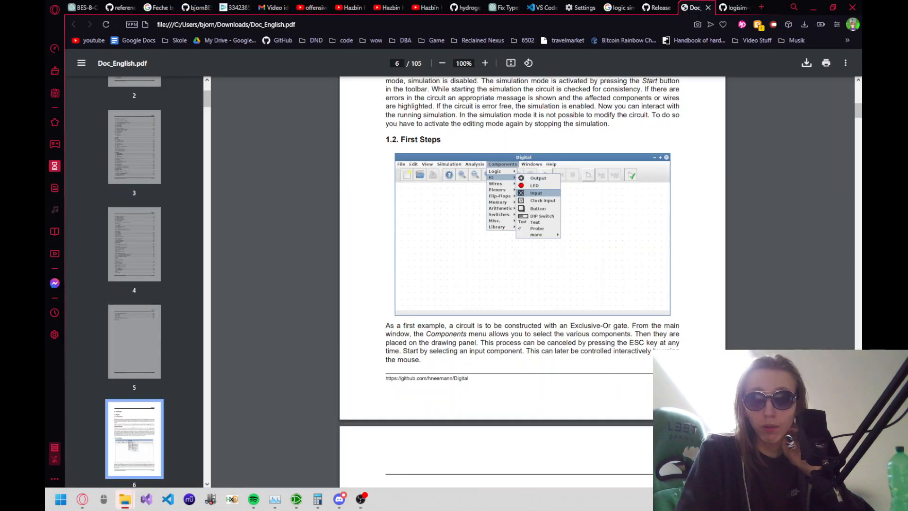
Step: Arrange the file manager and the browser showing Doc_English.pdf side by side, giving the browser most of the screen width
{"action": "left_click_drag", "start_coordinate": [861, 189], "coordinate": [257, 14]}
{"action": "key", "text": "super+Left"}
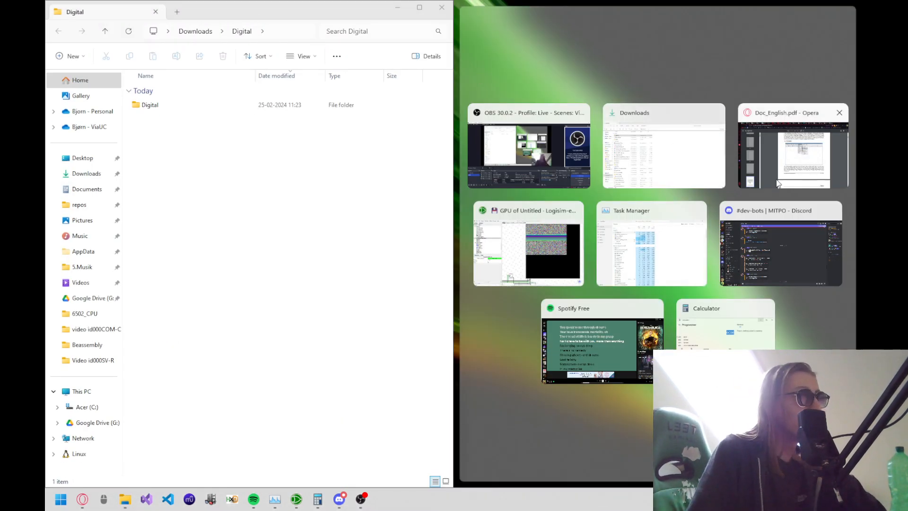
{"action": "left_click", "coordinate": [779, 184]}
{"action": "scroll", "coordinate": [637, 206], "scroll_direction": "up", "scroll_amount": 15}
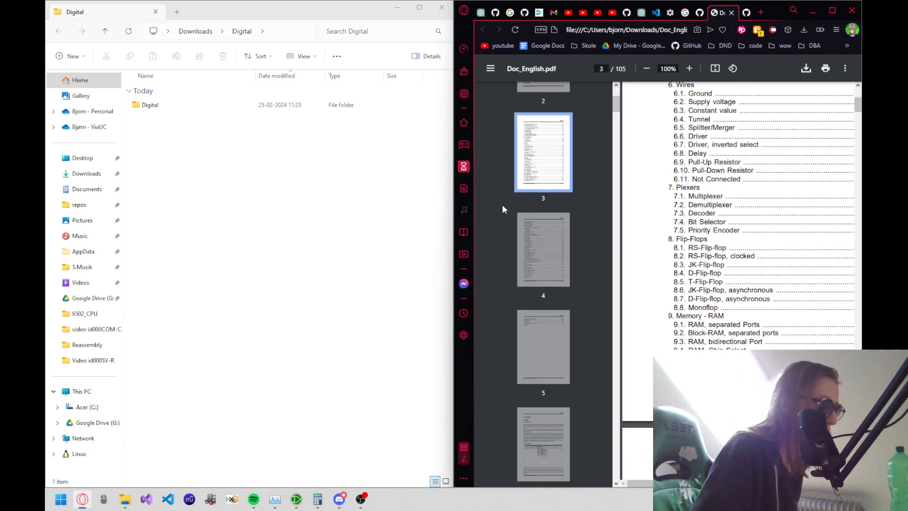
{"action": "left_click_drag", "start_coordinate": [455, 199], "coordinate": [190, 199]}
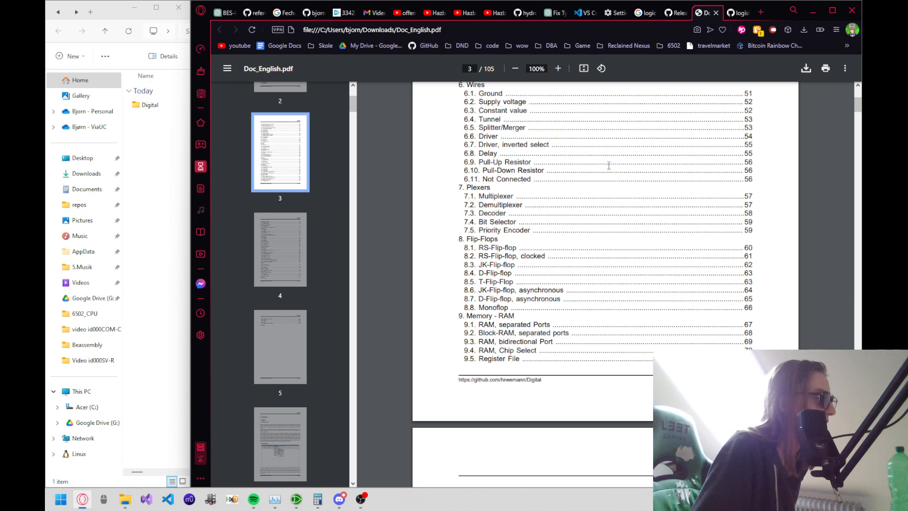
Step: Open the Digital repository's main page from its v0.30 release page and read the README's Motivation section
{"action": "left_click", "coordinate": [673, 12]}
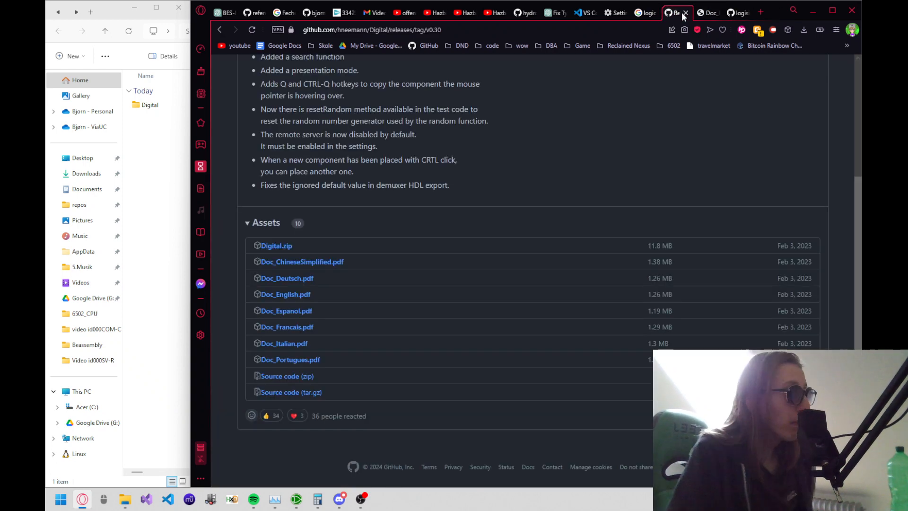
{"action": "scroll", "coordinate": [647, 67], "scroll_direction": "up", "scroll_amount": 4}
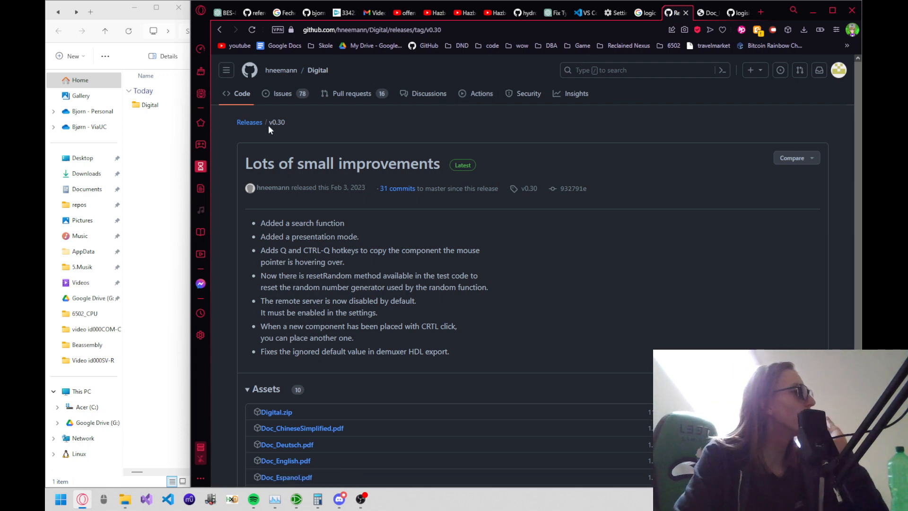
{"action": "left_click", "coordinate": [317, 69]}
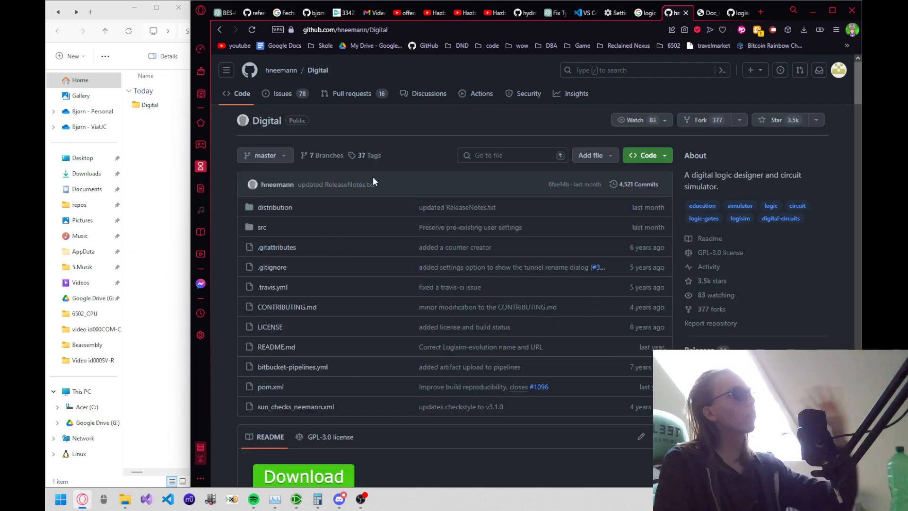
{"action": "scroll", "coordinate": [373, 179], "scroll_direction": "down", "scroll_amount": 15}
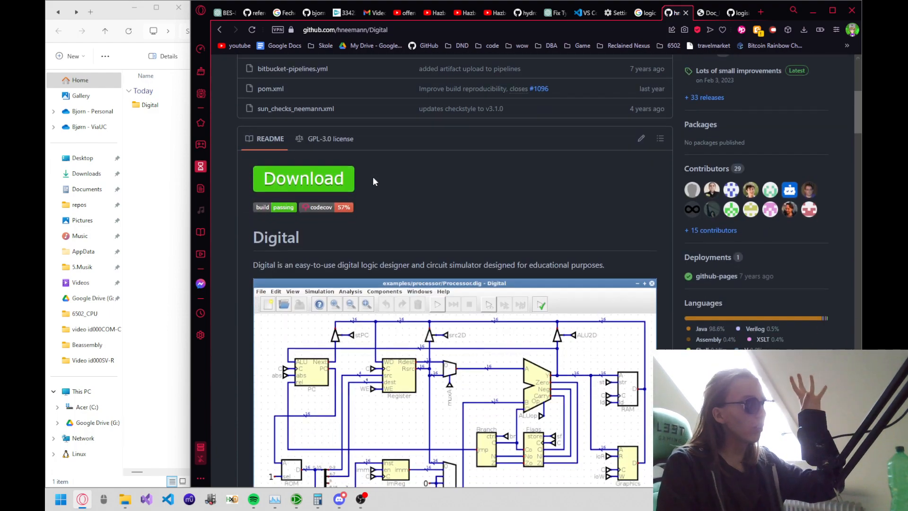
{"action": "scroll", "coordinate": [373, 181], "scroll_direction": "down", "scroll_amount": 15}
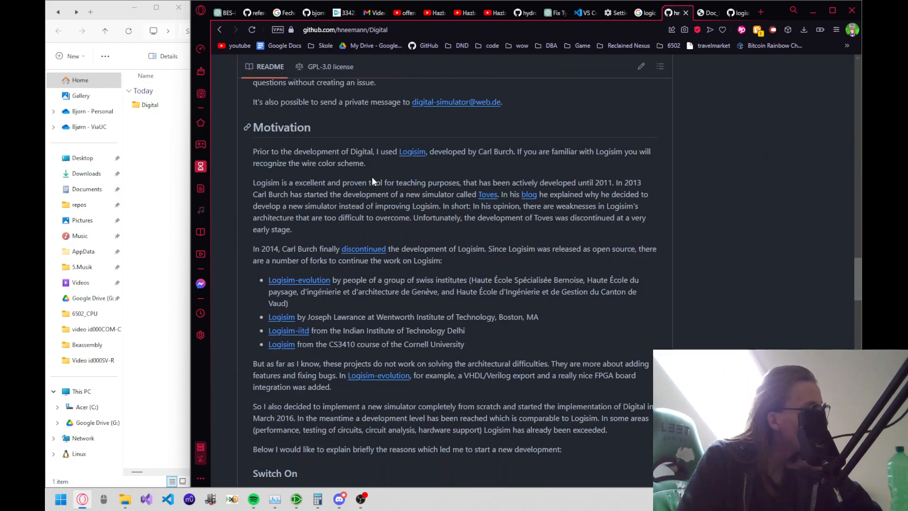
{"action": "scroll", "coordinate": [372, 178], "scroll_direction": "down", "scroll_amount": 3}
{"action": "scroll", "coordinate": [372, 178], "scroll_direction": "up", "scroll_amount": 3}
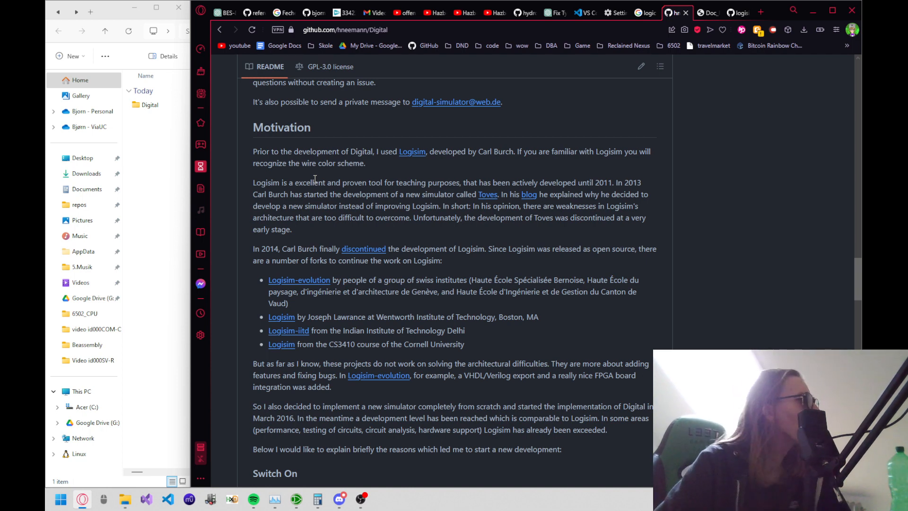
Step: Maximize the file manager, open the inner Digital folder and launch Digital.exe
{"action": "left_click", "coordinate": [156, 7]}
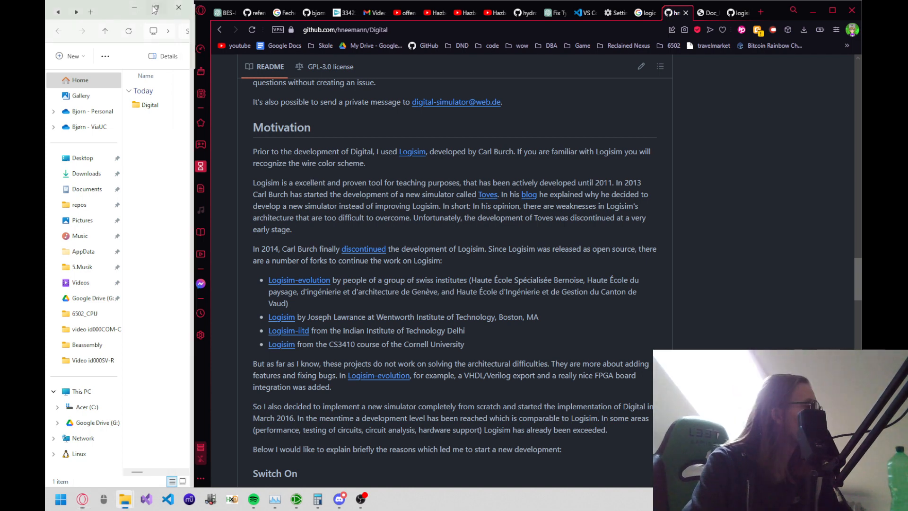
{"action": "double_click", "coordinate": [255, 104]}
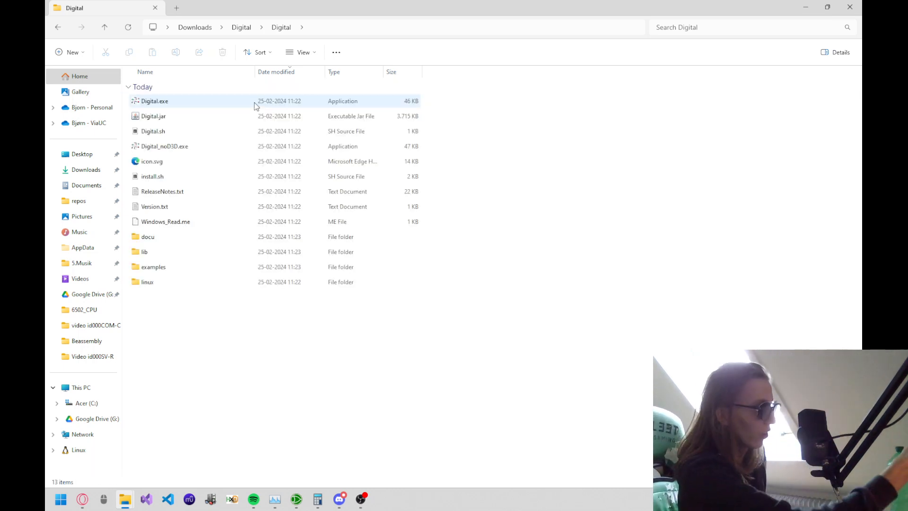
{"action": "key", "text": "Down"}
{"action": "key", "text": "Down"}
{"action": "key", "text": "Down"}
{"action": "key", "text": "Up"}
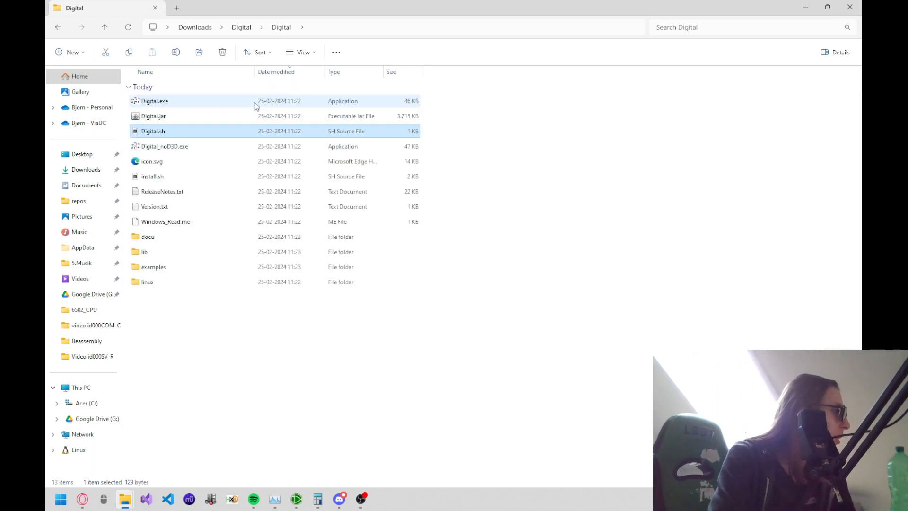
{"action": "key", "text": "Up"}
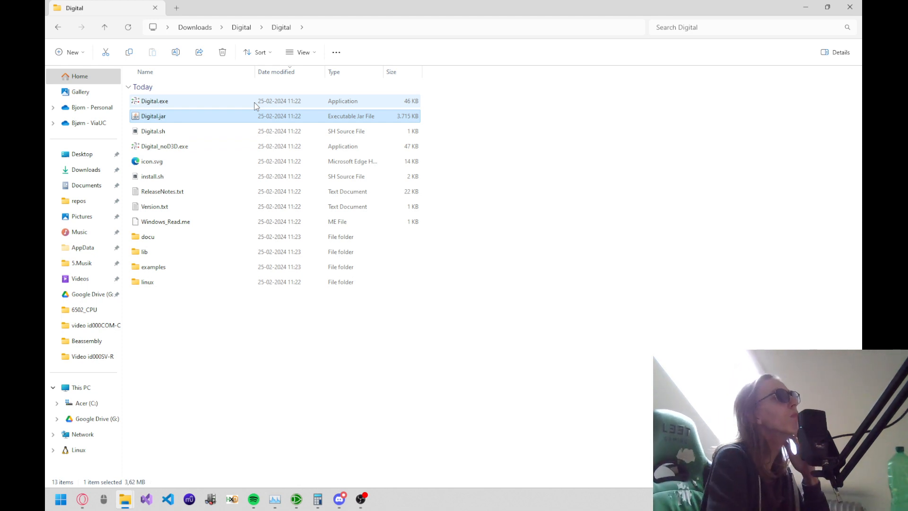
{"action": "key", "text": "Up"}
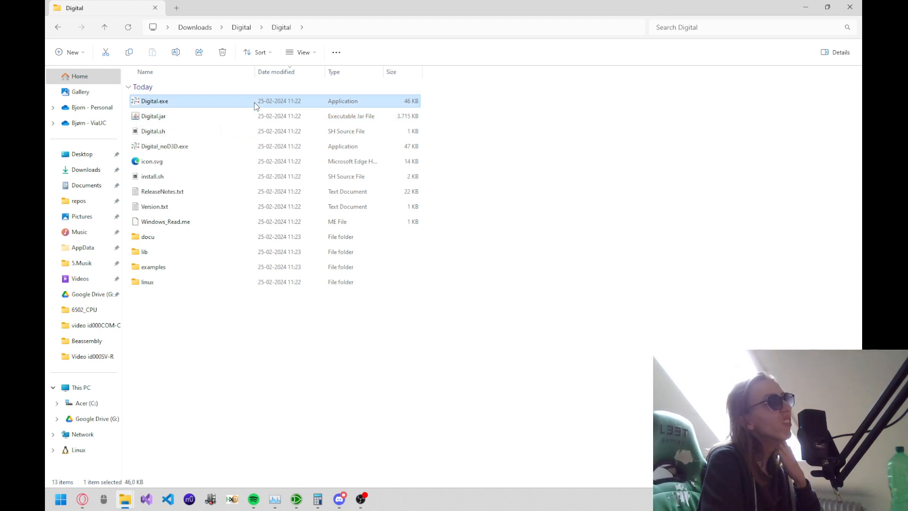
{"action": "key", "text": "Down"}
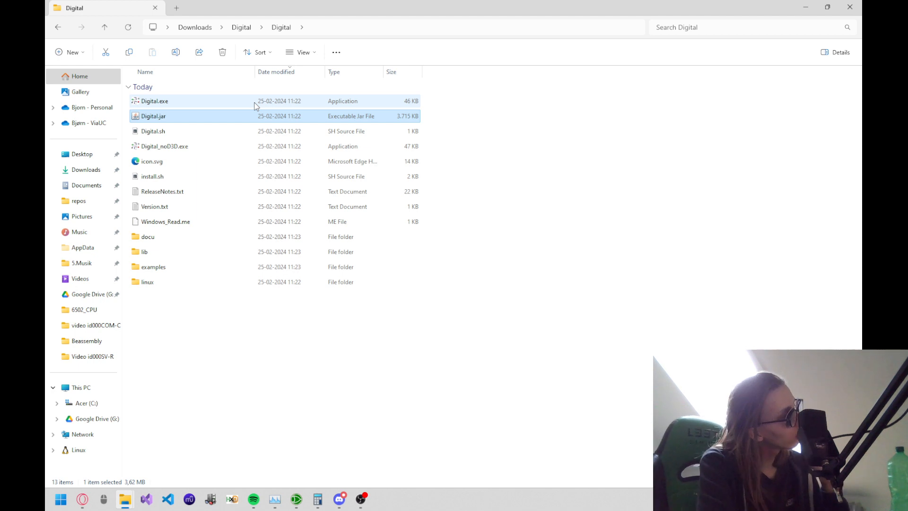
{"action": "key", "text": "Up"}
{"action": "key", "text": "Return"}
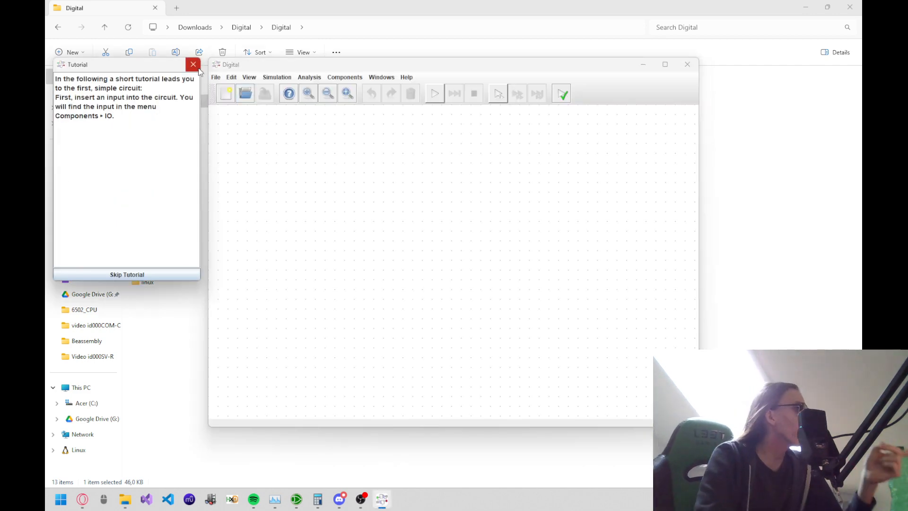
Step: Move the tutorial window over the canvas and place an Input component near the canvas's left edge
{"action": "left_click_drag", "start_coordinate": [168, 72], "coordinate": [509, 149]}
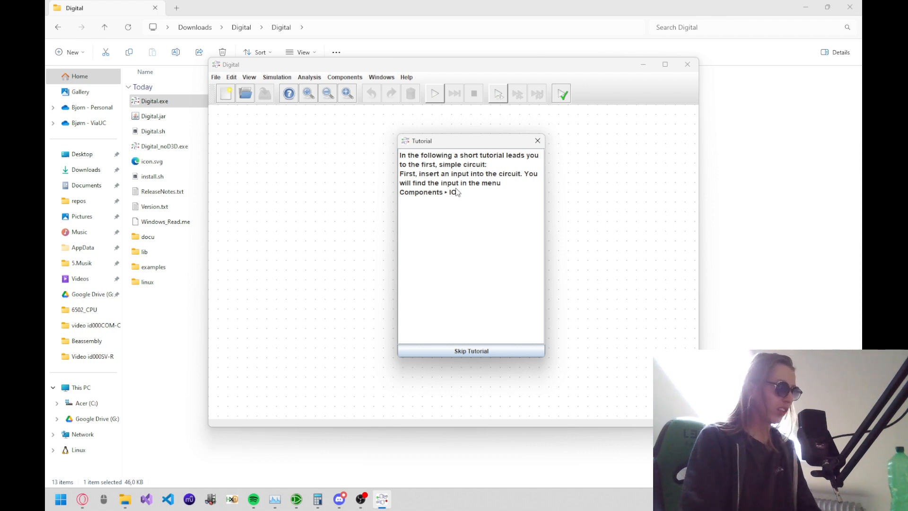
{"action": "left_click", "coordinate": [340, 78]}
{"action": "mouse_move", "coordinate": [339, 105]}
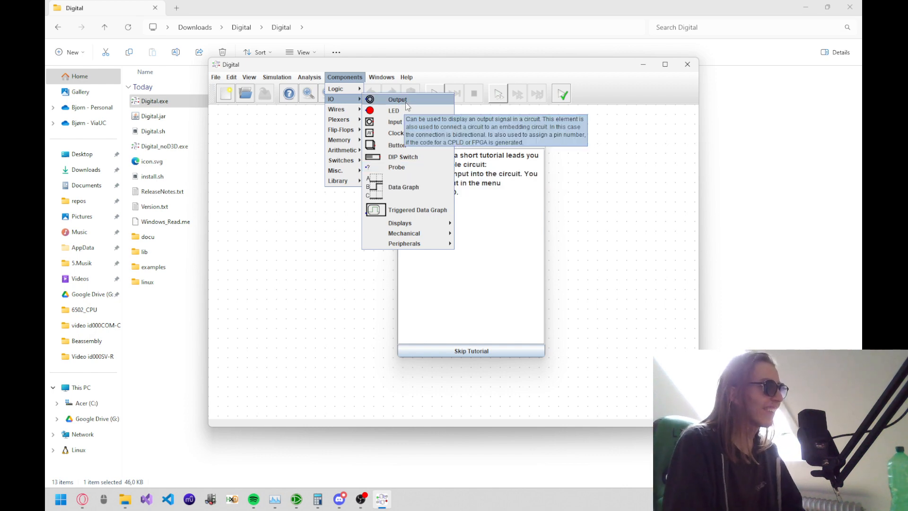
{"action": "left_click", "coordinate": [398, 122]}
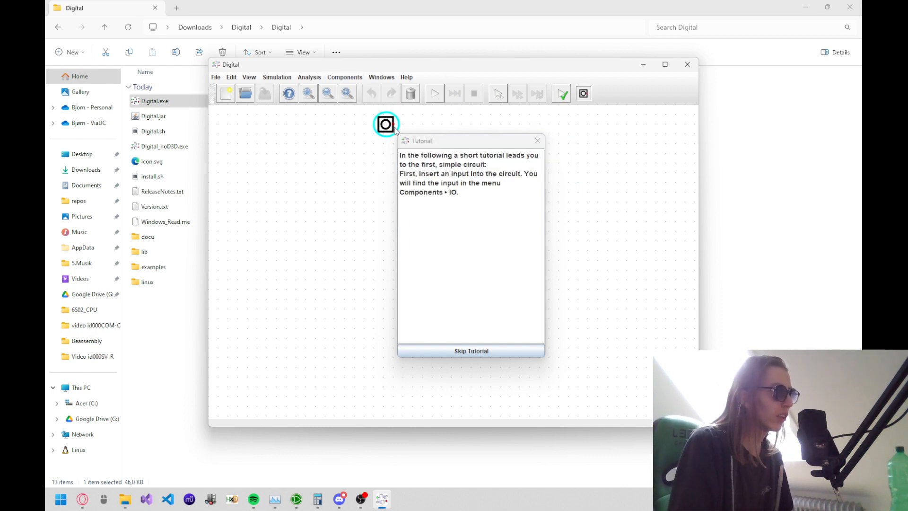
{"action": "left_click", "coordinate": [238, 186]}
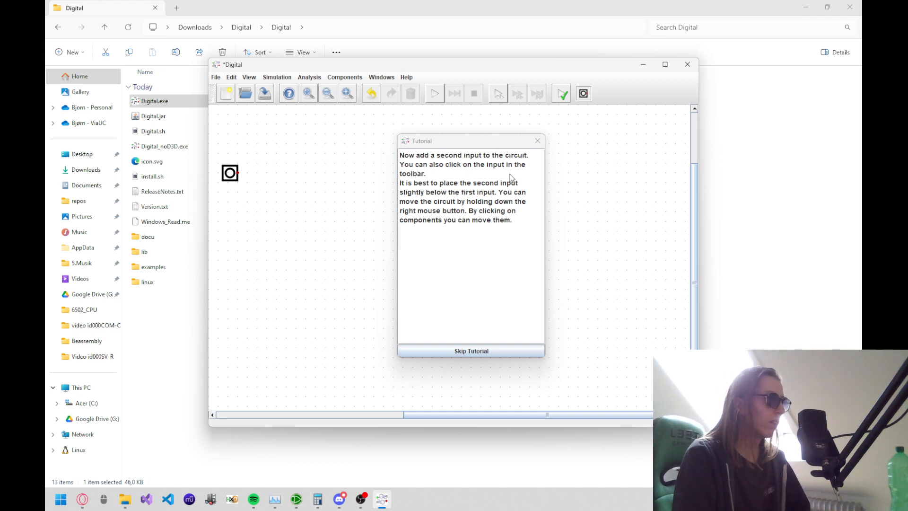
Step: Maximize the Digital window, move the tutorial aside and place a second input directly below the first
{"action": "left_click", "coordinate": [665, 64]}
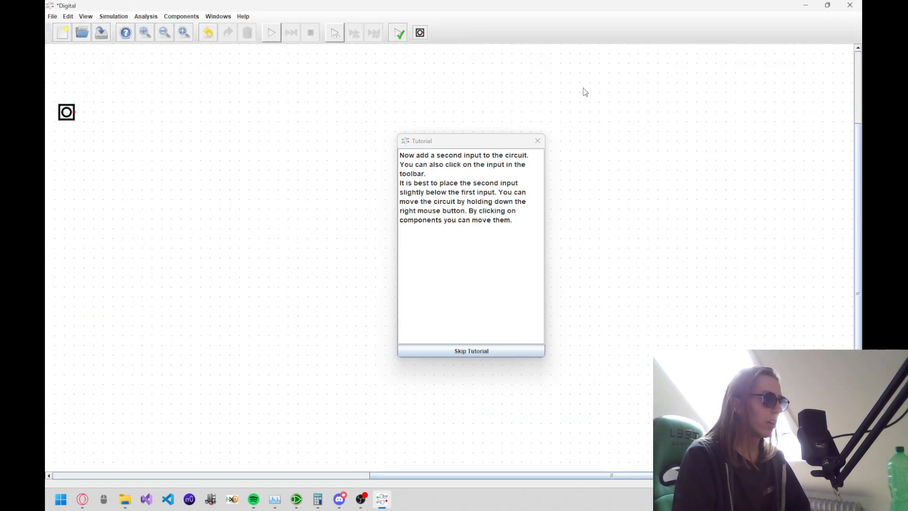
{"action": "left_click_drag", "start_coordinate": [449, 134], "coordinate": [667, 92]}
{"action": "left_click", "coordinate": [421, 34]}
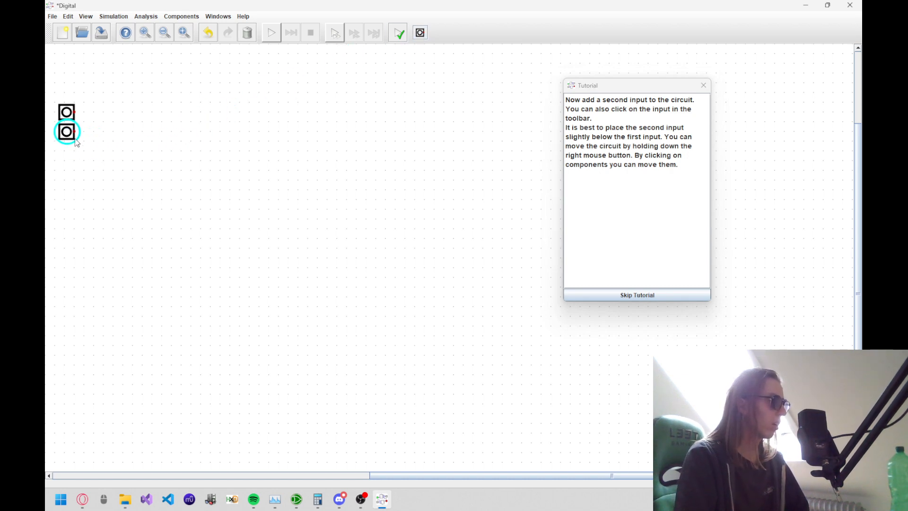
{"action": "left_click", "coordinate": [76, 142]}
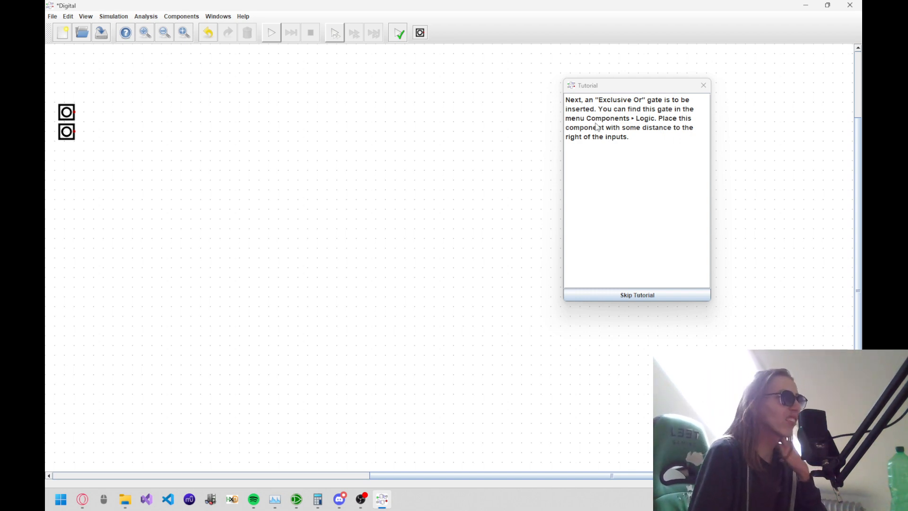
Step: Insert an XOr gate directly against the two inputs so that its input pins meet theirs
{"action": "left_click", "coordinate": [174, 18]}
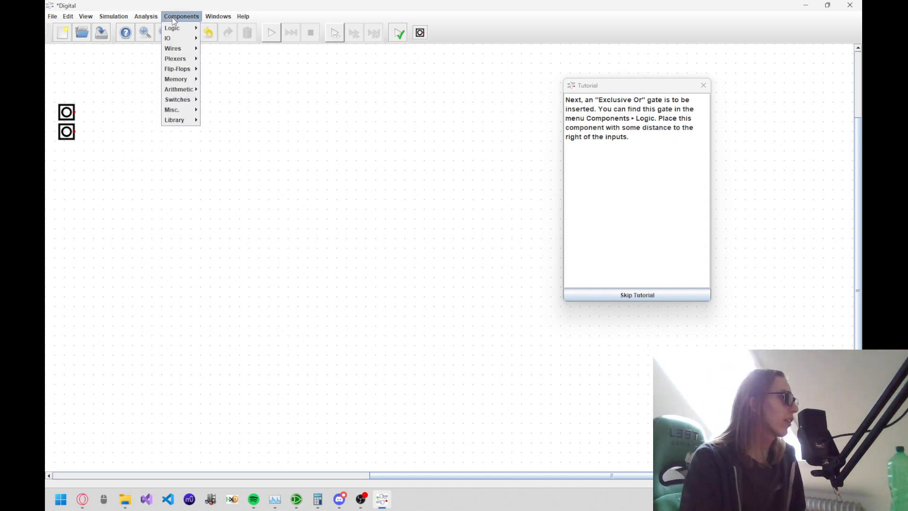
{"action": "mouse_move", "coordinate": [176, 29]}
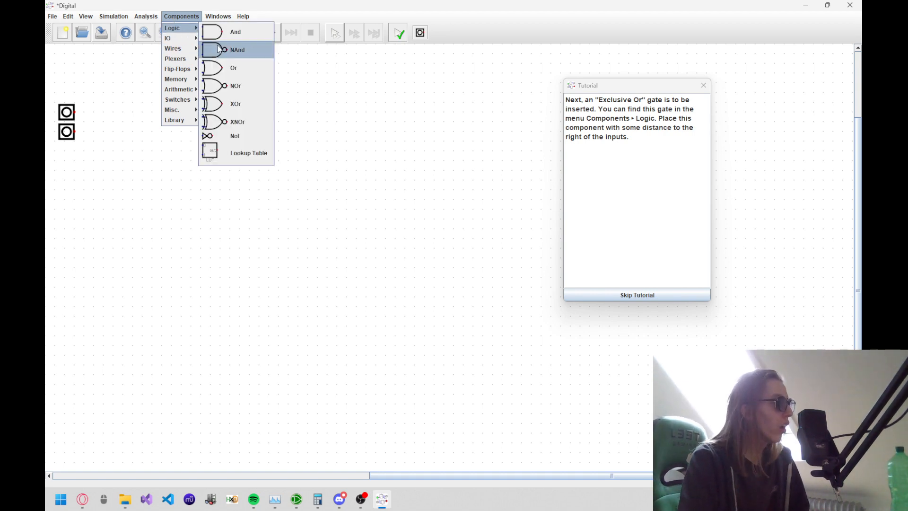
{"action": "left_click", "coordinate": [228, 107]}
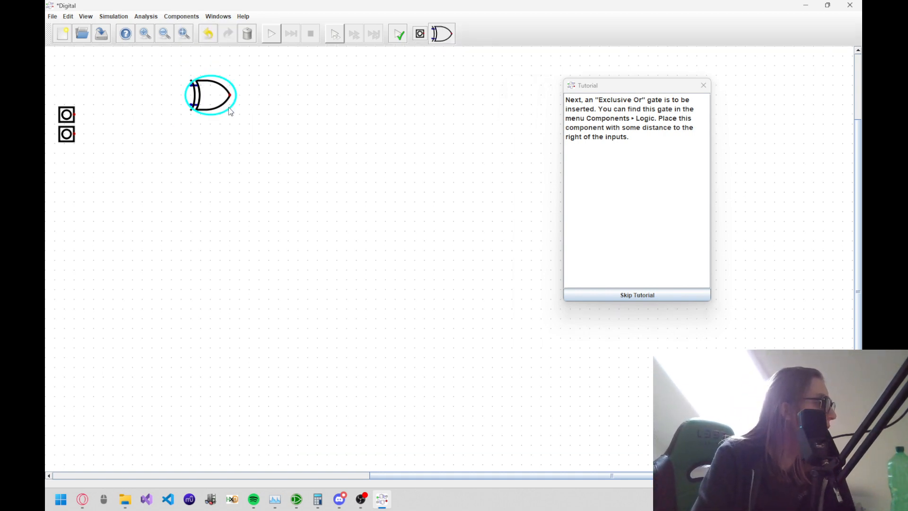
{"action": "left_click", "coordinate": [112, 136]}
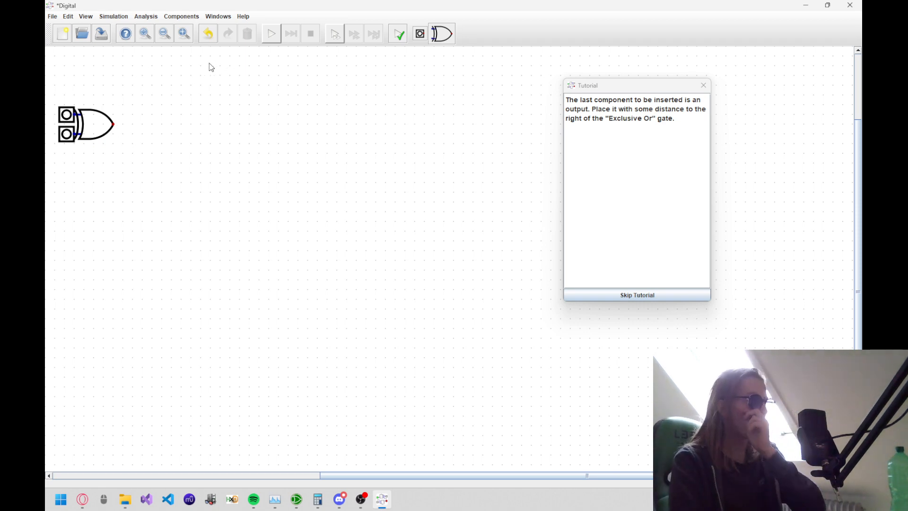
Step: Place an Output component directly on the XOr gate's output pin
{"action": "left_click", "coordinate": [174, 14]}
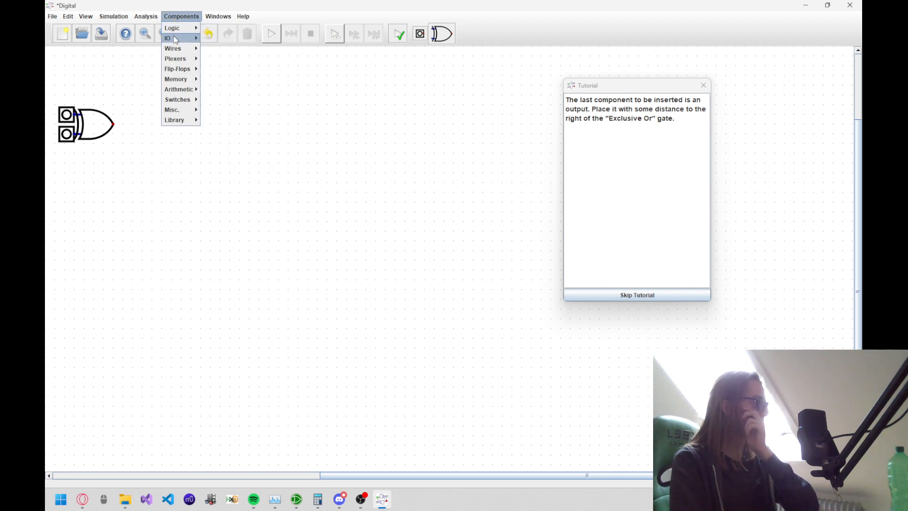
{"action": "mouse_move", "coordinate": [201, 39]}
{"action": "left_click", "coordinate": [234, 38]}
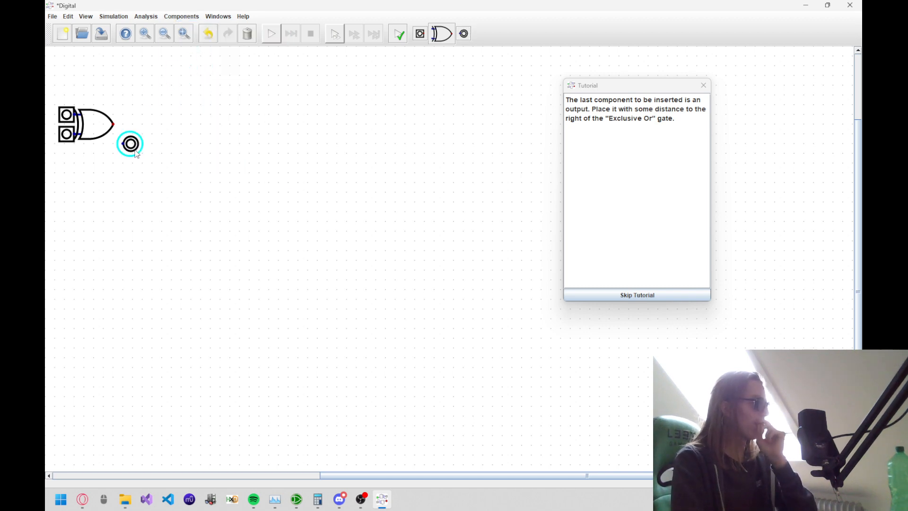
{"action": "left_click", "coordinate": [132, 131]}
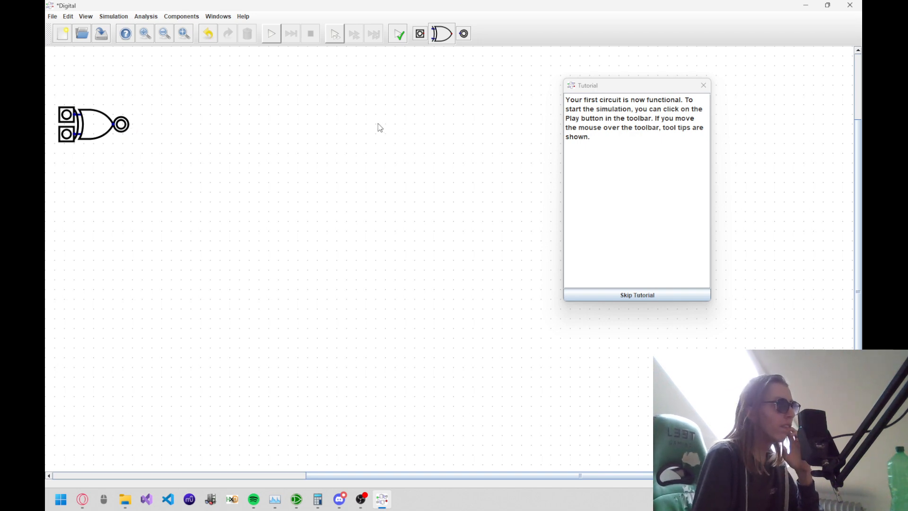
Step: Simulate the circuit, toggle the upper and lower inputs on and off, and stop the simulation
{"action": "left_click", "coordinate": [271, 40]}
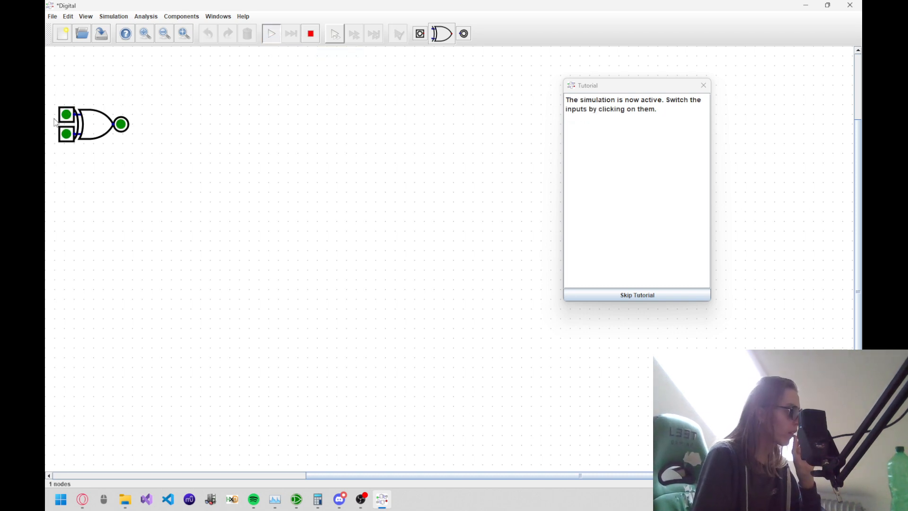
{"action": "left_click", "coordinate": [70, 117]}
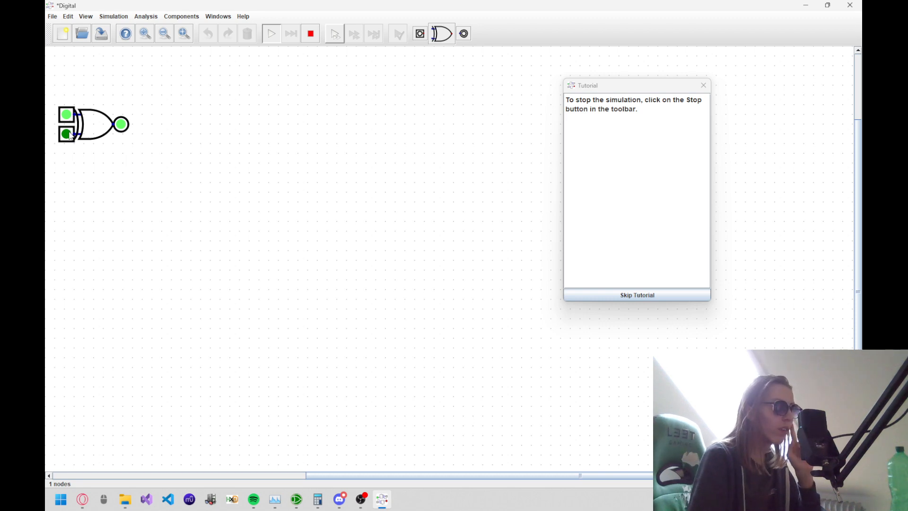
{"action": "left_click", "coordinate": [70, 135]}
{"action": "left_click", "coordinate": [70, 136]}
{"action": "left_click", "coordinate": [67, 115]}
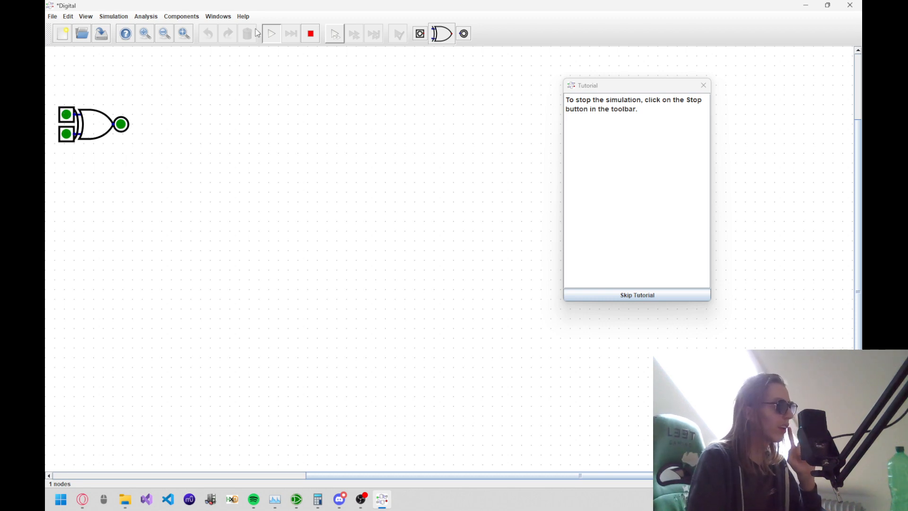
{"action": "left_click", "coordinate": [311, 33]}
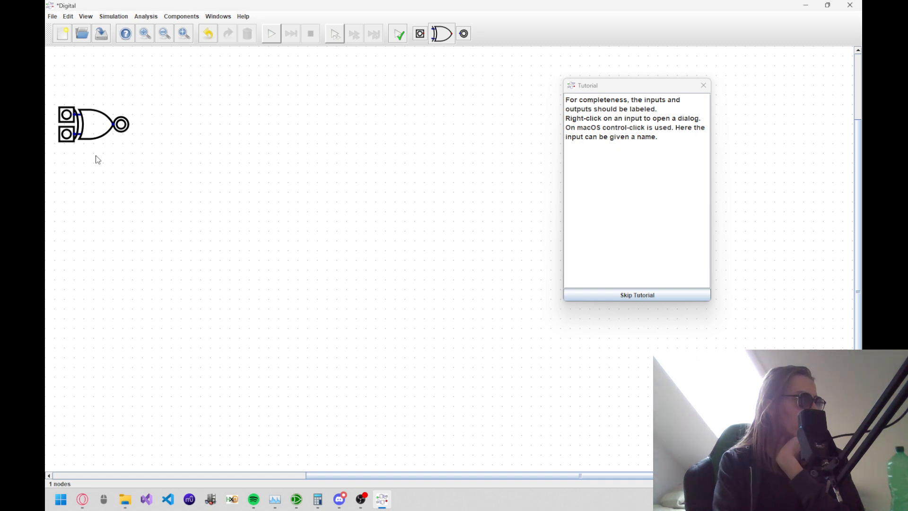
Step: Select the whole XOr circuit and move it down and right, away from the canvas's upper-left corner
{"action": "left_click_drag", "start_coordinate": [200, 157], "coordinate": [46, 88]}
{"action": "left_click_drag", "start_coordinate": [103, 130], "coordinate": [247, 179]}
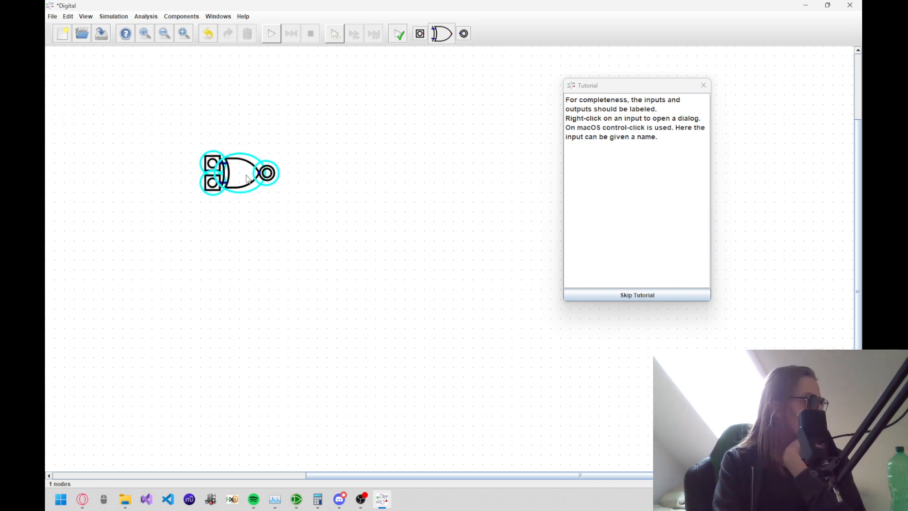
Step: Open the XOr circuit's Output properties and examine the basic and advanced options, including the rotation and number format choices
{"action": "right_click", "coordinate": [267, 172]}
{"action": "right_click", "coordinate": [270, 172]}
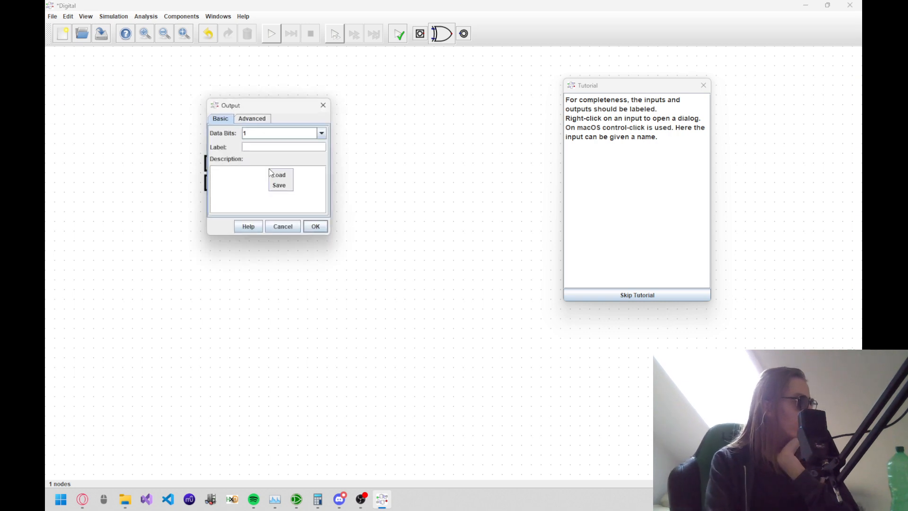
{"action": "left_click", "coordinate": [274, 111]}
{"action": "left_click_drag", "start_coordinate": [275, 111], "coordinate": [405, 114]}
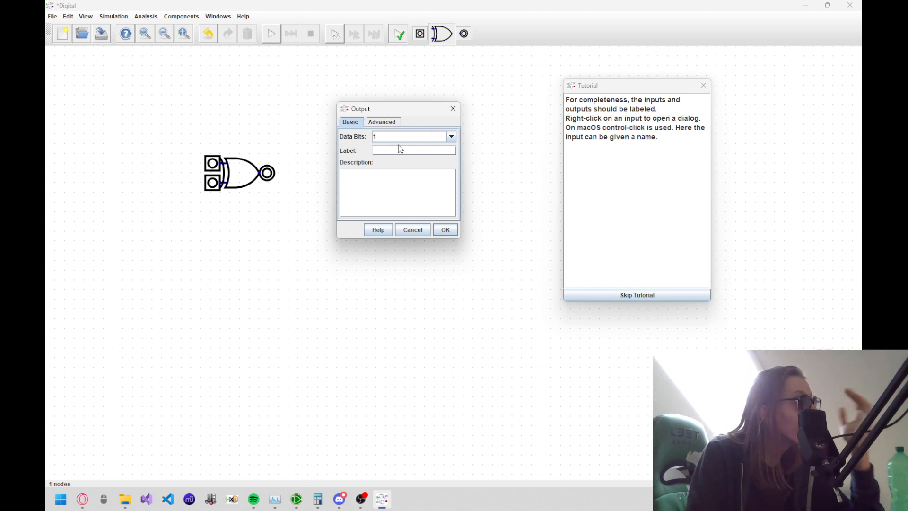
{"action": "left_click", "coordinate": [384, 177]}
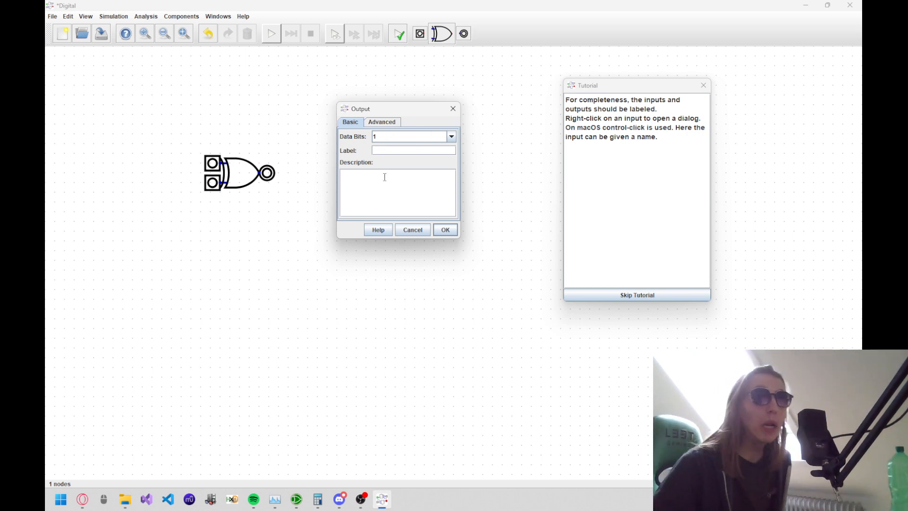
{"action": "left_click", "coordinate": [385, 121]}
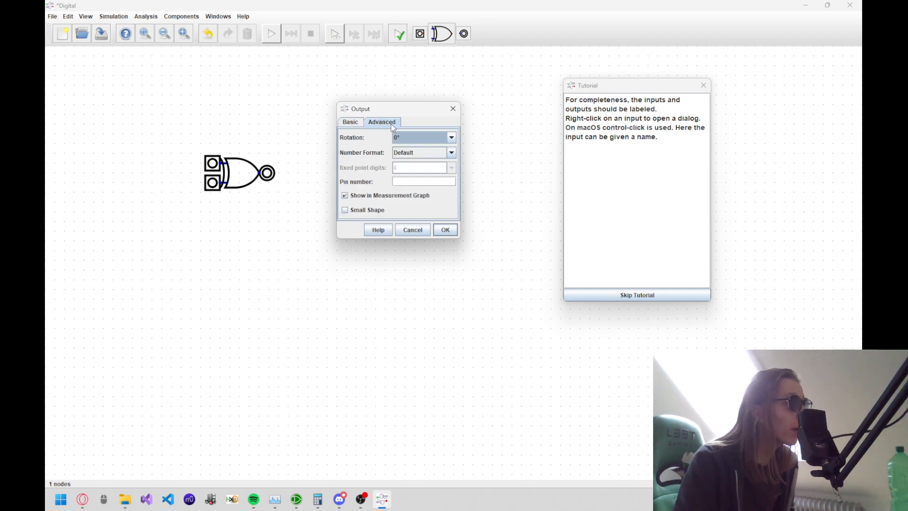
{"action": "left_click", "coordinate": [454, 137]}
{"action": "left_click", "coordinate": [451, 153]}
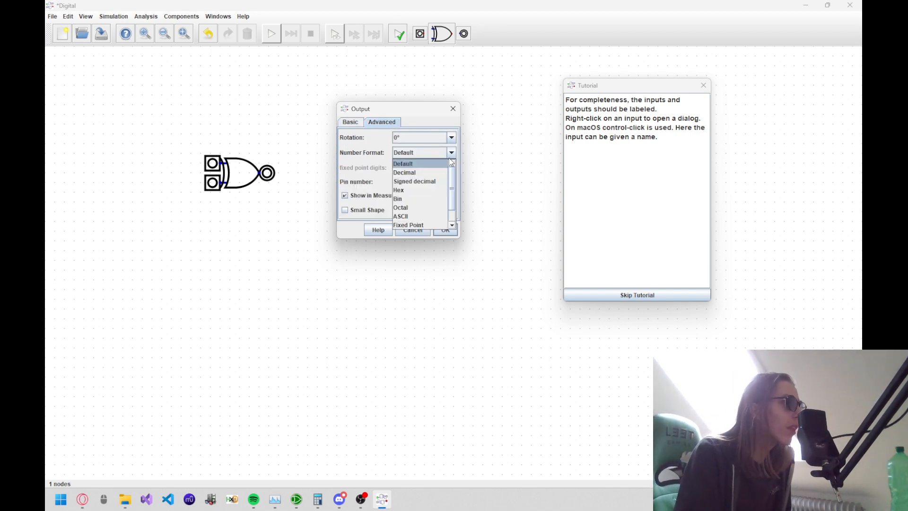
{"action": "left_click", "coordinate": [450, 158]}
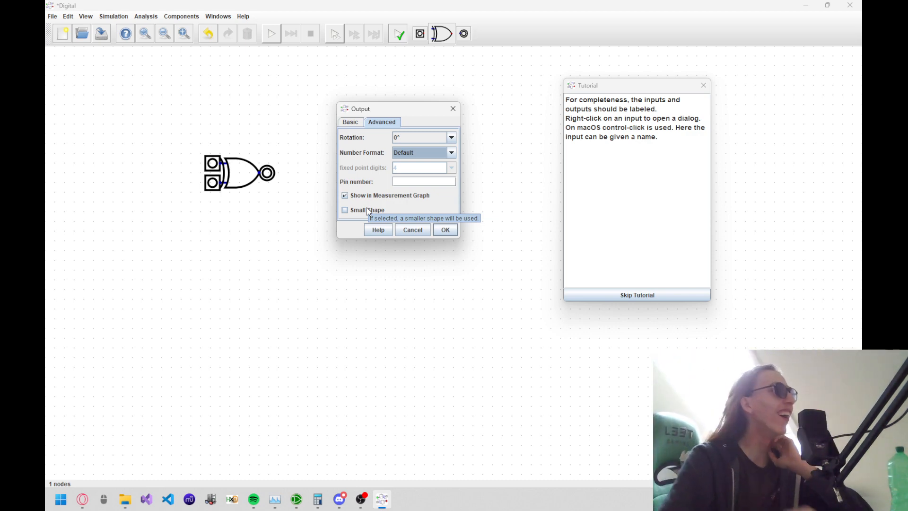
Step: Label the output component Output_A and accept its properties
{"action": "left_click", "coordinate": [350, 122]}
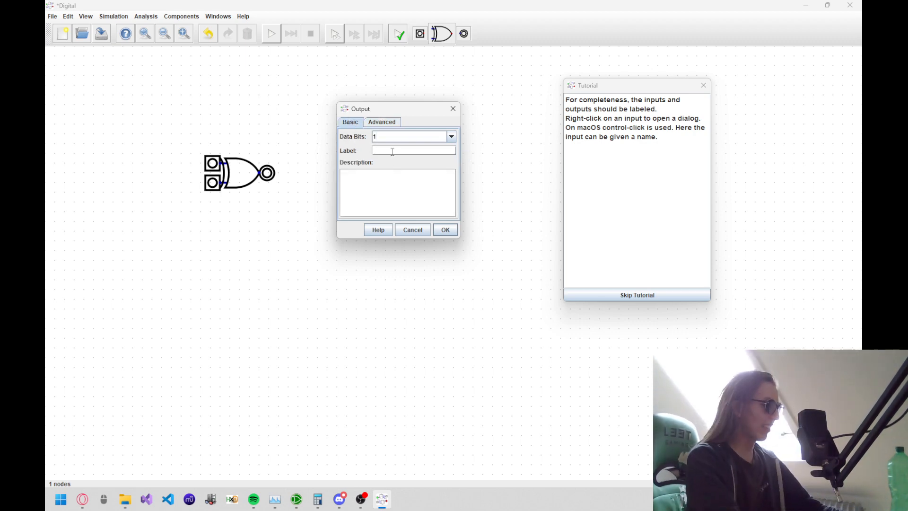
{"action": "left_click", "coordinate": [392, 150]}
{"action": "type", "text": "Output"}
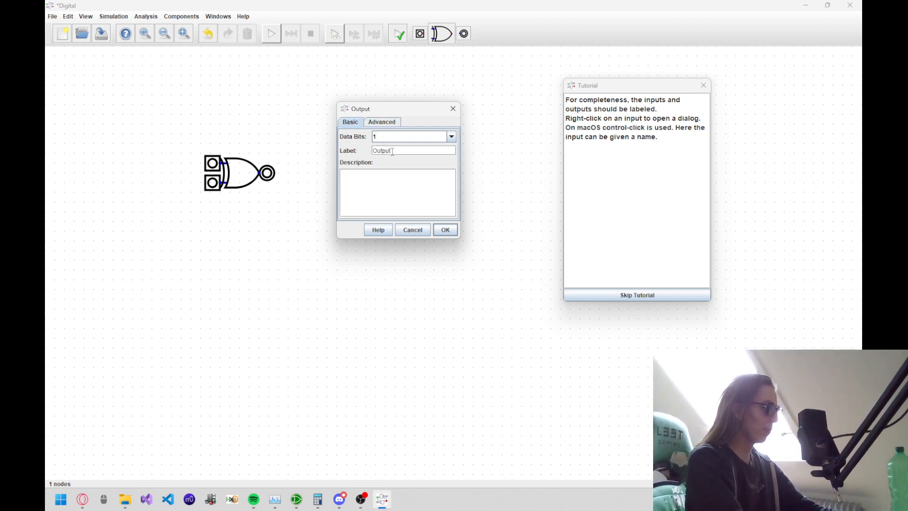
{"action": "type", "text": "_A"}
{"action": "key", "text": "Return"}
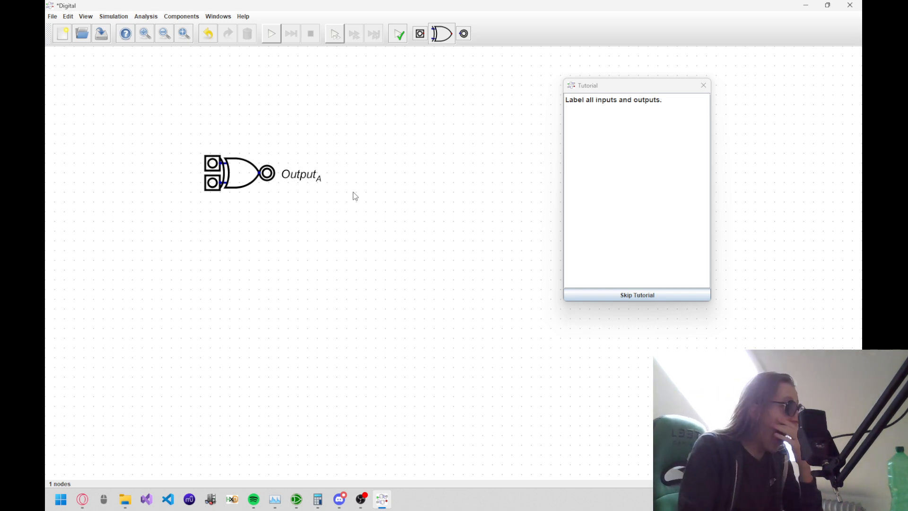
Step: Label the upper input Input_A and the lower input Input_B
{"action": "right_click", "coordinate": [212, 164]}
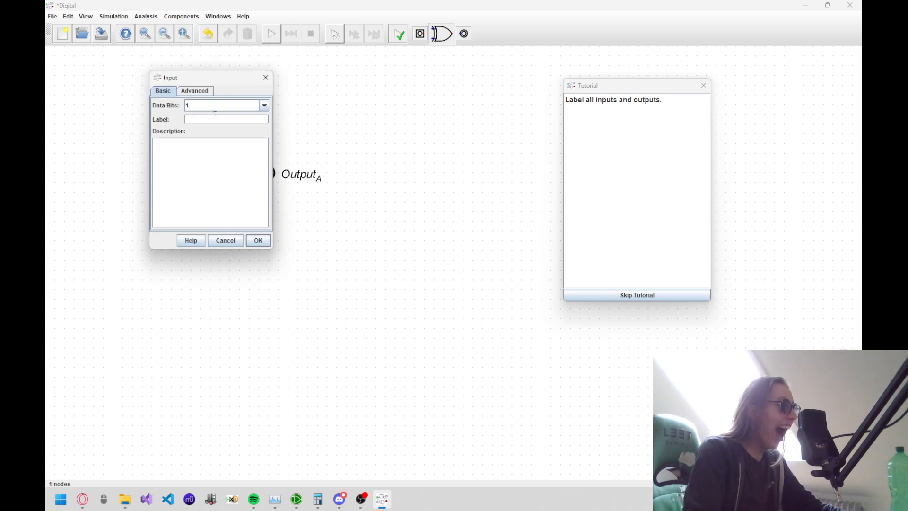
{"action": "type", "text": "Inout"}
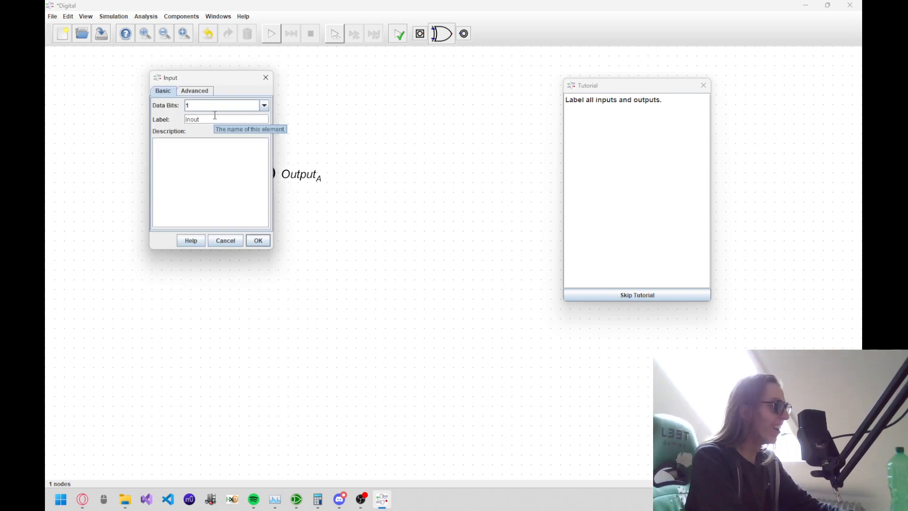
{"action": "type", "text": "ut_A"}
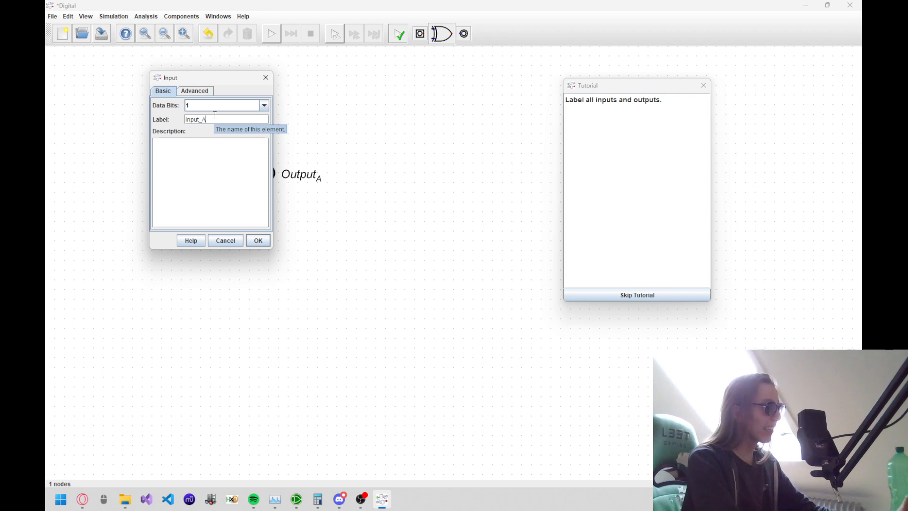
{"action": "key", "text": "Return"}
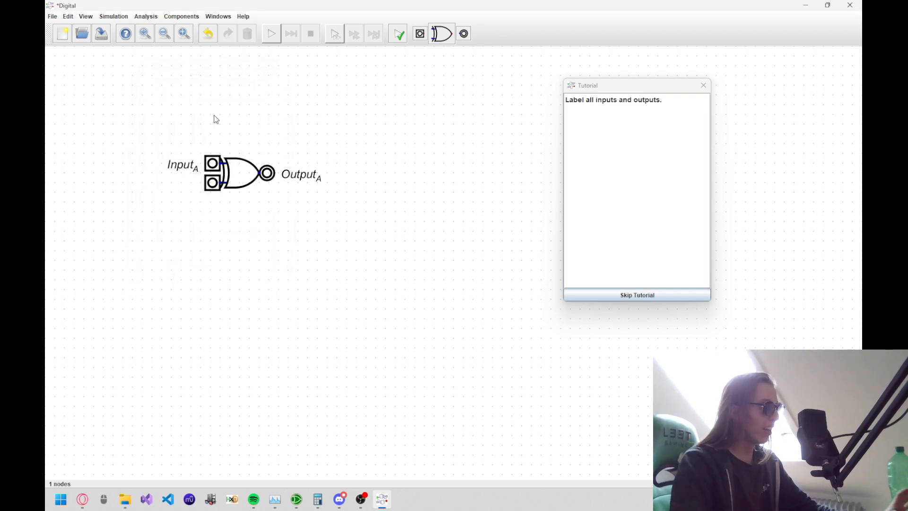
{"action": "right_click", "coordinate": [214, 186]}
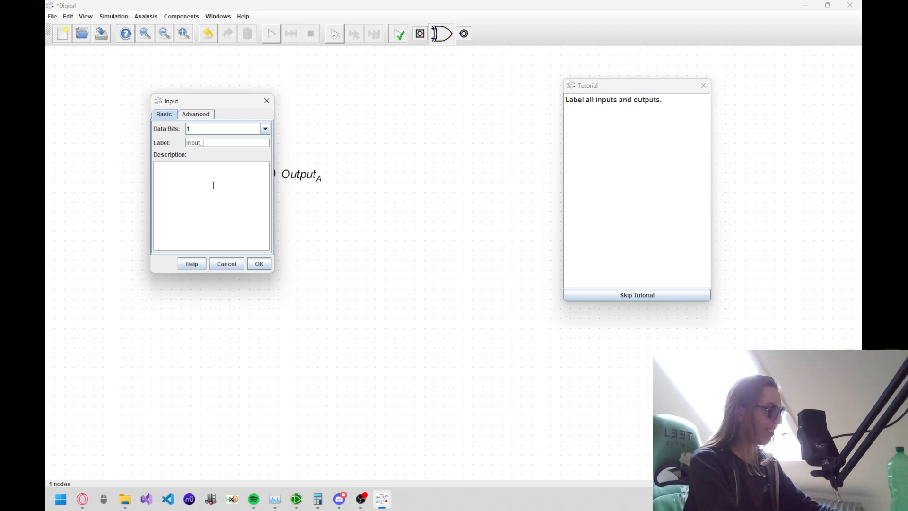
{"action": "key", "text": "Return"}
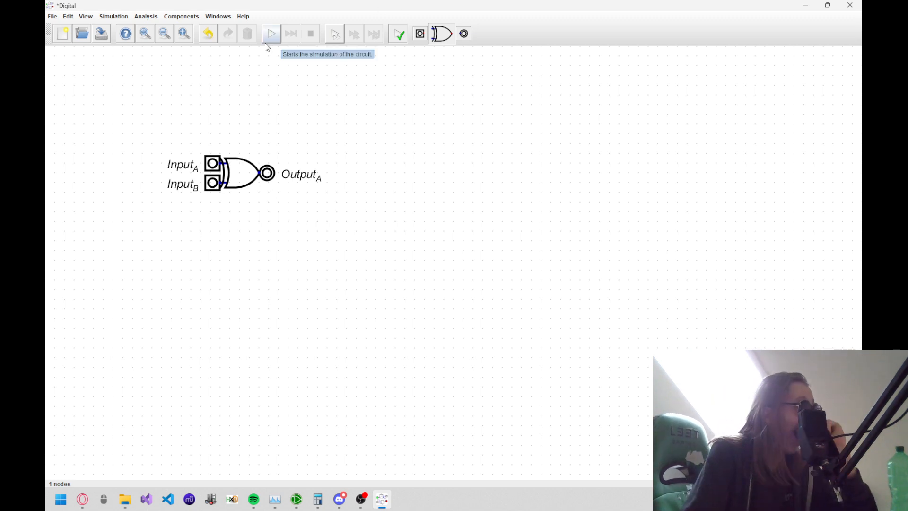
Step: Review the program's basic and advanced settings, and close them without changing anything
{"action": "left_click", "coordinate": [210, 19]}
{"action": "left_click", "coordinate": [216, 27]}
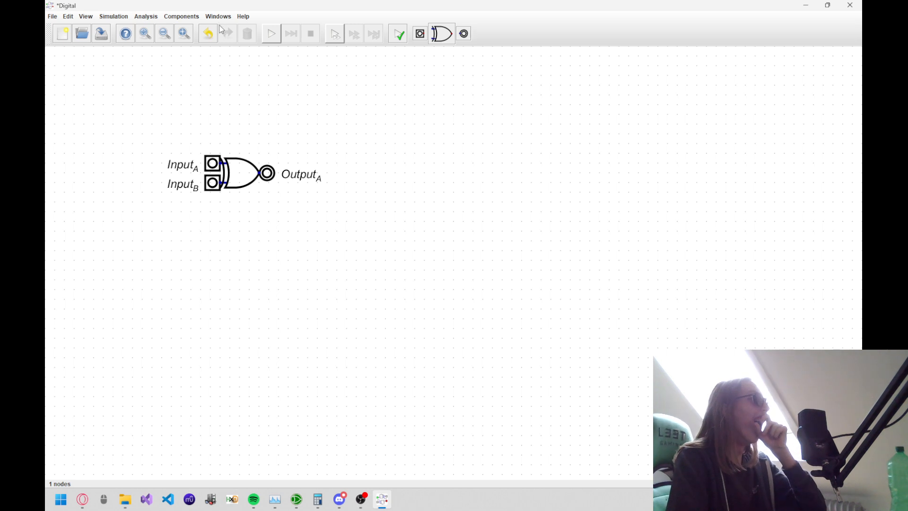
{"action": "left_click", "coordinate": [137, 19]}
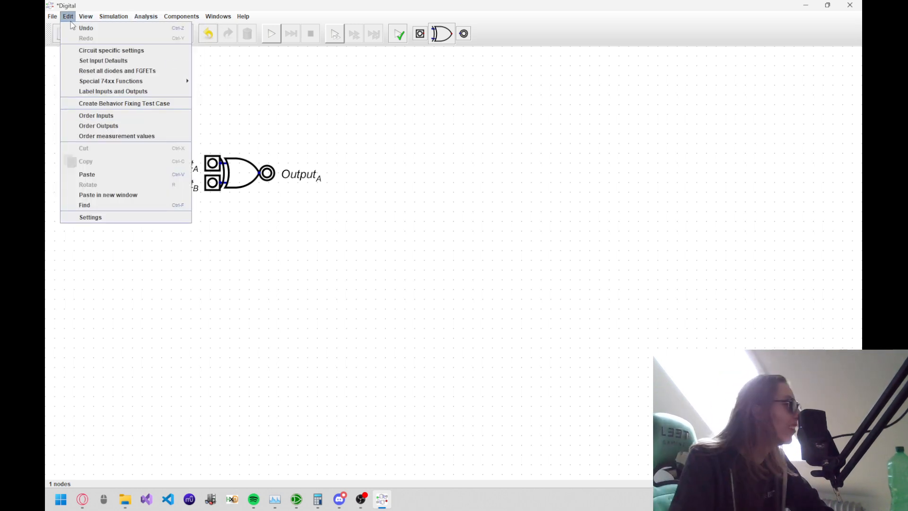
{"action": "left_click", "coordinate": [122, 217]}
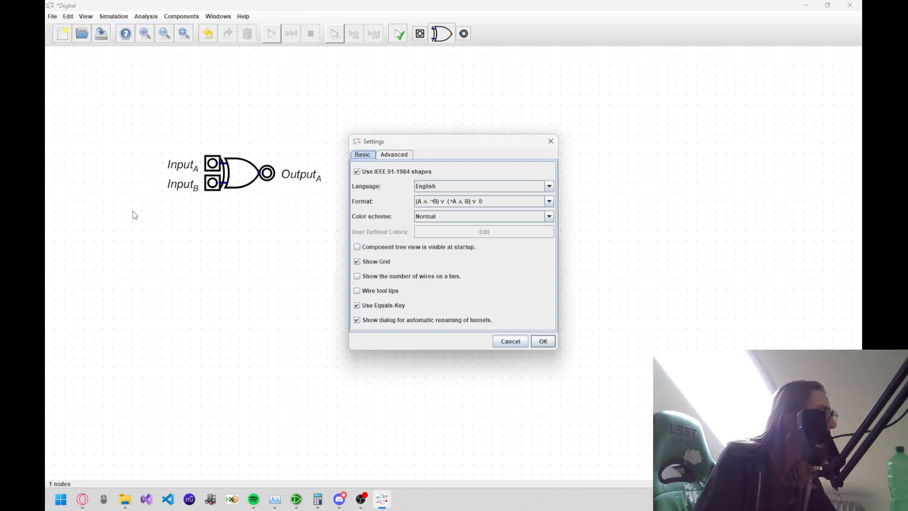
{"action": "left_click", "coordinate": [401, 154]}
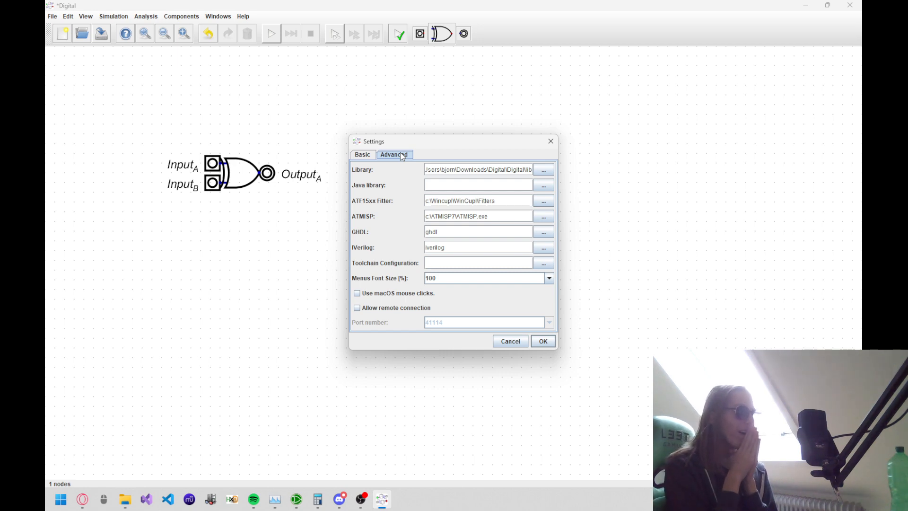
{"action": "left_click", "coordinate": [519, 342]}
Step: Draw a multi-bend trial wire in the empty area below the XOr circuit and undo it
{"action": "left_click", "coordinate": [356, 328]}
{"action": "left_click", "coordinate": [270, 270]}
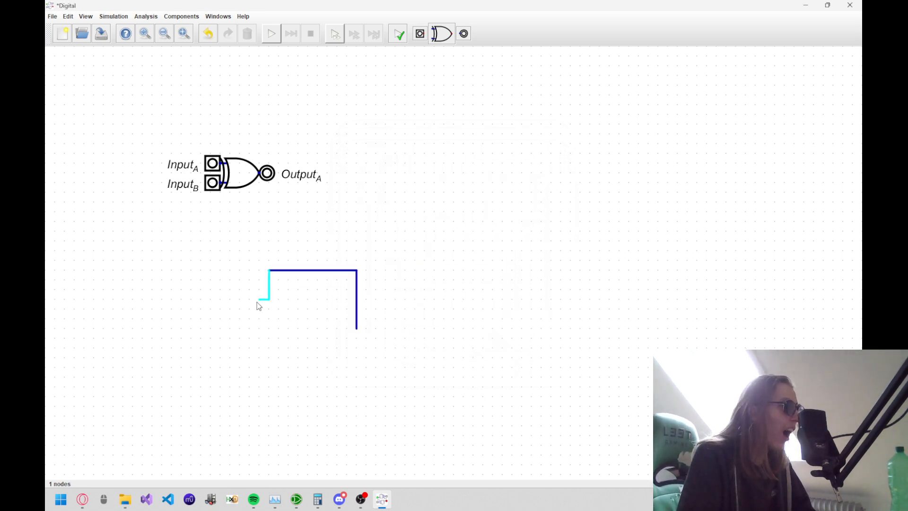
{"action": "left_click", "coordinate": [240, 358]}
{"action": "double_click", "coordinate": [172, 280]}
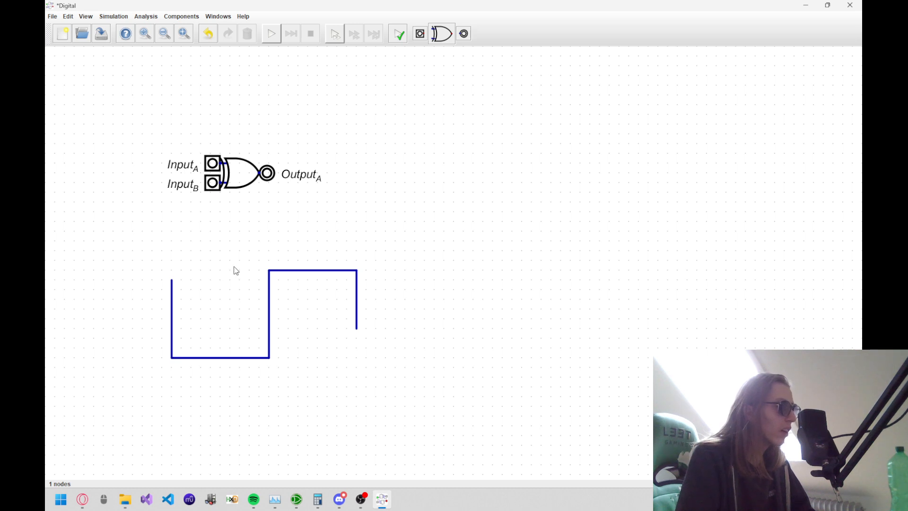
{"action": "key", "text": "ctrl+z"}
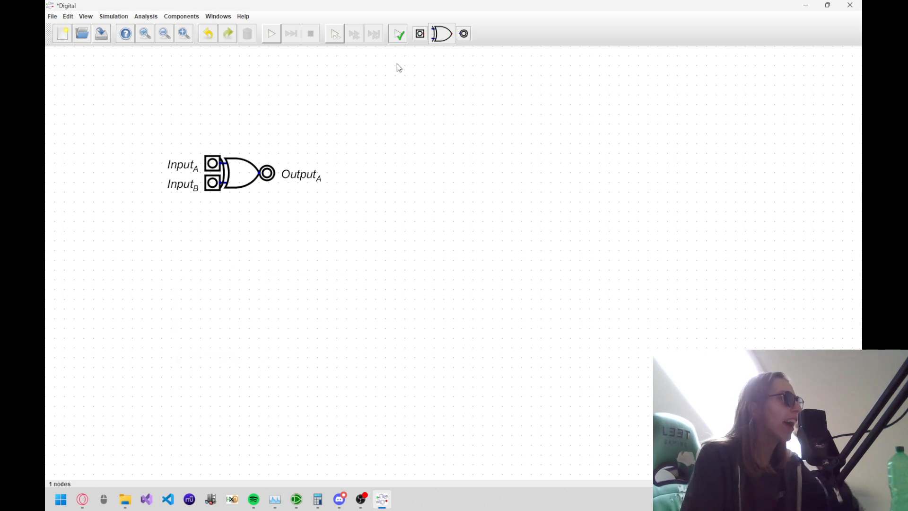
{"action": "left_click", "coordinate": [218, 16]}
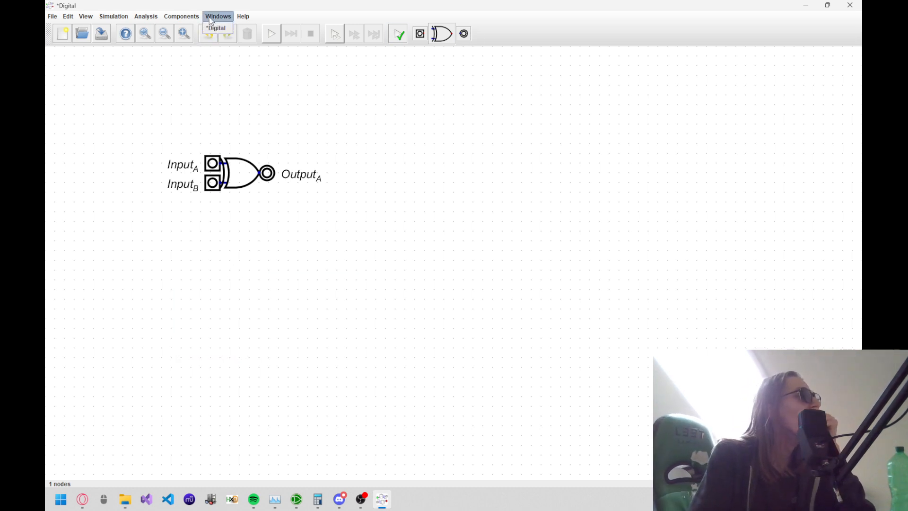
{"action": "mouse_move", "coordinate": [152, 21]}
{"action": "mouse_move", "coordinate": [121, 23]}
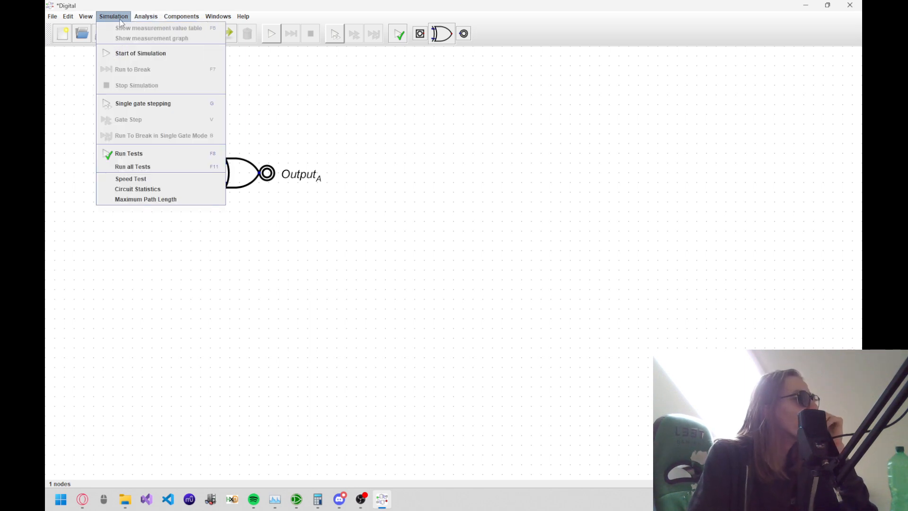
{"action": "left_click", "coordinate": [128, 53]}
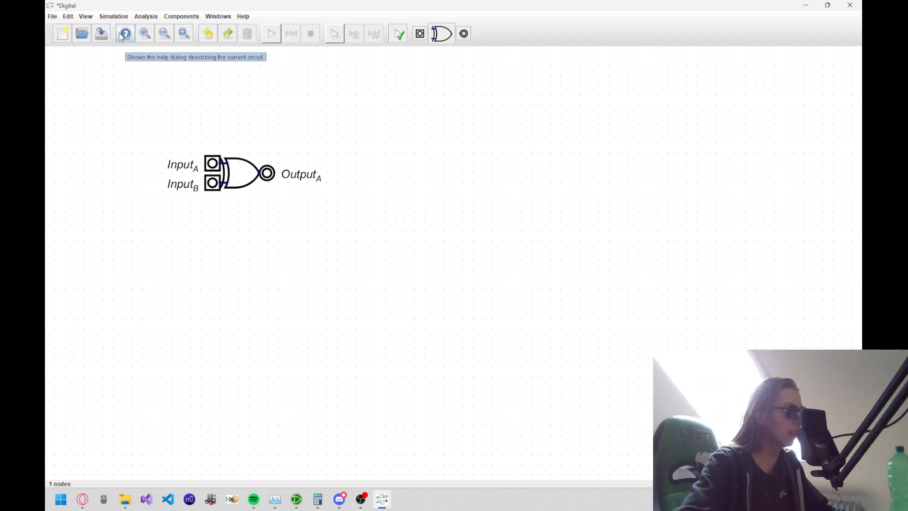
Step: Switch to Logisim-evolution, examine the GPU circuit with its video display, random generator and RAM, and return to Digital
{"action": "left_click", "coordinate": [296, 500]}
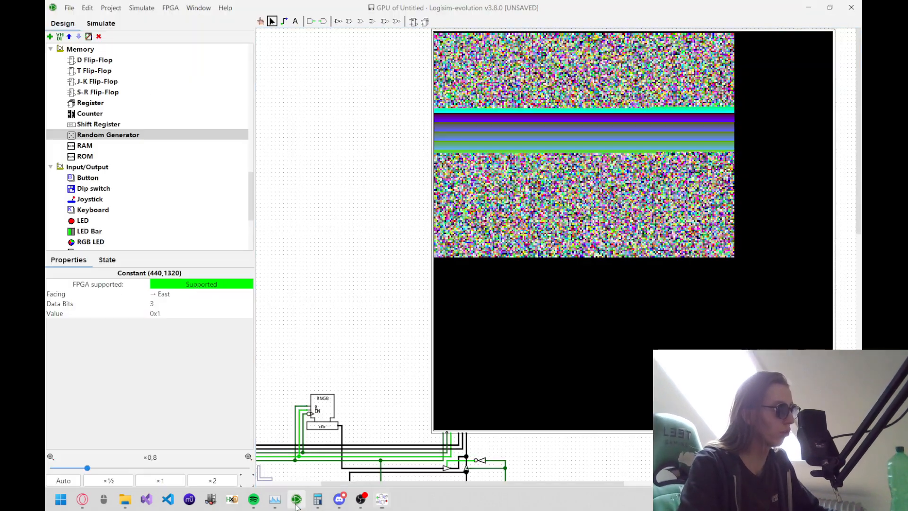
{"action": "scroll", "coordinate": [359, 301], "scroll_direction": "down", "scroll_amount": 5}
{"action": "left_click_drag", "start_coordinate": [342, 306], "coordinate": [540, 111]}
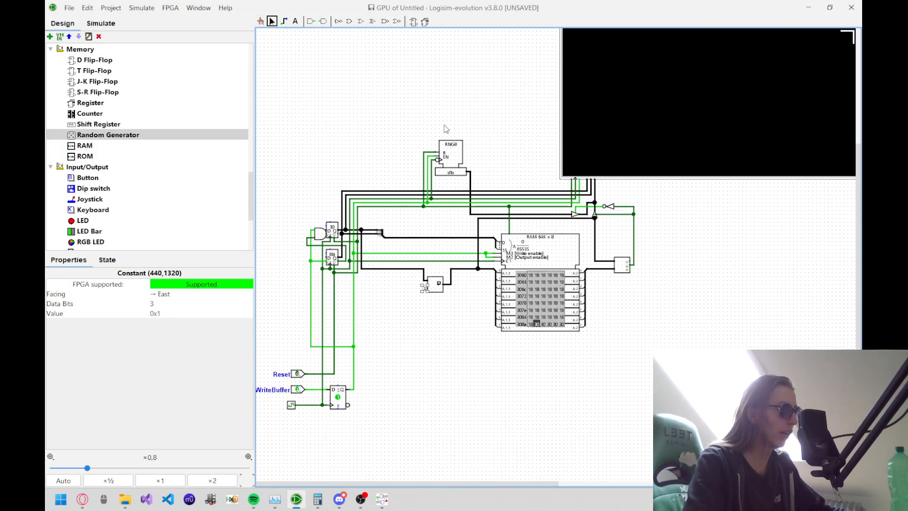
{"action": "mouse_move", "coordinate": [453, 90]}
{"action": "left_mouse_down"}
{"action": "mouse_move", "coordinate": [442, 330]}
{"action": "mouse_move", "coordinate": [406, 239]}
{"action": "mouse_move", "coordinate": [405, 122]}
{"action": "mouse_move", "coordinate": [406, 166]}
{"action": "mouse_move", "coordinate": [308, 416]}
{"action": "left_mouse_up"}
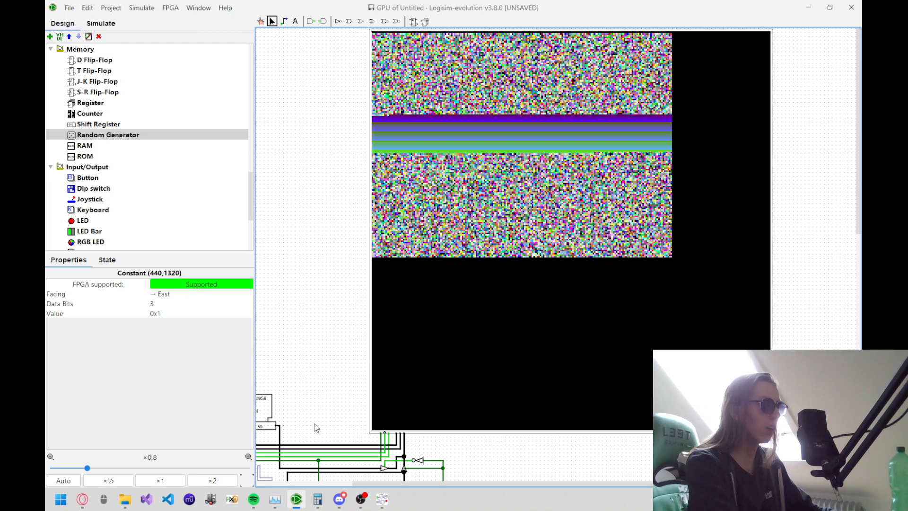
{"action": "key", "text": "alt+Tab"}
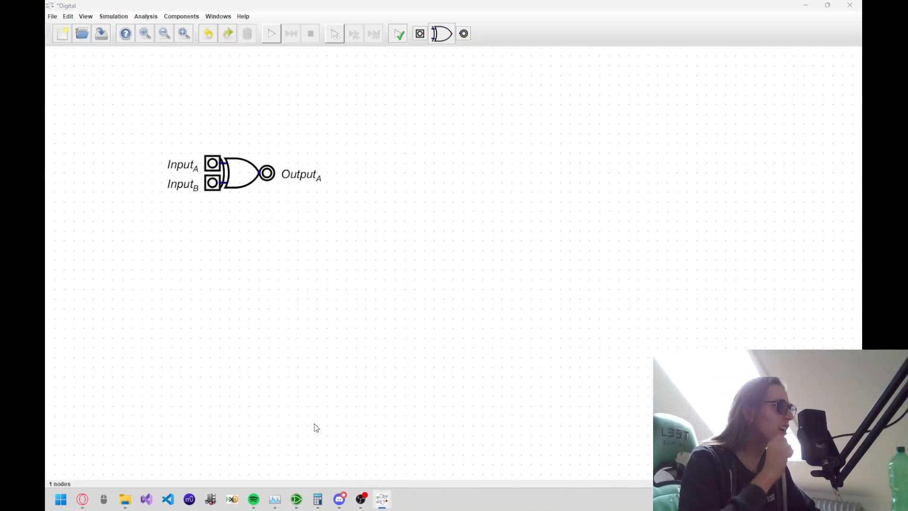
Step: Switch to the browser, examine the component list in Doc_English.pdf's table of contents, and return to Digital
{"action": "key", "text": "alt+Tab"}
{"action": "key", "text": "alt+Tab"}
{"action": "key", "text": "alt+Tab"}
{"action": "key", "text": "ctrl+Tab"}
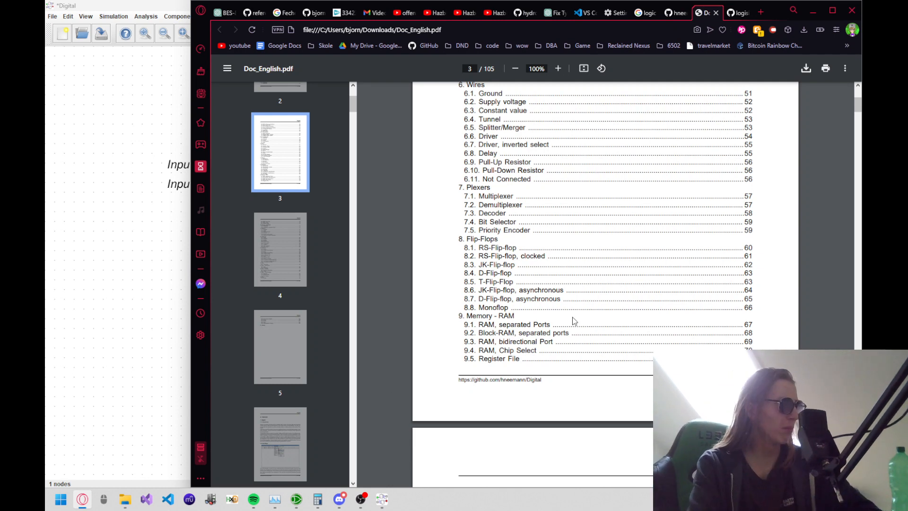
{"action": "scroll", "coordinate": [544, 293], "scroll_direction": "up", "scroll_amount": 1}
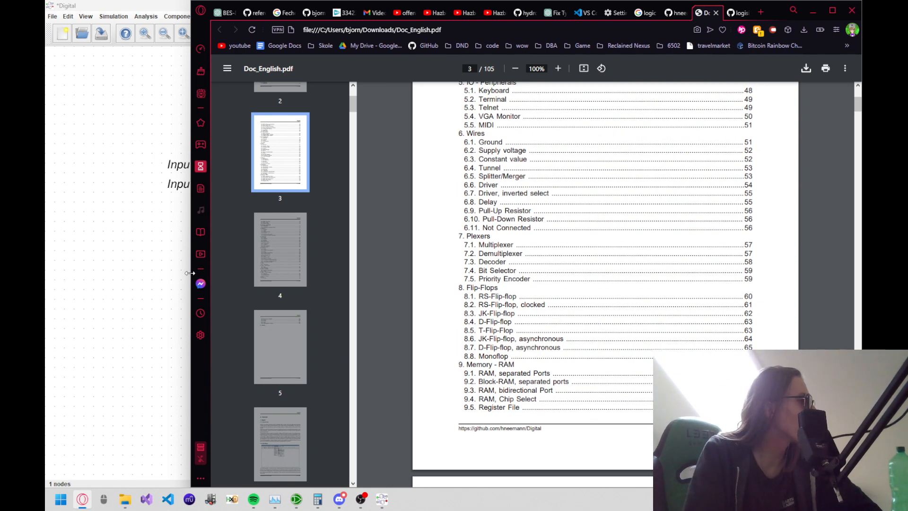
{"action": "left_click", "coordinate": [155, 275]}
Step: Browse the available components, including the library, memory and IO categories
{"action": "left_click", "coordinate": [184, 14]}
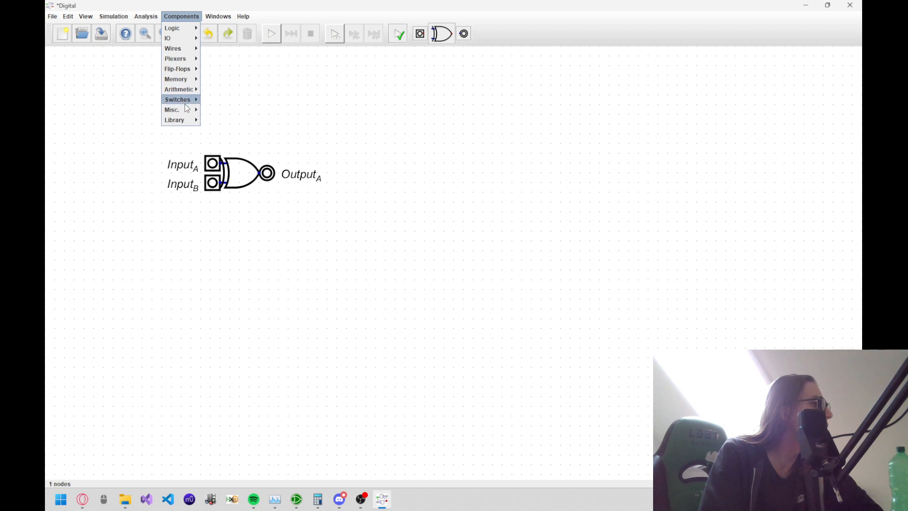
{"action": "mouse_move", "coordinate": [187, 122]}
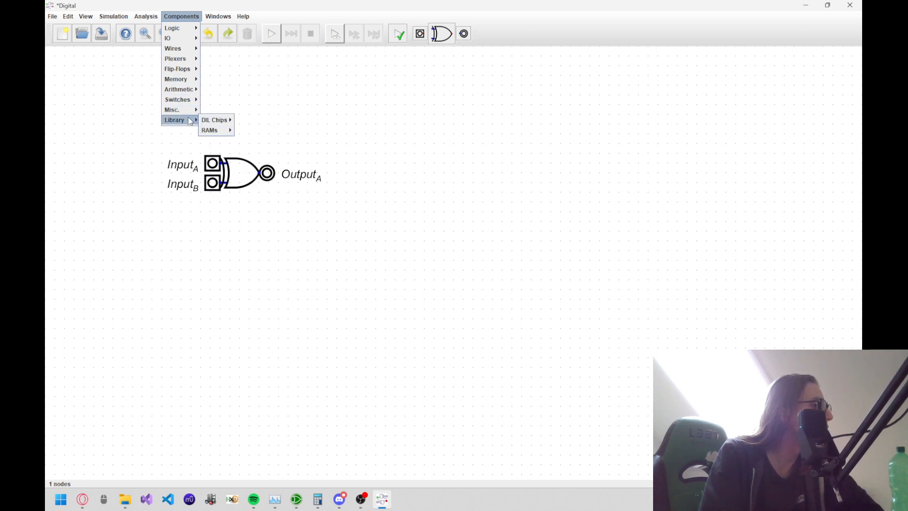
{"action": "mouse_move", "coordinate": [216, 120]}
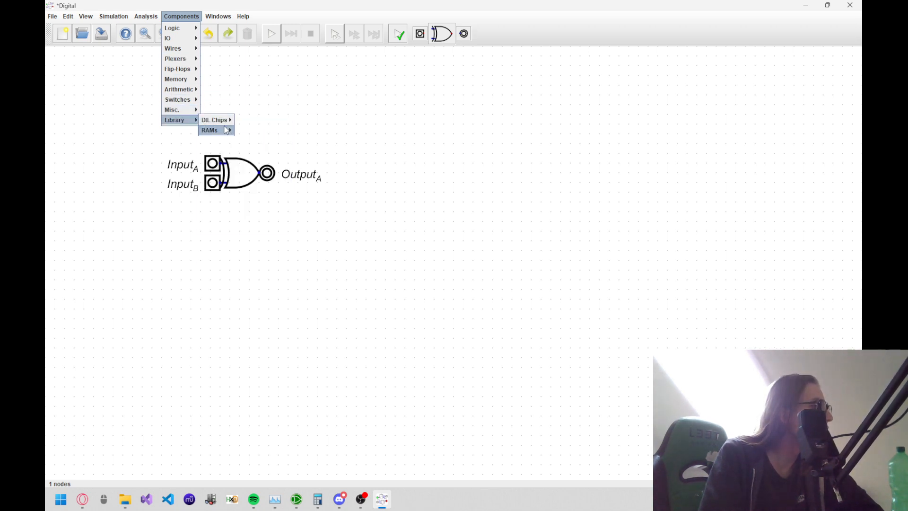
{"action": "mouse_move", "coordinate": [260, 122]}
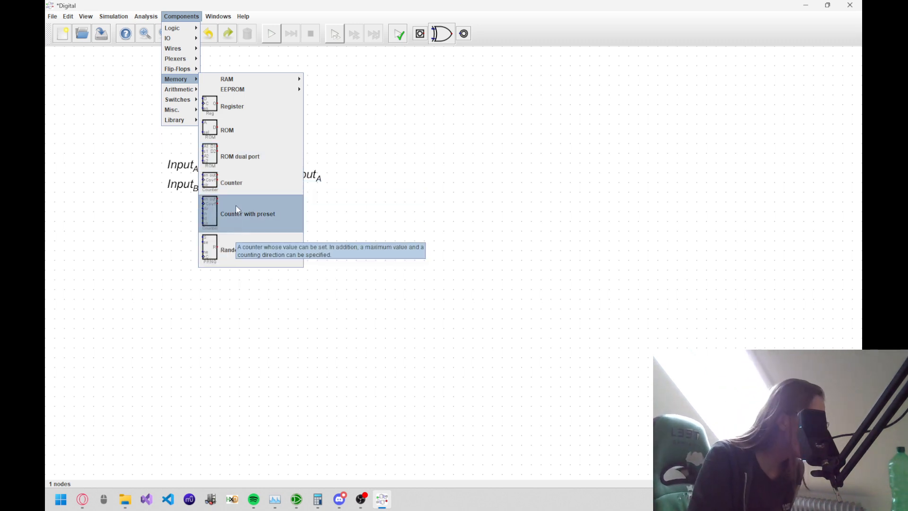
{"action": "mouse_move", "coordinate": [188, 72]}
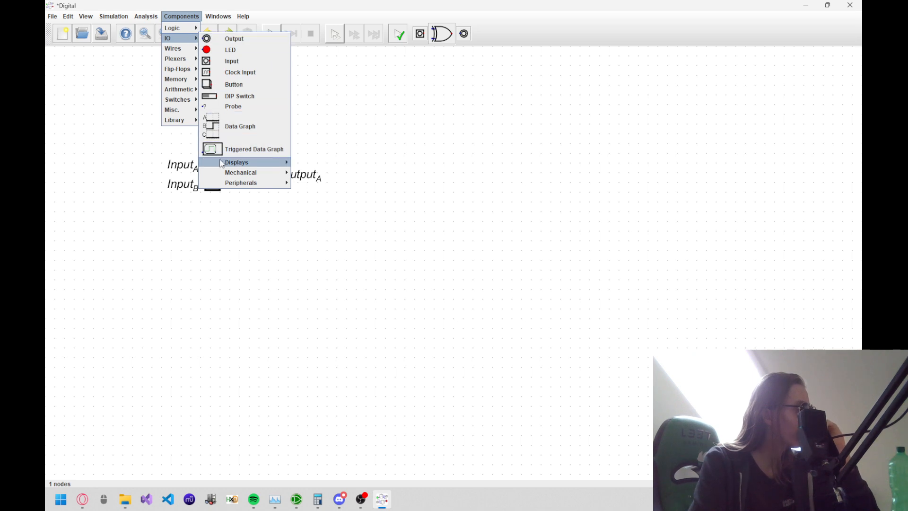
{"action": "mouse_move", "coordinate": [222, 163]}
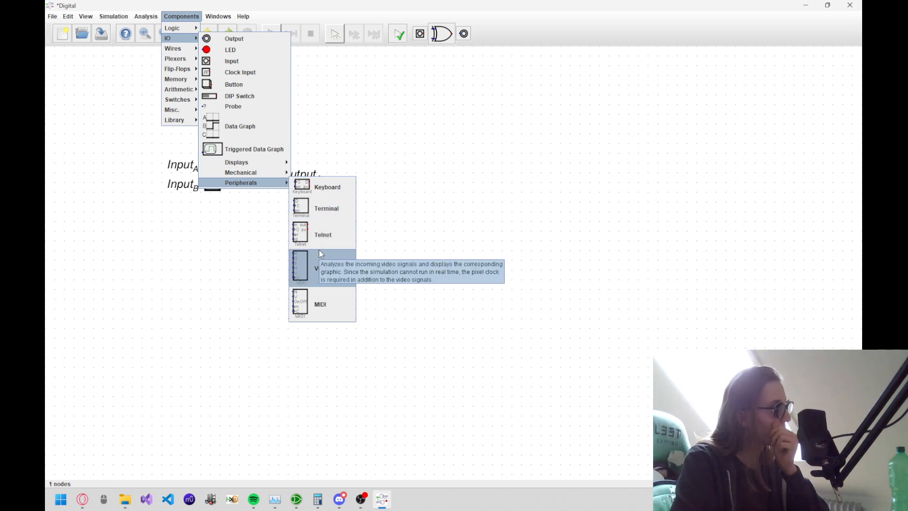
Step: Place a Terminal below the XOr circuit and review its properties without changing them
{"action": "left_click", "coordinate": [325, 207]}
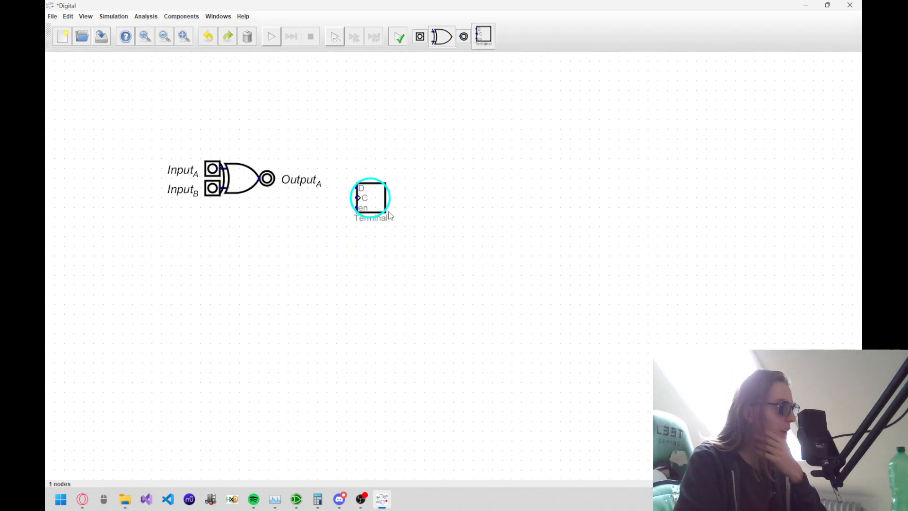
{"action": "left_click", "coordinate": [365, 306]}
{"action": "right_click", "coordinate": [365, 307]}
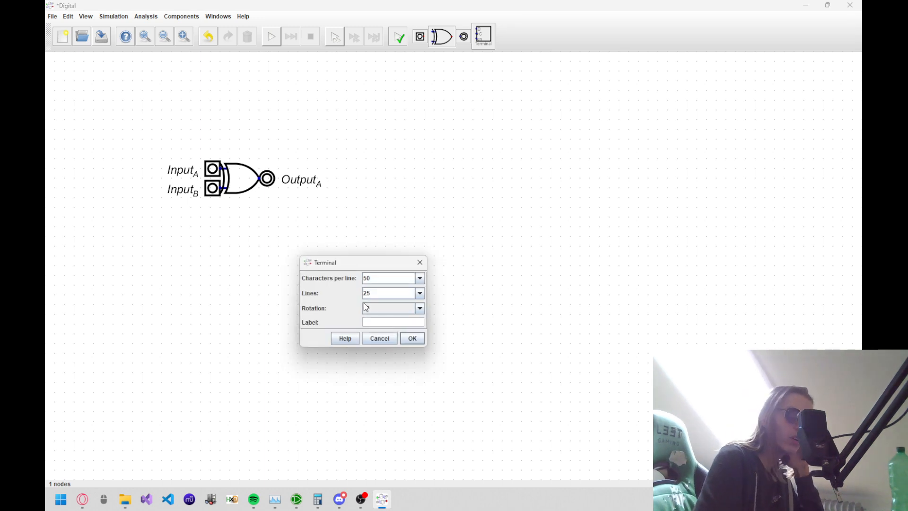
{"action": "left_click_drag", "start_coordinate": [366, 266], "coordinate": [472, 179]}
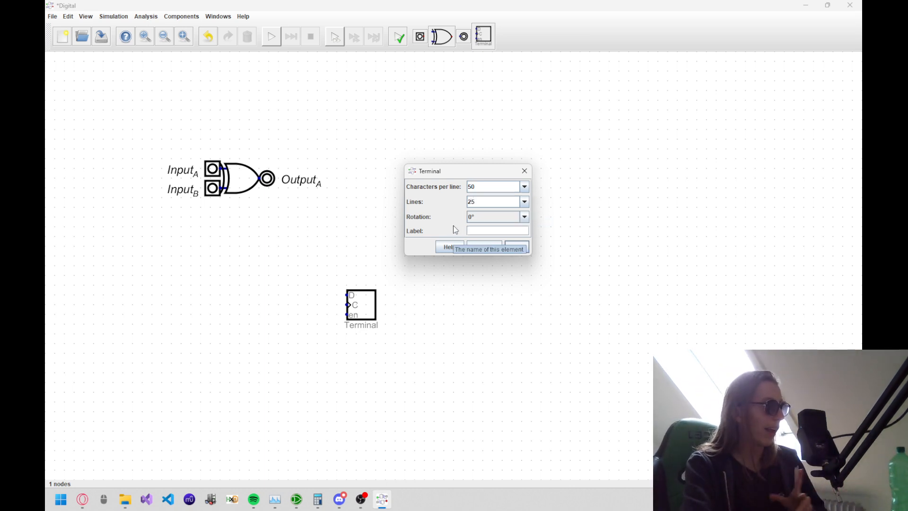
{"action": "left_click", "coordinate": [519, 249]}
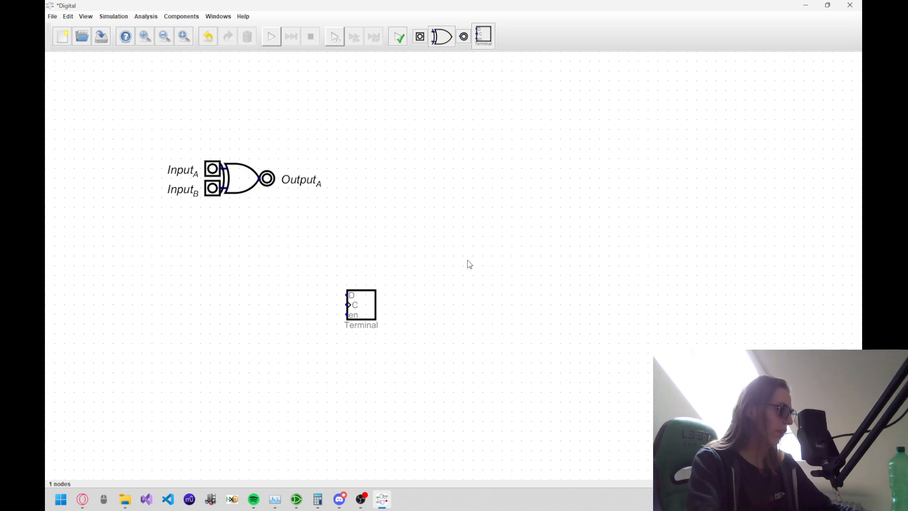
Step: Try to start the simulation with the Terminal unconnected, and delete the Terminal from the circuit
{"action": "left_click", "coordinate": [271, 37]}
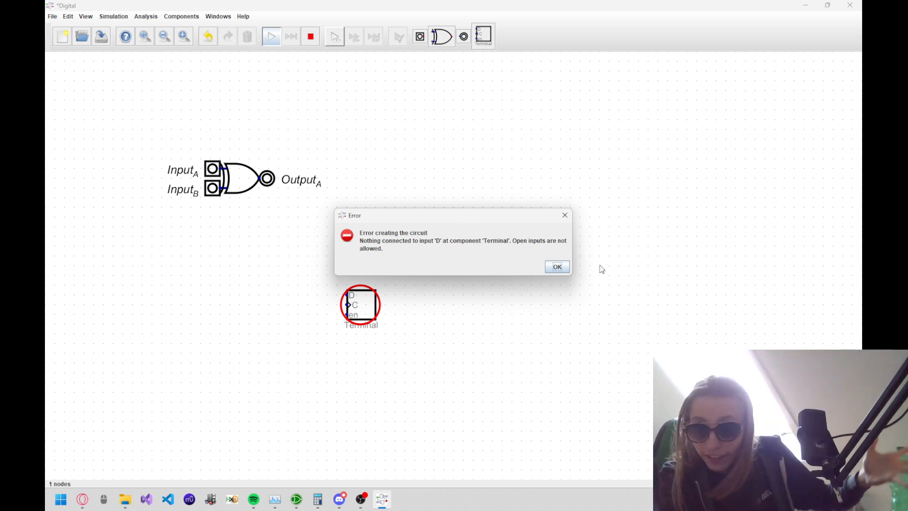
{"action": "left_click", "coordinate": [552, 266]}
{"action": "left_click_drag", "start_coordinate": [497, 246], "coordinate": [351, 367]}
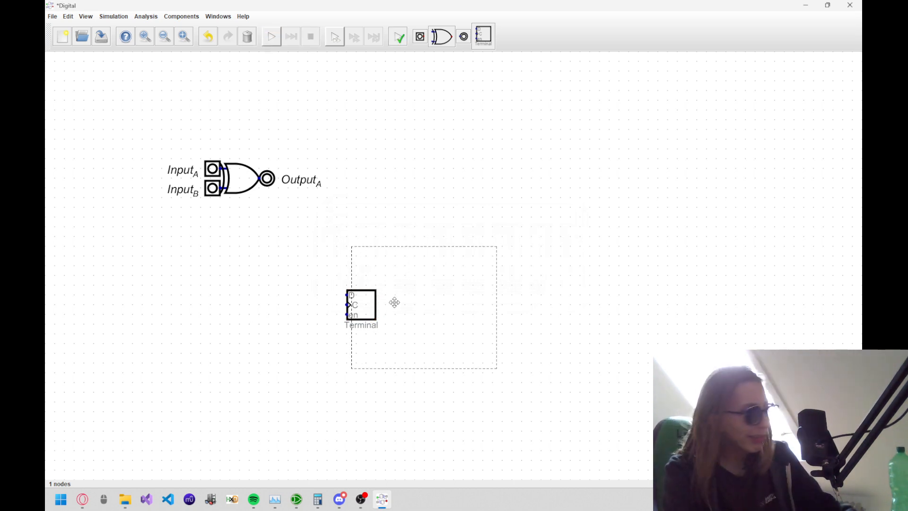
{"action": "left_click", "coordinate": [475, 217]}
{"action": "left_click_drag", "start_coordinate": [468, 233], "coordinate": [227, 416]}
{"action": "key", "text": "Delete"}
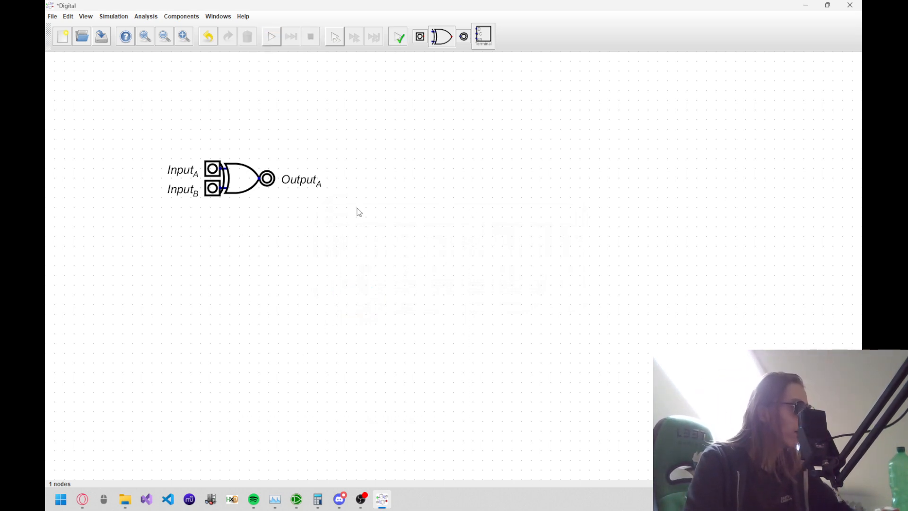
Step: Place a VGA Monitor from the IO peripherals in the empty area below the XOr circuit
{"action": "left_click", "coordinate": [188, 18]}
{"action": "mouse_move", "coordinate": [189, 33]}
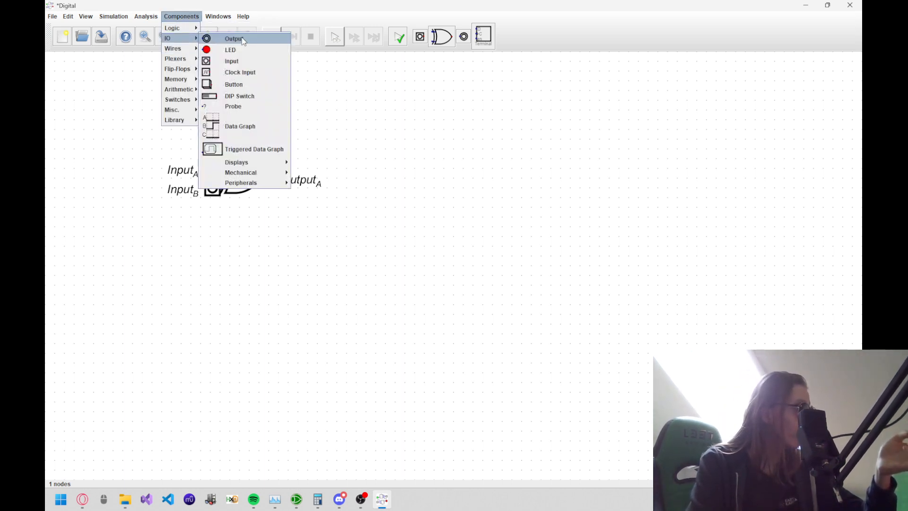
{"action": "mouse_move", "coordinate": [257, 163]}
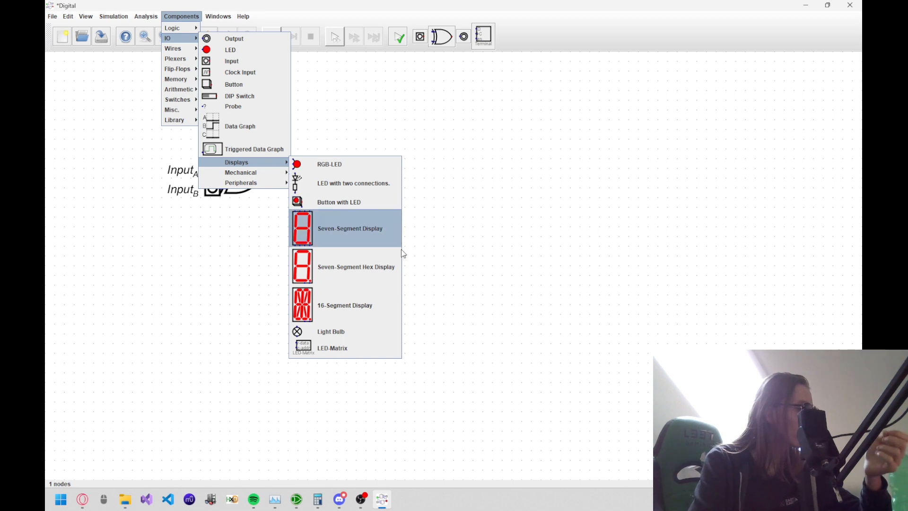
{"action": "mouse_move", "coordinate": [270, 178]}
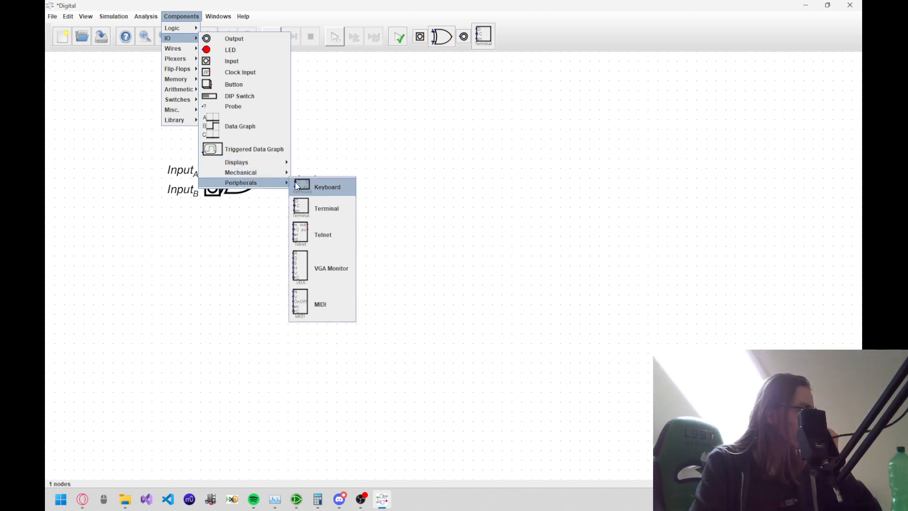
{"action": "left_click", "coordinate": [309, 260]}
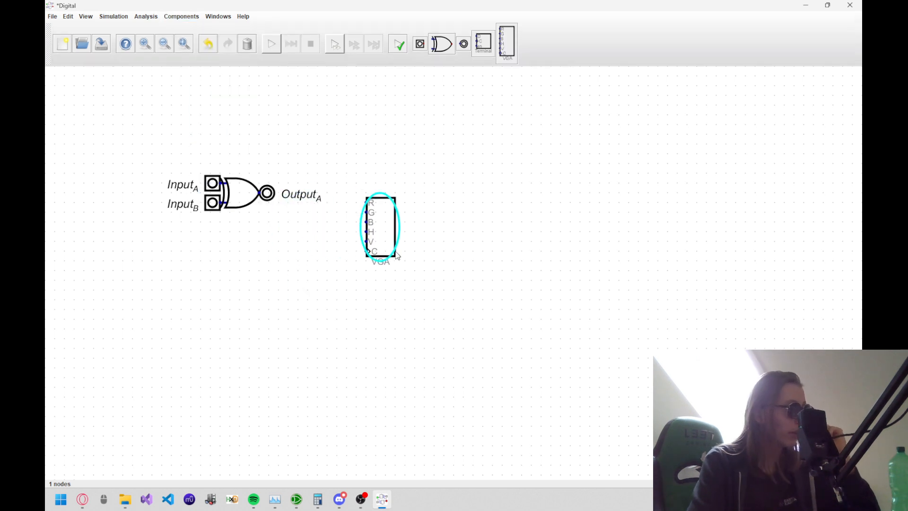
{"action": "left_click", "coordinate": [397, 316]}
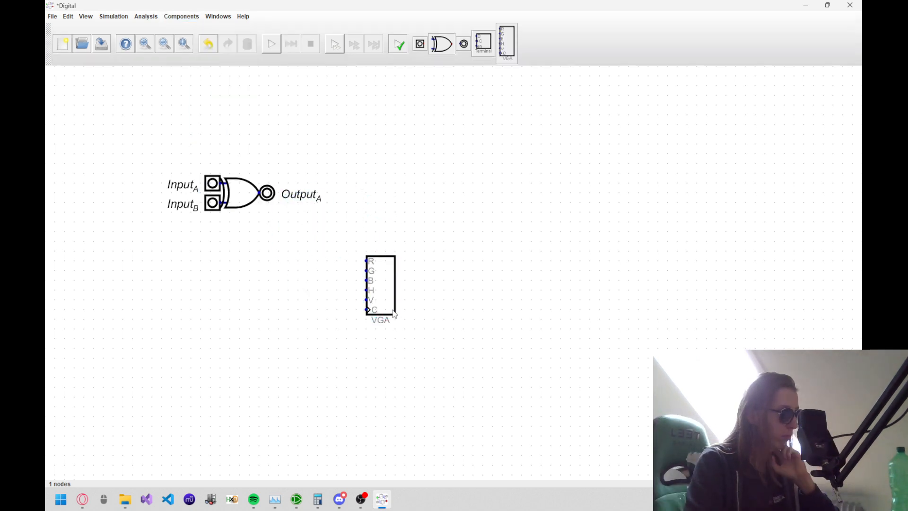
Step: Draw a straight horizontal wire leading from the left into the VGA monitor's C input
{"action": "left_click", "coordinate": [366, 310]}
{"action": "key", "text": "Escape"}
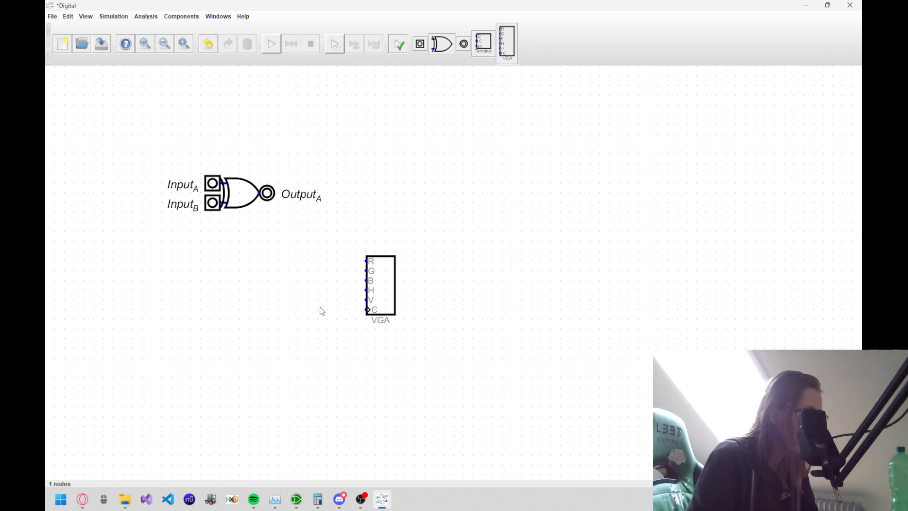
{"action": "left_click_drag", "start_coordinate": [318, 310], "coordinate": [348, 310]}
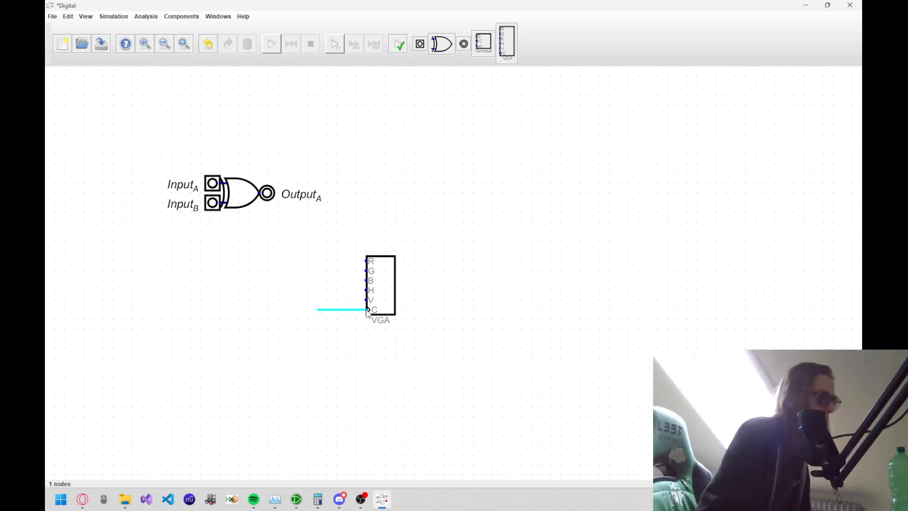
{"action": "left_click", "coordinate": [367, 309]}
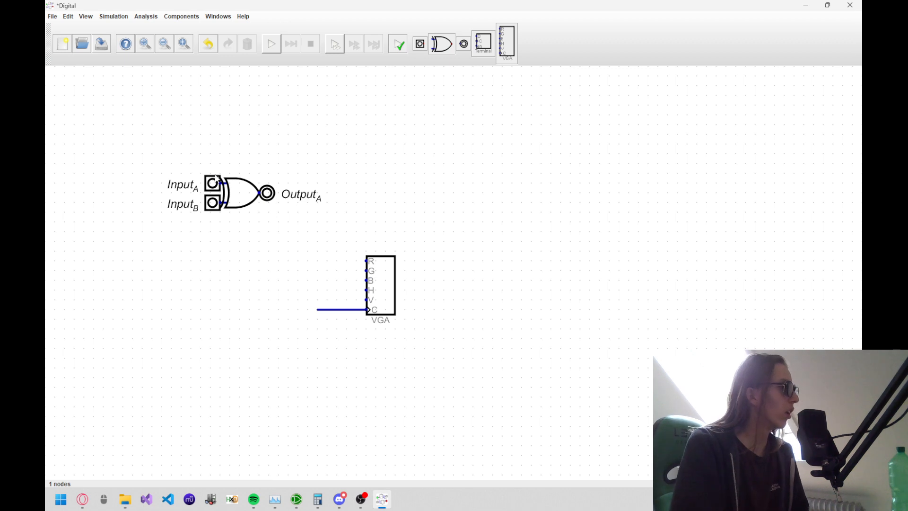
Step: Add an Input to the left of the VGA monitor, level with its R pin, and wire it to R
{"action": "left_click", "coordinate": [194, 18]}
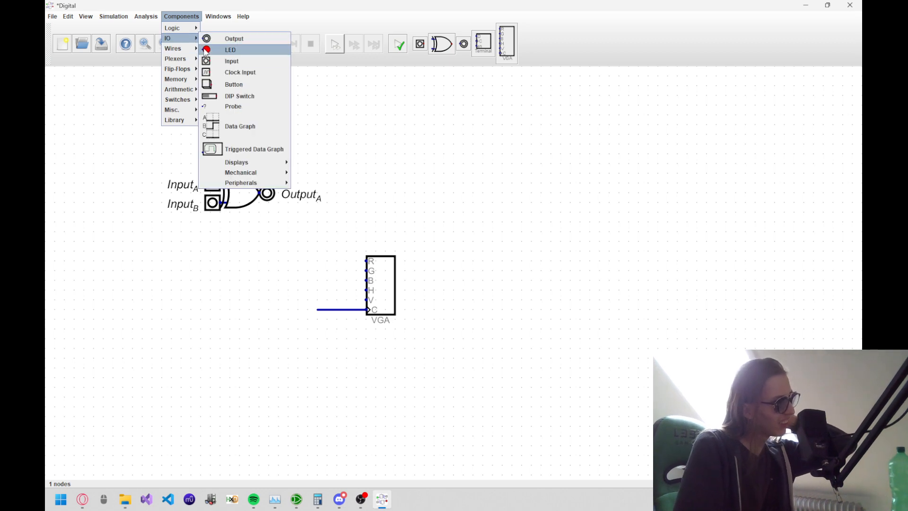
{"action": "left_click", "coordinate": [209, 61]}
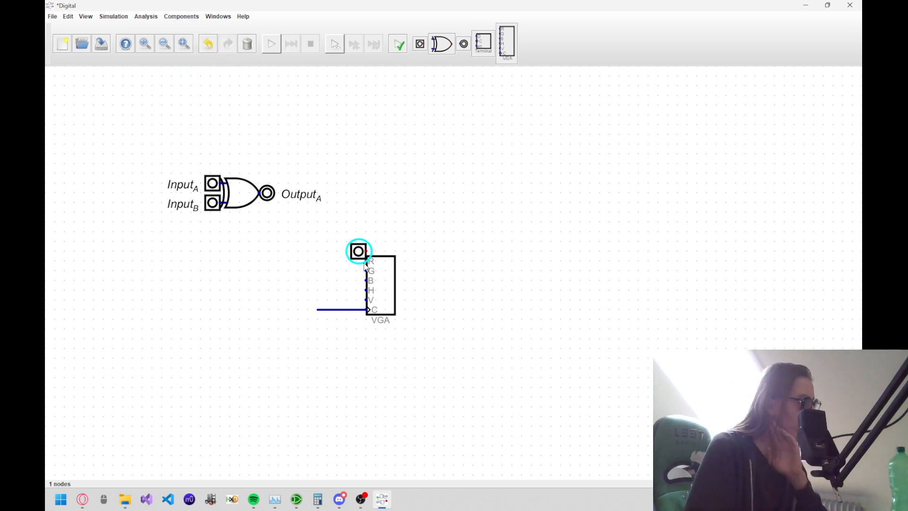
{"action": "left_click", "coordinate": [358, 261]}
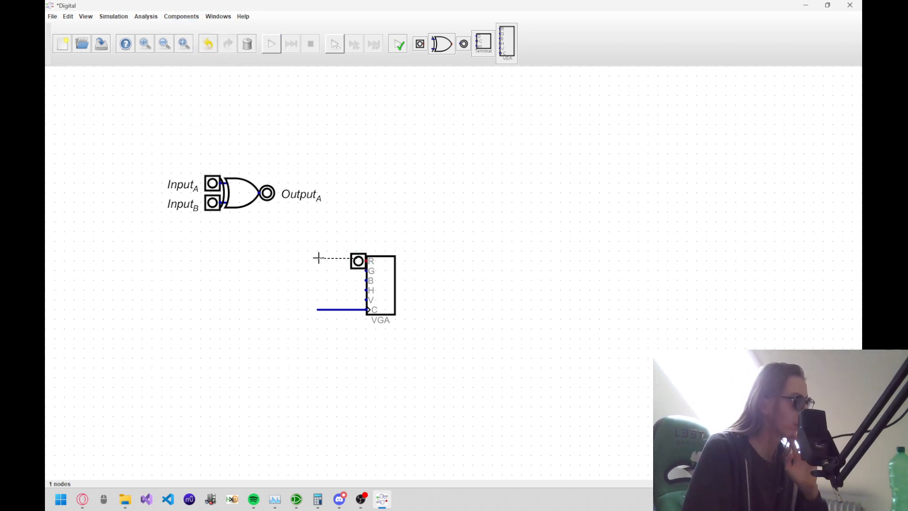
{"action": "left_click_drag", "start_coordinate": [376, 245], "coordinate": [295, 260]}
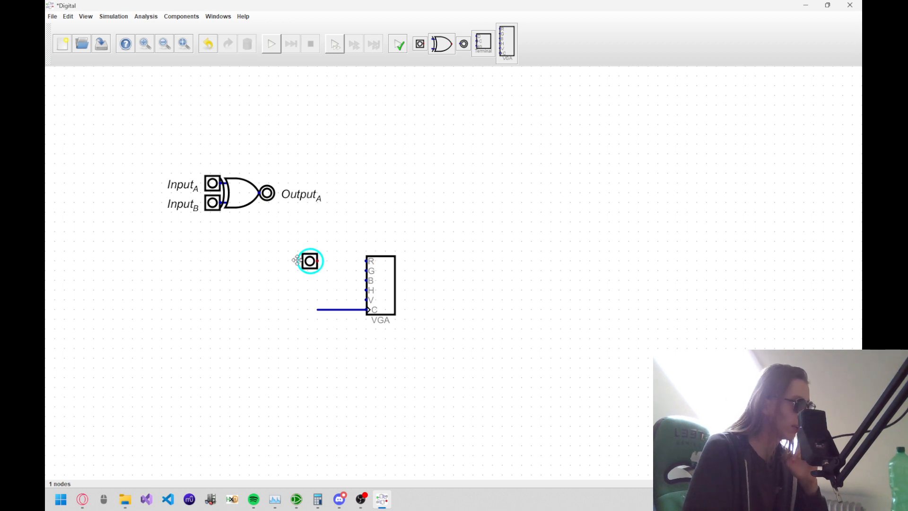
{"action": "left_click", "coordinate": [337, 263]}
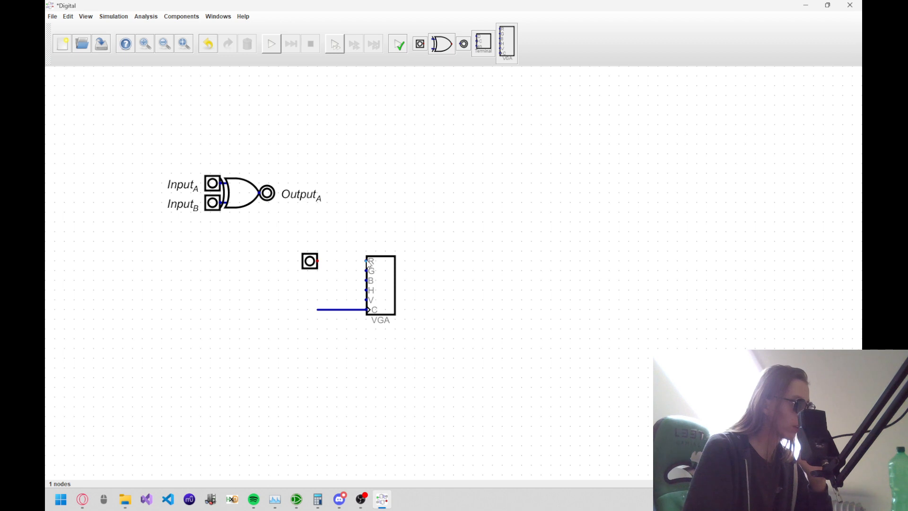
{"action": "left_click", "coordinate": [366, 261]}
{"action": "left_click", "coordinate": [319, 263]}
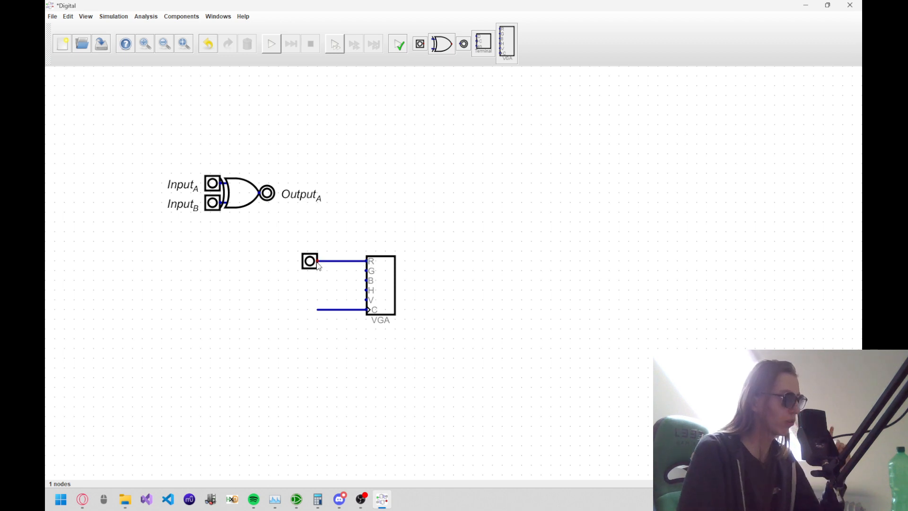
Step: Duplicate the input wired to R and place the copy directly below the original
{"action": "left_click_drag", "start_coordinate": [306, 241], "coordinate": [337, 284]}
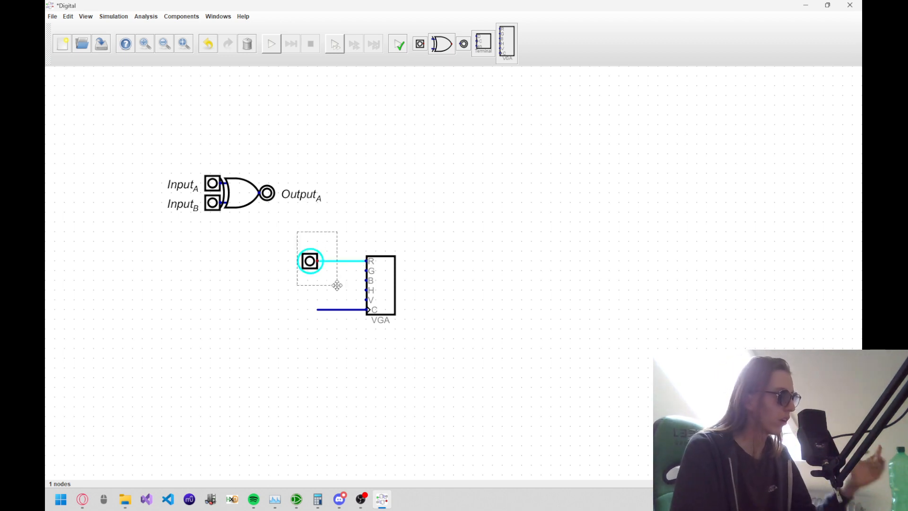
{"action": "left_click", "coordinate": [316, 267]}
{"action": "left_click", "coordinate": [316, 267]}
{"action": "key", "text": "ctrl+c"}
{"action": "key", "text": "ctrl+v"}
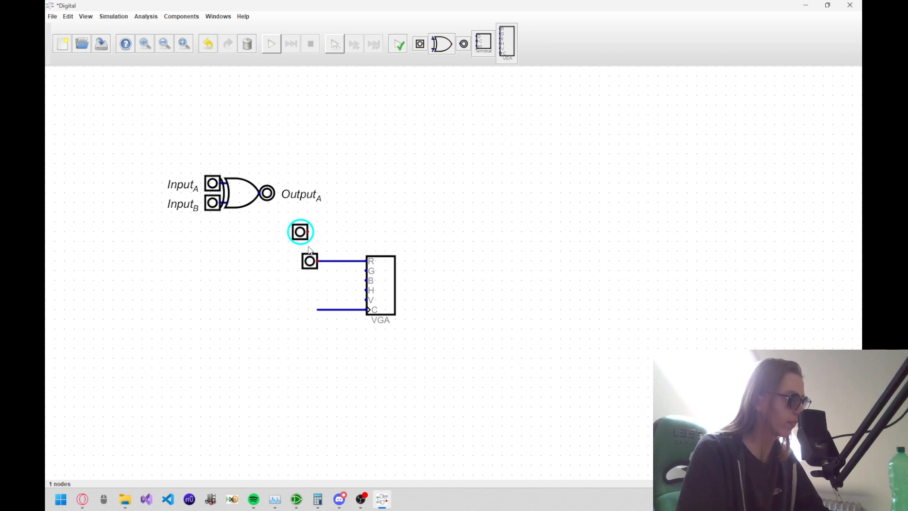
{"action": "left_click", "coordinate": [313, 286]}
Step: Move the original input above the R wire and reconnect it with a vertical wire
{"action": "left_click_drag", "start_coordinate": [313, 268], "coordinate": [313, 232]}
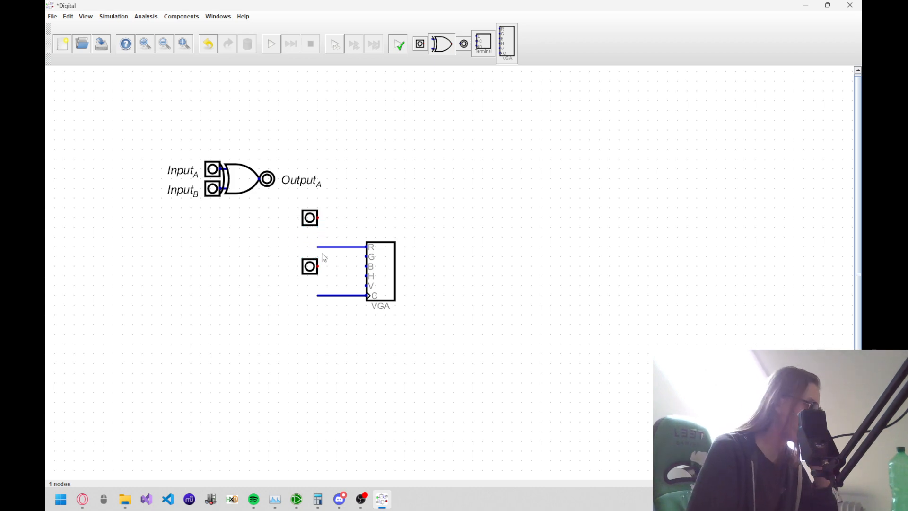
{"action": "left_click", "coordinate": [318, 247]}
{"action": "left_click", "coordinate": [318, 218]}
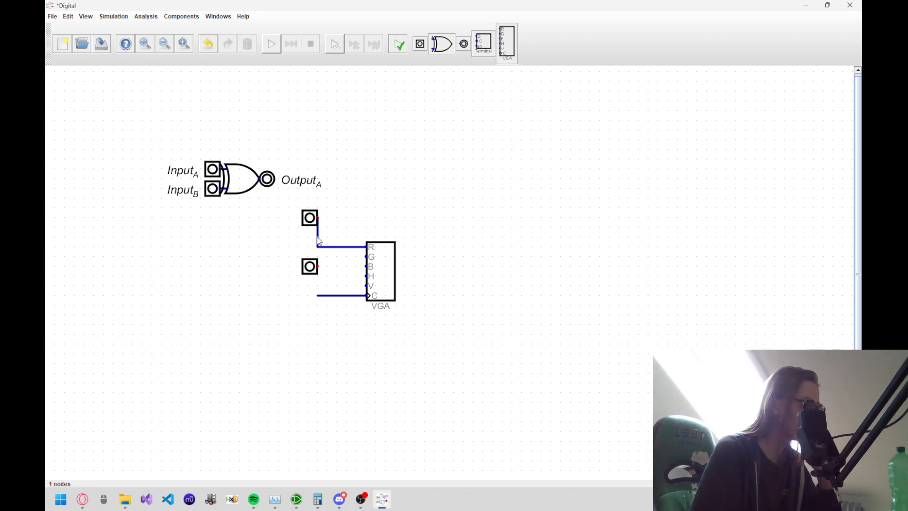
Step: Try to redraw the vertical wire between the upper input and the VGA monitor's R wire
{"action": "left_click_drag", "start_coordinate": [317, 237], "coordinate": [316, 241]}
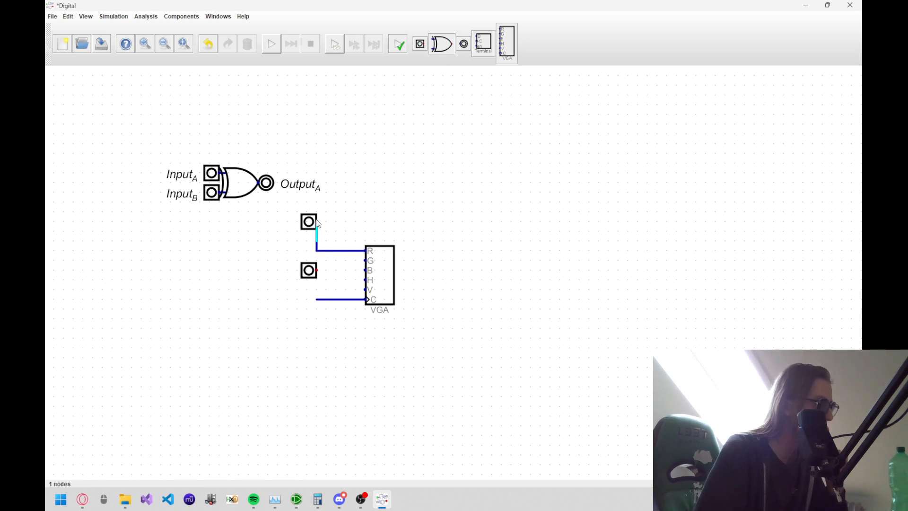
{"action": "left_click", "coordinate": [317, 222]}
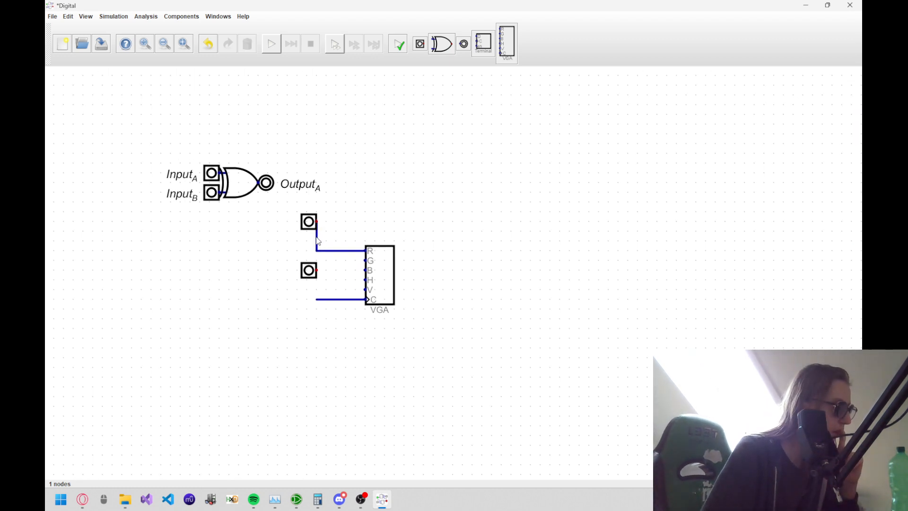
{"action": "left_click", "coordinate": [317, 223]}
{"action": "left_click", "coordinate": [317, 249]}
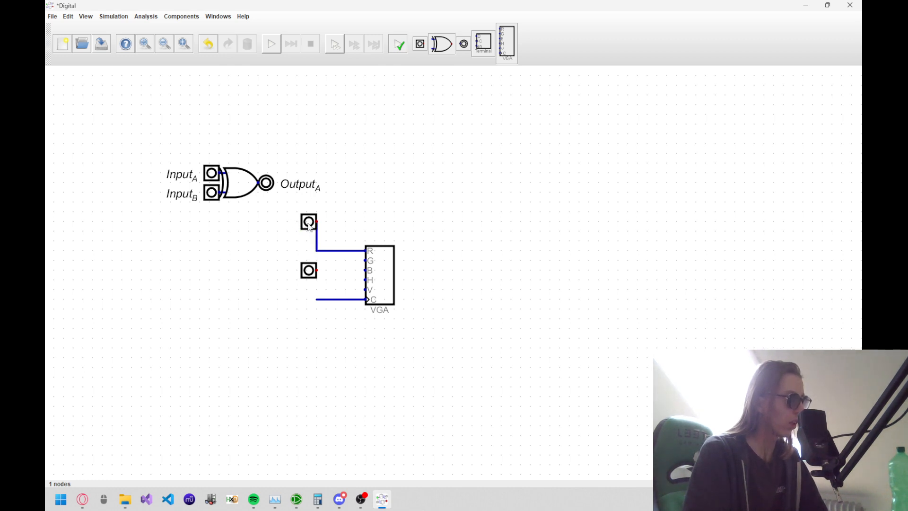
Step: Delete the wire on the VGA monitor's R pin and align the upper input vertically above the lower one, slightly higher than R
{"action": "left_click_drag", "start_coordinate": [306, 223], "coordinate": [289, 223]}
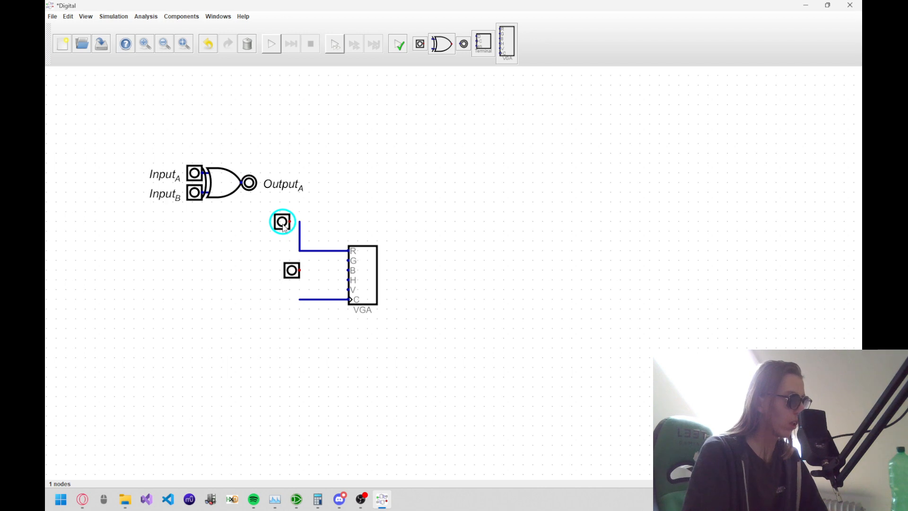
{"action": "left_click_drag", "start_coordinate": [307, 216], "coordinate": [294, 261]}
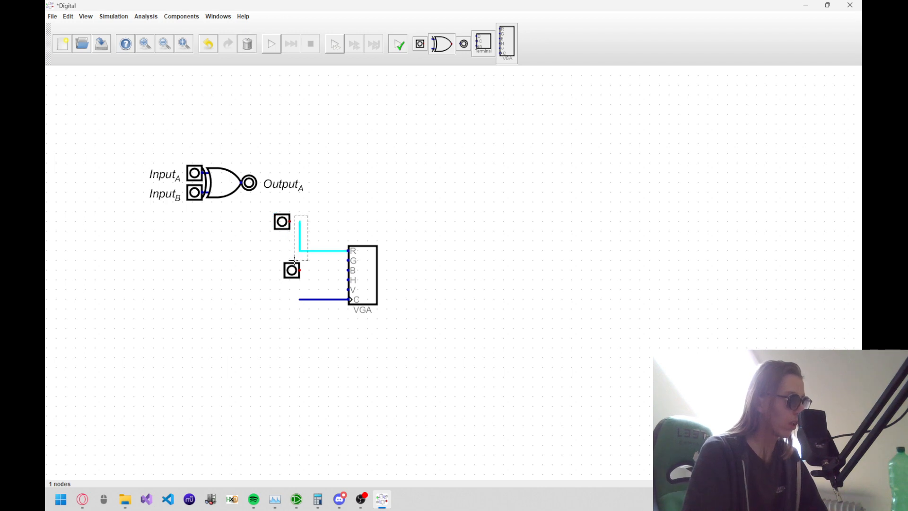
{"action": "key", "text": "Delete"}
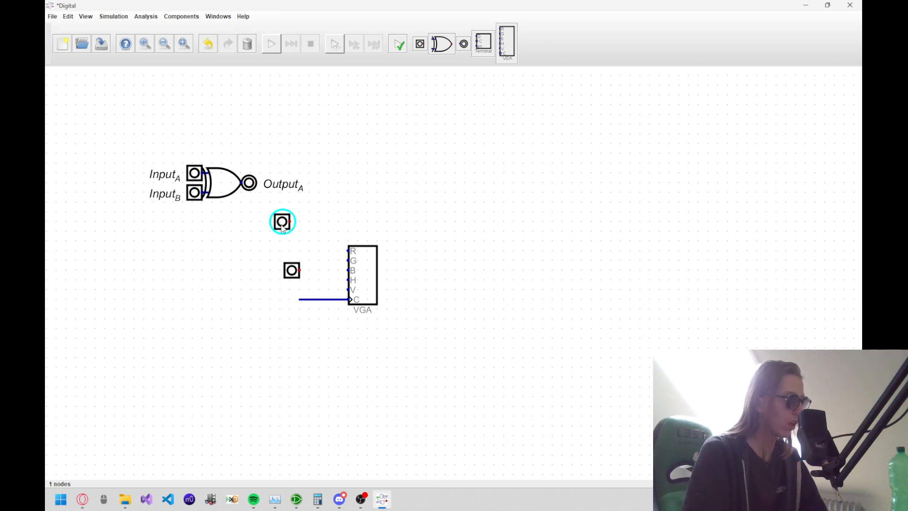
{"action": "left_click_drag", "start_coordinate": [283, 228], "coordinate": [291, 247]}
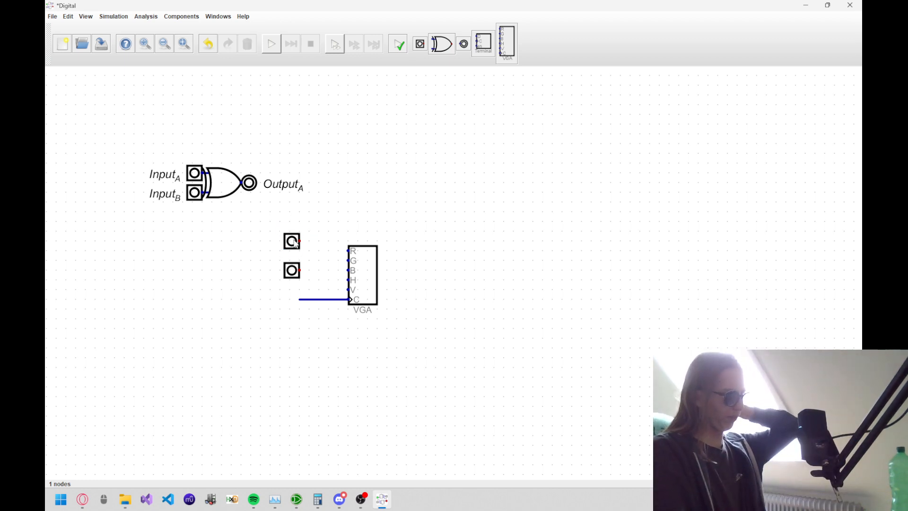
{"action": "left_click_drag", "start_coordinate": [296, 243], "coordinate": [295, 233]}
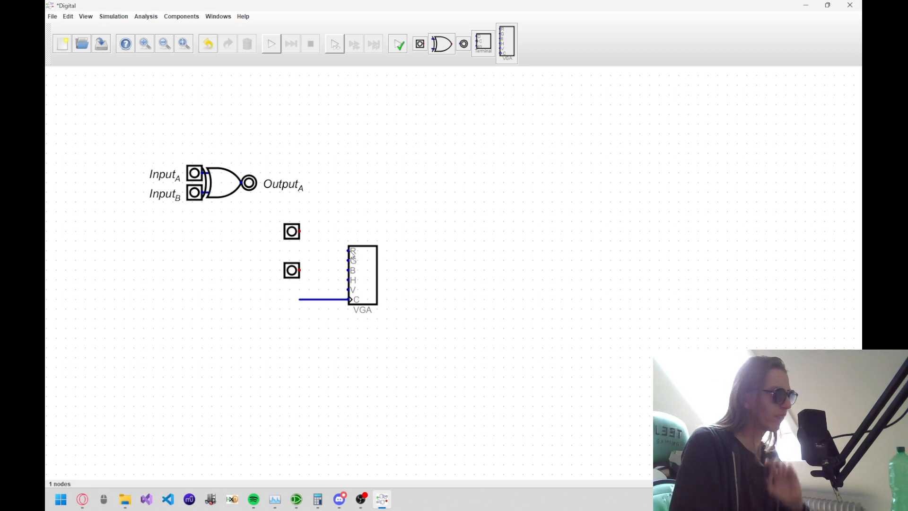
Step: Connect the VGA monitor's R pin to the upper input with a stepped wire
{"action": "left_click", "coordinate": [351, 251]}
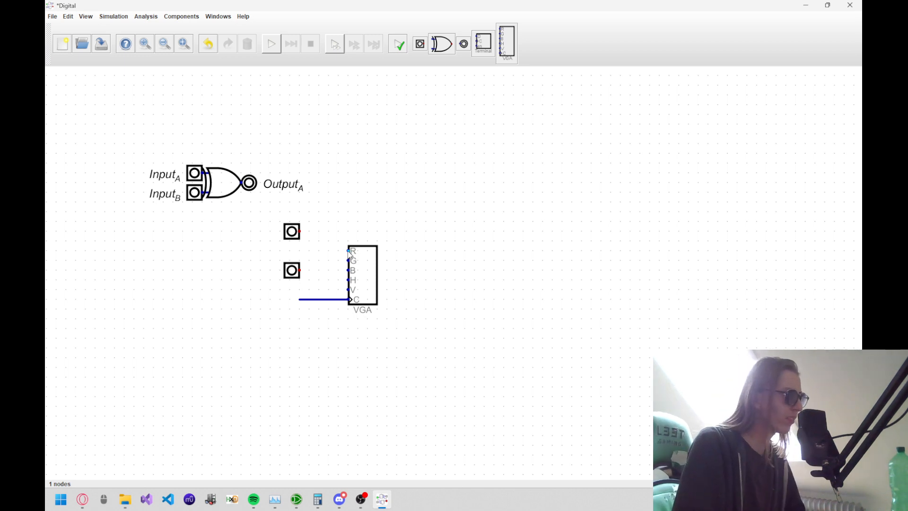
{"action": "left_click", "coordinate": [320, 235]}
{"action": "left_click", "coordinate": [299, 231]}
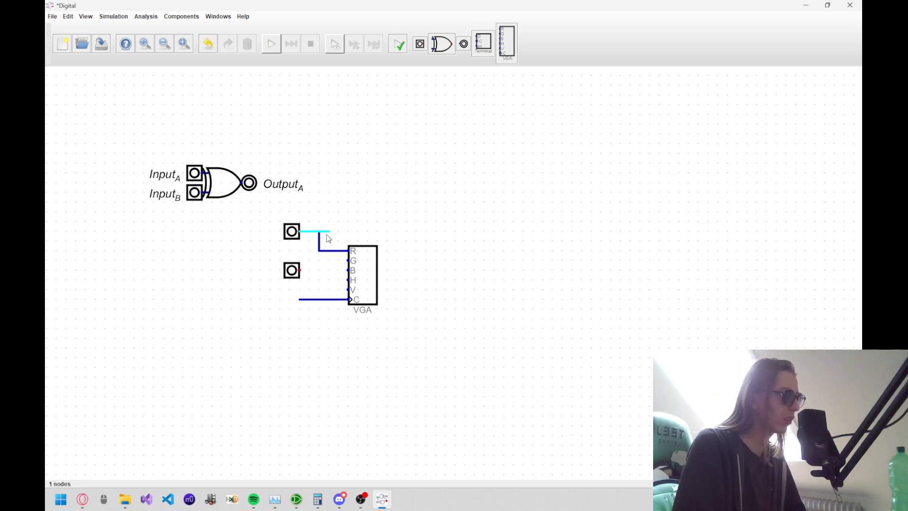
{"action": "left_click", "coordinate": [320, 231]}
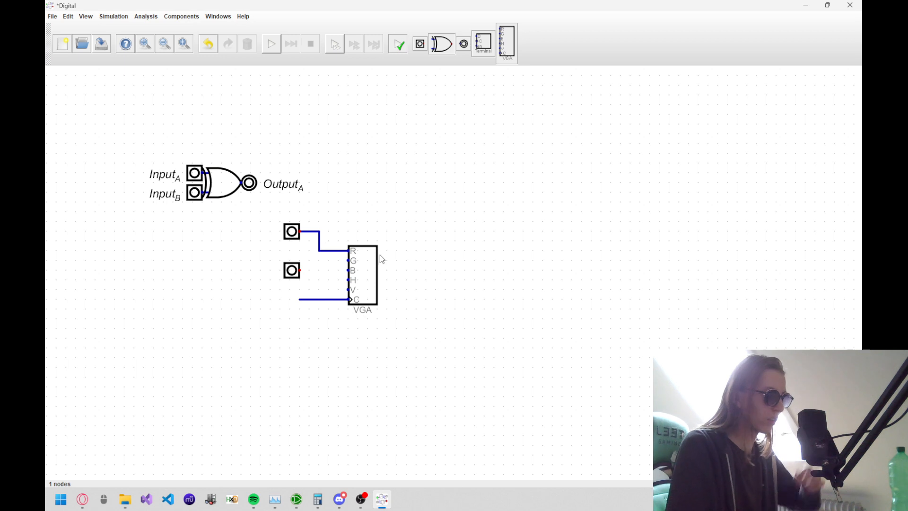
Step: Draw a stepped wire from the VGA monitor's G pin and move the lower input onto its free end, directly below the R input
{"action": "left_click", "coordinate": [351, 261]}
{"action": "left_click", "coordinate": [312, 253]}
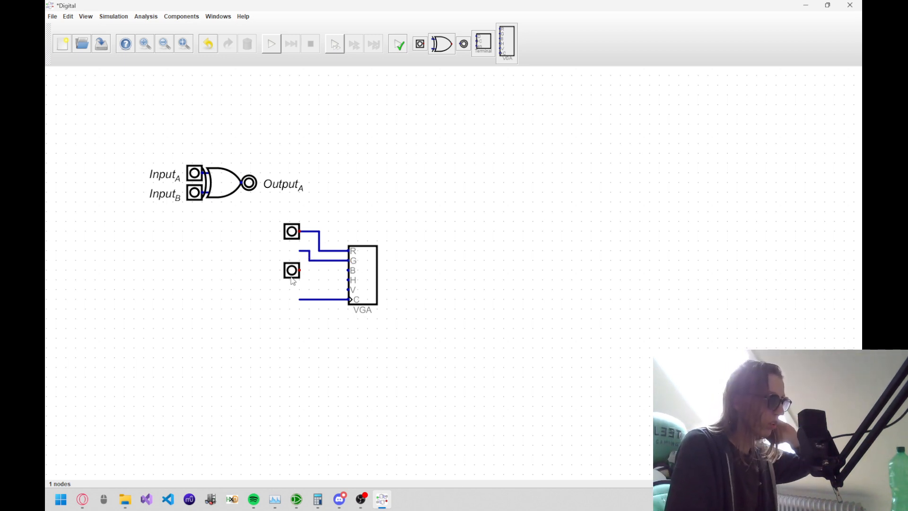
{"action": "left_click_drag", "start_coordinate": [296, 280], "coordinate": [295, 255]}
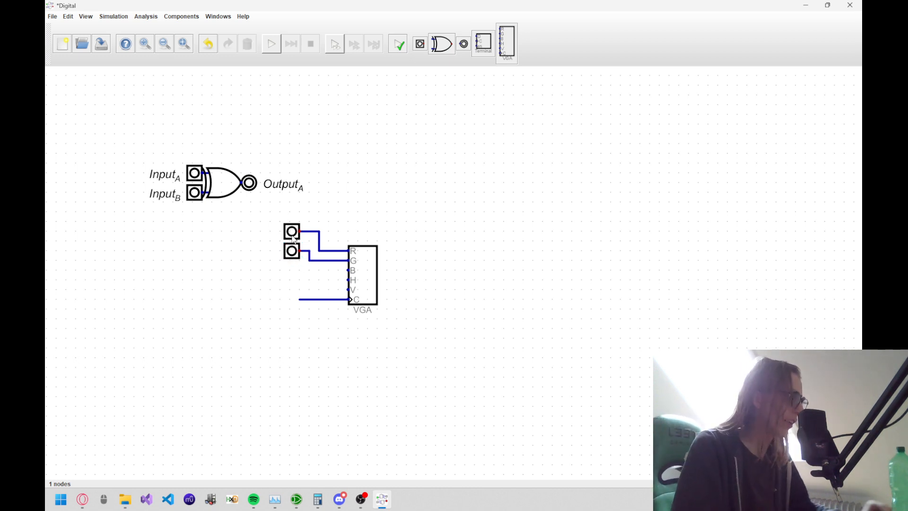
Step: Add a third input directly below the G input and wire it straight to the VGA monitor's B pin
{"action": "key", "text": "l"}
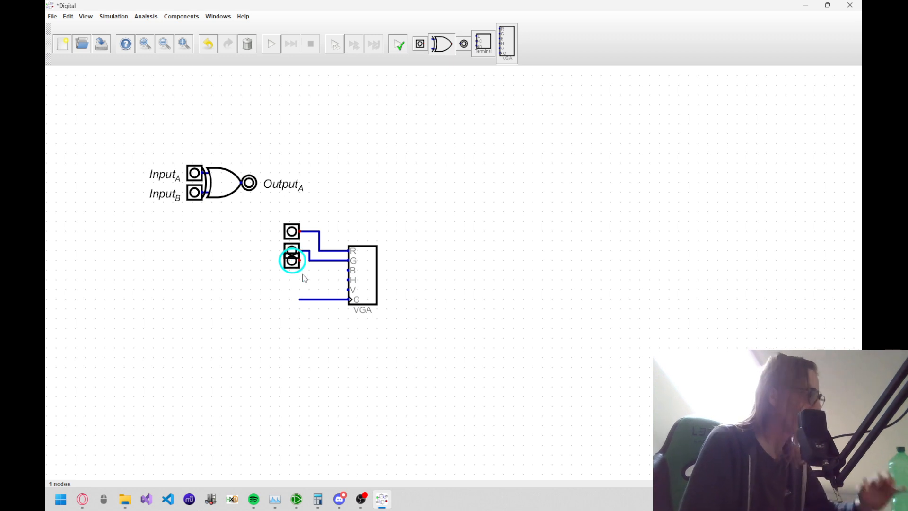
{"action": "left_click", "coordinate": [303, 283]}
{"action": "left_click", "coordinate": [352, 271]}
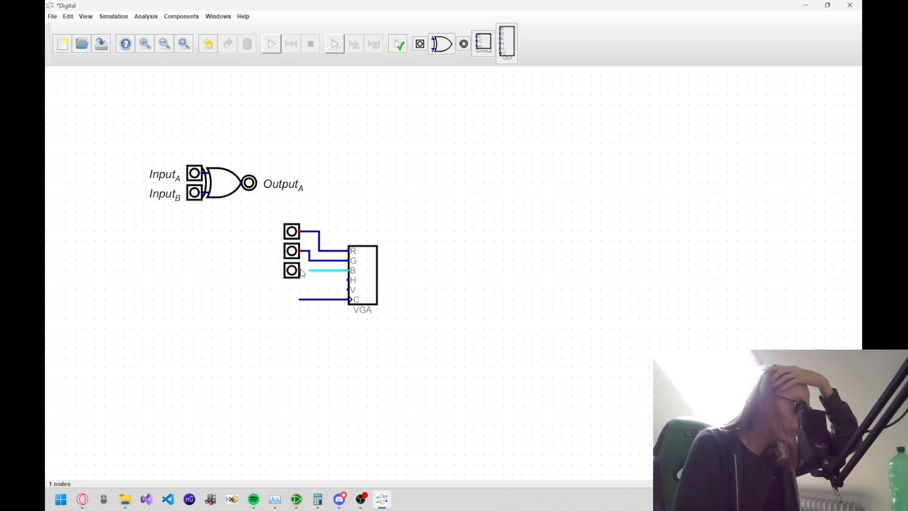
{"action": "left_click", "coordinate": [301, 270]}
{"action": "left_click", "coordinate": [302, 274]}
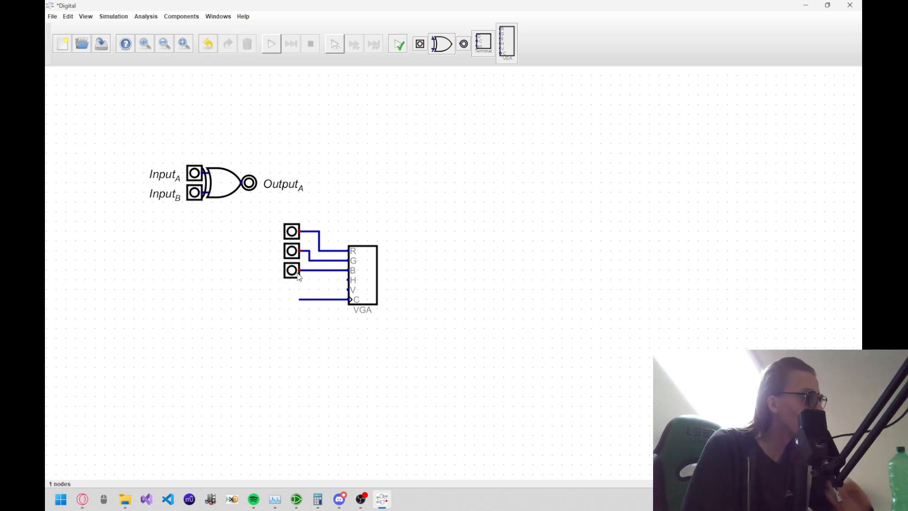
Step: Copy the input wired to B and place the copy directly below it
{"action": "left_click", "coordinate": [293, 273]}
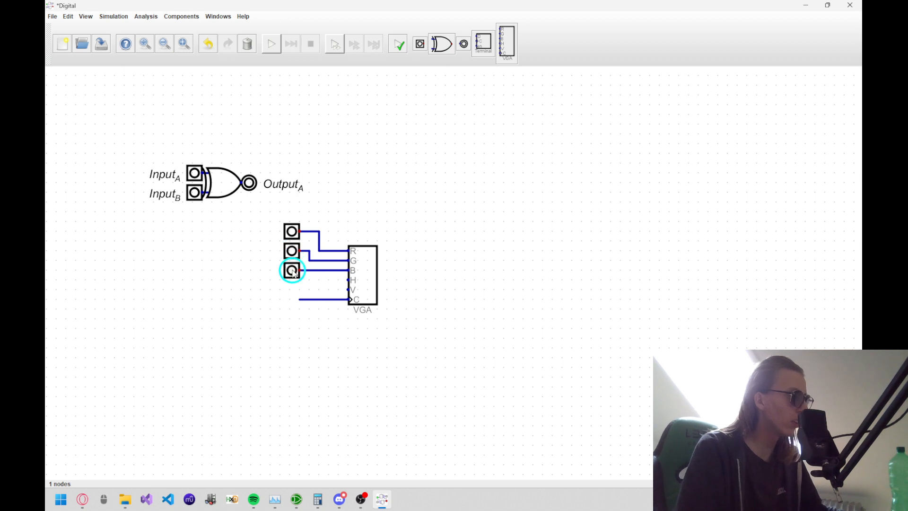
{"action": "left_click", "coordinate": [294, 272]}
{"action": "left_click", "coordinate": [292, 272]}
{"action": "left_click", "coordinate": [294, 272]}
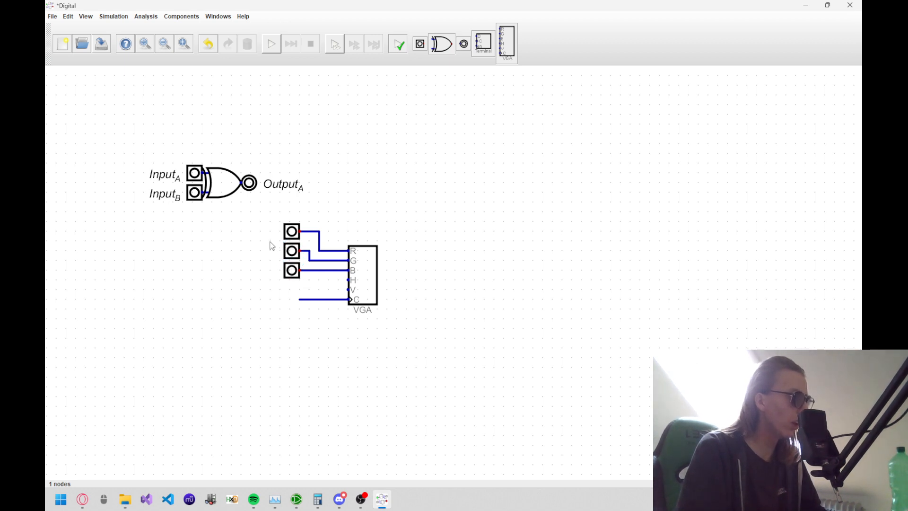
{"action": "left_click_drag", "start_coordinate": [270, 241], "coordinate": [299, 286]}
{"action": "key", "text": "ctrl+c"}
{"action": "key", "text": "ctrl+v"}
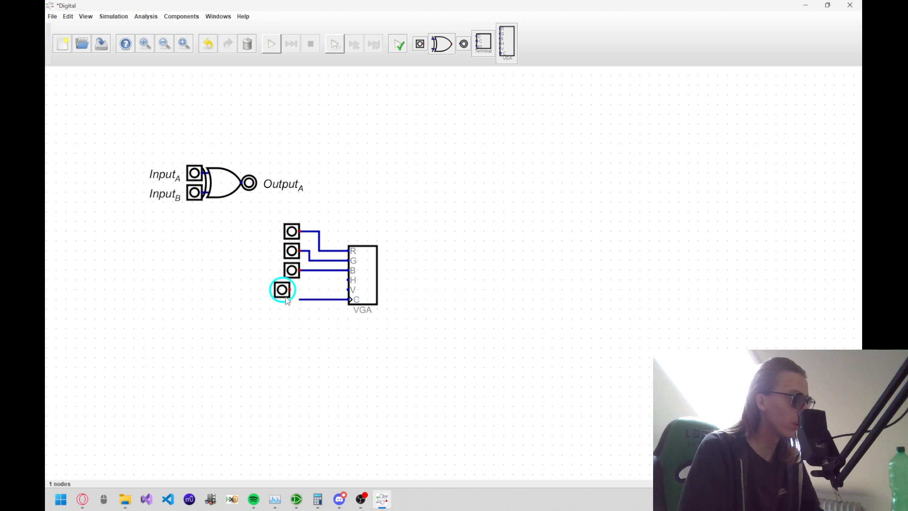
{"action": "left_click", "coordinate": [290, 290]}
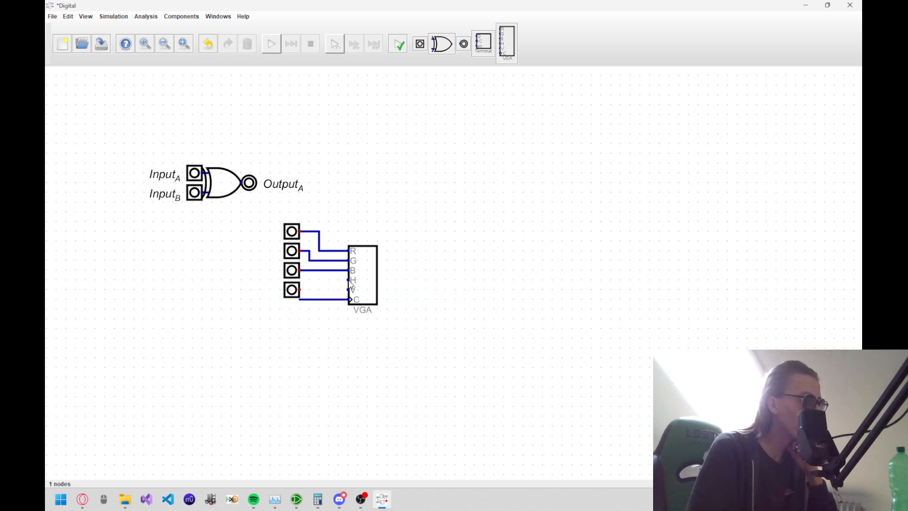
Step: Wire the VGA monitor's H pin to the fourth input and delete the straight loose wire at the C pin
{"action": "left_click", "coordinate": [348, 280]}
{"action": "left_click", "coordinate": [313, 286]}
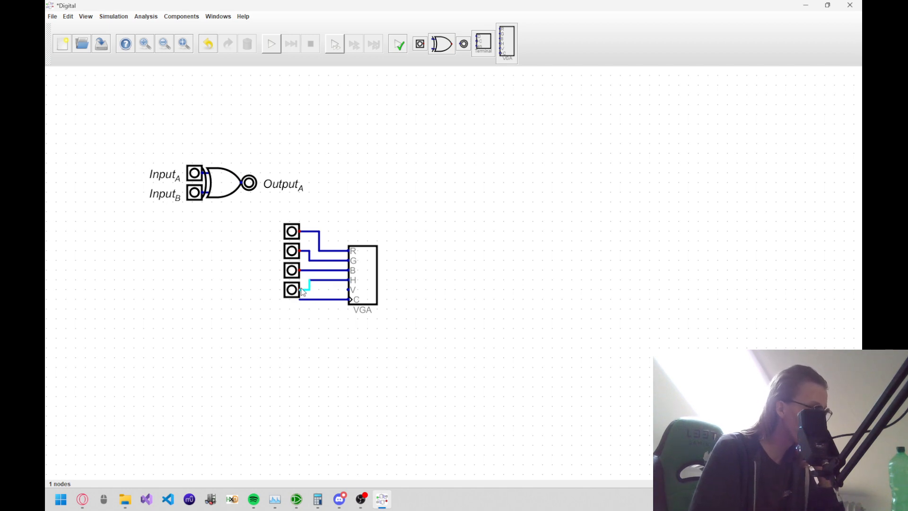
{"action": "left_click", "coordinate": [301, 289]}
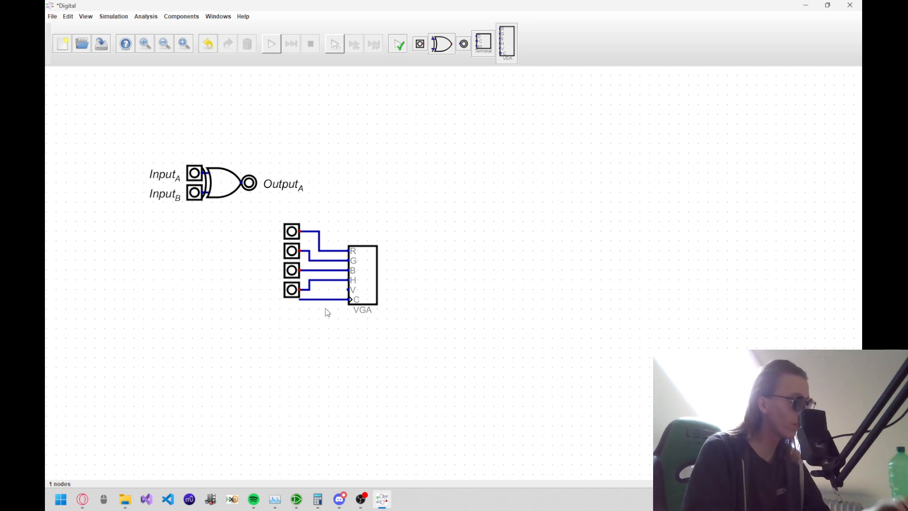
{"action": "left_click_drag", "start_coordinate": [344, 317], "coordinate": [299, 295]}
{"action": "key", "text": "Delete"}
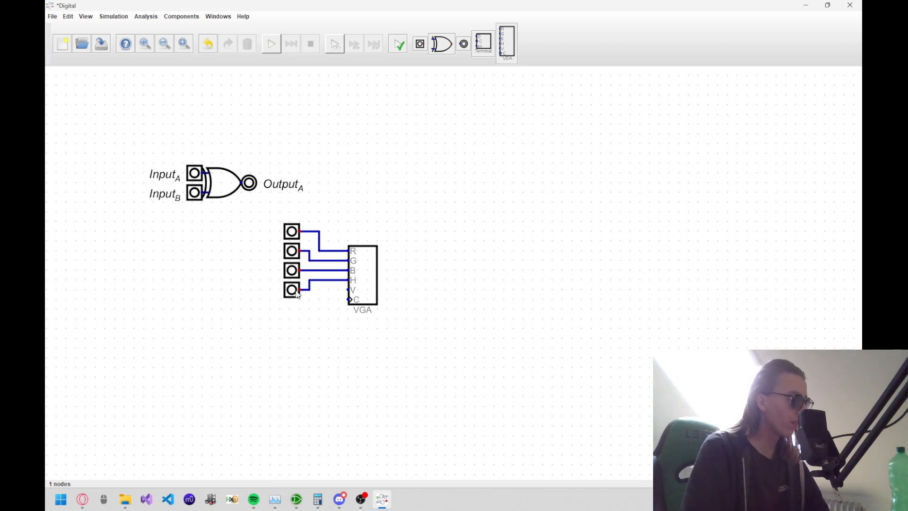
Step: Add a fifth input directly below the H input and connect it to the VGA monitor's V pin with a stepped wire
{"action": "key", "text": "l"}
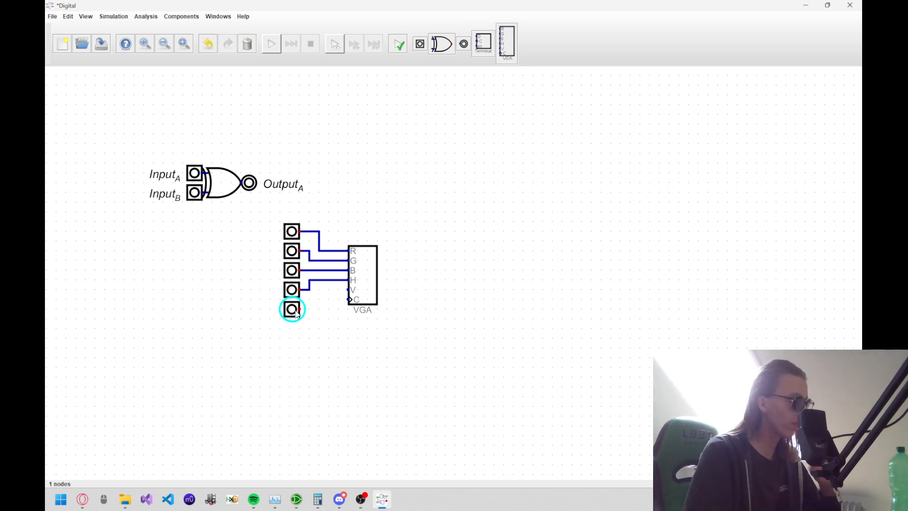
{"action": "left_click", "coordinate": [297, 314]}
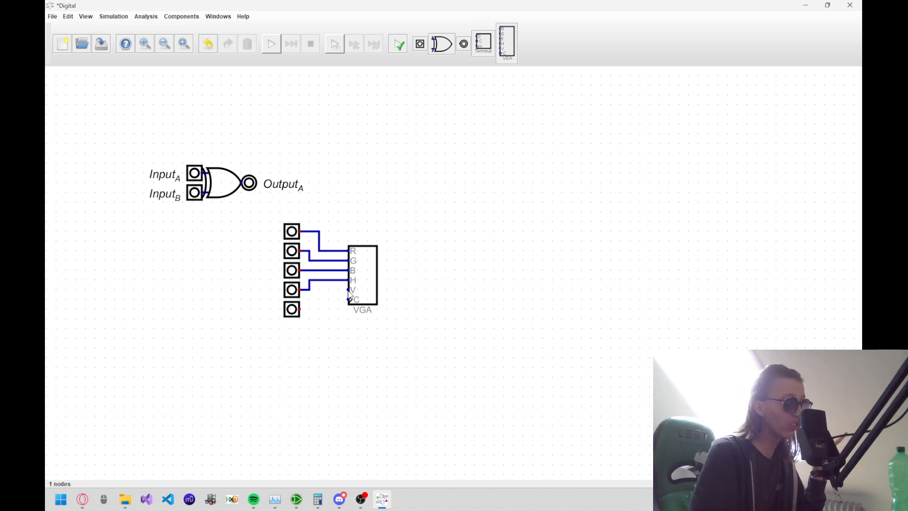
{"action": "left_click", "coordinate": [349, 290]}
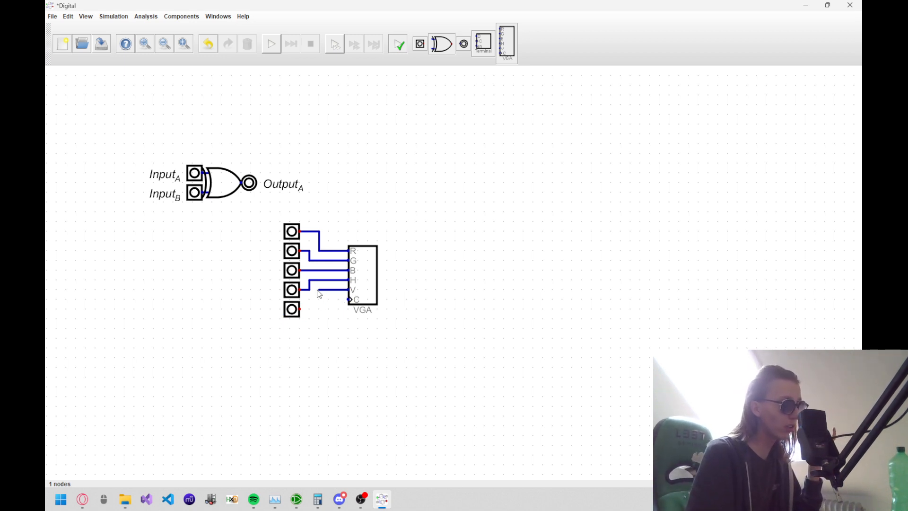
{"action": "left_click", "coordinate": [317, 309]}
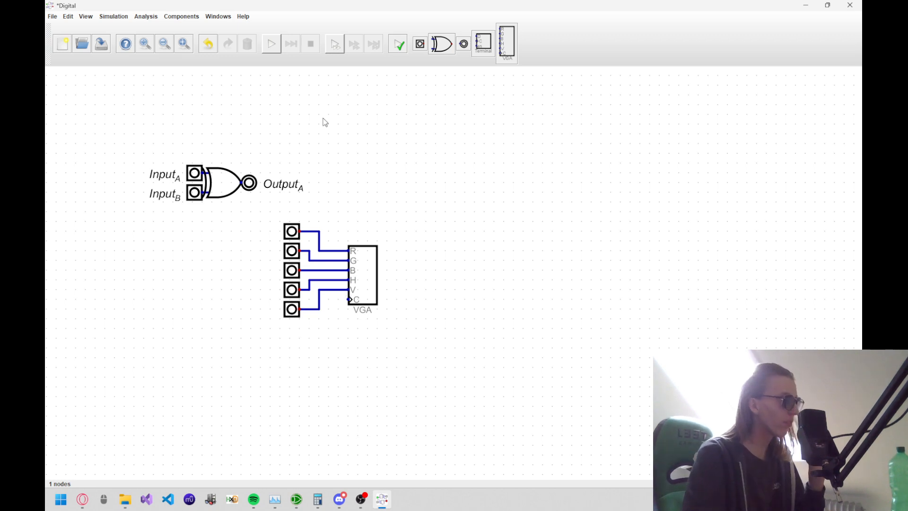
Step: Place a Clock Input directly below the V input and wire it to the VGA monitor's C pin
{"action": "left_click", "coordinate": [181, 16]}
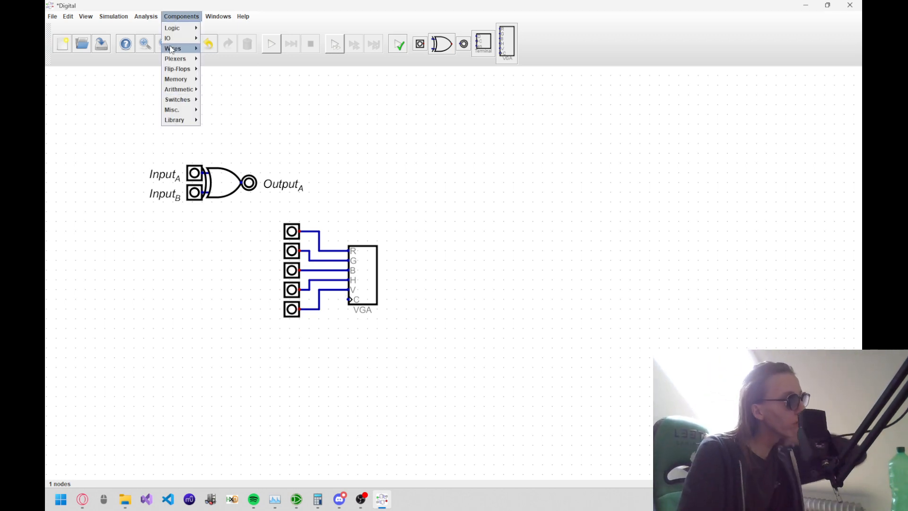
{"action": "mouse_move", "coordinate": [175, 49]}
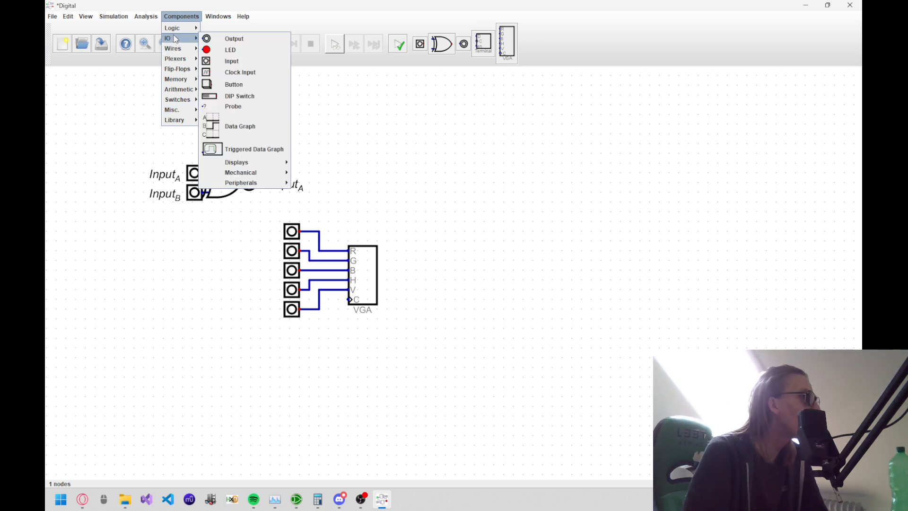
{"action": "left_click", "coordinate": [240, 72]}
{"action": "left_click", "coordinate": [298, 339]}
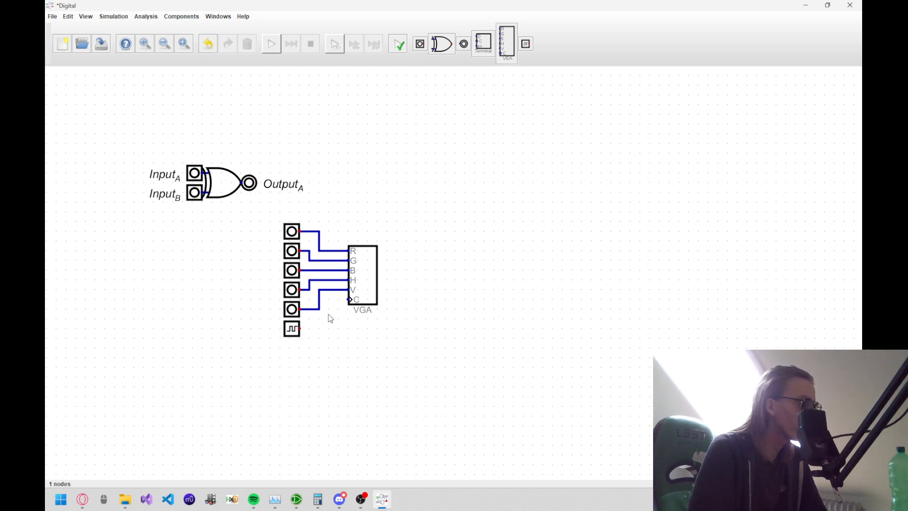
{"action": "left_click", "coordinate": [348, 299]}
{"action": "left_click", "coordinate": [300, 330]}
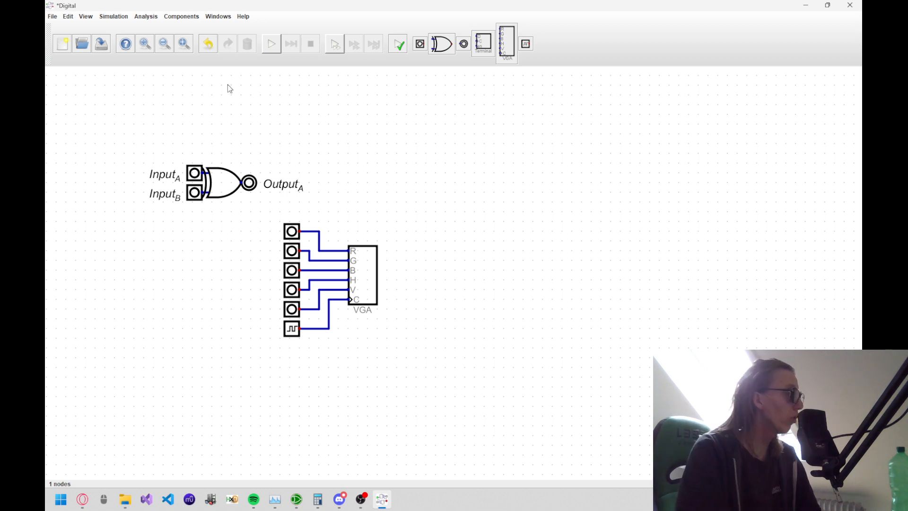
Step: Try to run Analysis on the current circuit and dismiss the message
{"action": "left_click", "coordinate": [147, 17]}
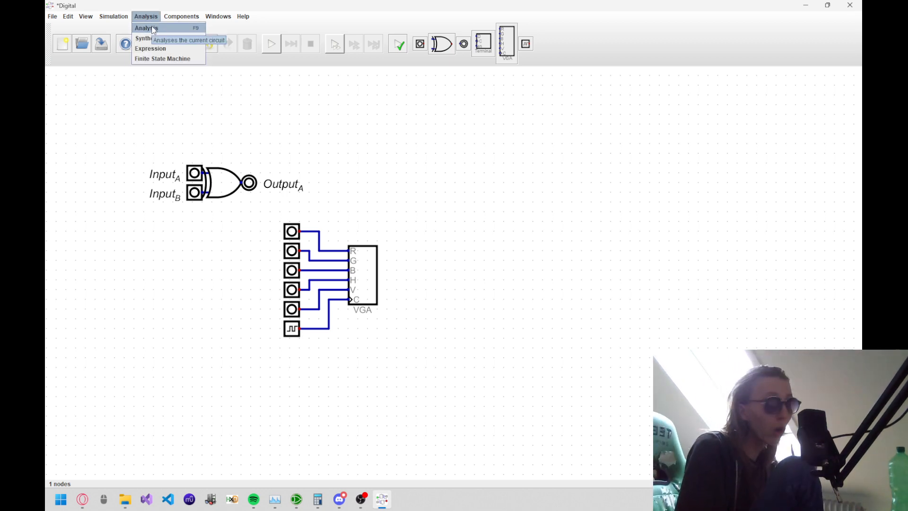
{"action": "left_click", "coordinate": [152, 29]}
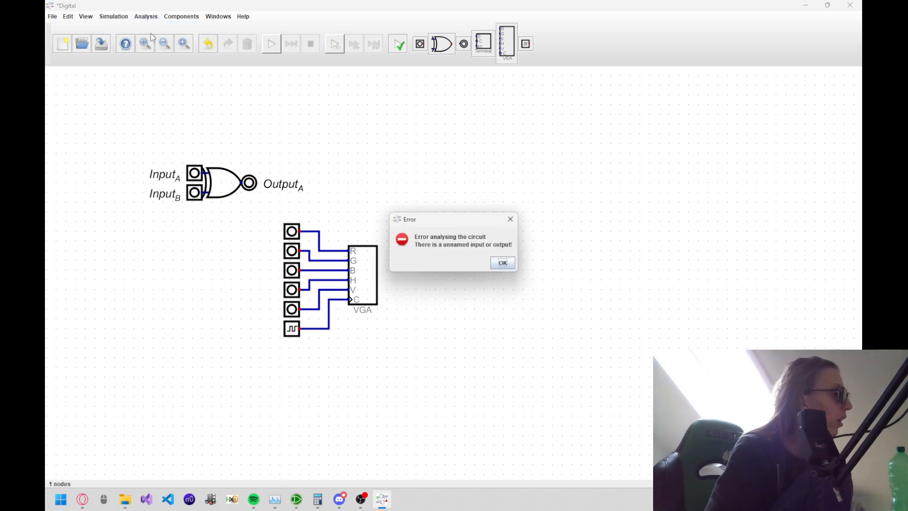
{"action": "left_click", "coordinate": [502, 263]}
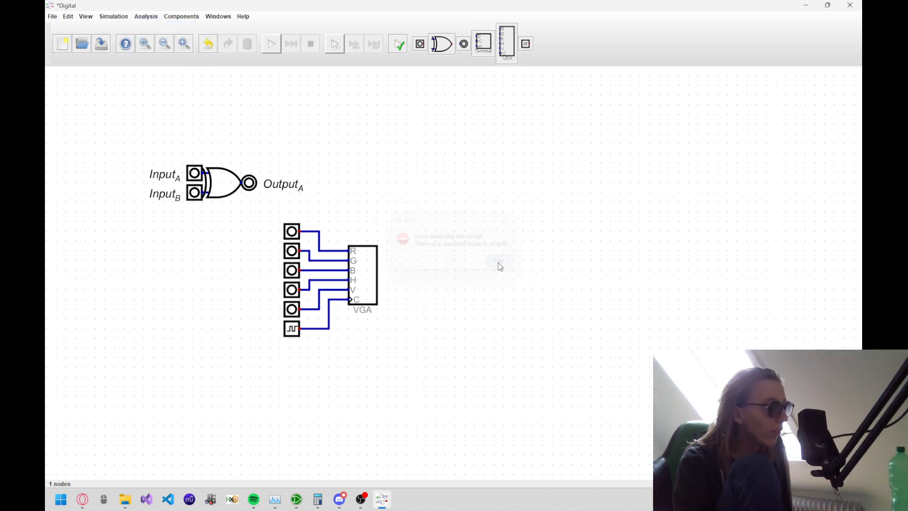
Step: Run the Speed Test on the current circuit
{"action": "left_click", "coordinate": [141, 16]}
{"action": "mouse_move", "coordinate": [126, 19]}
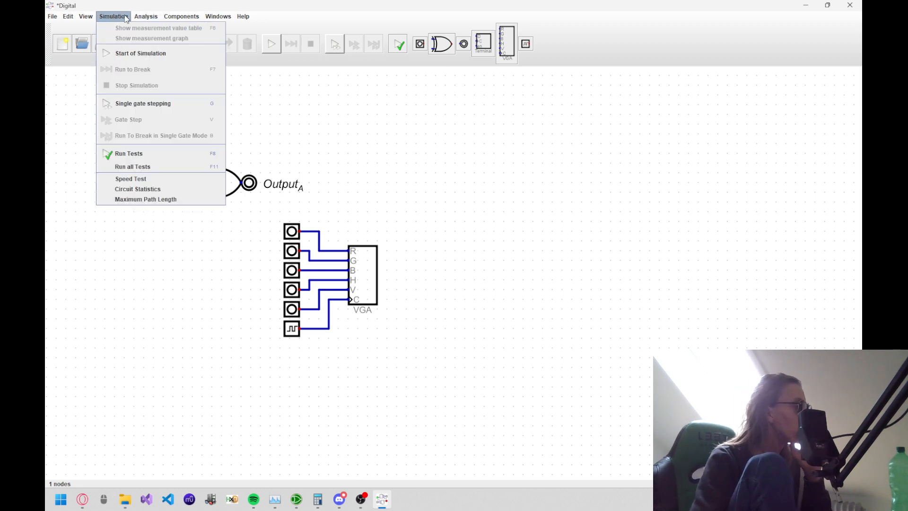
{"action": "left_click", "coordinate": [130, 179]}
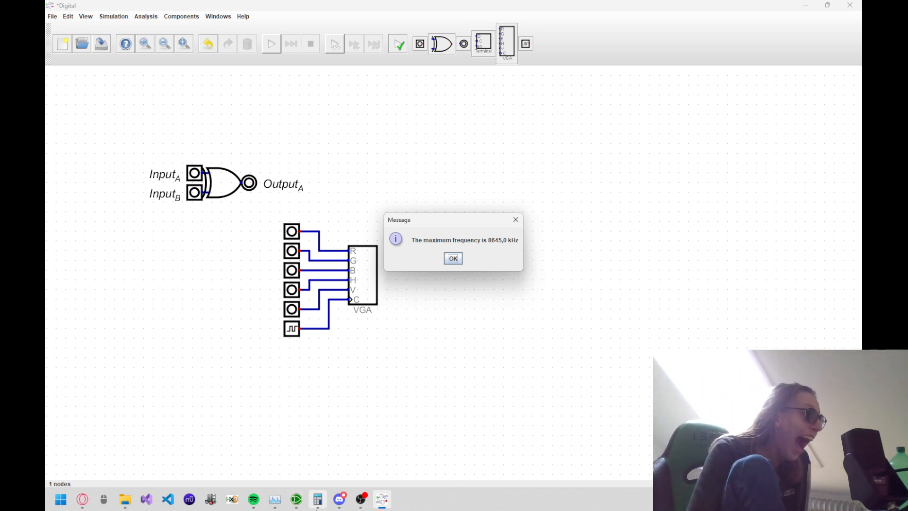
Step: Switch to Logisim-evolution to view its Auto-Tick Frequency options beside the speed test message, and return to Digital to dismiss the message
{"action": "left_click", "coordinate": [293, 504]}
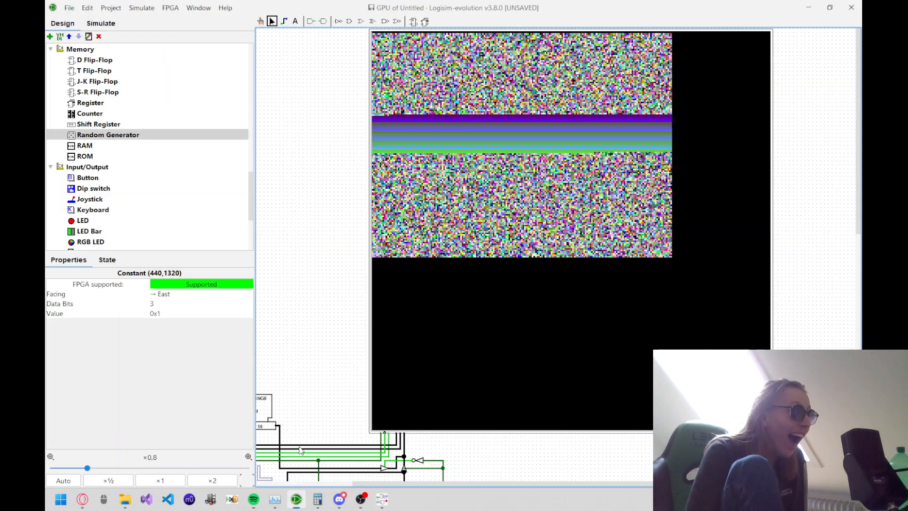
{"action": "left_click_drag", "start_coordinate": [348, 3], "coordinate": [230, 254]}
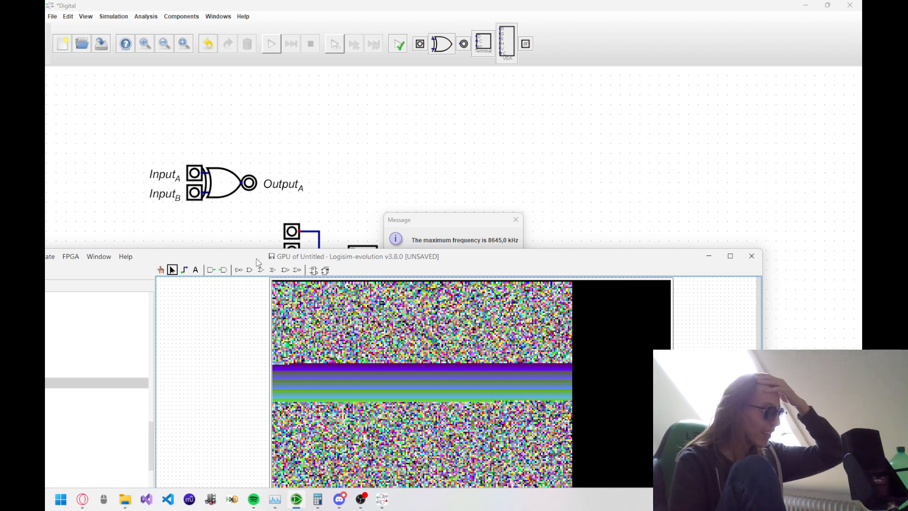
{"action": "left_click_drag", "start_coordinate": [259, 262], "coordinate": [330, 260]}
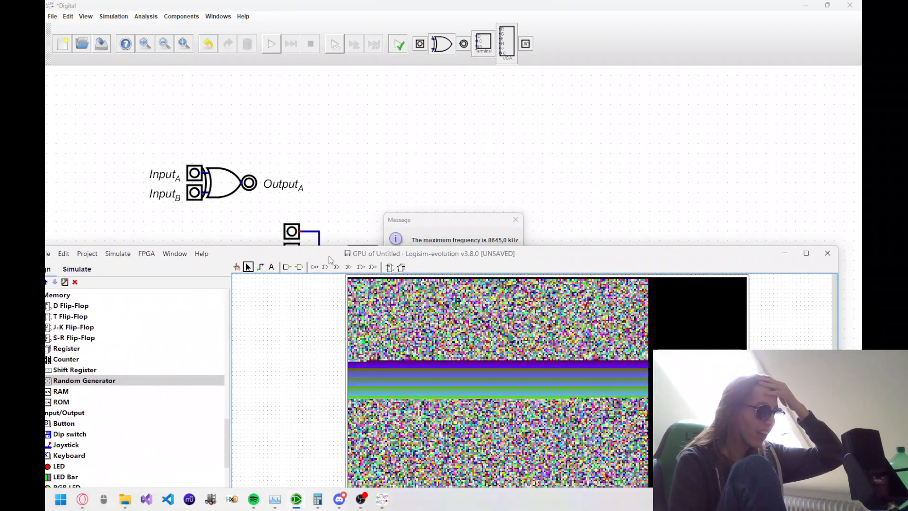
{"action": "left_click", "coordinate": [118, 253]}
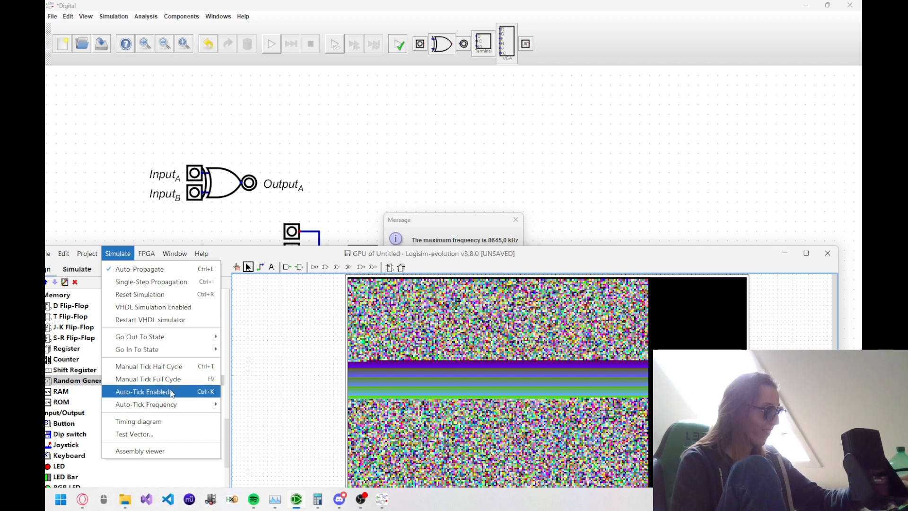
{"action": "mouse_move", "coordinate": [215, 405]}
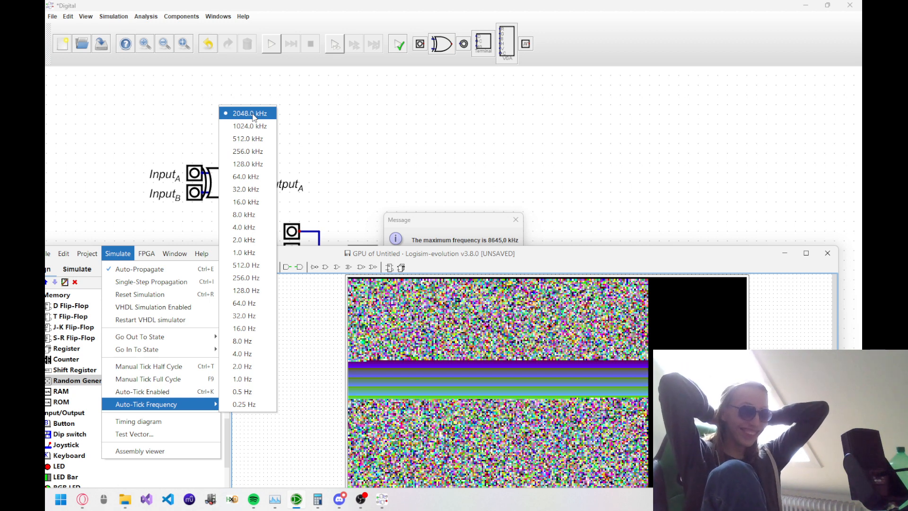
{"action": "left_click", "coordinate": [428, 220]}
{"action": "left_click", "coordinate": [448, 262]}
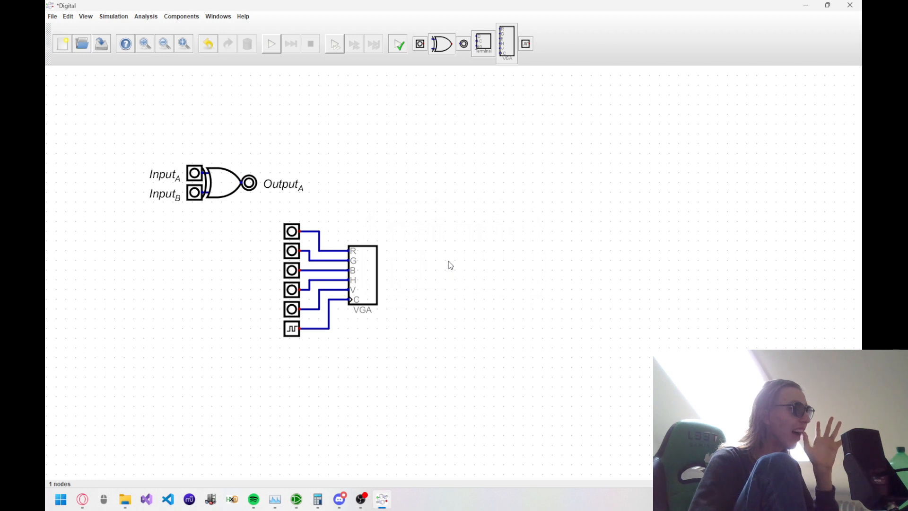
Step: Start the simulation and toggle the inputs wired to the VGA monitor's V and H pins on and back off
{"action": "left_click", "coordinate": [272, 45]}
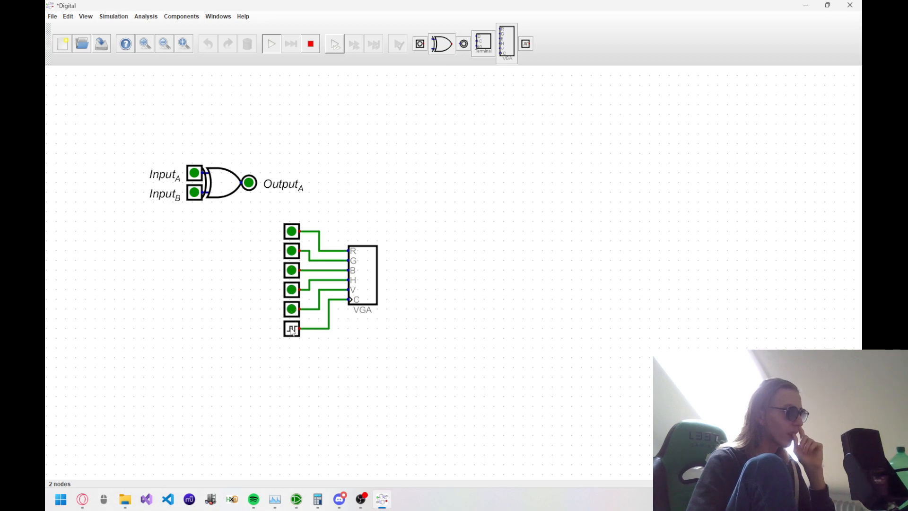
{"action": "left_click", "coordinate": [292, 309]}
{"action": "left_click", "coordinate": [292, 309]}
{"action": "left_click", "coordinate": [292, 290]}
{"action": "left_click", "coordinate": [292, 289]}
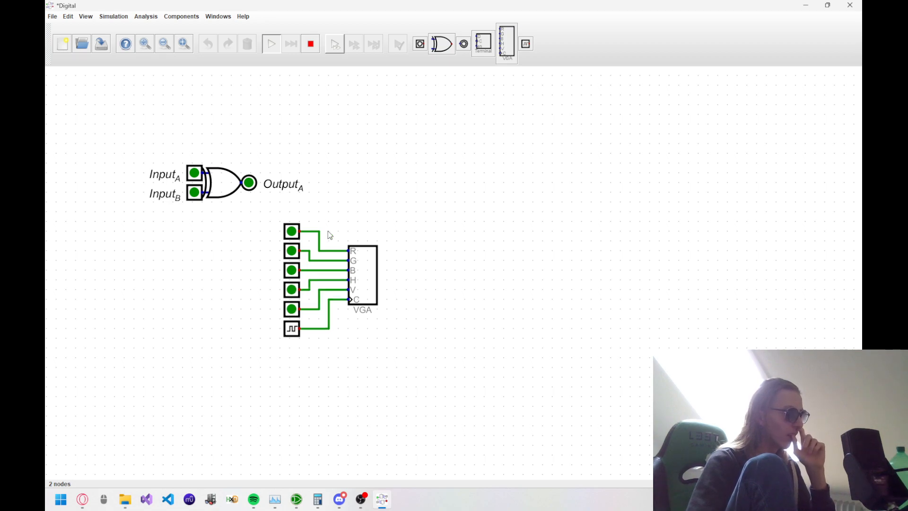
{"action": "scroll", "coordinate": [359, 215], "scroll_direction": "down", "scroll_amount": 2}
{"action": "scroll", "coordinate": [360, 215], "scroll_direction": "down", "scroll_amount": 2}
{"action": "scroll", "coordinate": [359, 215], "scroll_direction": "up", "scroll_amount": 2}
{"action": "scroll", "coordinate": [360, 215], "scroll_direction": "down", "scroll_amount": 3}
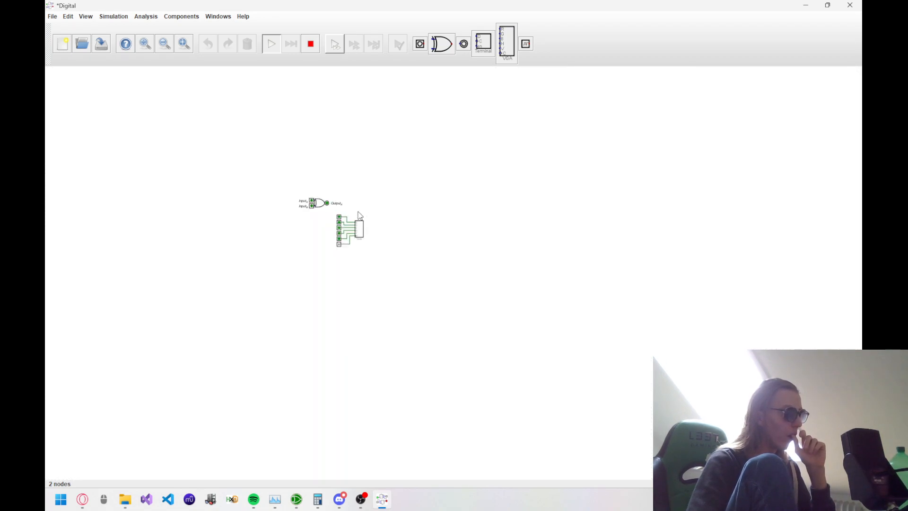
{"action": "scroll", "coordinate": [359, 216], "scroll_direction": "up", "scroll_amount": 4}
{"action": "scroll", "coordinate": [359, 215], "scroll_direction": "down", "scroll_amount": 1}
{"action": "scroll", "coordinate": [359, 215], "scroll_direction": "down", "scroll_amount": 3}
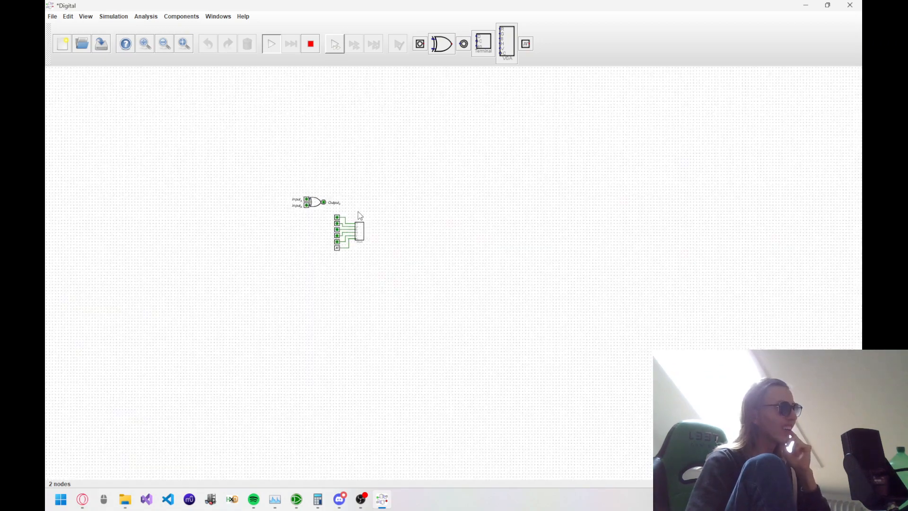
{"action": "scroll", "coordinate": [361, 216], "scroll_direction": "up", "scroll_amount": 2}
{"action": "scroll", "coordinate": [362, 216], "scroll_direction": "up", "scroll_amount": 2}
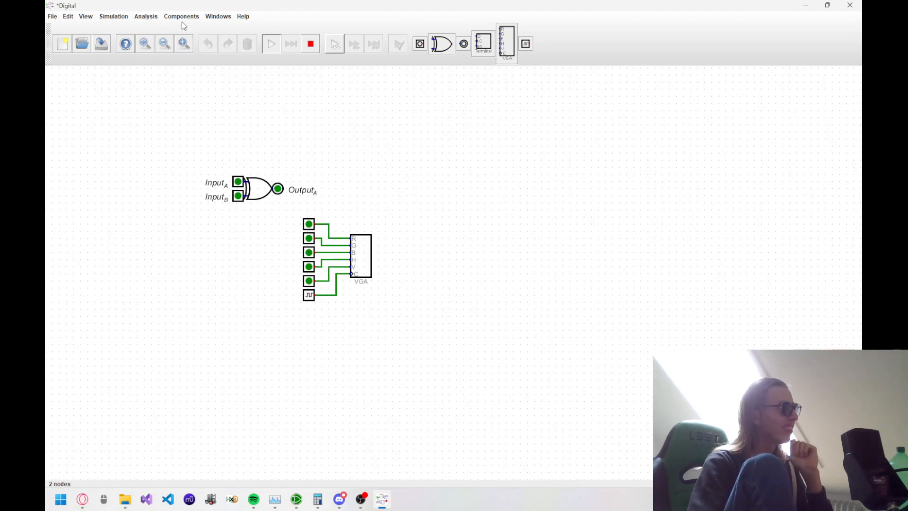
Step: Show the measurement graph of the running simulation, move its window clear of the XOR circuit, and close it
{"action": "left_click", "coordinate": [146, 16]}
{"action": "left_click", "coordinate": [157, 19]}
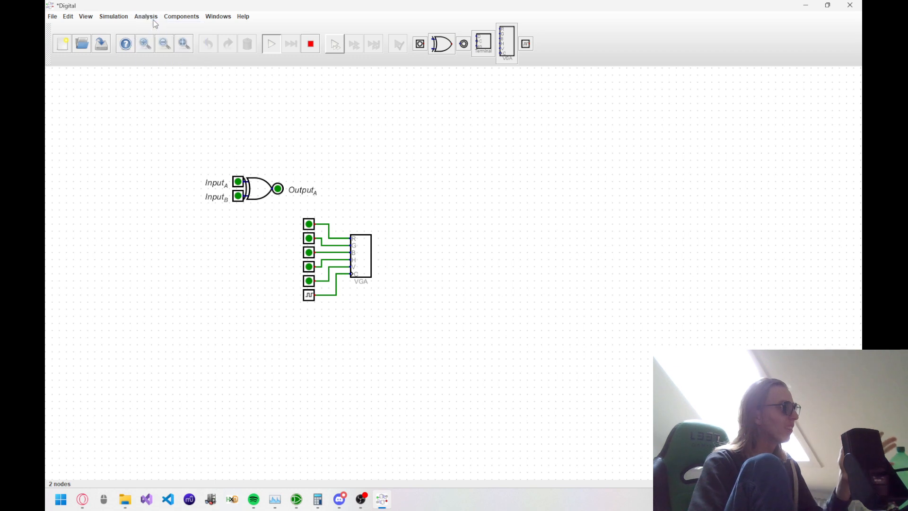
{"action": "left_click", "coordinate": [111, 18]}
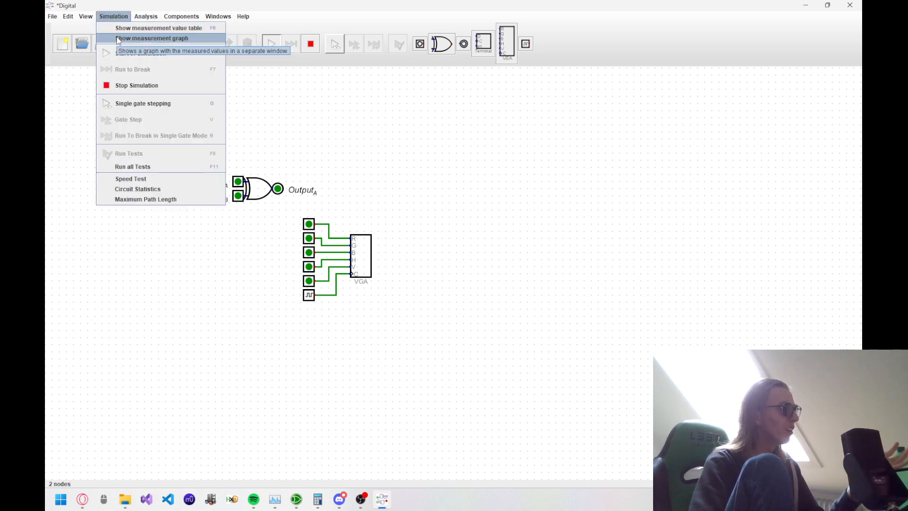
{"action": "left_click", "coordinate": [119, 38]}
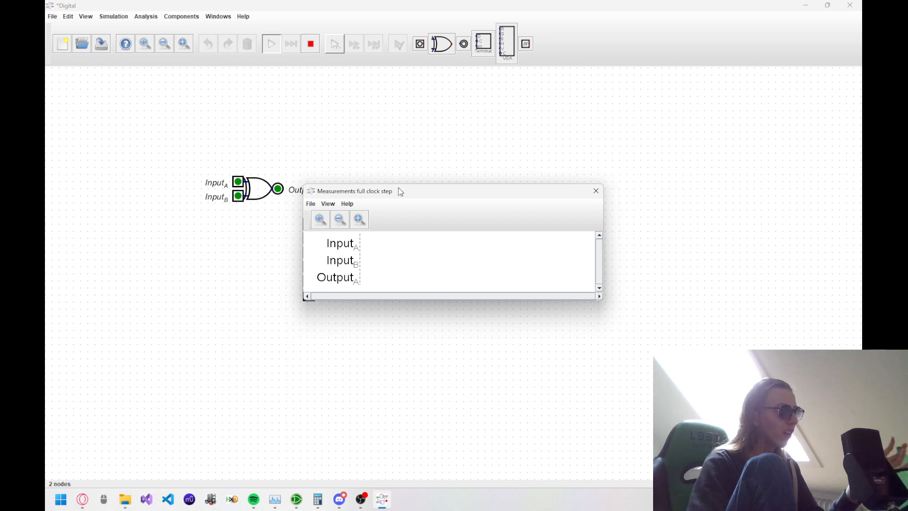
{"action": "left_click_drag", "start_coordinate": [398, 191], "coordinate": [398, 304]}
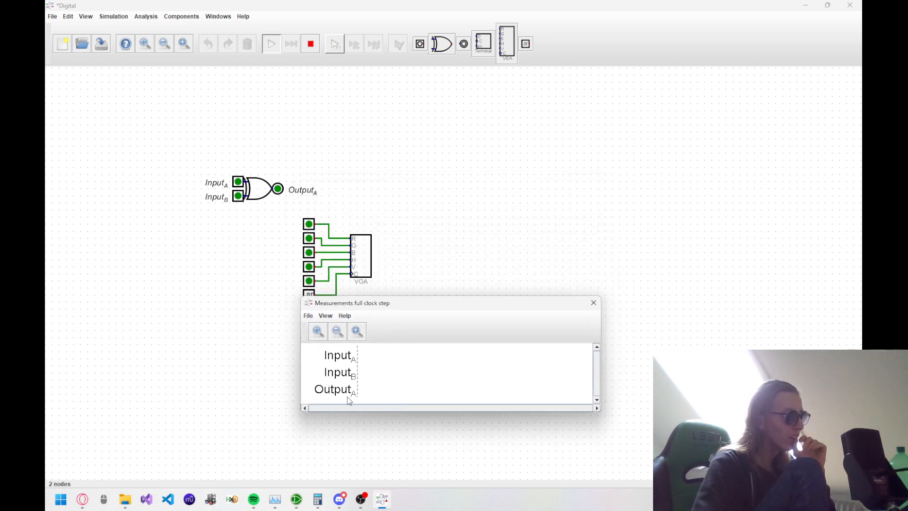
{"action": "left_click", "coordinate": [593, 303]}
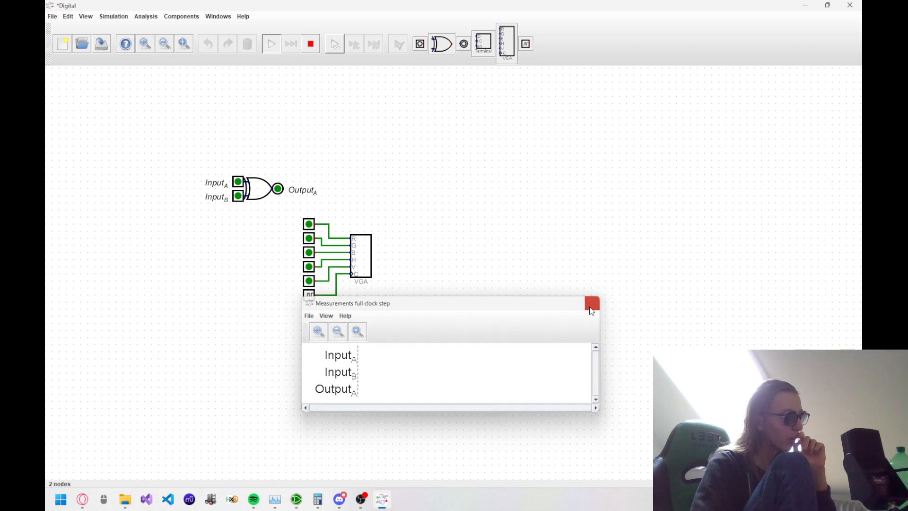
Step: Reopen and close the measurement graph, and view the measurement value table before closing it too
{"action": "left_click", "coordinate": [122, 18]}
{"action": "left_click", "coordinate": [156, 38]}
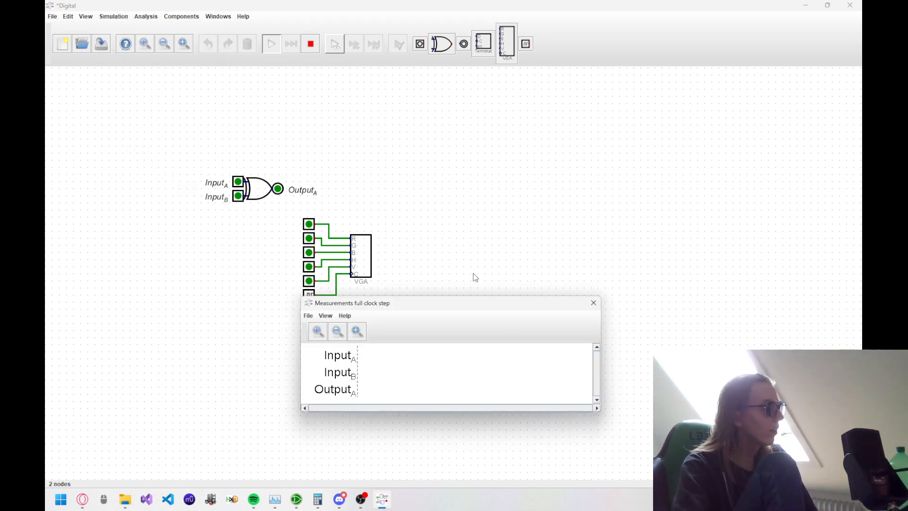
{"action": "left_click", "coordinate": [598, 304]}
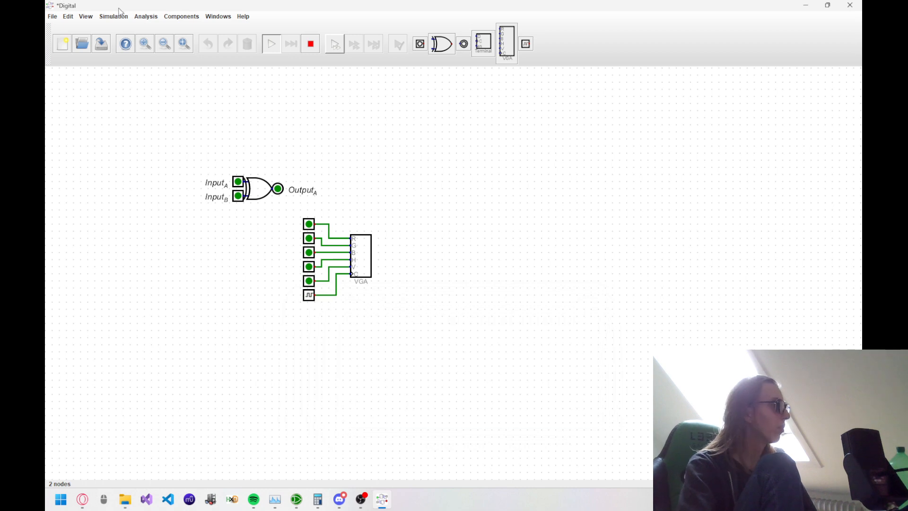
{"action": "left_click", "coordinate": [114, 16]}
{"action": "left_click", "coordinate": [114, 28]}
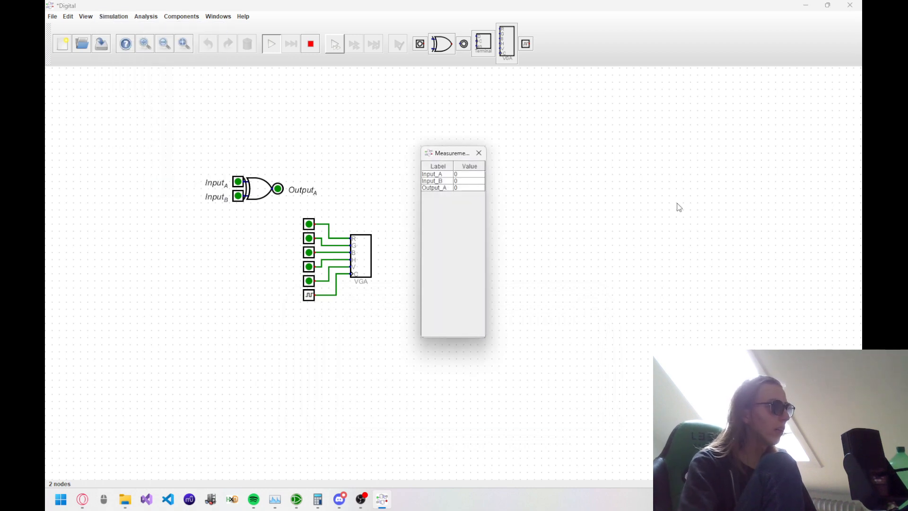
{"action": "left_click", "coordinate": [479, 153]}
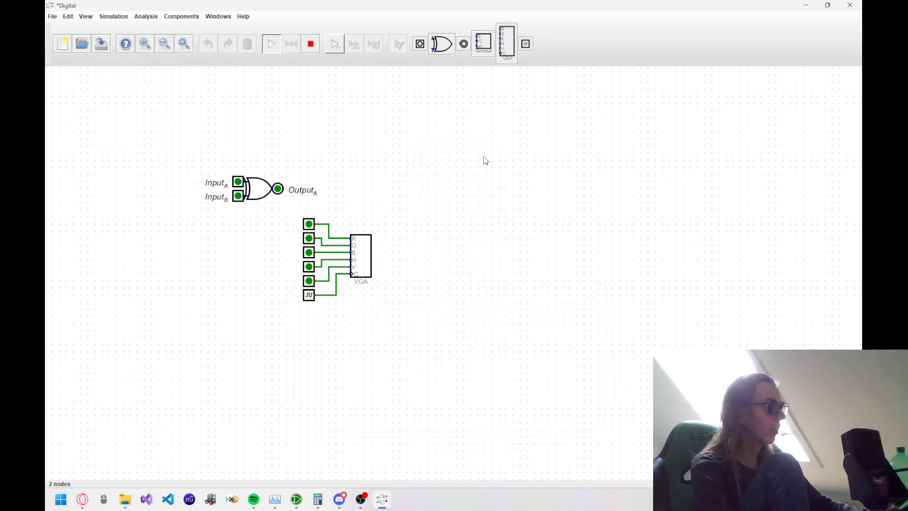
Step: View the Circuit Statistics of the current circuit and close them
{"action": "left_click", "coordinate": [146, 17]}
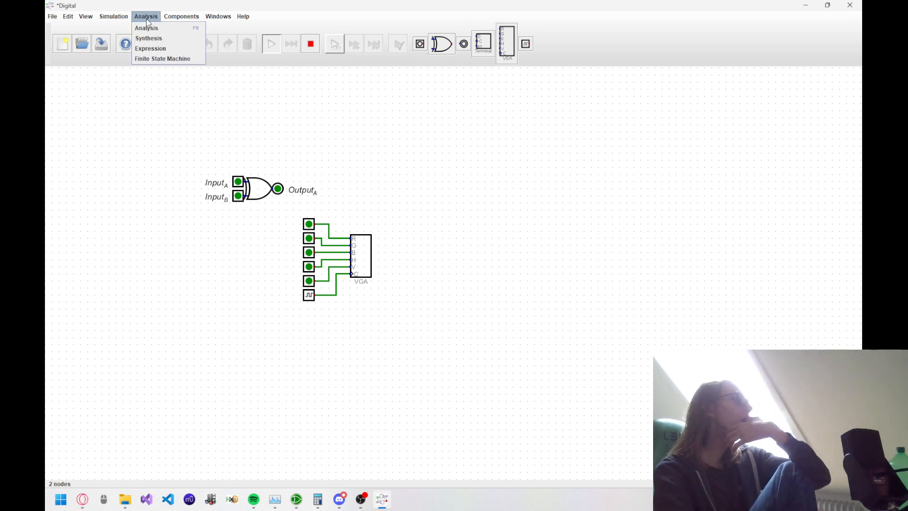
{"action": "mouse_move", "coordinate": [118, 19]}
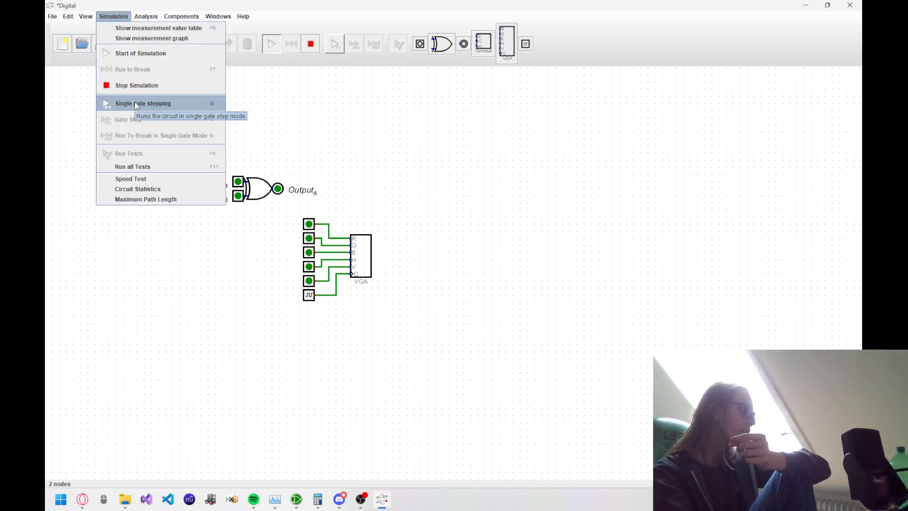
{"action": "left_click", "coordinate": [134, 189]}
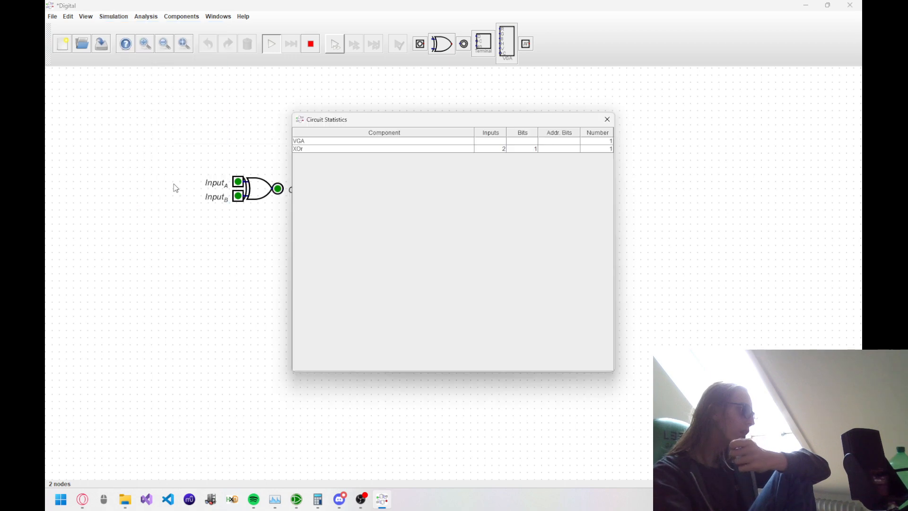
{"action": "left_click", "coordinate": [608, 119]}
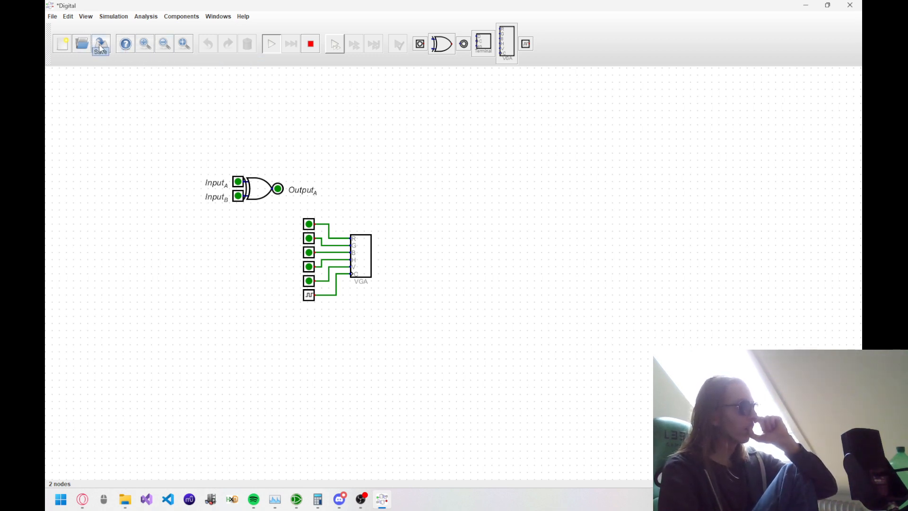
Step: Consult the table of contents in Doc_English.pdf in the browser, and return to Digital to stop the simulation
{"action": "key", "text": "alt+Tab"}
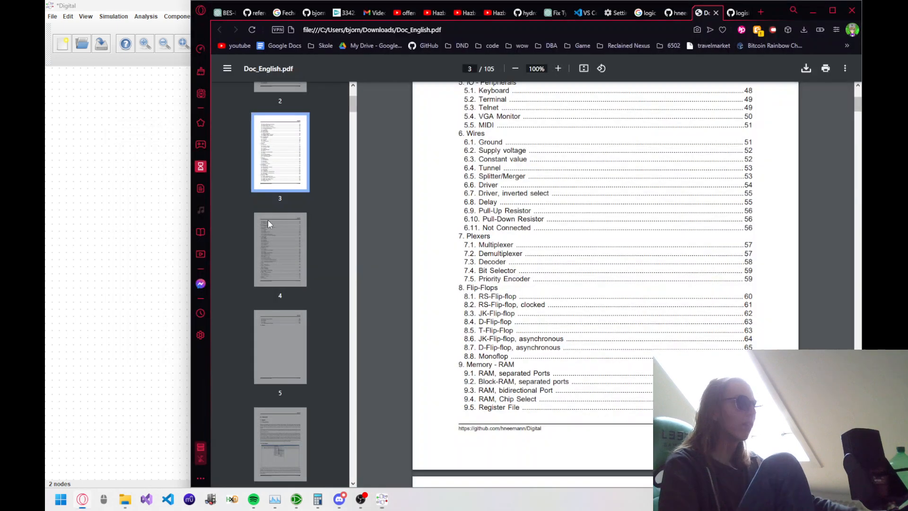
{"action": "scroll", "coordinate": [624, 216], "scroll_direction": "up", "scroll_amount": 5}
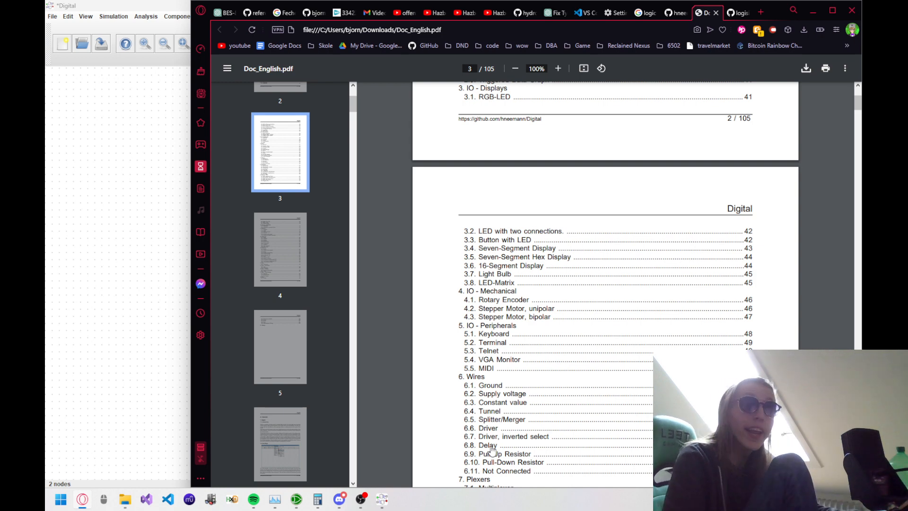
{"action": "left_click", "coordinate": [113, 319]}
{"action": "left_click", "coordinate": [311, 43]}
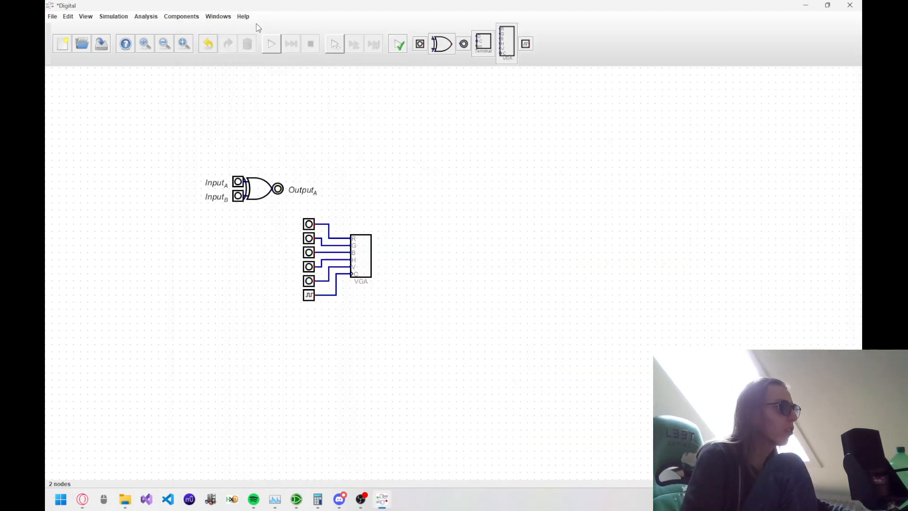
Step: Glance at the documentation's contents again, and place a Delay component above the XOR circuit, accepting its default properties
{"action": "key", "text": "alt+Tab"}
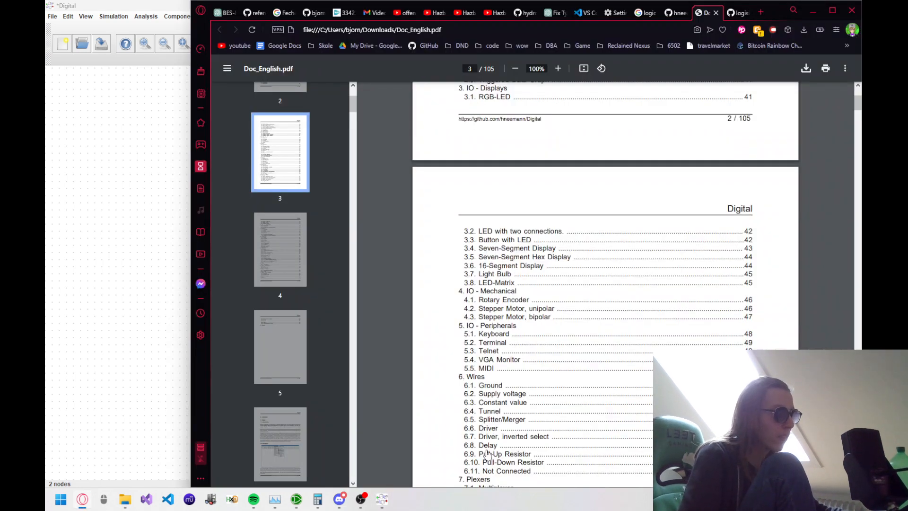
{"action": "key", "text": "alt+Tab"}
{"action": "left_click", "coordinate": [178, 17]}
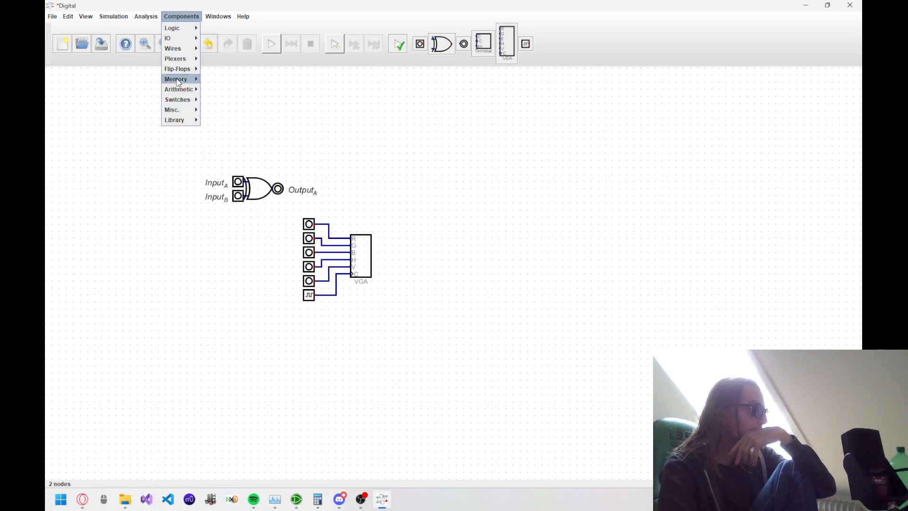
{"action": "mouse_move", "coordinate": [182, 49]}
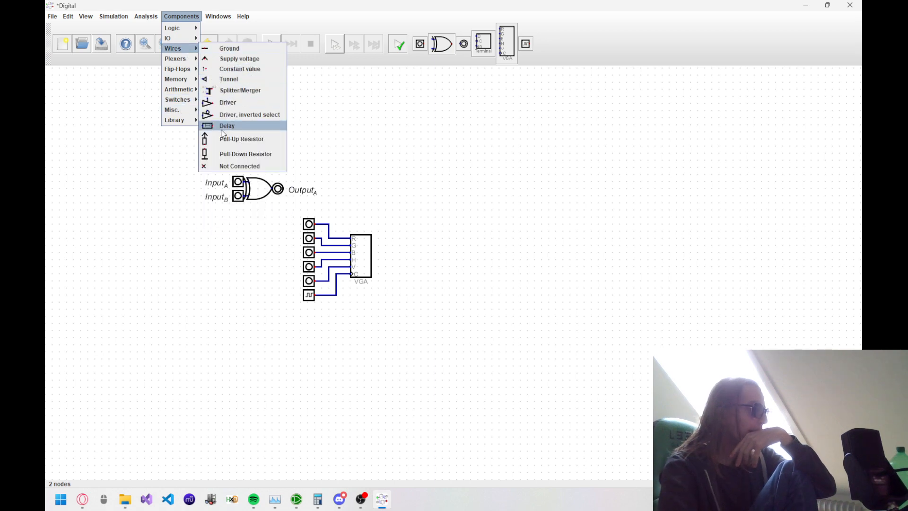
{"action": "left_click", "coordinate": [254, 128]}
{"action": "right_click", "coordinate": [290, 117]}
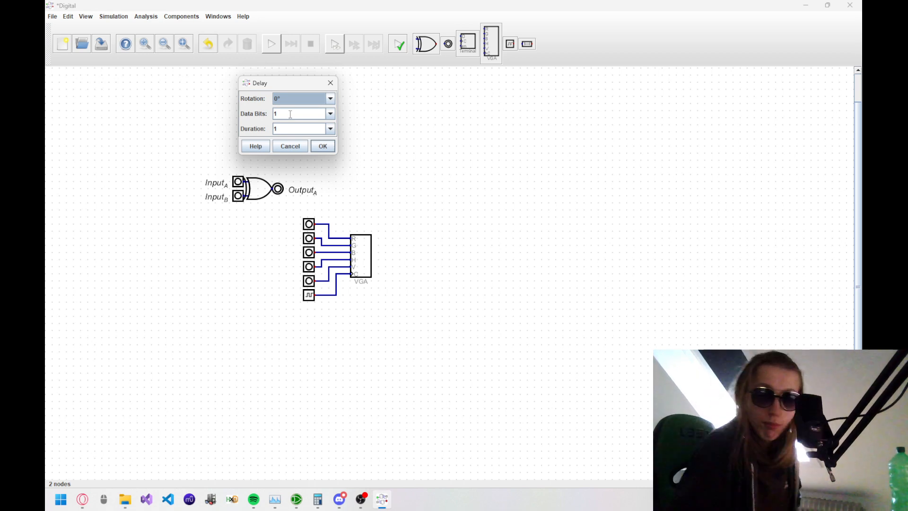
{"action": "left_click", "coordinate": [323, 146]}
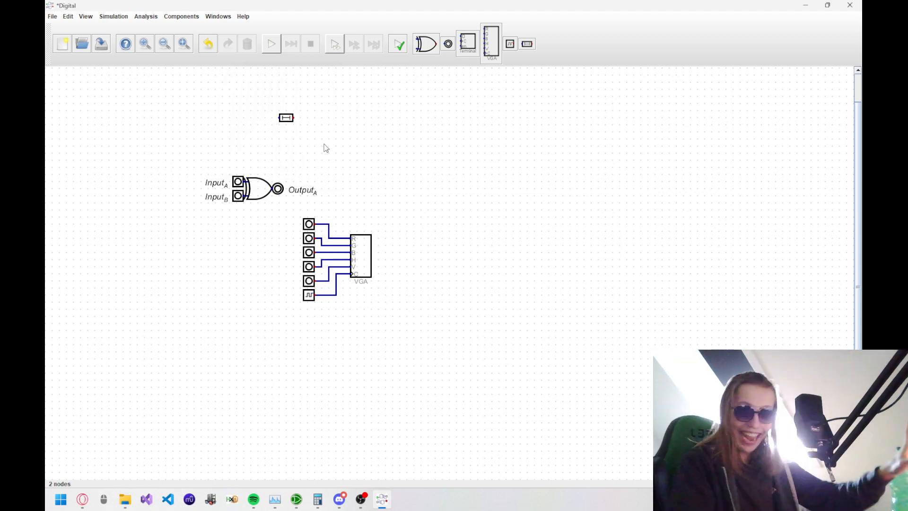
{"action": "left_click", "coordinate": [183, 17]}
{"action": "left_click", "coordinate": [182, 16]}
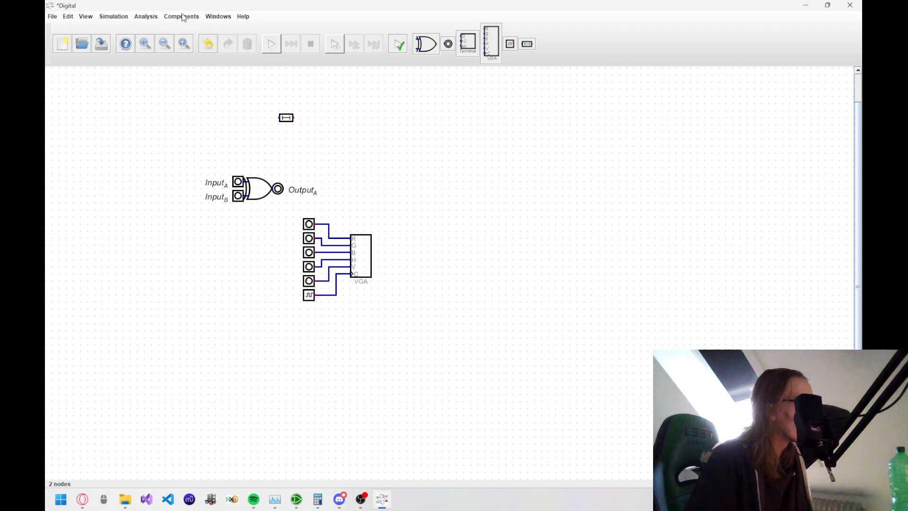
Step: Inspect the VGA monitor's properties and accept them with the rotation kept at 0°
{"action": "left_click", "coordinate": [226, 18]}
{"action": "left_click", "coordinate": [226, 18]}
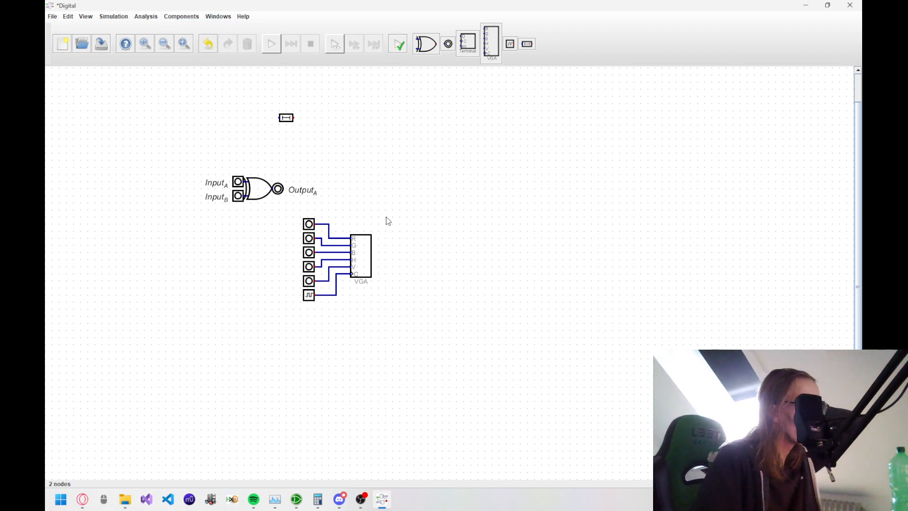
{"action": "right_click", "coordinate": [356, 256]}
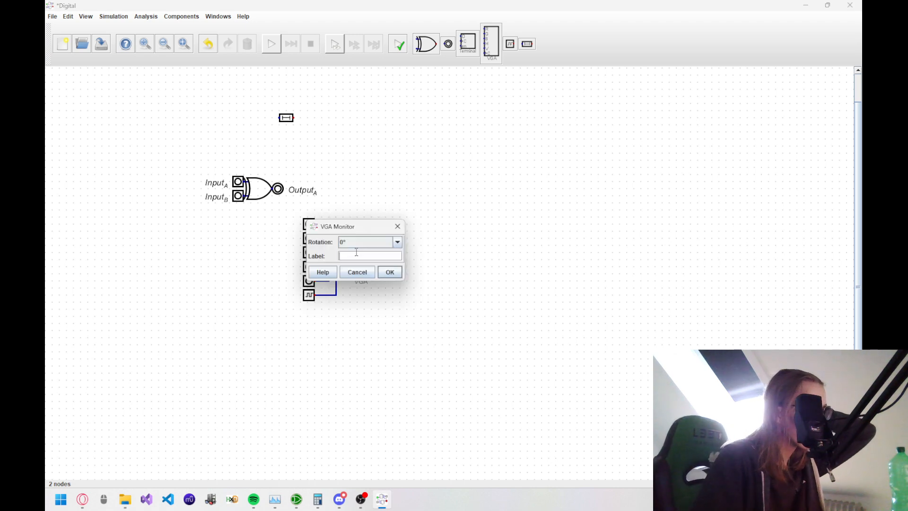
{"action": "left_click", "coordinate": [396, 242]}
{"action": "left_click", "coordinate": [396, 249]}
{"action": "left_click", "coordinate": [390, 272]}
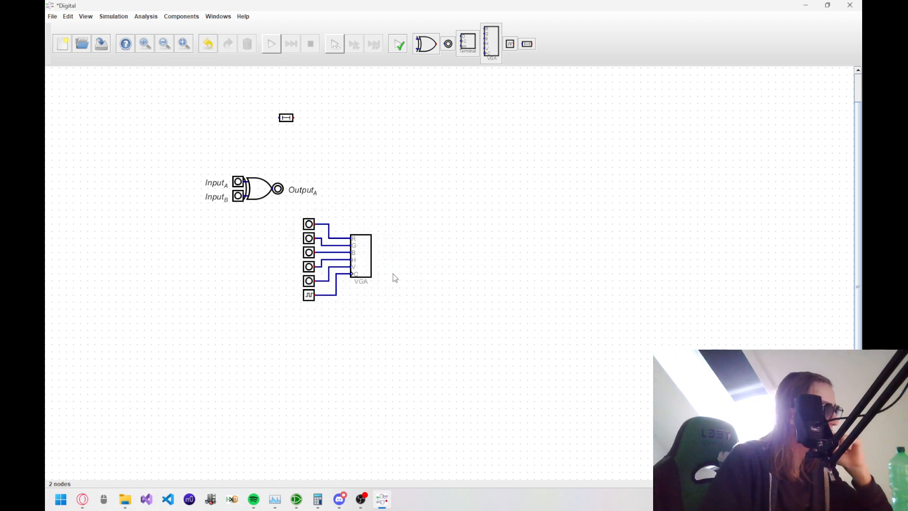
Step: Recheck the VGA monitor's properties, accept them, and put the picked-up monitor back on its wires to read its description
{"action": "left_click", "coordinate": [363, 266]}
{"action": "left_click", "coordinate": [364, 266]}
{"action": "right_click", "coordinate": [366, 269]}
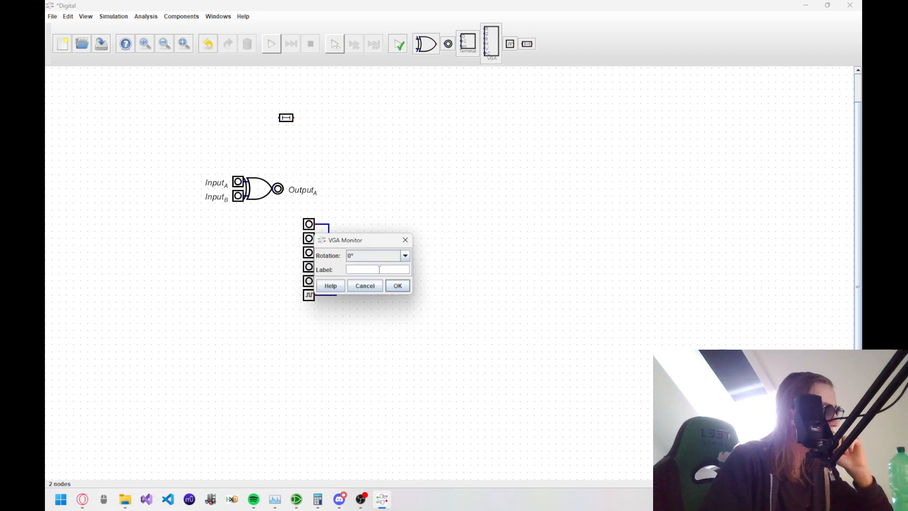
{"action": "left_click", "coordinate": [396, 286]}
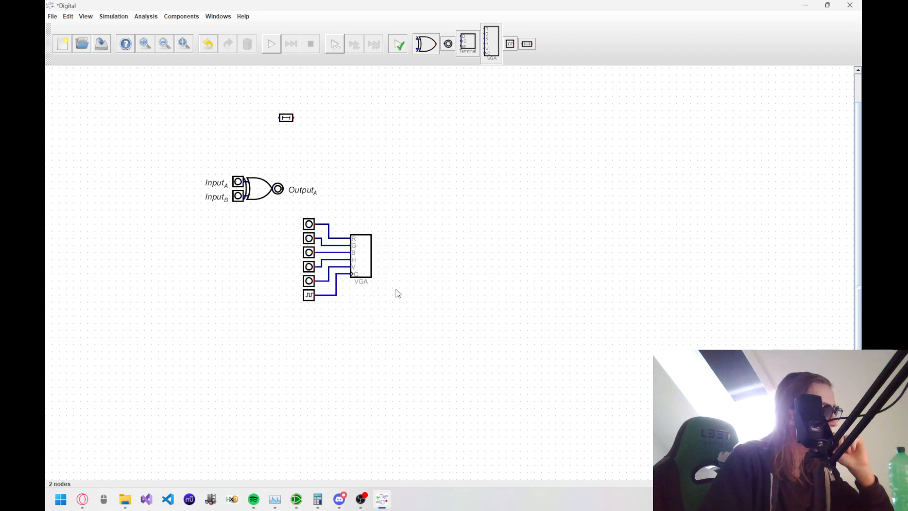
{"action": "left_click", "coordinate": [367, 276]}
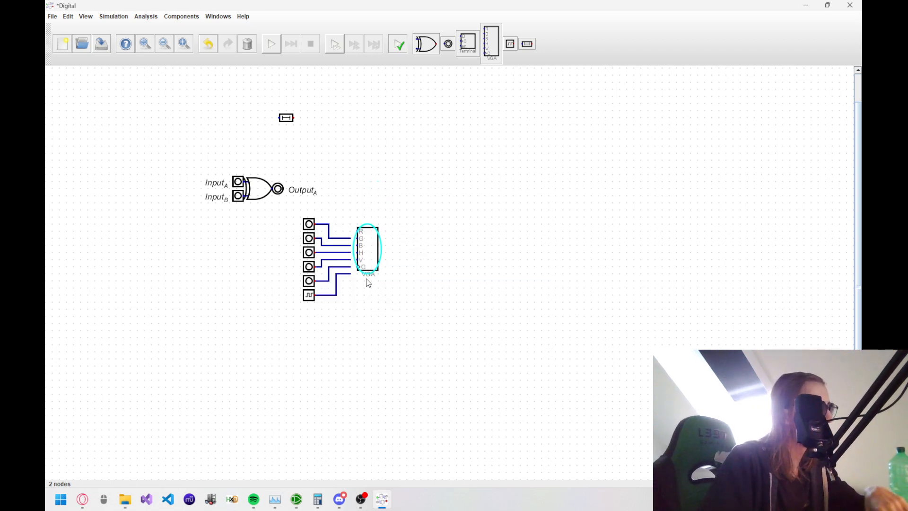
{"action": "left_click_drag", "start_coordinate": [369, 283], "coordinate": [363, 271]}
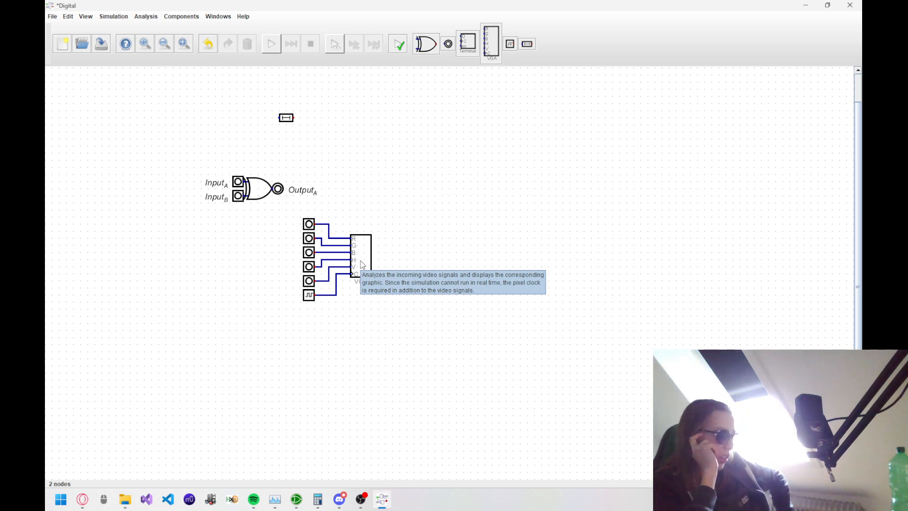
Step: Switch to Doc_English.pdf in the browser and read section 5.4 on the VGA Monitor
{"action": "key", "text": "alt+Tab"}
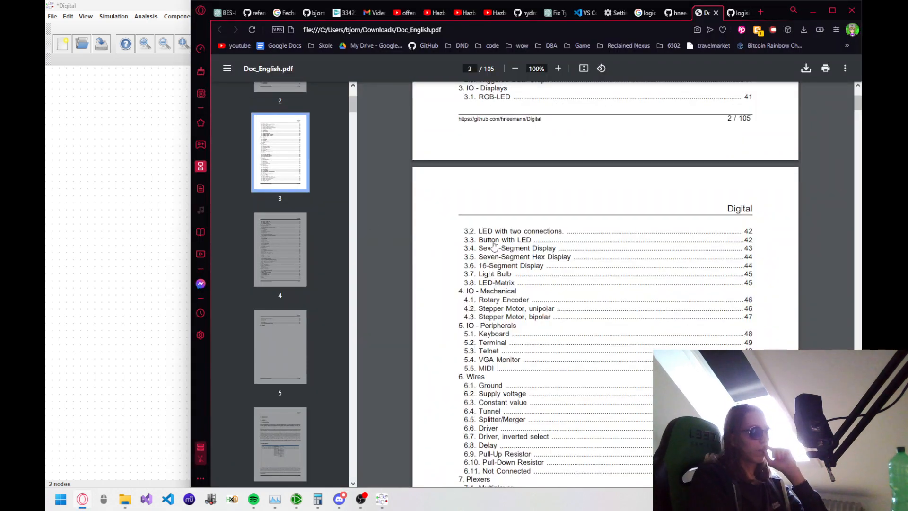
{"action": "scroll", "coordinate": [507, 265], "scroll_direction": "down", "scroll_amount": 3}
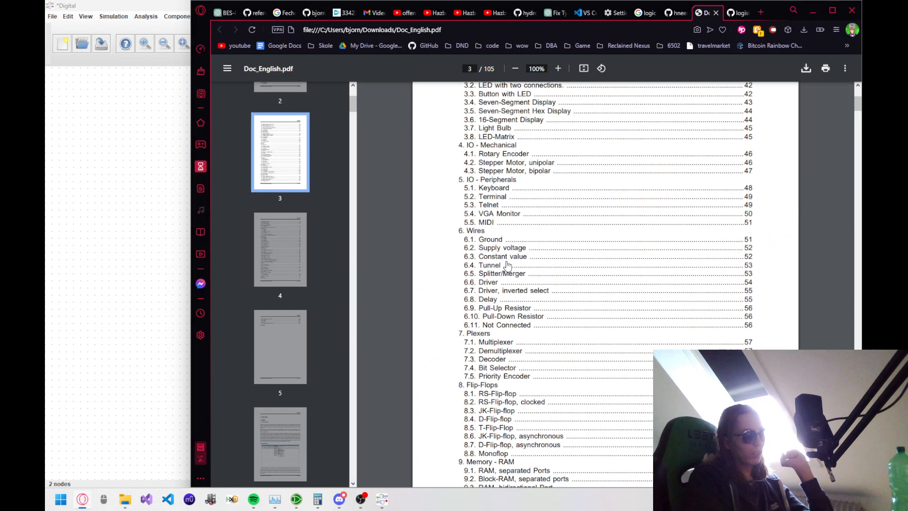
{"action": "left_click", "coordinate": [491, 216]}
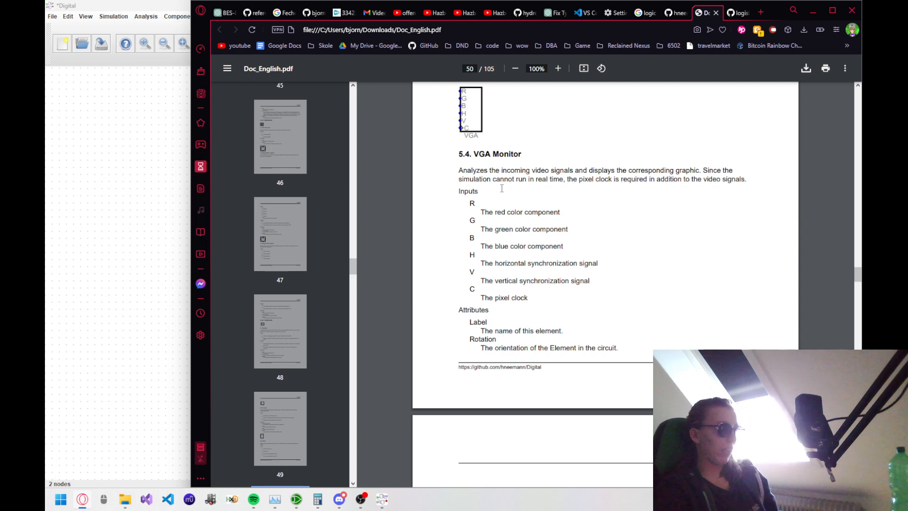
Step: Read section 5.5 on the MIDI component in the documentation
{"action": "scroll", "coordinate": [502, 188], "scroll_direction": "down", "scroll_amount": 5}
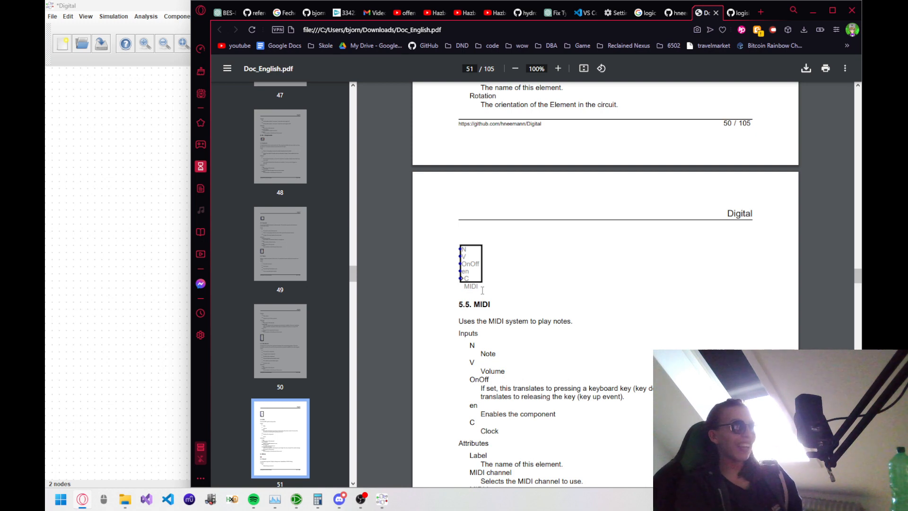
{"action": "scroll", "coordinate": [484, 285], "scroll_direction": "down", "scroll_amount": 2}
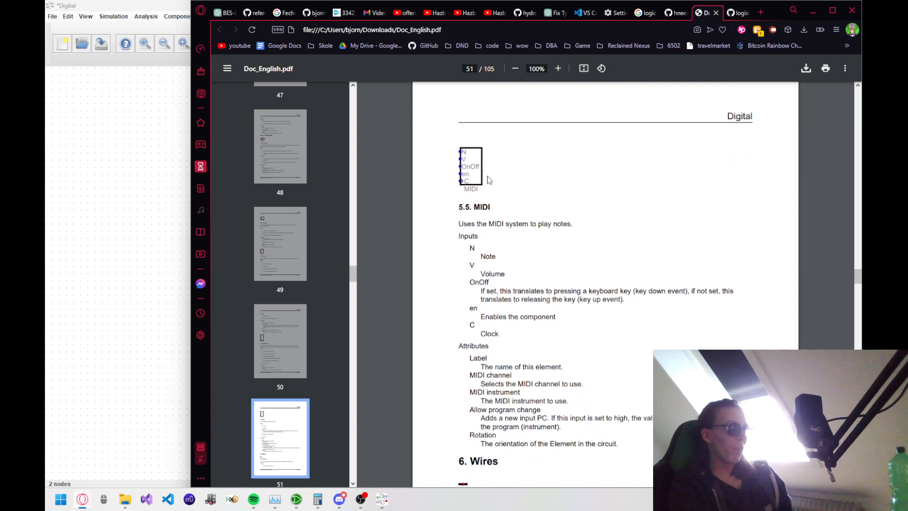
{"action": "scroll", "coordinate": [469, 181], "scroll_direction": "down", "scroll_amount": 3}
{"action": "scroll", "coordinate": [469, 181], "scroll_direction": "up", "scroll_amount": 3}
{"action": "scroll", "coordinate": [471, 171], "scroll_direction": "up", "scroll_amount": 10}
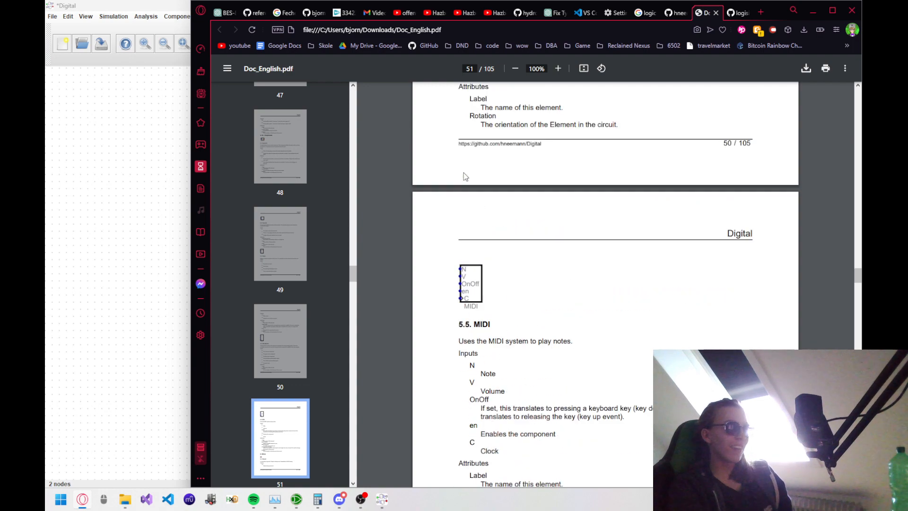
Step: Read the Telnet and Terminal sections of the documentation, and return to Digital
{"action": "scroll", "coordinate": [481, 170], "scroll_direction": "up", "scroll_amount": 2}
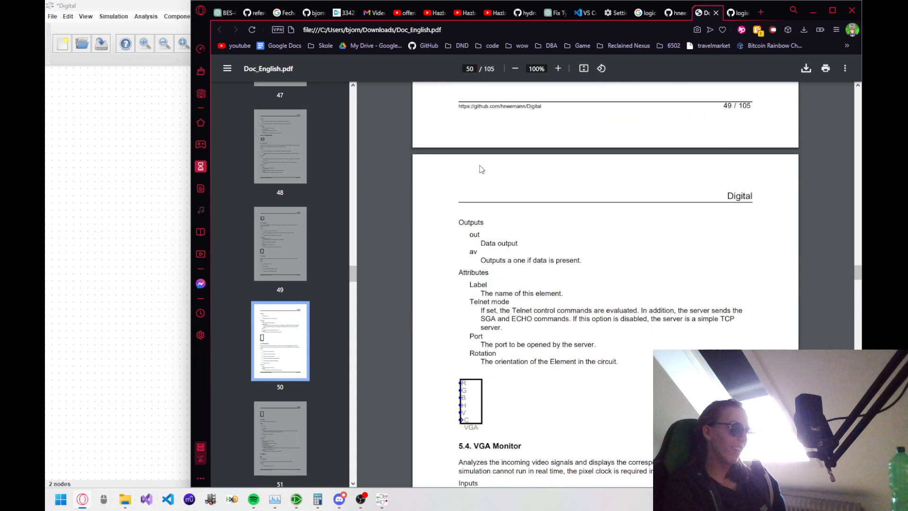
{"action": "scroll", "coordinate": [481, 169], "scroll_direction": "up", "scroll_amount": 6}
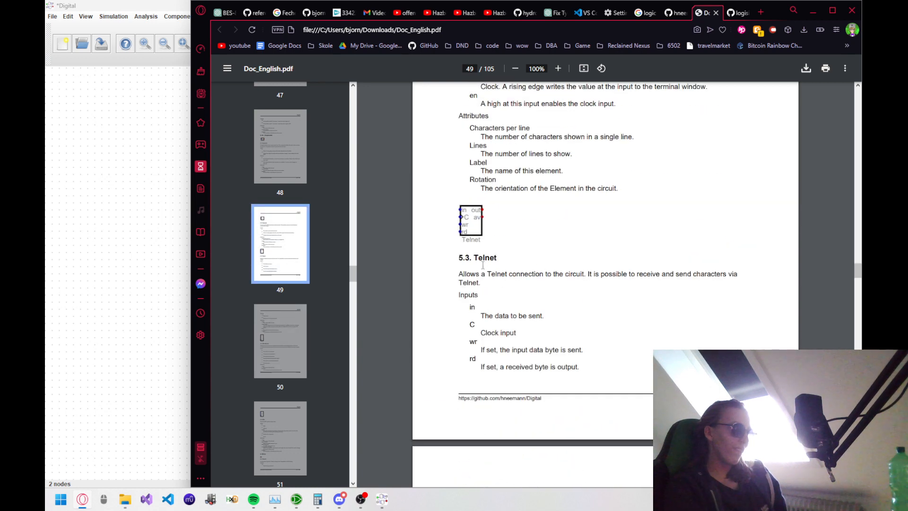
{"action": "scroll", "coordinate": [483, 264], "scroll_direction": "up", "scroll_amount": 3}
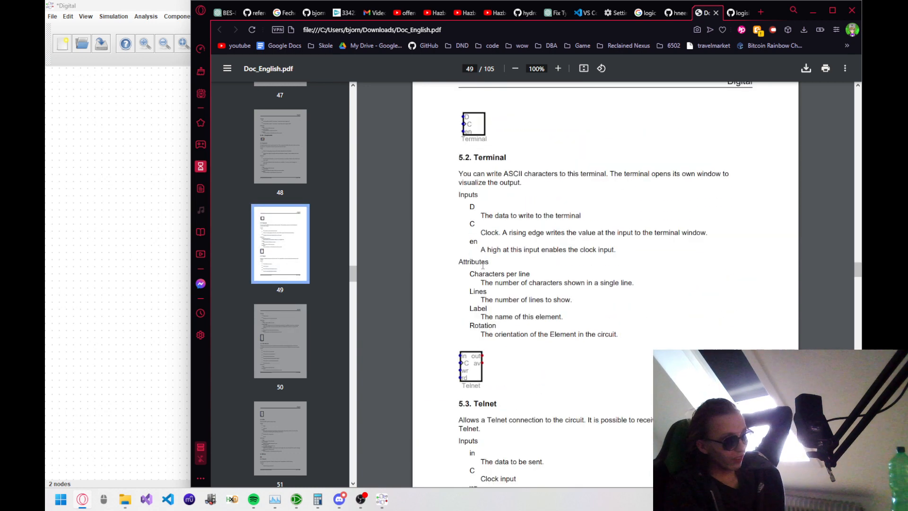
{"action": "scroll", "coordinate": [483, 265], "scroll_direction": "up", "scroll_amount": 2}
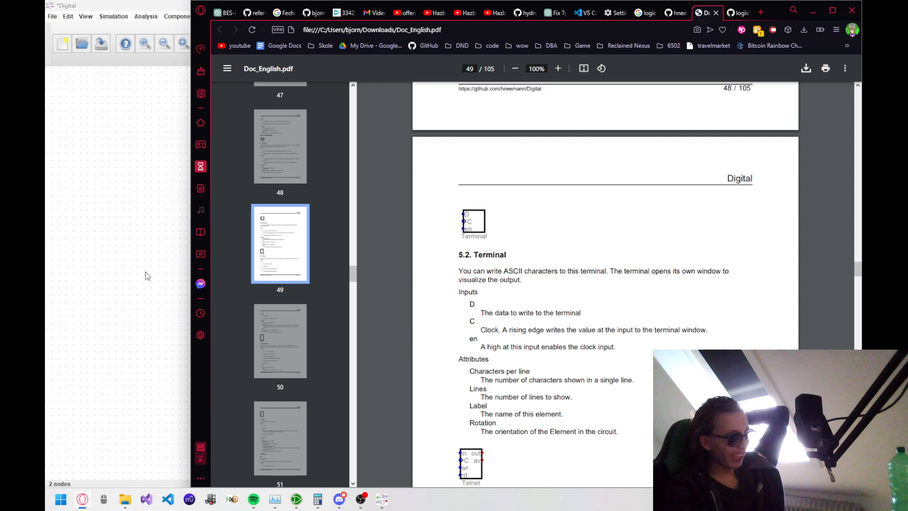
{"action": "left_click", "coordinate": [145, 271]}
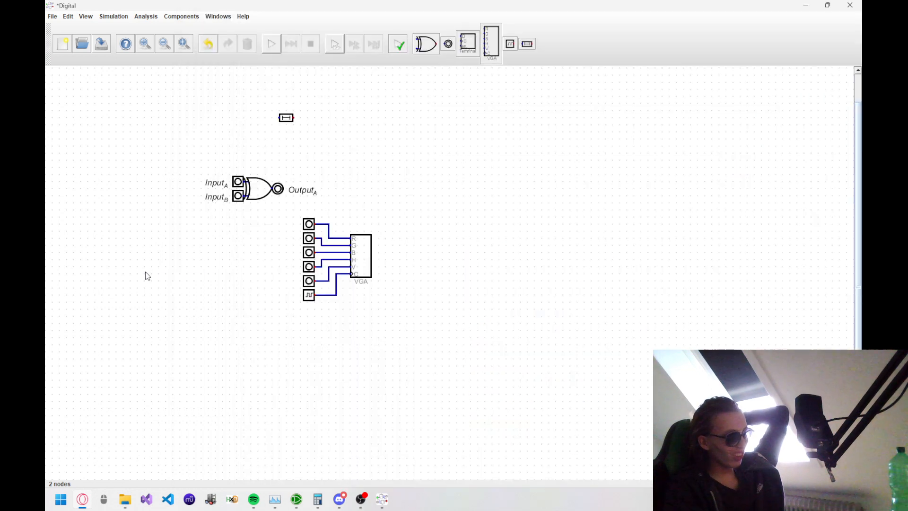
Step: Delete the VGA monitor and place a Terminal component just below the free ends of its wires
{"action": "left_click", "coordinate": [365, 254]}
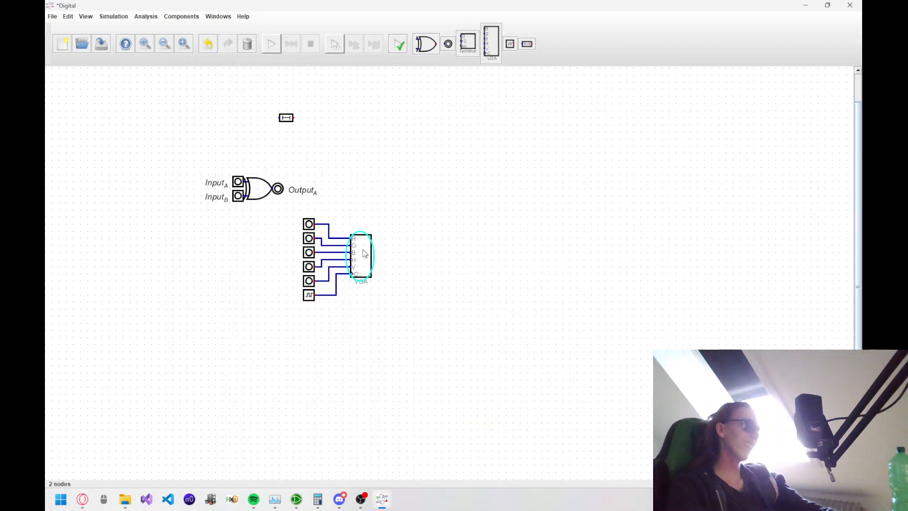
{"action": "key", "text": "Delete"}
{"action": "left_click", "coordinate": [145, 16]}
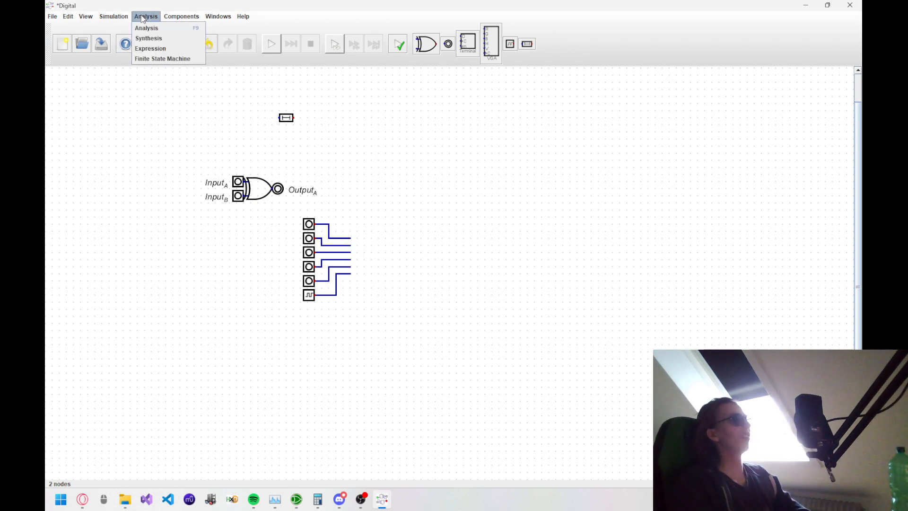
{"action": "mouse_move", "coordinate": [124, 18]}
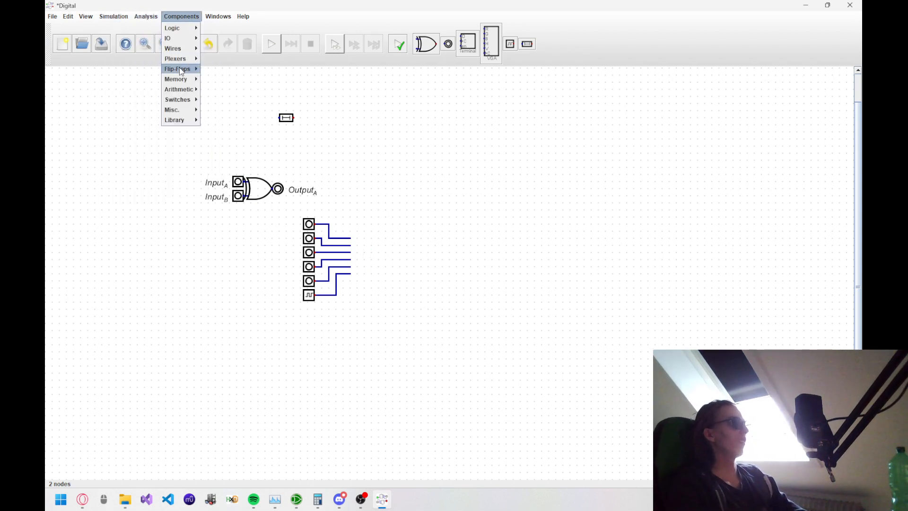
{"action": "mouse_move", "coordinate": [180, 91]}
{"action": "mouse_move", "coordinate": [185, 72]}
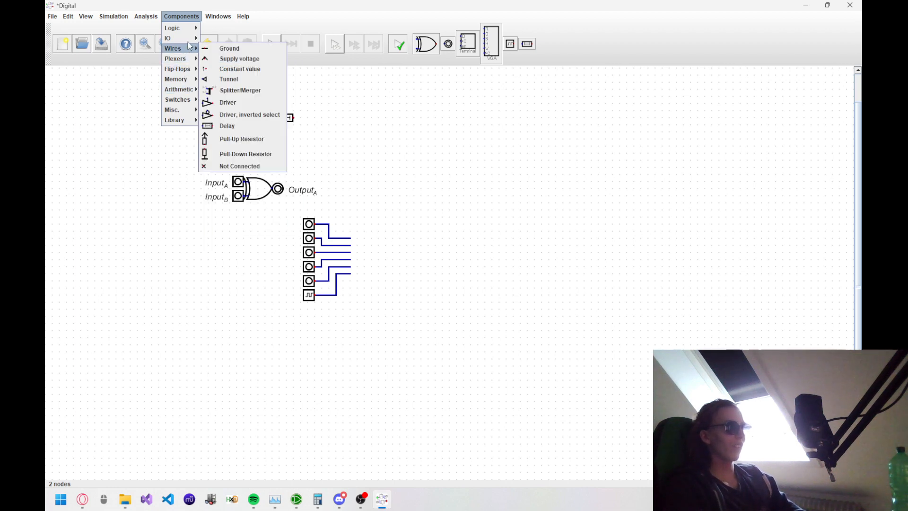
{"action": "mouse_move", "coordinate": [187, 39]}
{"action": "mouse_move", "coordinate": [265, 166]}
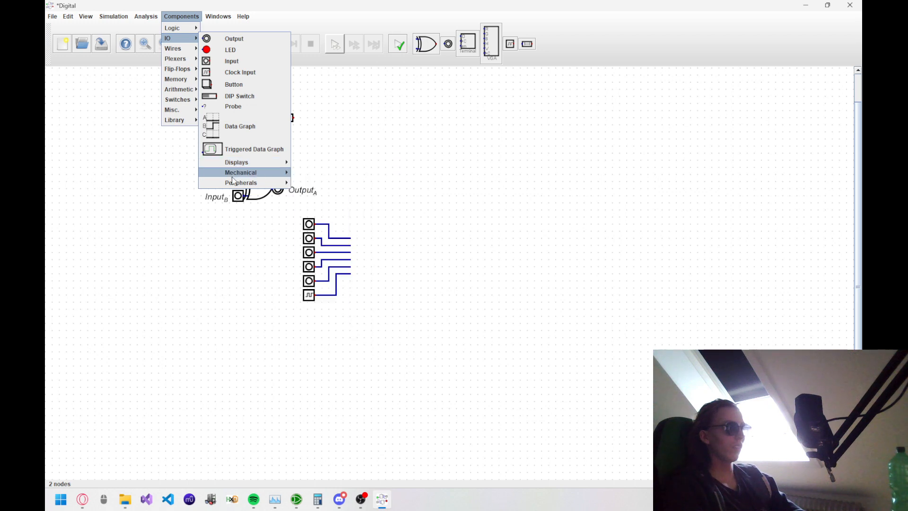
{"action": "mouse_move", "coordinate": [232, 183]}
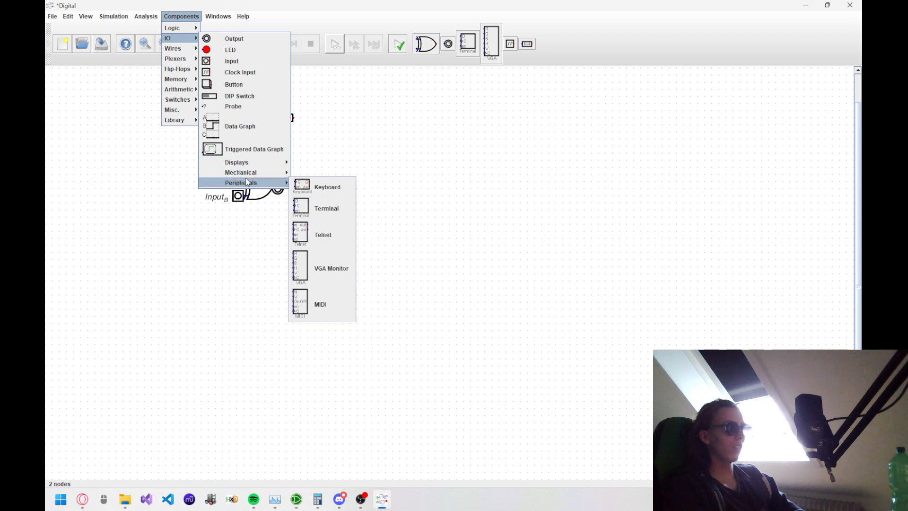
{"action": "left_click", "coordinate": [324, 214]}
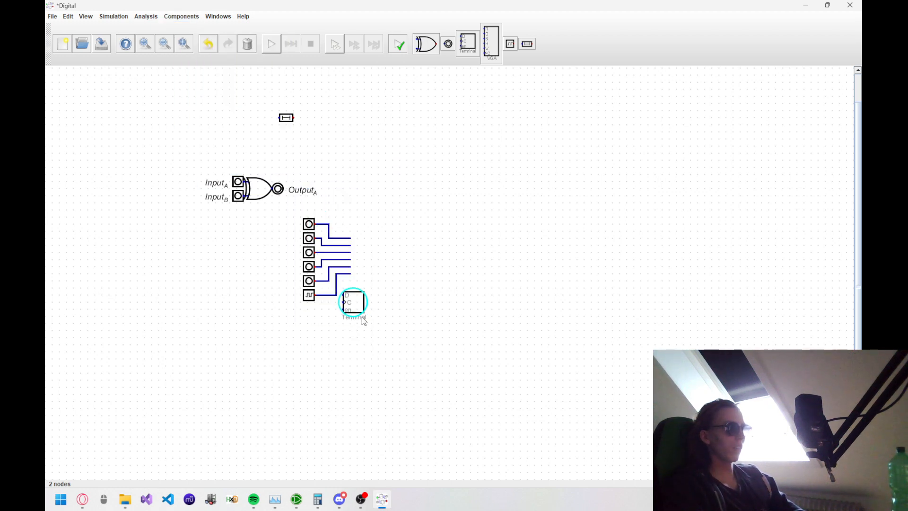
{"action": "left_click", "coordinate": [379, 320]}
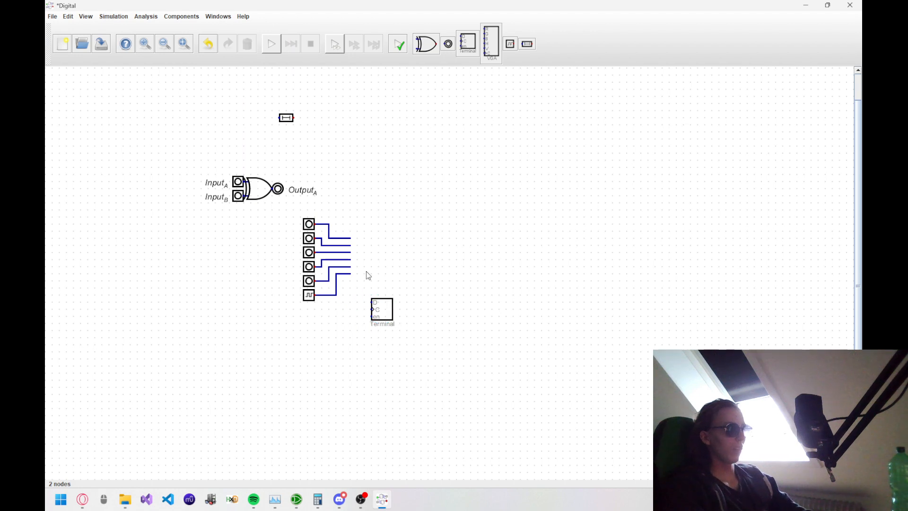
Step: Delete the leftover wires attached to the five inputs and the clock input
{"action": "mouse_move", "coordinate": [381, 213]}
{"action": "left_mouse_down"}
{"action": "mouse_move", "coordinate": [304, 244]}
{"action": "mouse_move", "coordinate": [303, 316]}
{"action": "mouse_move", "coordinate": [365, 326]}
{"action": "left_mouse_up"}
{"action": "key", "text": "Delete"}
{"action": "left_click", "coordinate": [293, 300]}
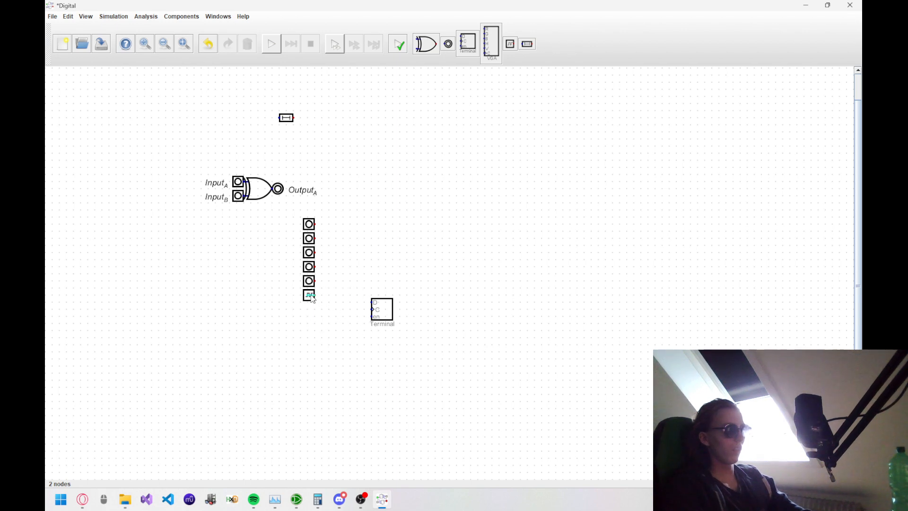
Step: Move the clock input and one input beside the Terminal, wiring them to its C and D pins respectively
{"action": "left_click_drag", "start_coordinate": [309, 296], "coordinate": [361, 332]}
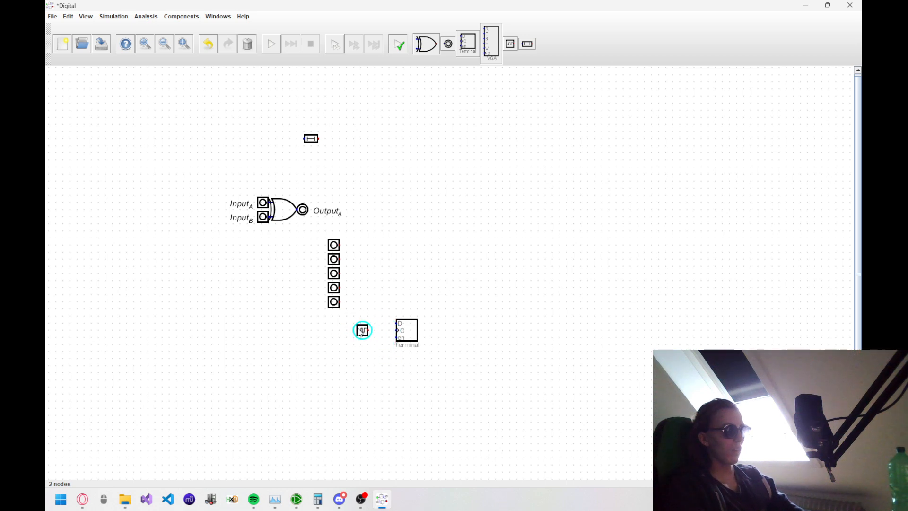
{"action": "left_click", "coordinate": [398, 331]}
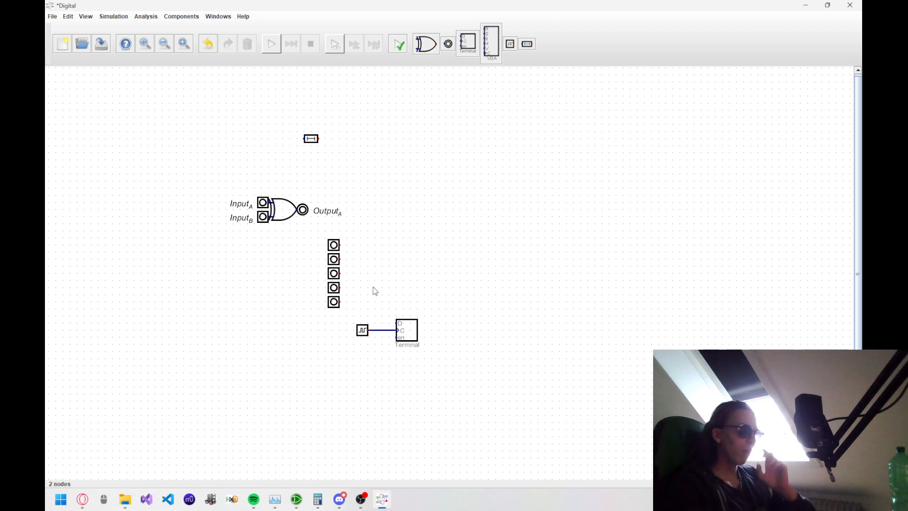
{"action": "left_click_drag", "start_coordinate": [339, 302], "coordinate": [368, 316]}
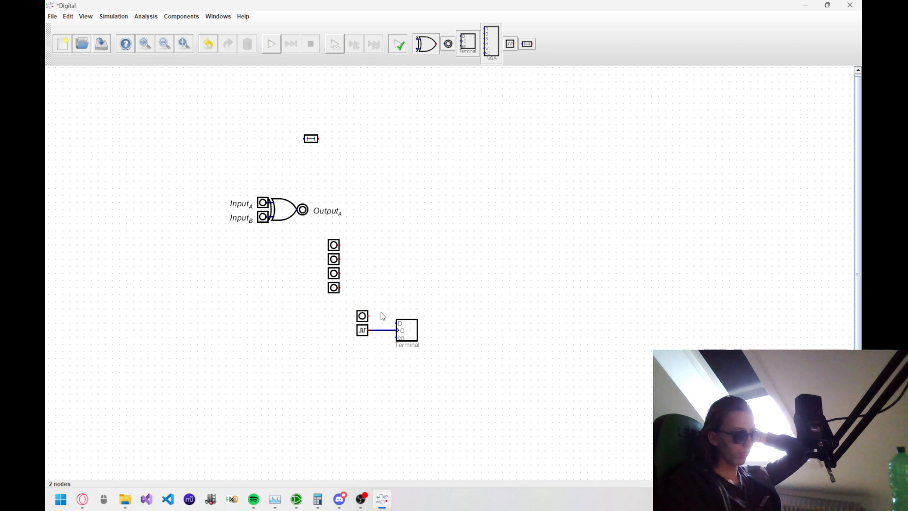
{"action": "left_click", "coordinate": [396, 323]}
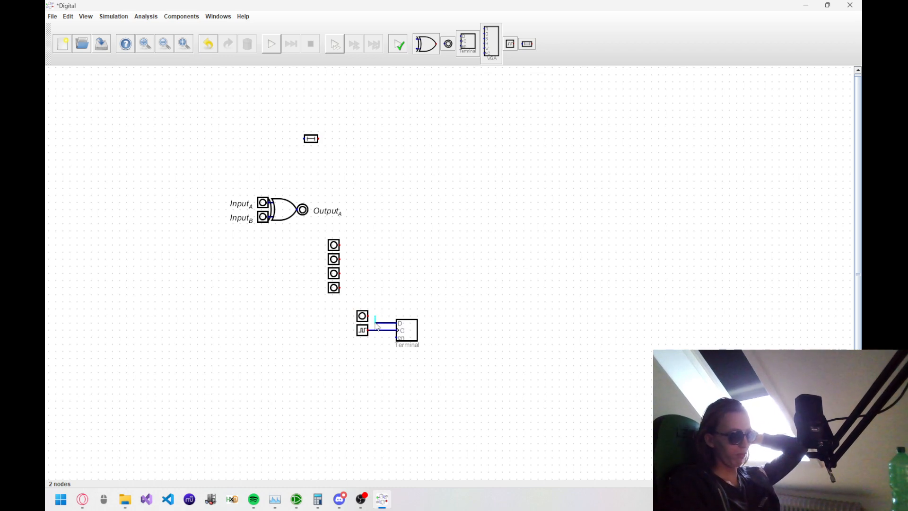
{"action": "left_click", "coordinate": [368, 316]}
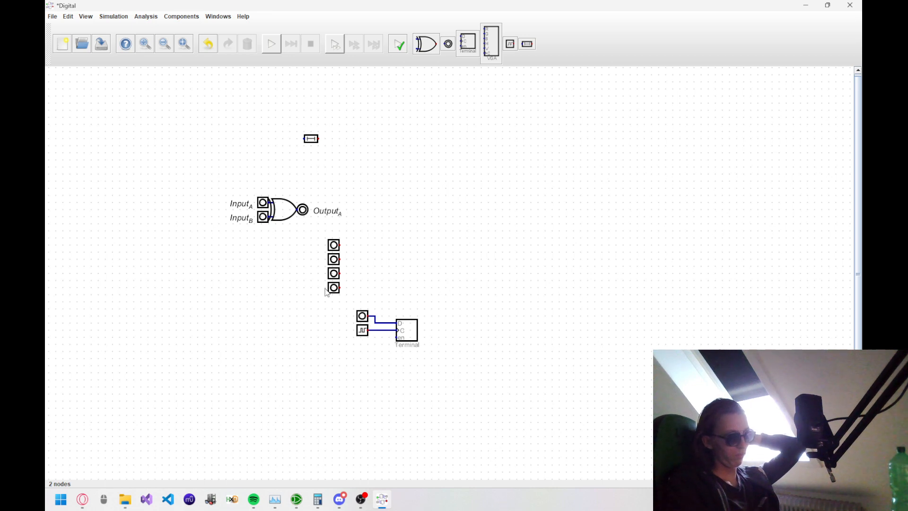
Step: Move another input below the clock input and wire it to the Terminal's en pin
{"action": "left_click_drag", "start_coordinate": [332, 290], "coordinate": [360, 347]}
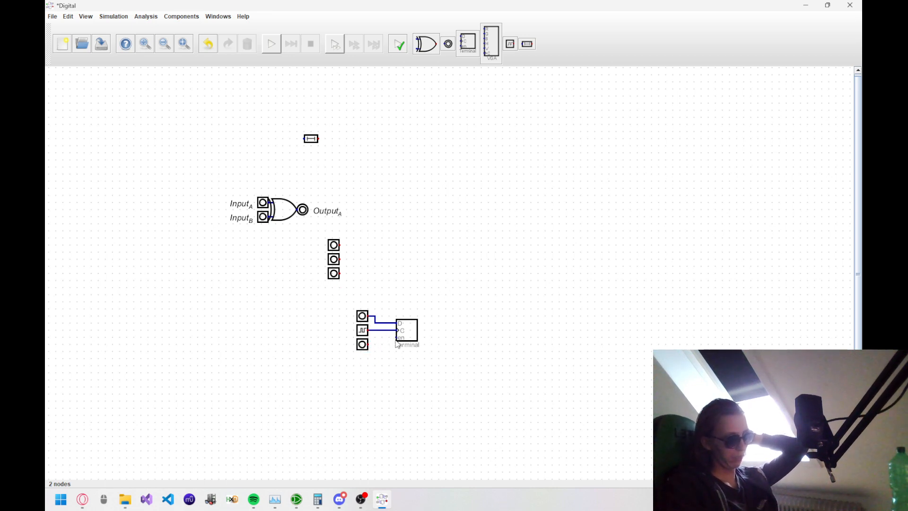
{"action": "left_click", "coordinate": [377, 339]}
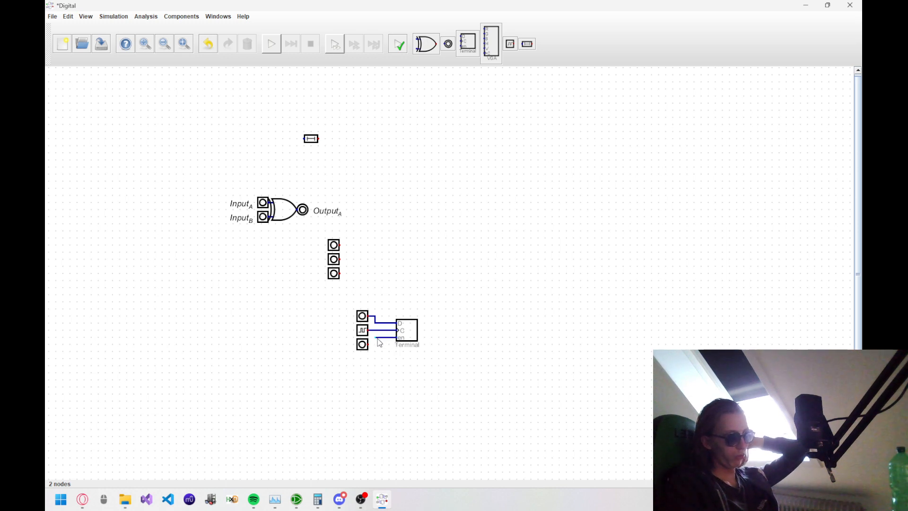
{"action": "left_click", "coordinate": [376, 346]}
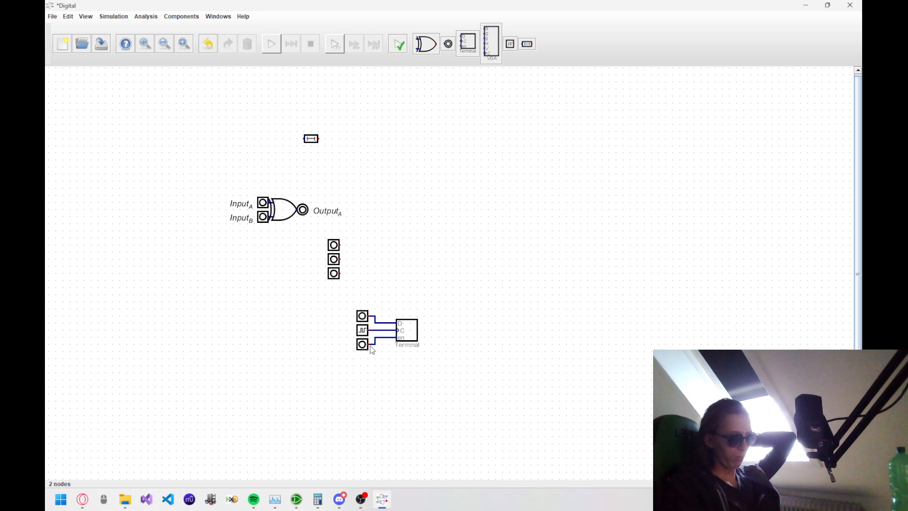
Step: Try to simulate the circuit with the Delay component left unconnected
{"action": "left_click", "coordinate": [274, 46]}
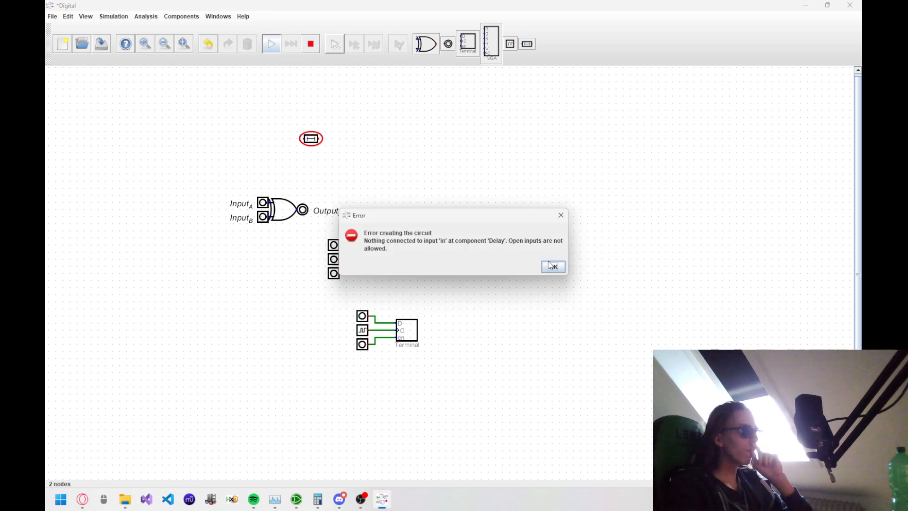
{"action": "left_click", "coordinate": [552, 266]}
{"action": "left_click", "coordinate": [318, 138]}
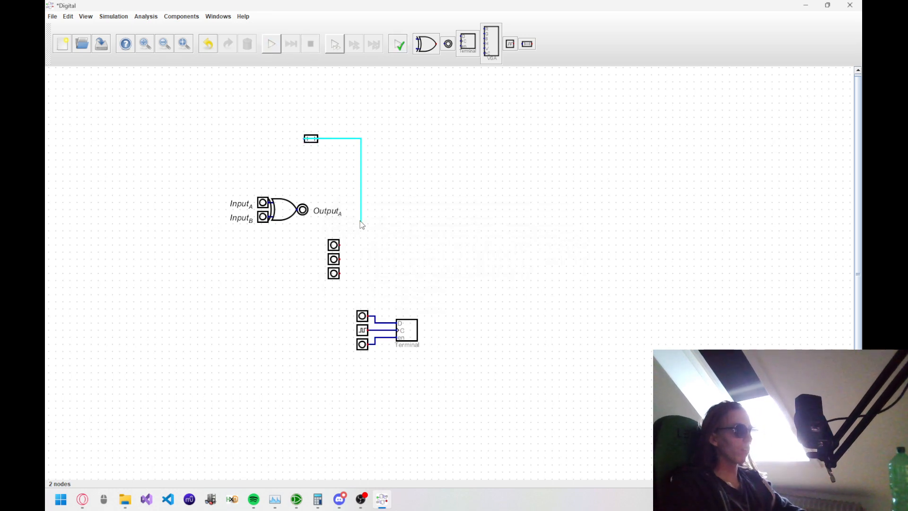
{"action": "key", "text": "Escape"}
Step: Delete the unconnected Delay component and the three unused inputs above the Terminal circuit
{"action": "left_click_drag", "start_coordinate": [346, 122], "coordinate": [287, 163]}
{"action": "key", "text": "Delete"}
{"action": "left_click_drag", "start_coordinate": [371, 228], "coordinate": [297, 310]}
{"action": "key", "text": "Delete"}
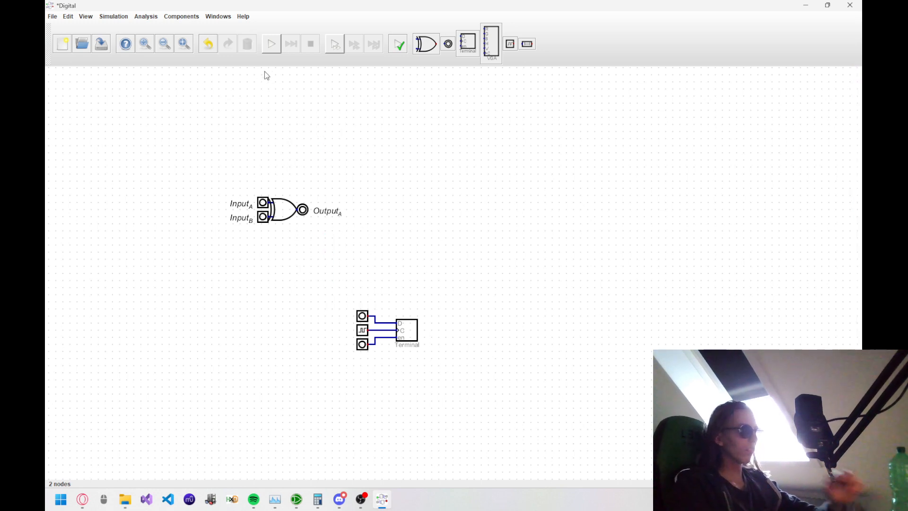
Step: Simulate the circuit while toggling the Terminal's D, en and clock inputs, stop it, and try running the circuit's tests
{"action": "left_click", "coordinate": [267, 45]}
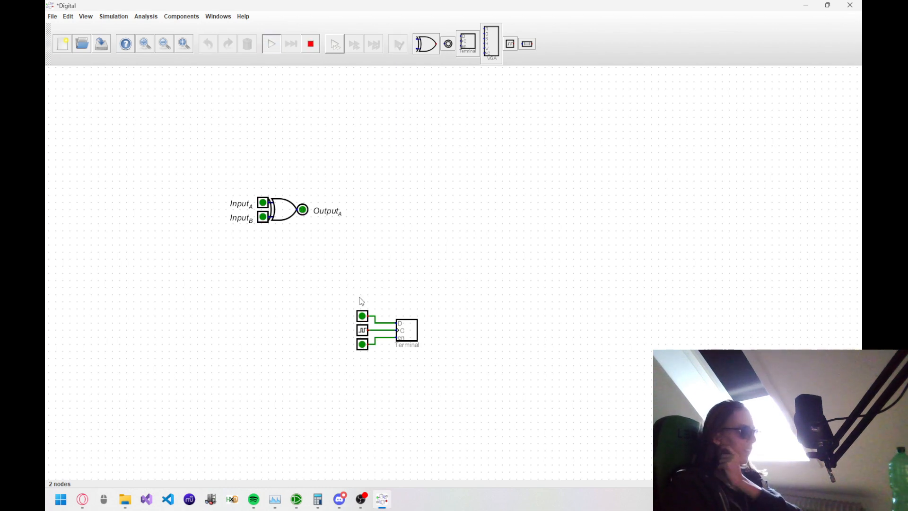
{"action": "left_click", "coordinate": [362, 317]}
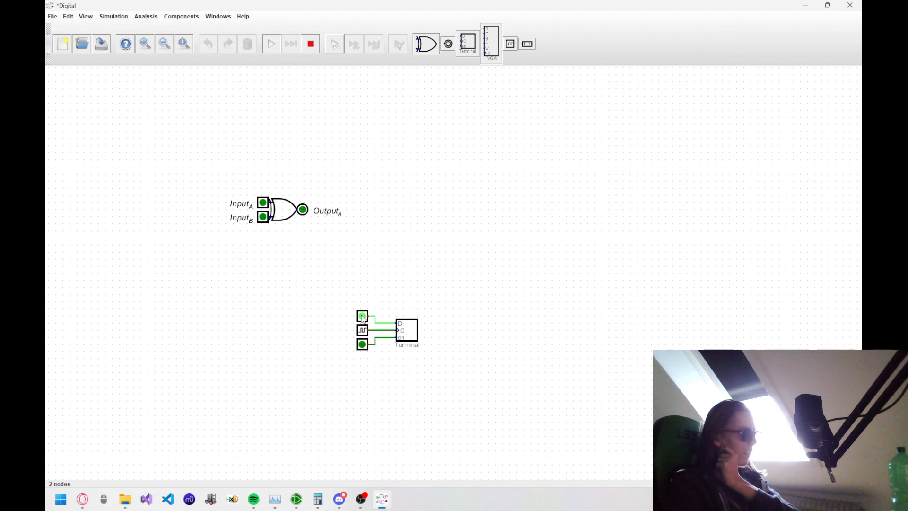
{"action": "left_click", "coordinate": [362, 317]}
{"action": "left_click", "coordinate": [362, 344]}
{"action": "left_click", "coordinate": [363, 331]}
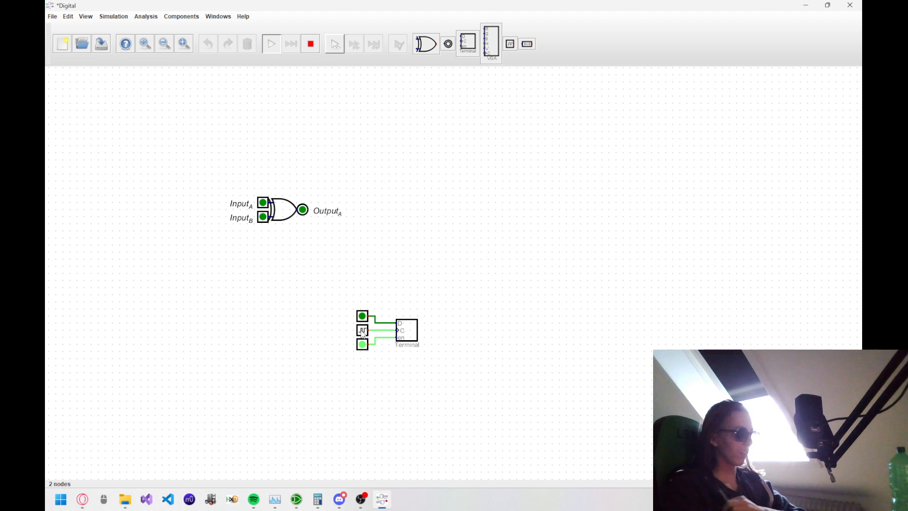
{"action": "left_click", "coordinate": [362, 332]}
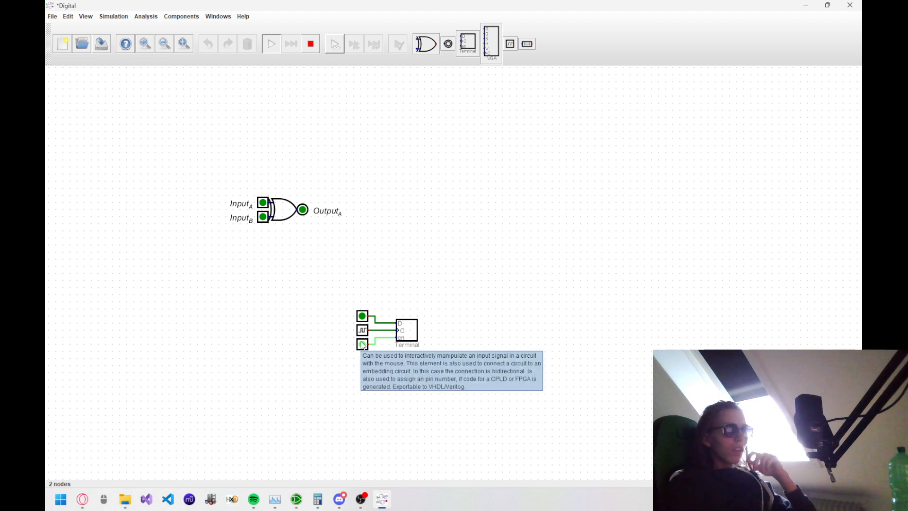
{"action": "left_click", "coordinate": [362, 344]}
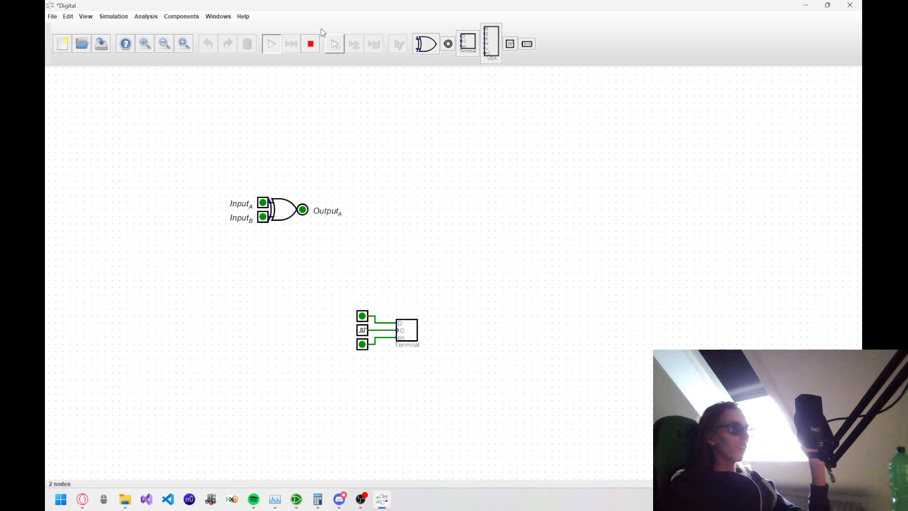
{"action": "left_click", "coordinate": [310, 43]}
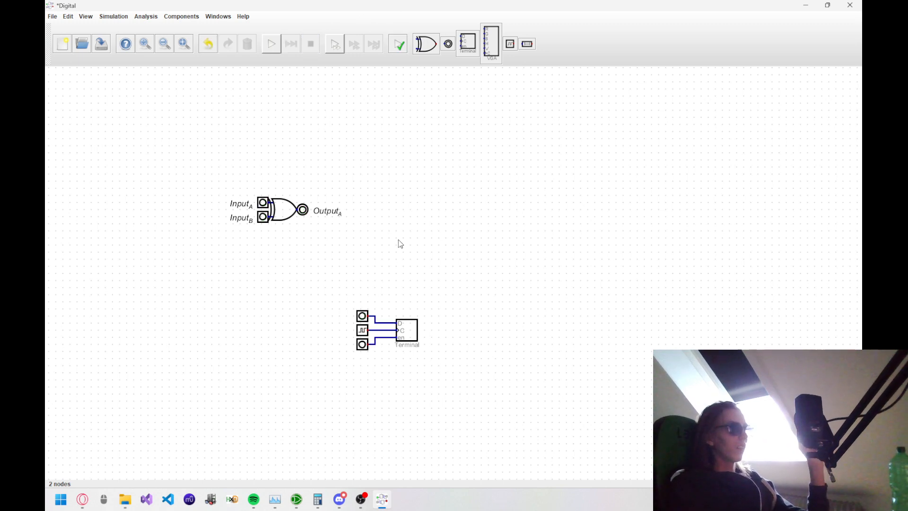
{"action": "left_click", "coordinate": [401, 43]}
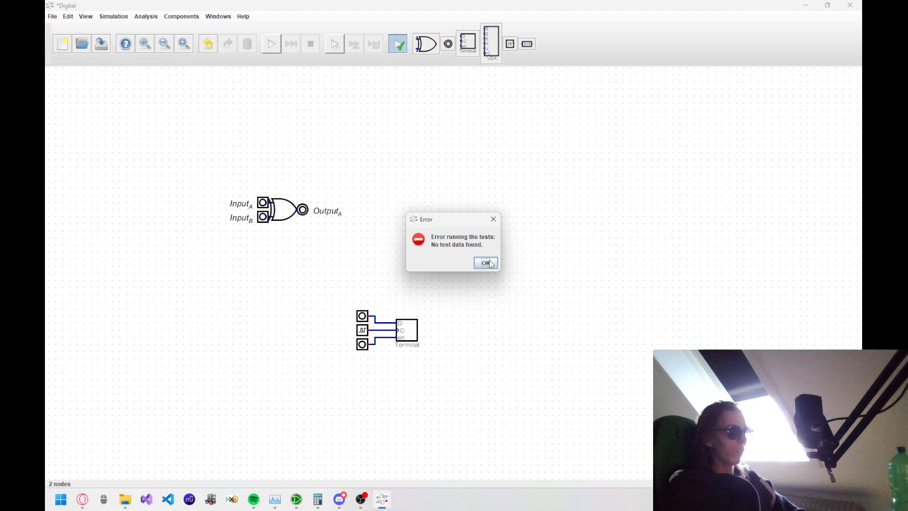
{"action": "left_click", "coordinate": [487, 263]}
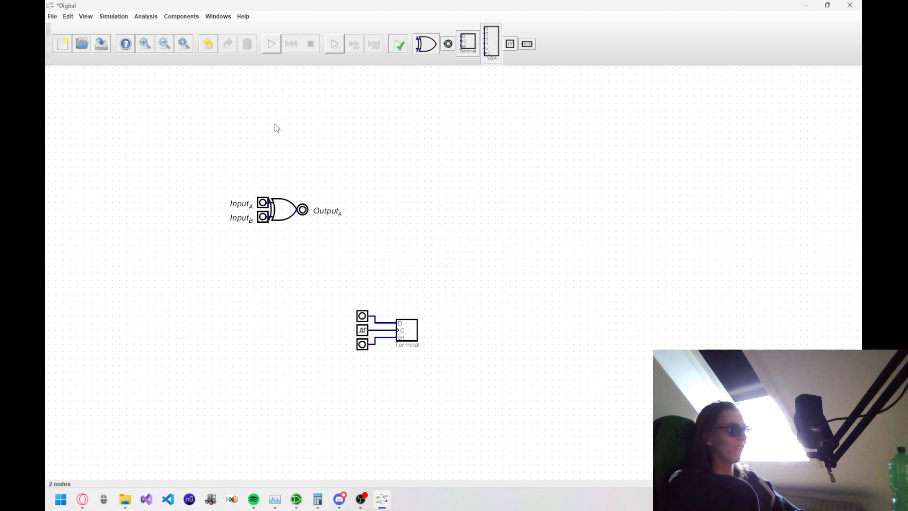
Step: Examine the Terminal's characters-per-line options and read its help on inputs and attributes
{"action": "right_click", "coordinate": [410, 326]}
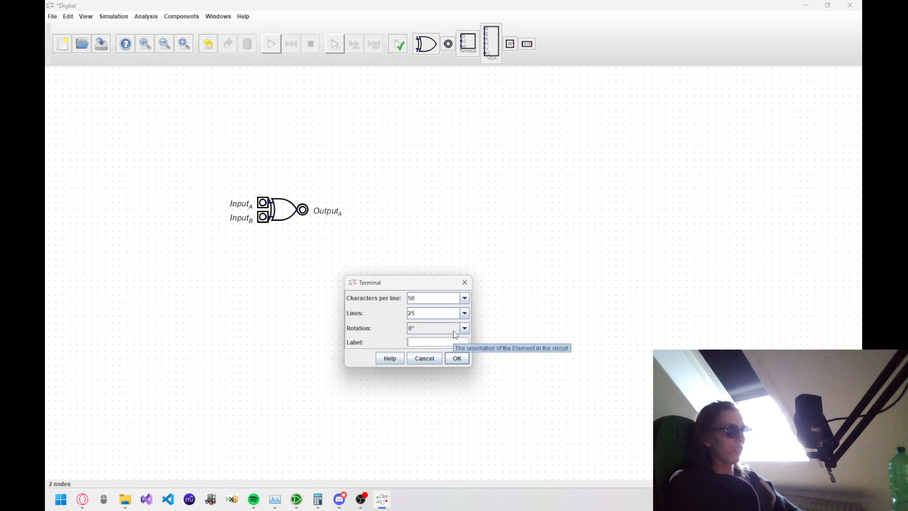
{"action": "left_click", "coordinate": [465, 300]}
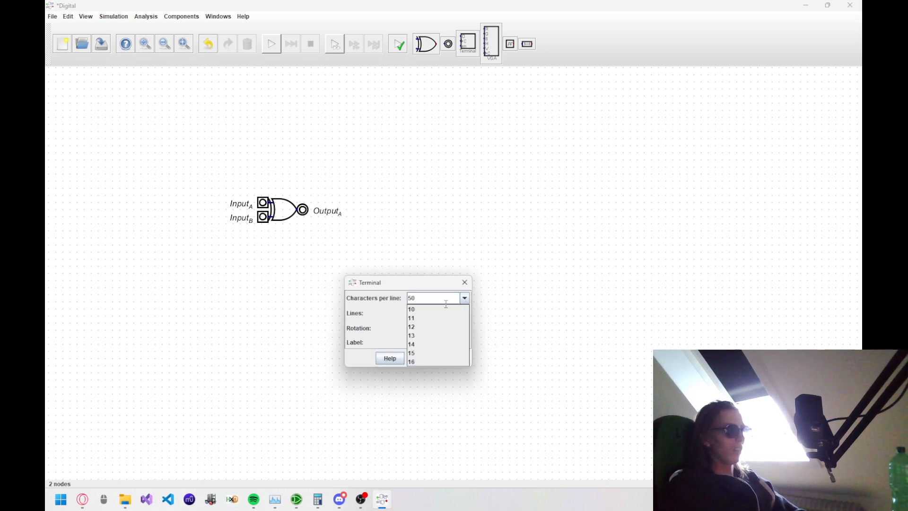
{"action": "left_click", "coordinate": [465, 296]}
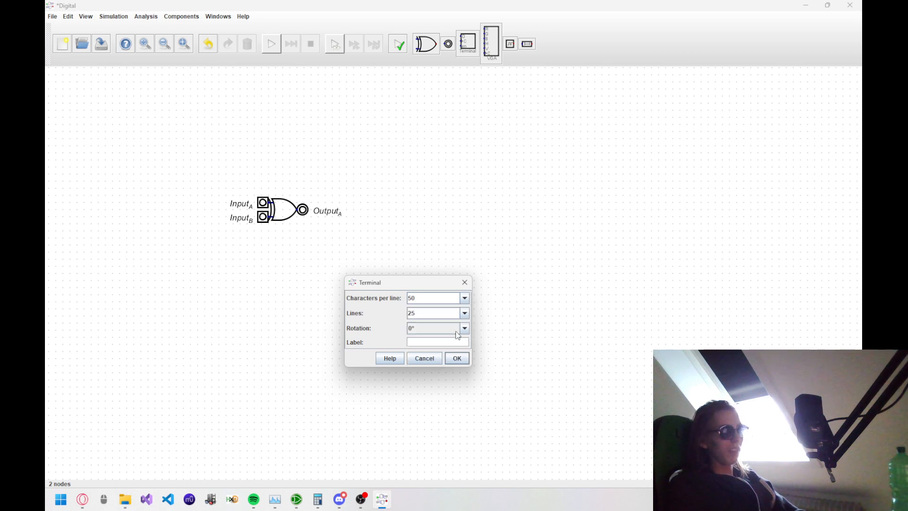
{"action": "left_click", "coordinate": [403, 359]}
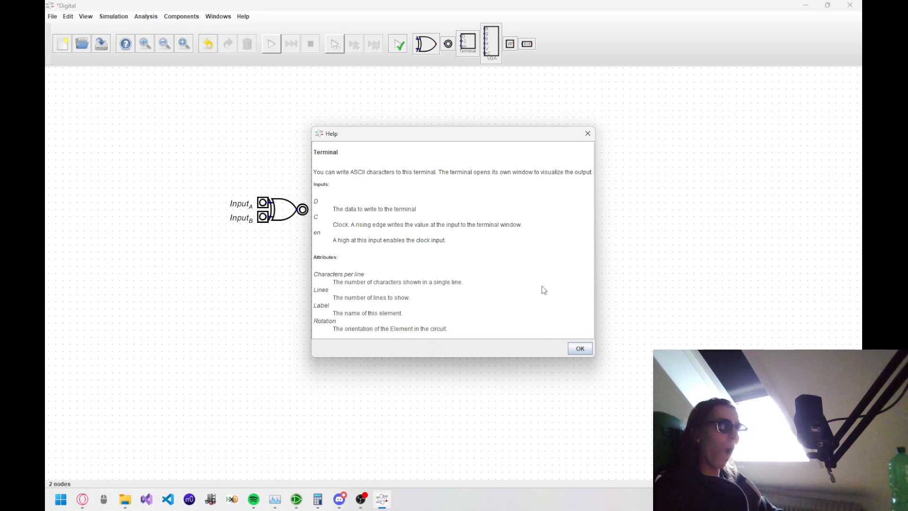
{"action": "left_click", "coordinate": [575, 353]}
Step: Switch to Doc_English.pdf in the browser, look through the Terminal section and the pages before it, and return to Digital
{"action": "key", "text": "alt+Tab"}
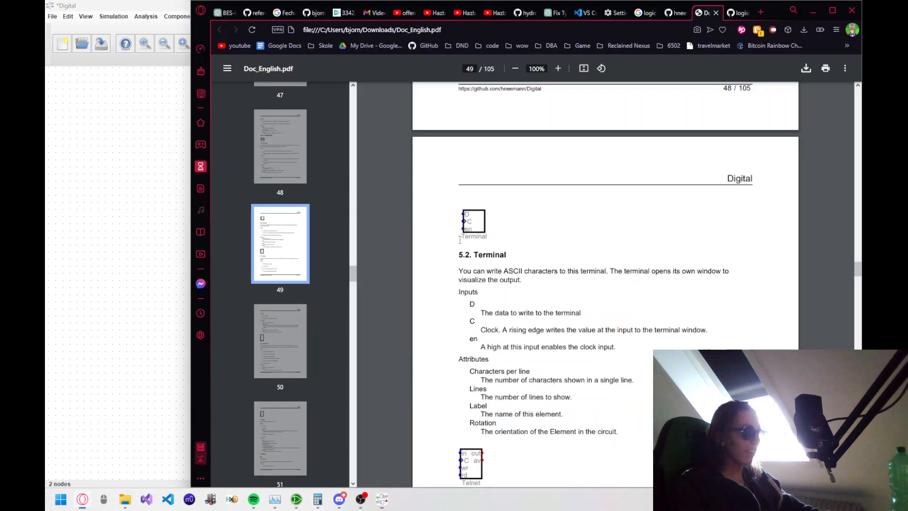
{"action": "scroll", "coordinate": [496, 263], "scroll_direction": "up", "scroll_amount": 5}
{"action": "scroll", "coordinate": [497, 263], "scroll_direction": "up", "scroll_amount": 12}
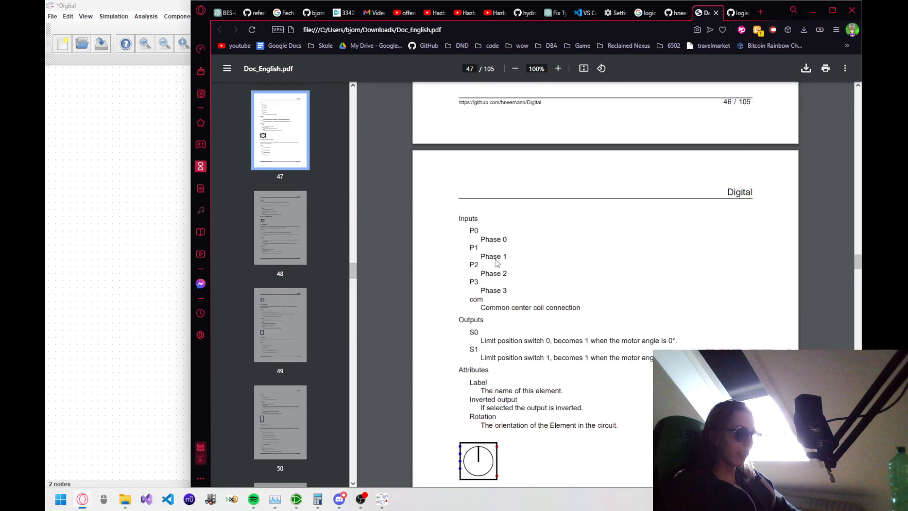
{"action": "scroll", "coordinate": [492, 266], "scroll_direction": "down", "scroll_amount": 5}
{"action": "key", "text": "alt+Tab"}
{"action": "left_click_drag", "start_coordinate": [491, 265], "coordinate": [133, 435]}
{"action": "left_click", "coordinate": [133, 436]}
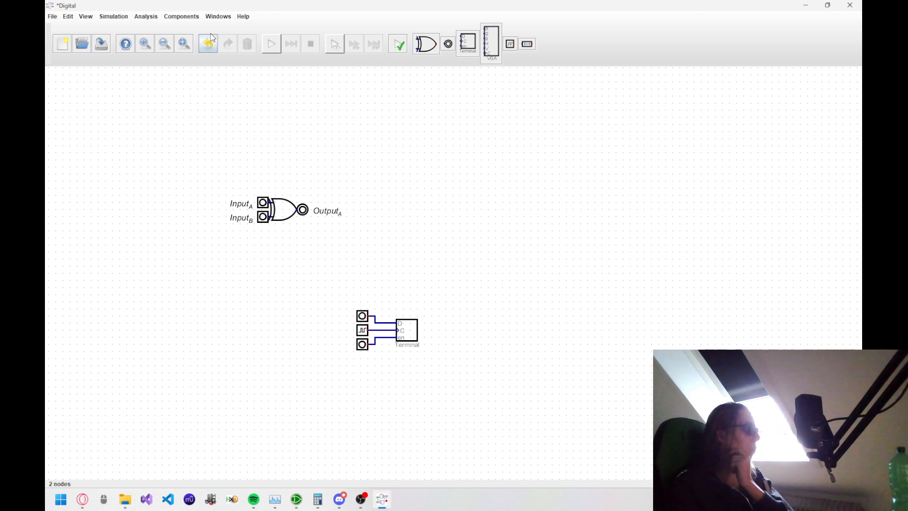
Step: Place an EEPROM memory component in the empty area to the upper right of the Terminal
{"action": "left_click", "coordinate": [181, 17]}
{"action": "mouse_move", "coordinate": [193, 71]}
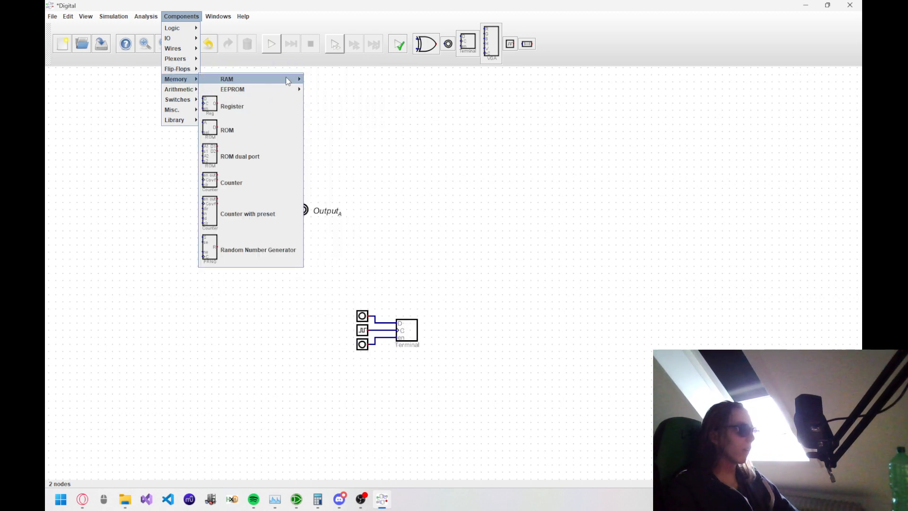
{"action": "mouse_move", "coordinate": [293, 94]}
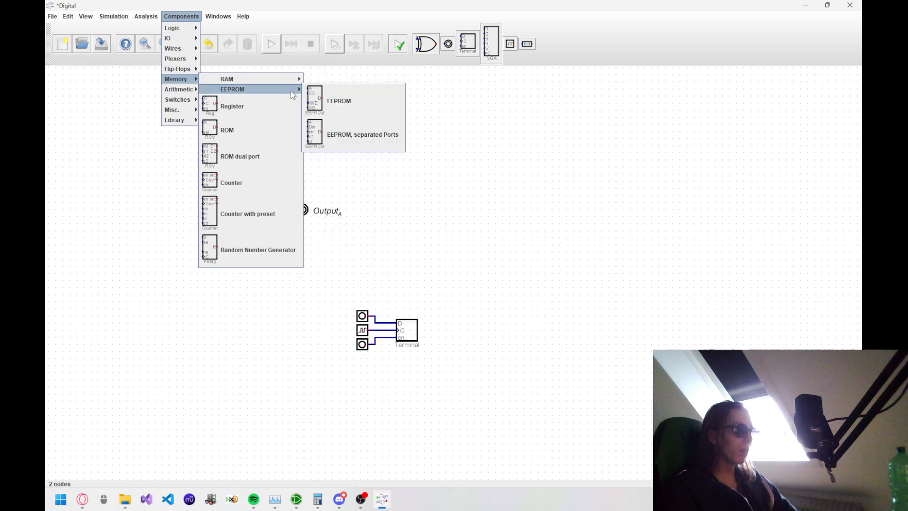
{"action": "left_click", "coordinate": [333, 107]}
{"action": "left_click", "coordinate": [529, 266]}
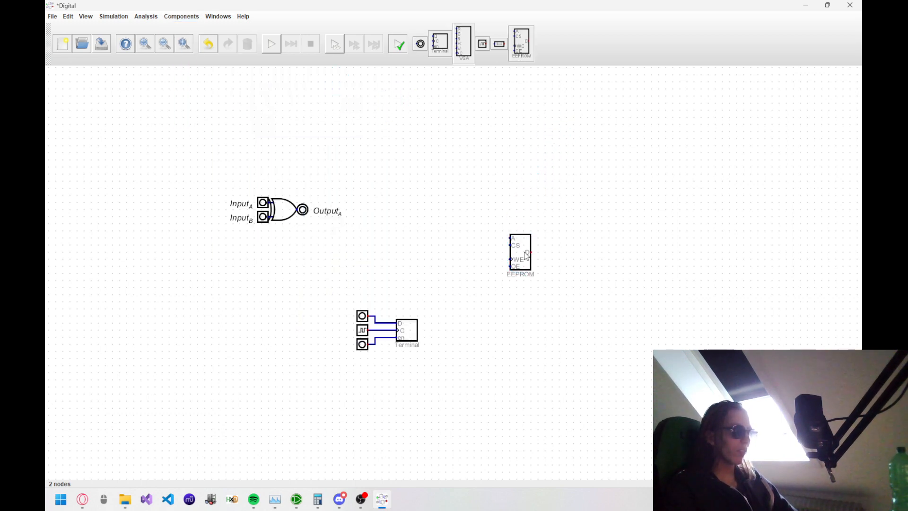
Step: Open the EEPROM's settings and inspect its table of addresses and values
{"action": "right_click", "coordinate": [528, 265]}
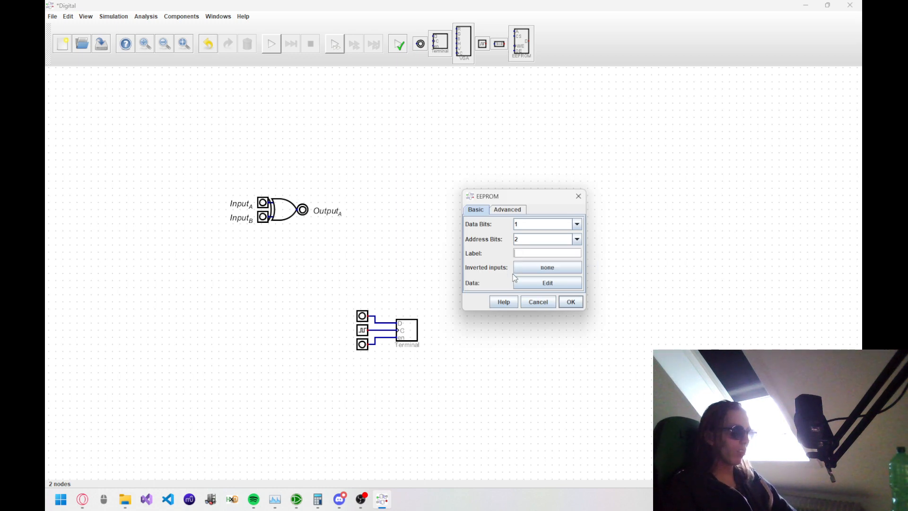
{"action": "left_click", "coordinate": [524, 280]}
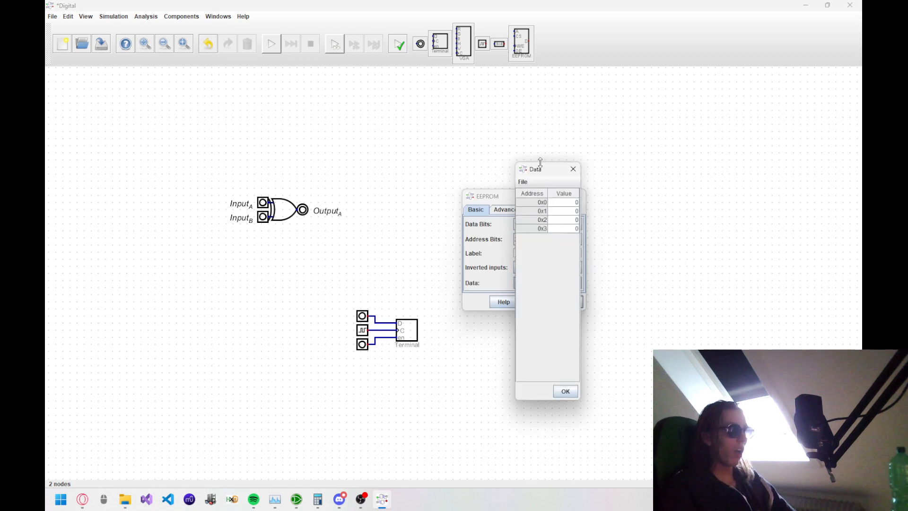
{"action": "left_click_drag", "start_coordinate": [539, 163], "coordinate": [320, 151]}
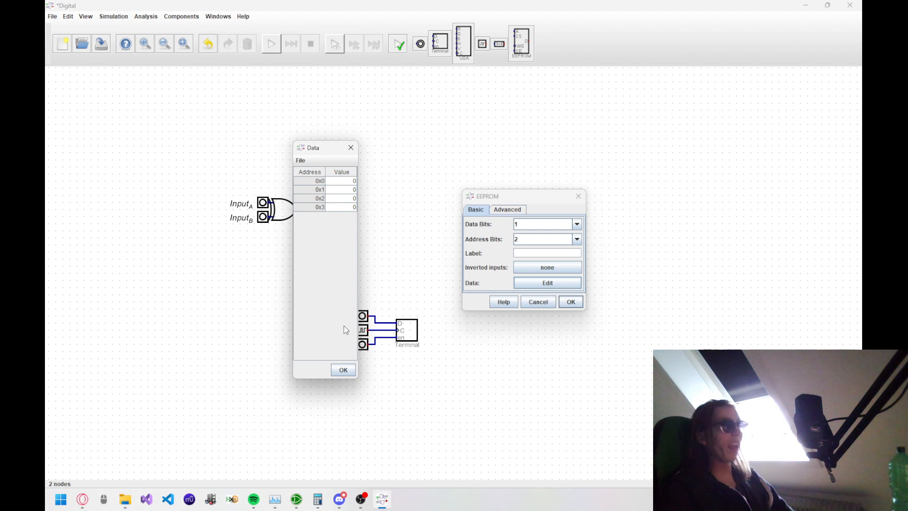
{"action": "left_click", "coordinate": [343, 370]}
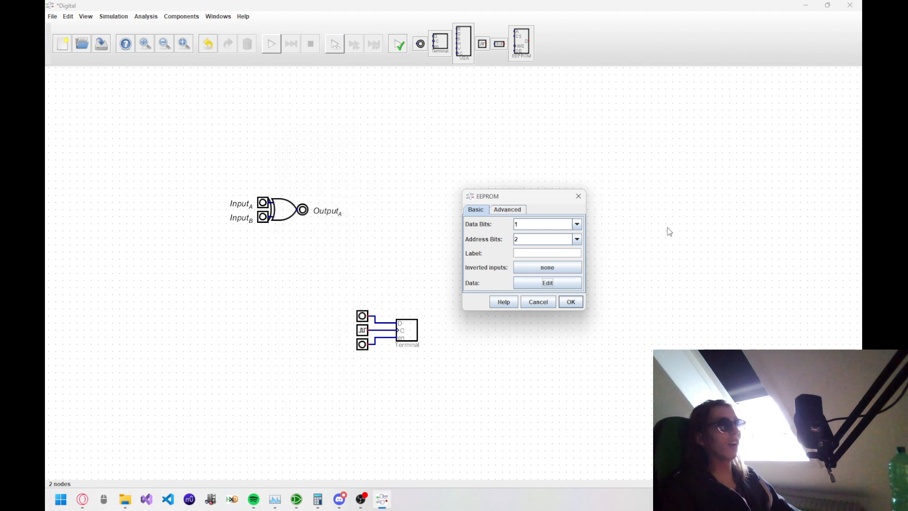
Step: Set the EEPROM to 8 data bits and 16 address bits
{"action": "left_click", "coordinate": [577, 224]}
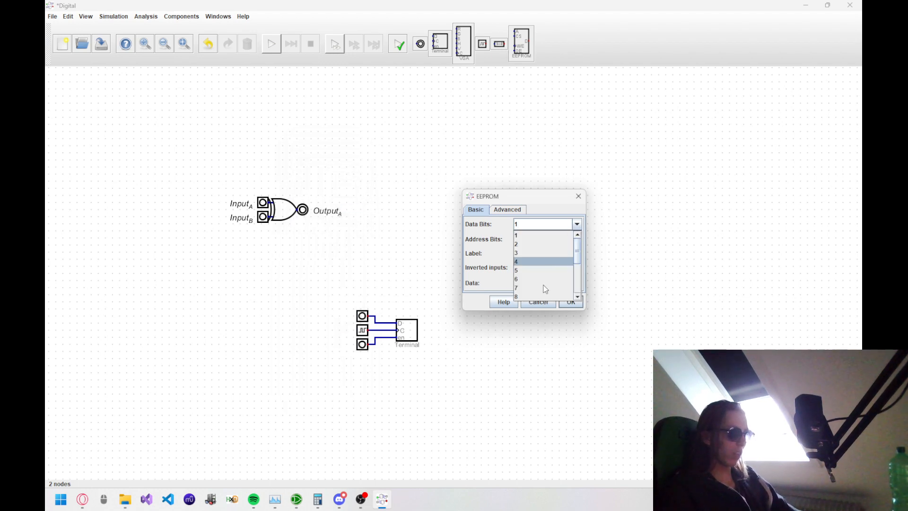
{"action": "left_click", "coordinate": [536, 298]}
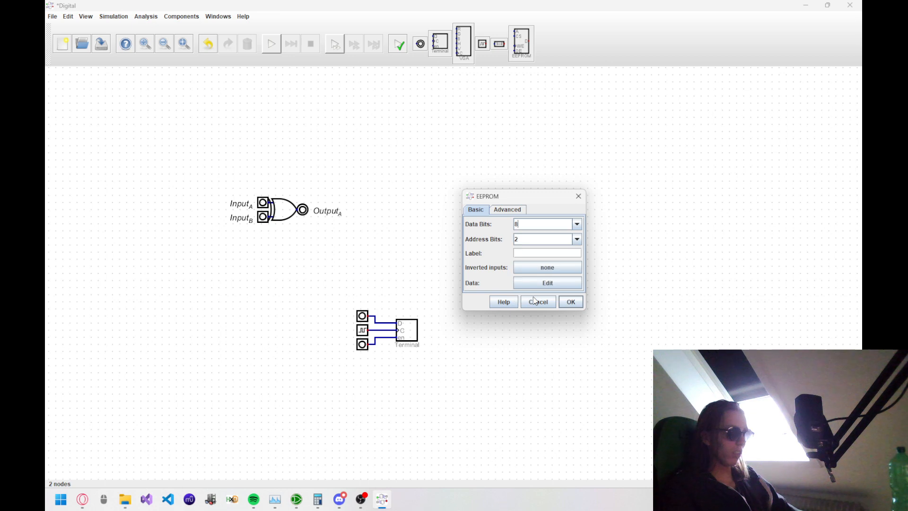
{"action": "left_click", "coordinate": [577, 239]}
{"action": "scroll", "coordinate": [544, 283], "scroll_direction": "down", "scroll_amount": 2}
{"action": "scroll", "coordinate": [540, 302], "scroll_direction": "down", "scroll_amount": 2}
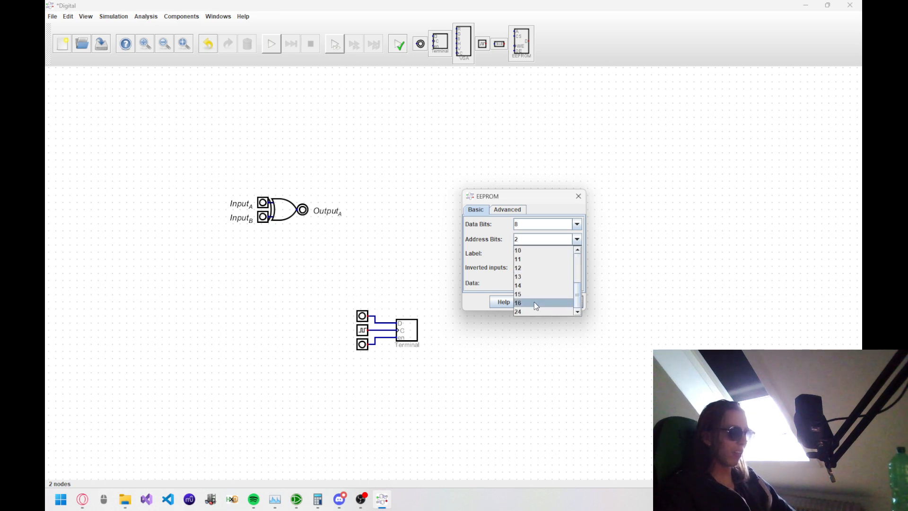
{"action": "left_click", "coordinate": [531, 307]}
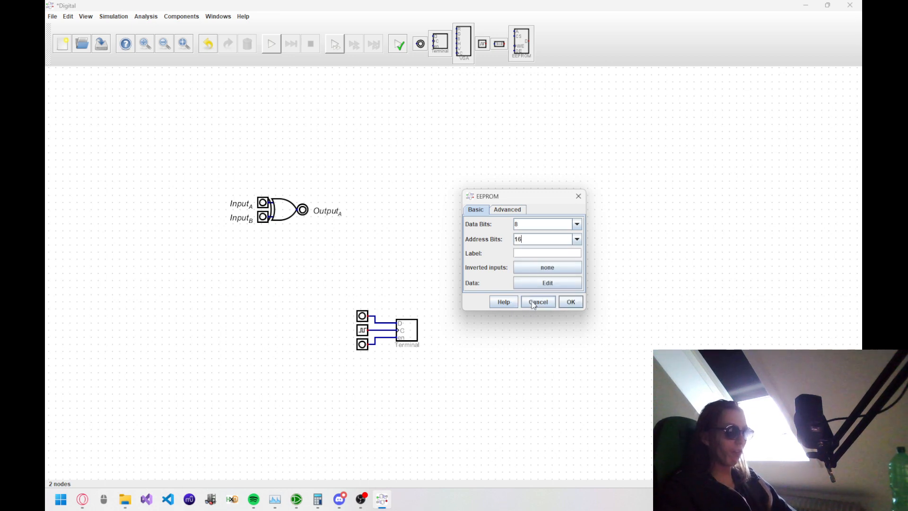
Step: Set the EEPROM's number format to Hex and apply its settings
{"action": "left_click", "coordinate": [519, 209]}
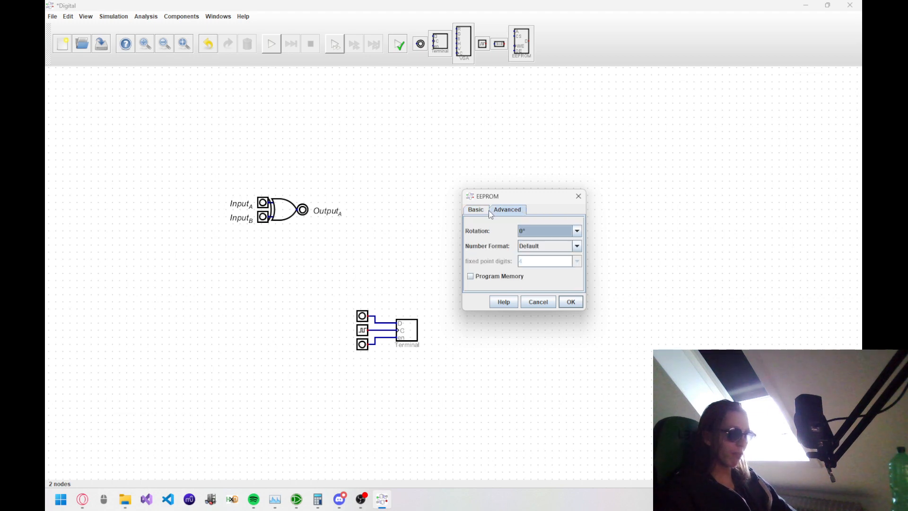
{"action": "left_click", "coordinate": [581, 245]}
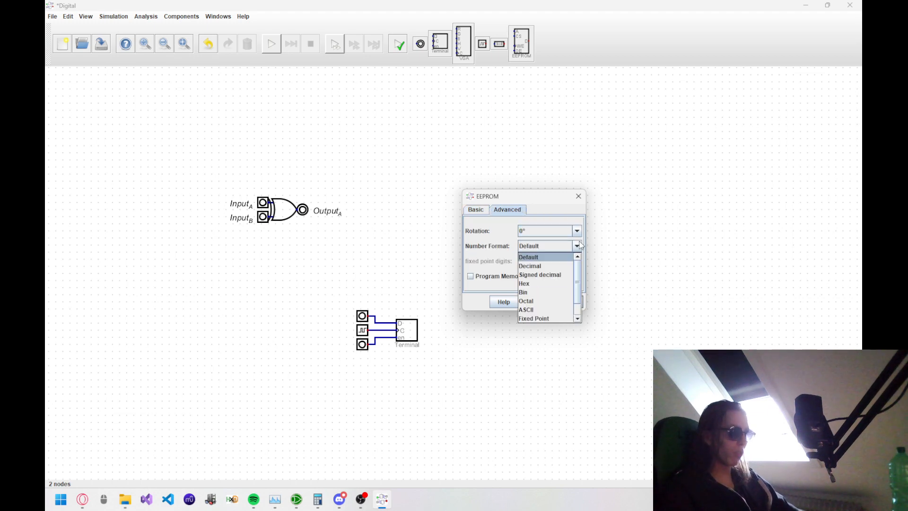
{"action": "left_click", "coordinate": [550, 285]}
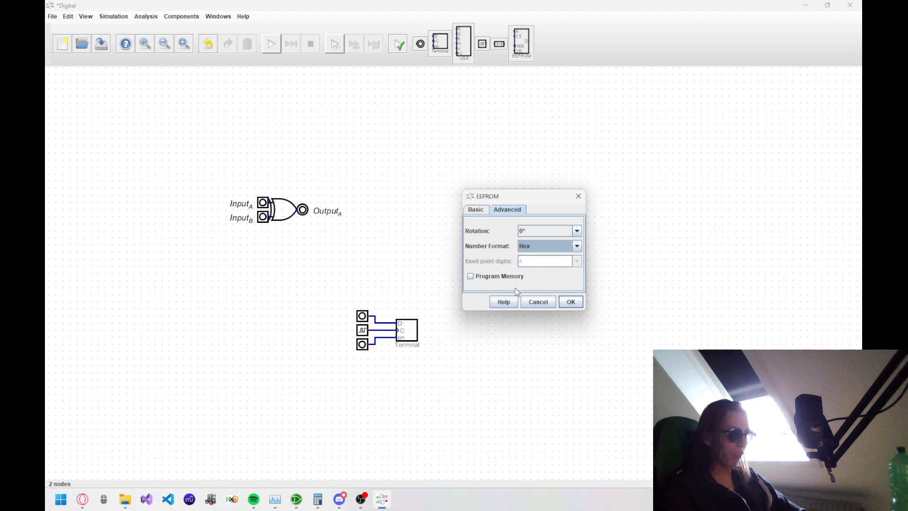
{"action": "left_click", "coordinate": [482, 209]}
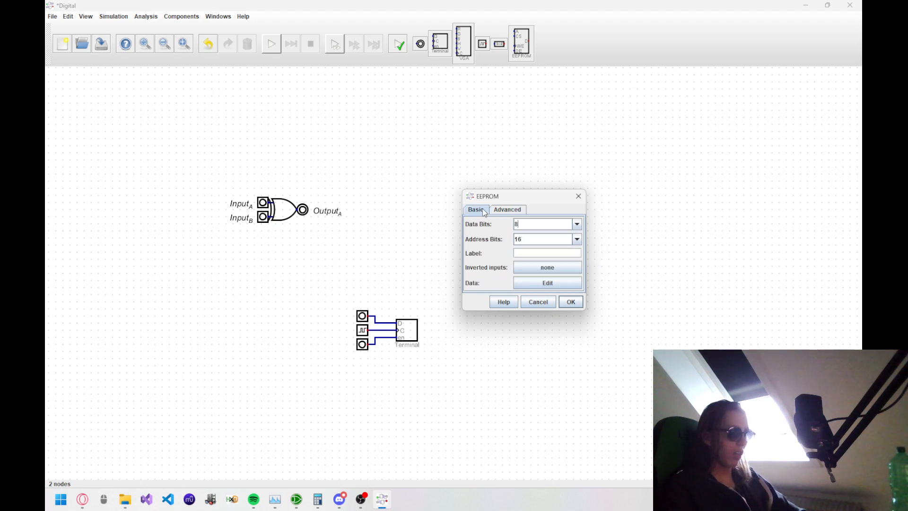
{"action": "left_click", "coordinate": [569, 304]}
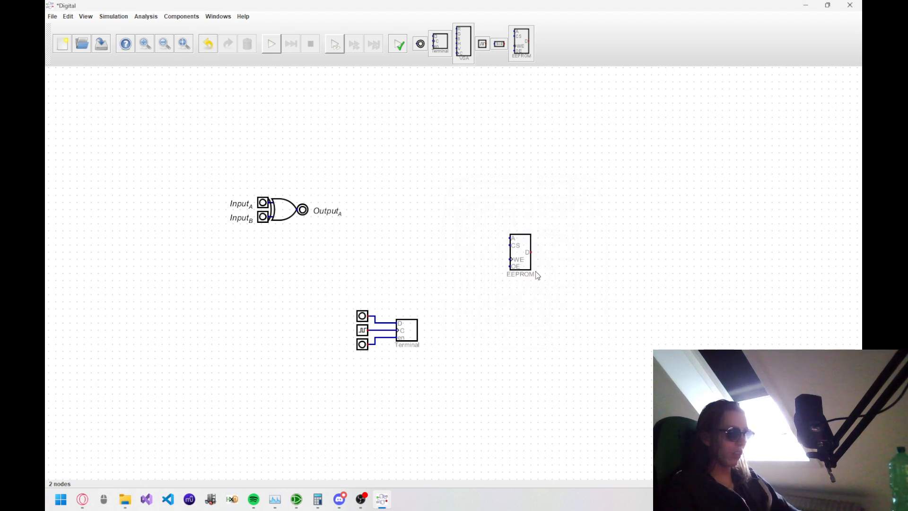
Step: Open the EEPROM's data table, widen its window to show the full column addresses, and look through the memory rows
{"action": "left_click", "coordinate": [509, 255]}
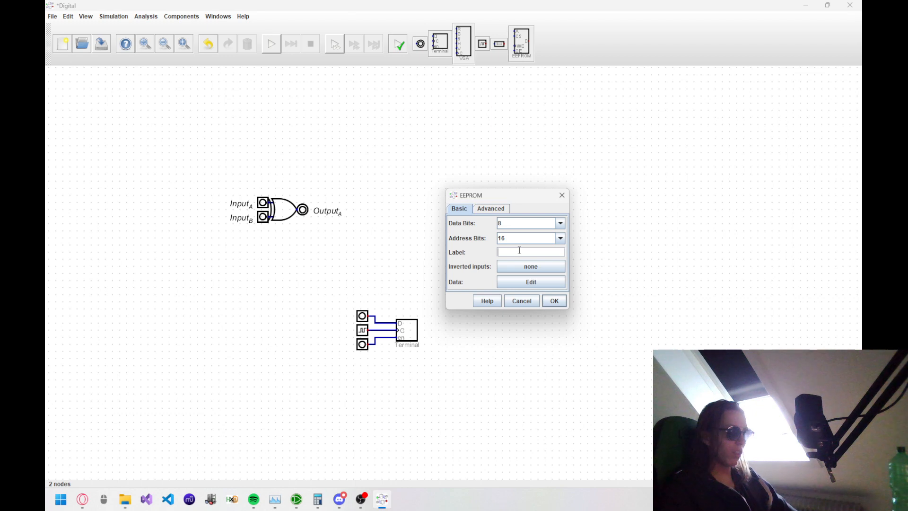
{"action": "left_click", "coordinate": [540, 282]}
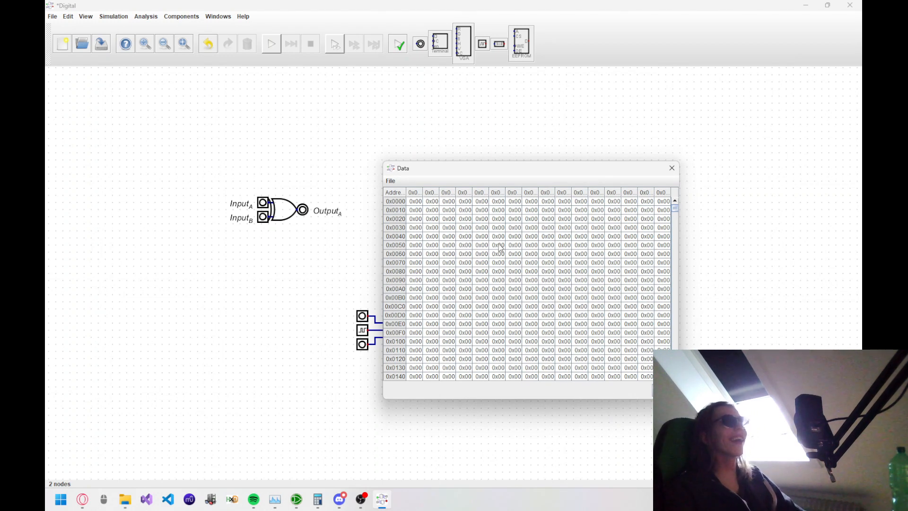
{"action": "left_click_drag", "start_coordinate": [680, 297], "coordinate": [813, 288]}
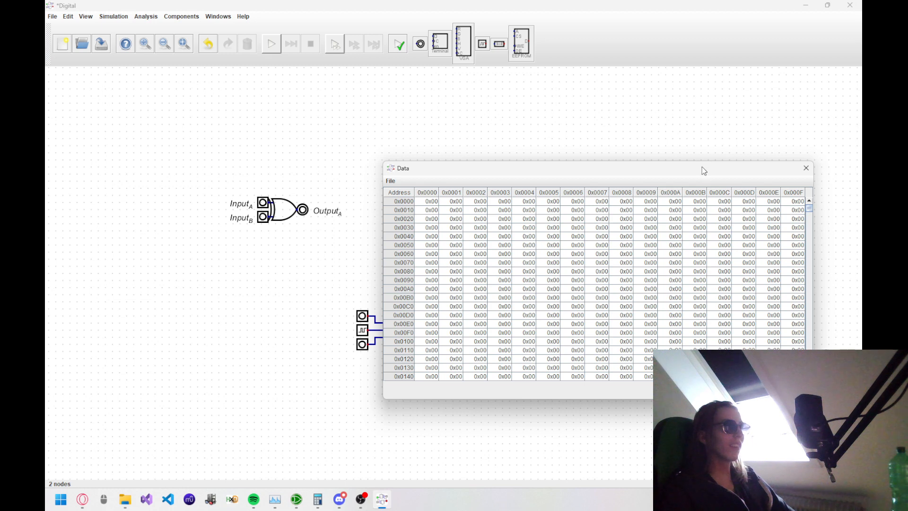
{"action": "left_click_drag", "start_coordinate": [702, 170], "coordinate": [472, 137]}
{"action": "scroll", "coordinate": [432, 204], "scroll_direction": "down", "scroll_amount": 7}
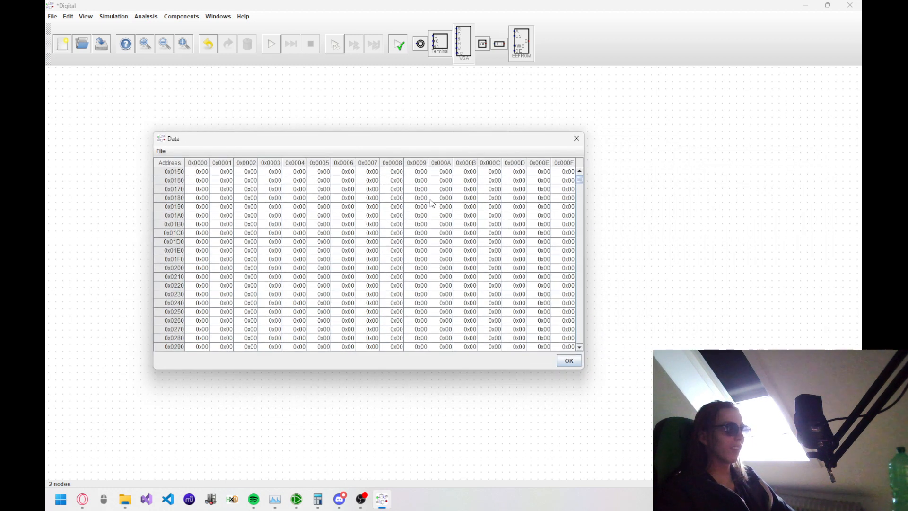
{"action": "scroll", "coordinate": [432, 204], "scroll_direction": "up", "scroll_amount": 7}
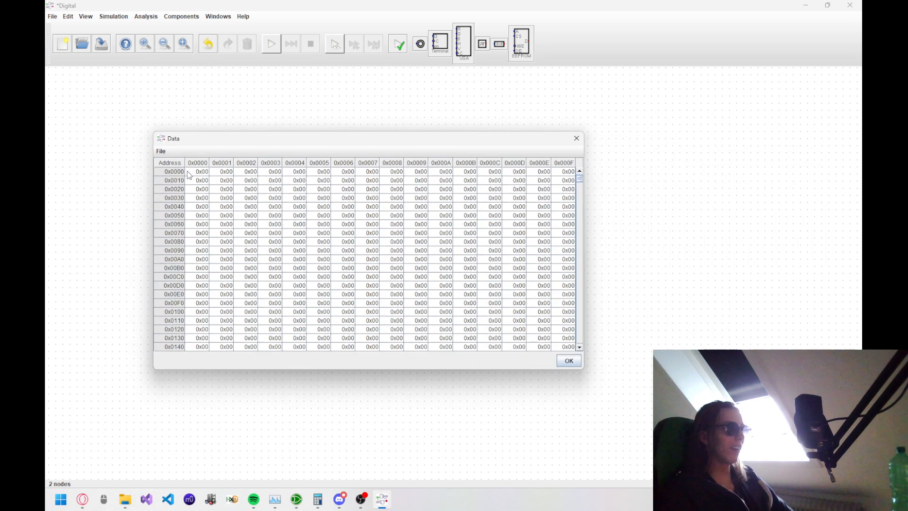
{"action": "left_click", "coordinate": [188, 173]}
{"action": "type", "text": "10"}
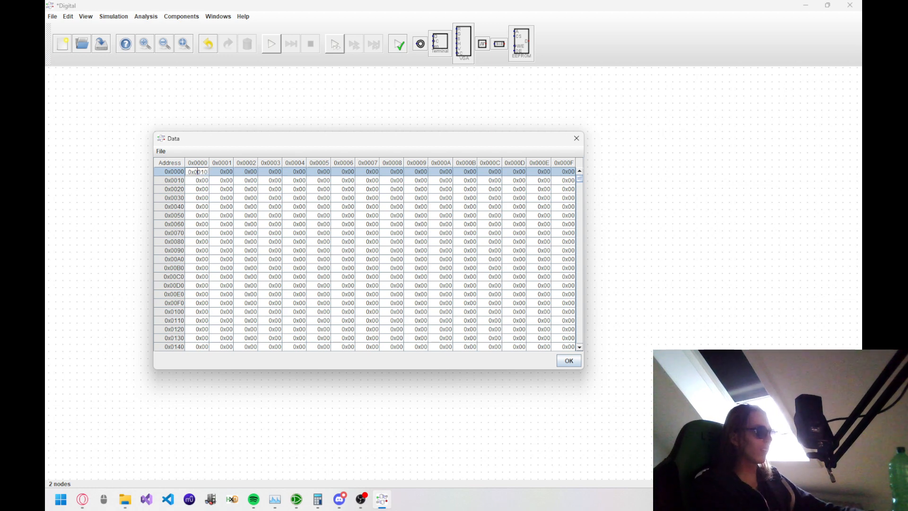
{"action": "key", "text": "BackSpace"}
{"action": "key", "text": "BackSpace"}
{"action": "key", "text": "BackSpace"}
{"action": "key", "text": "BackSpace"}
{"action": "key", "text": "BackSpace"}
{"action": "key", "text": "BackSpace"}
{"action": "key", "text": "Right"}
{"action": "key", "text": "Right"}
{"action": "key", "text": "Left"}
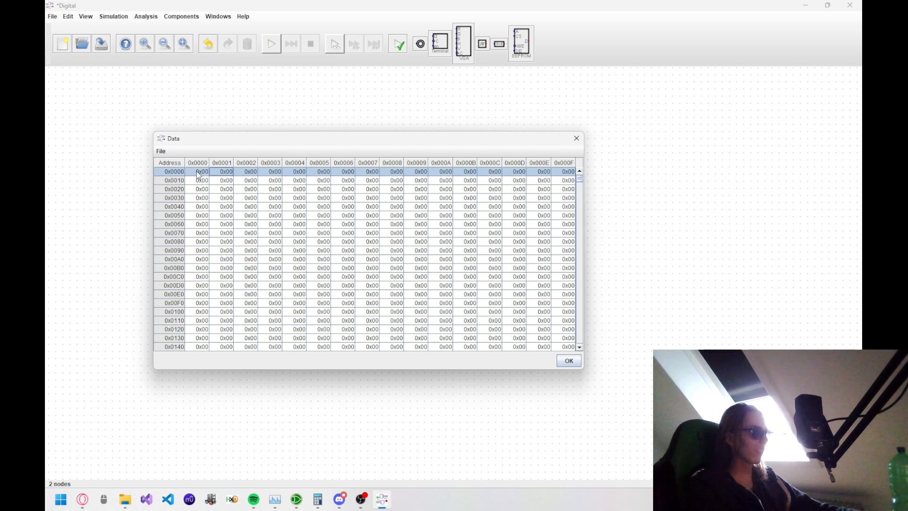
Step: Enter the hex values AA, FF and 55 at the EEPROM's first three addresses and apply the data and settings
{"action": "key", "text": "Left"}
{"action": "type", "text": "AA"}
{"action": "key", "text": "Right"}
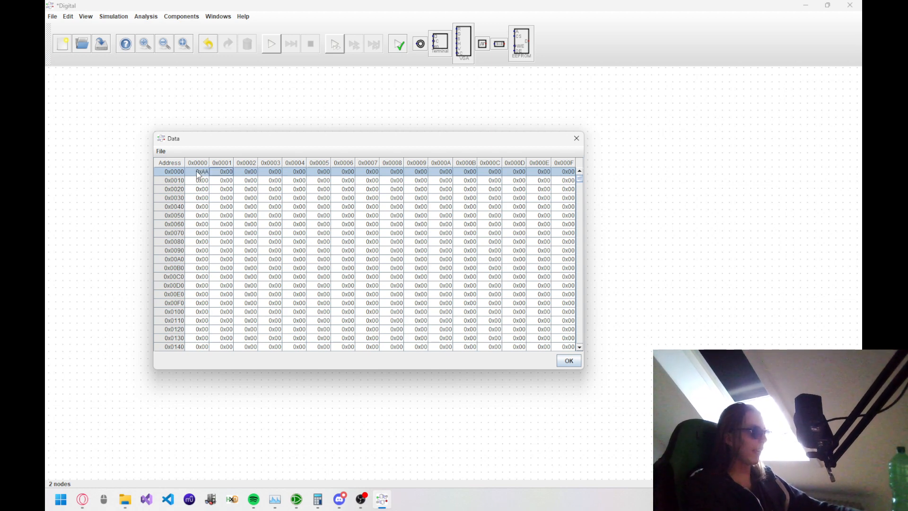
{"action": "type", "text": "FF"}
{"action": "key", "text": "Right"}
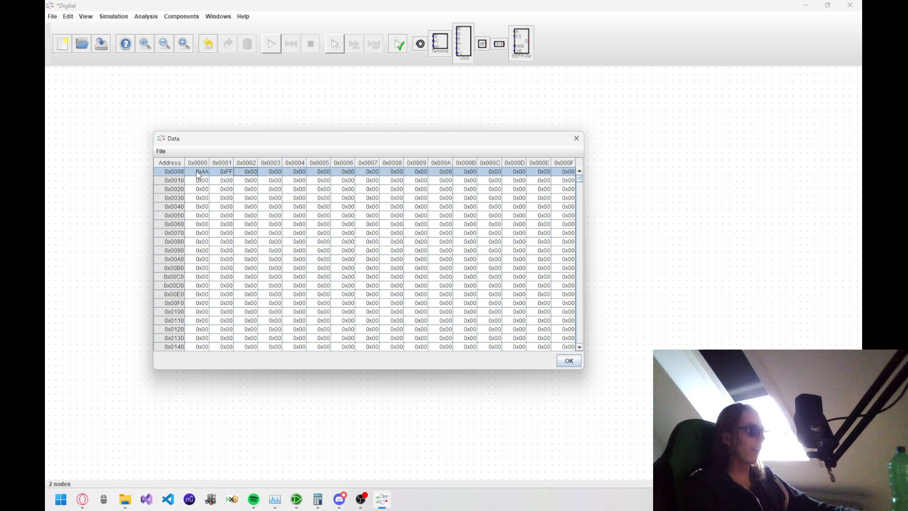
{"action": "type", "text": "55"}
{"action": "key", "text": "Right"}
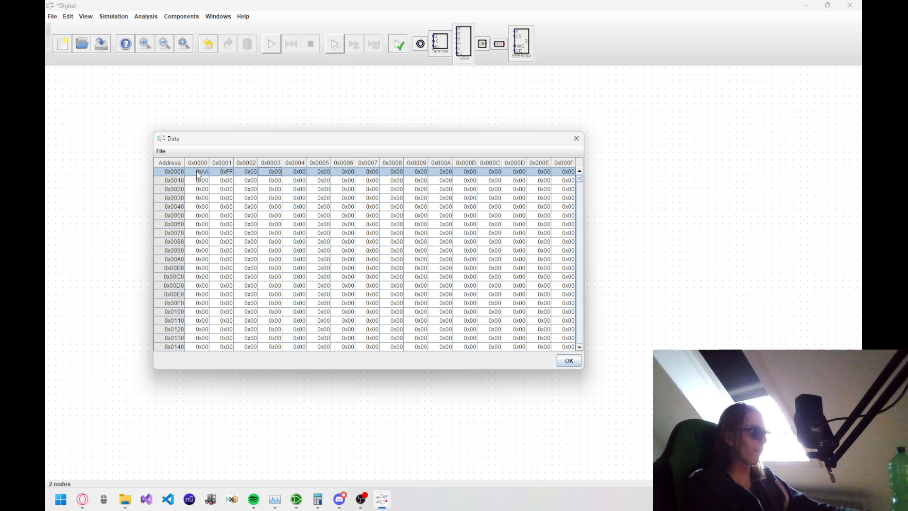
{"action": "key", "text": "Left"}
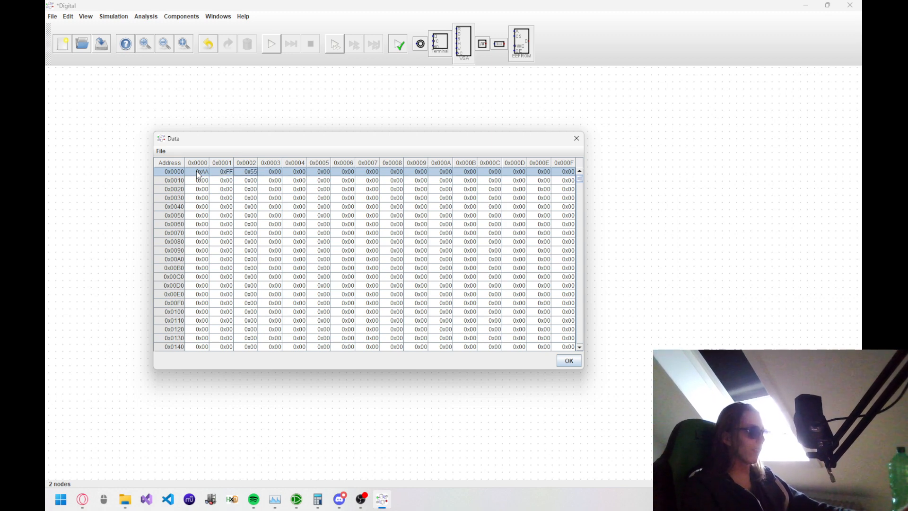
{"action": "left_click", "coordinate": [575, 363]}
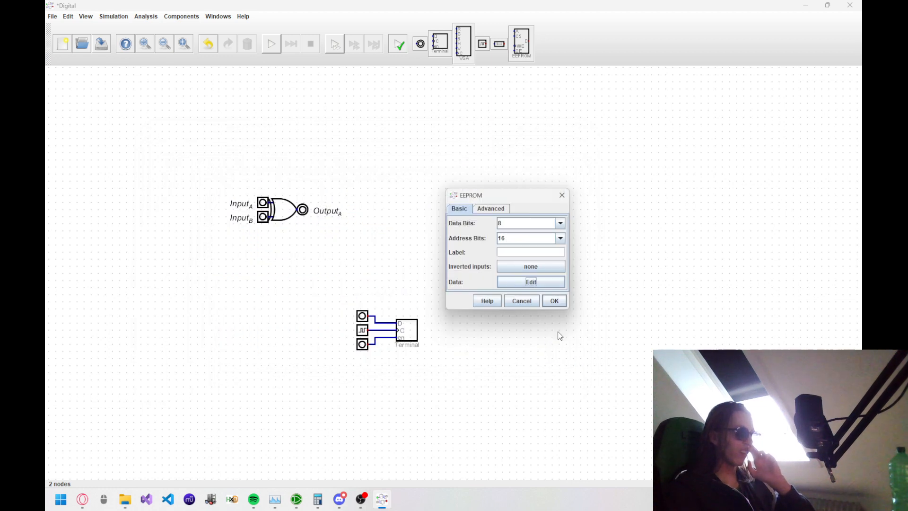
{"action": "left_click", "coordinate": [554, 301]}
Step: Reopen the EEPROM's data table to check the stored values, and close its settings again
{"action": "right_click", "coordinate": [518, 256]}
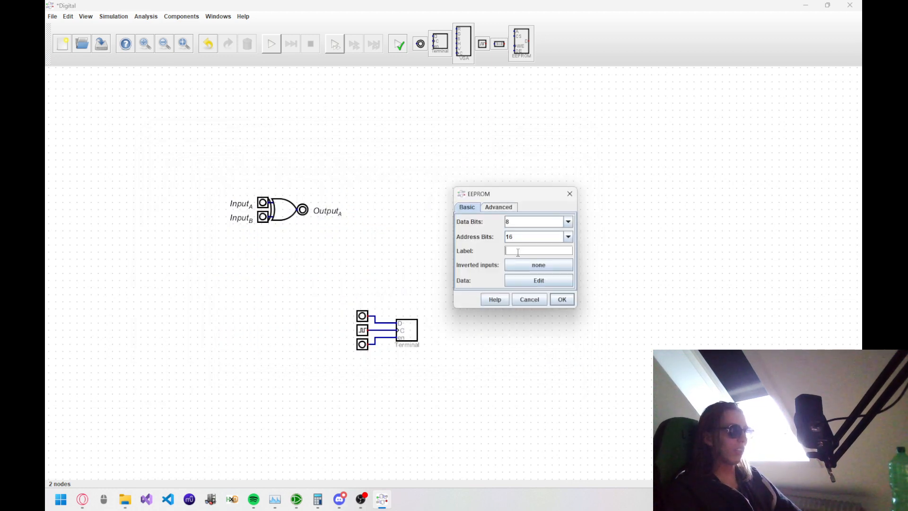
{"action": "left_click", "coordinate": [528, 279]}
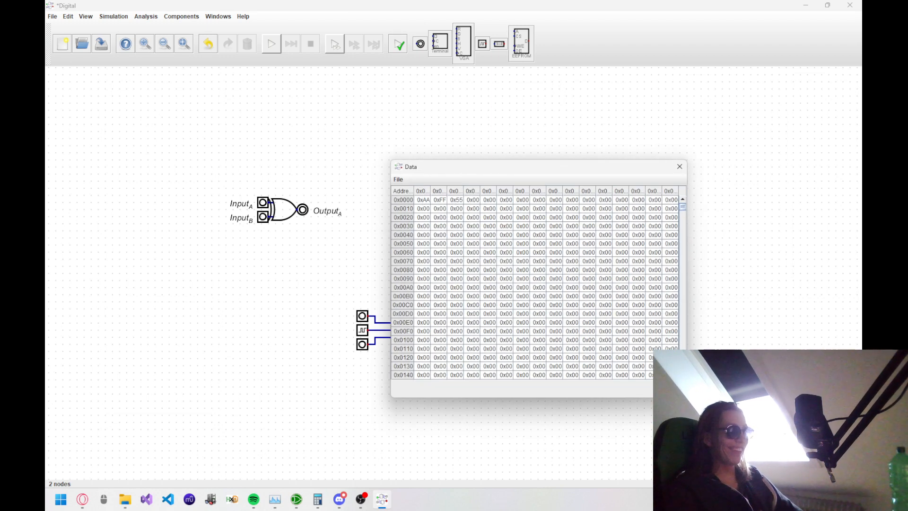
{"action": "left_click", "coordinate": [672, 388]}
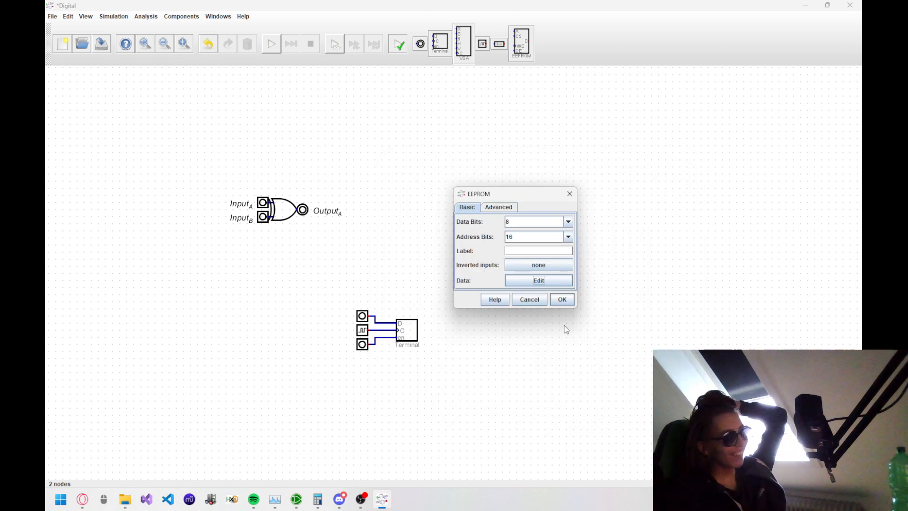
{"action": "left_click", "coordinate": [566, 301]}
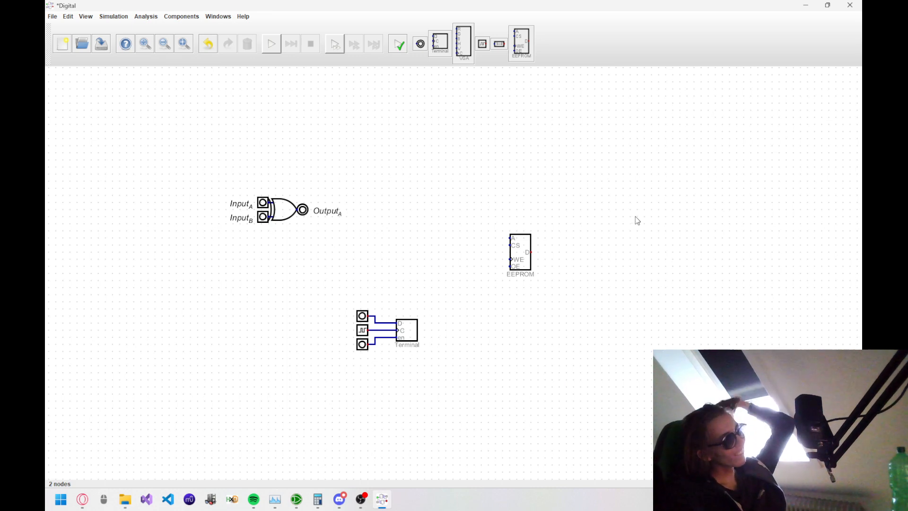
Step: Delete the EEPROM from the circuit
{"action": "left_click_drag", "start_coordinate": [649, 213], "coordinate": [461, 305]}
{"action": "key", "text": "Delete"}
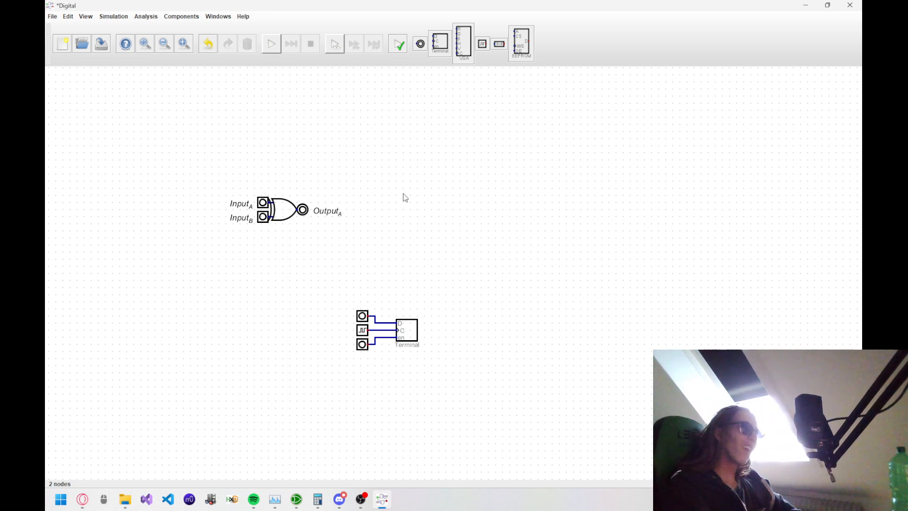
Step: Browse the component library's DIL chips and examine the categories of the 74xx series without placing anything
{"action": "left_click", "coordinate": [190, 18]}
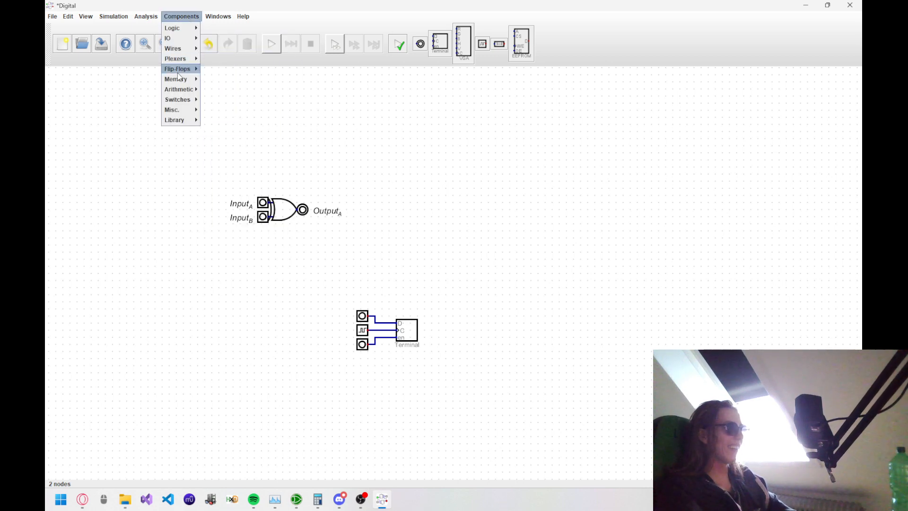
{"action": "mouse_move", "coordinate": [179, 112]}
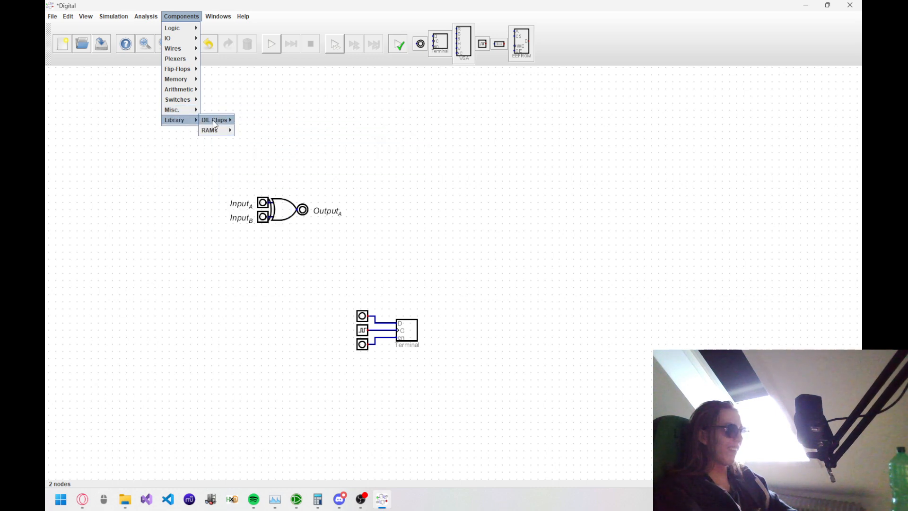
{"action": "mouse_move", "coordinate": [215, 121]}
{"action": "mouse_move", "coordinate": [255, 121]}
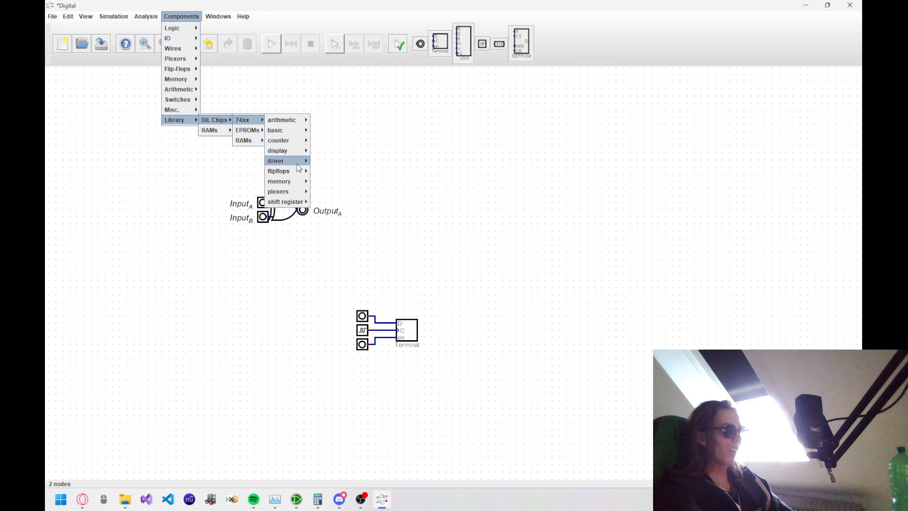
{"action": "mouse_move", "coordinate": [297, 166]}
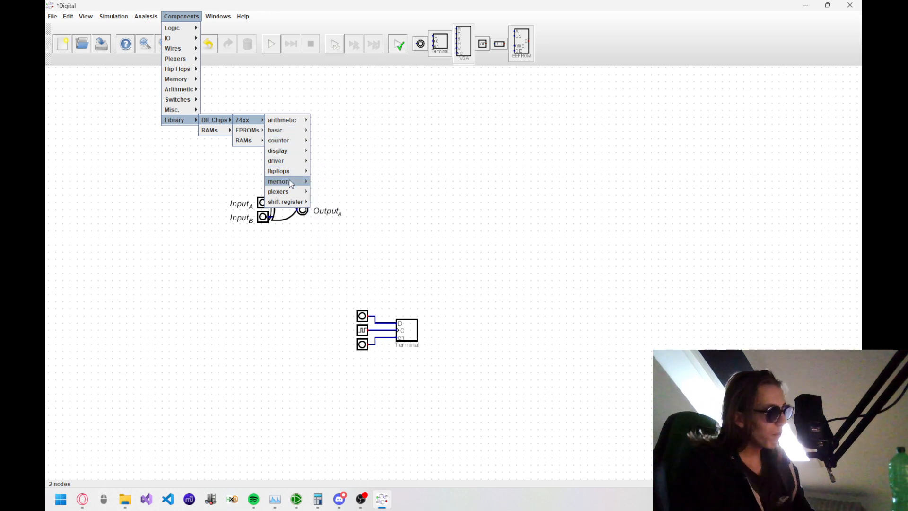
{"action": "mouse_move", "coordinate": [290, 185]}
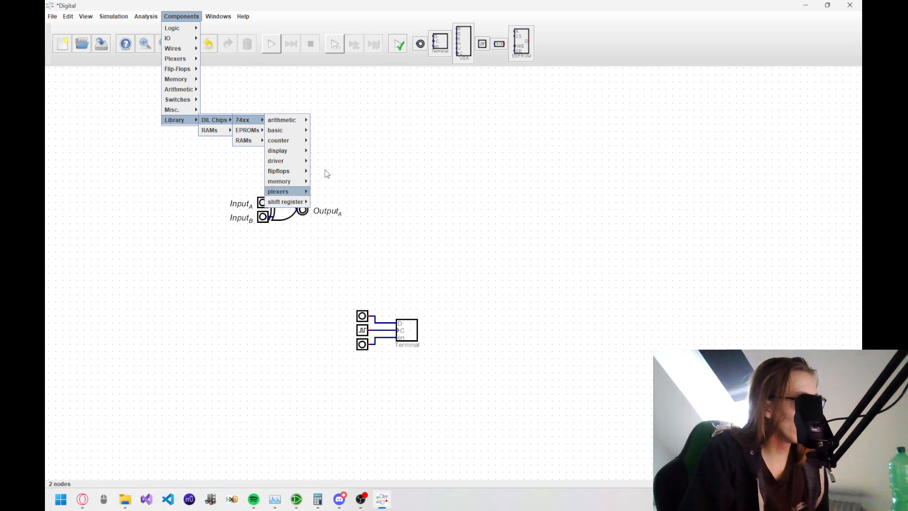
{"action": "left_click", "coordinate": [386, 165]}
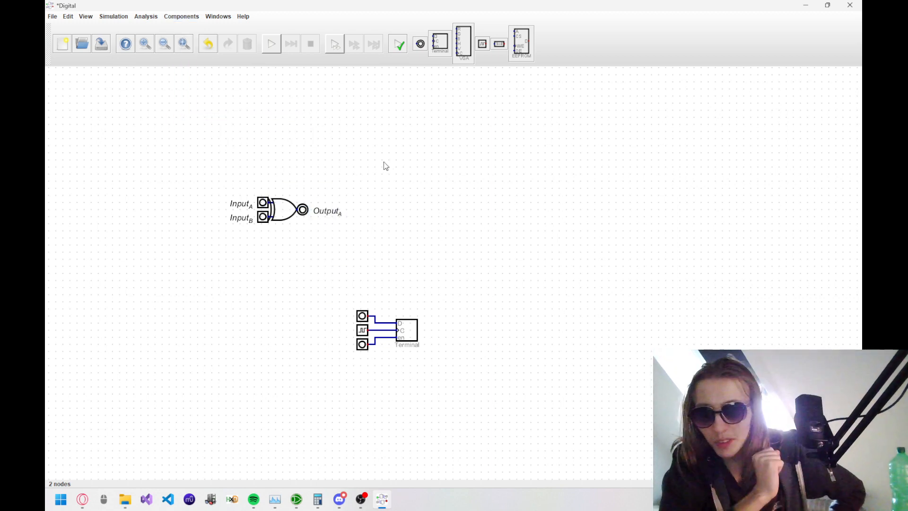
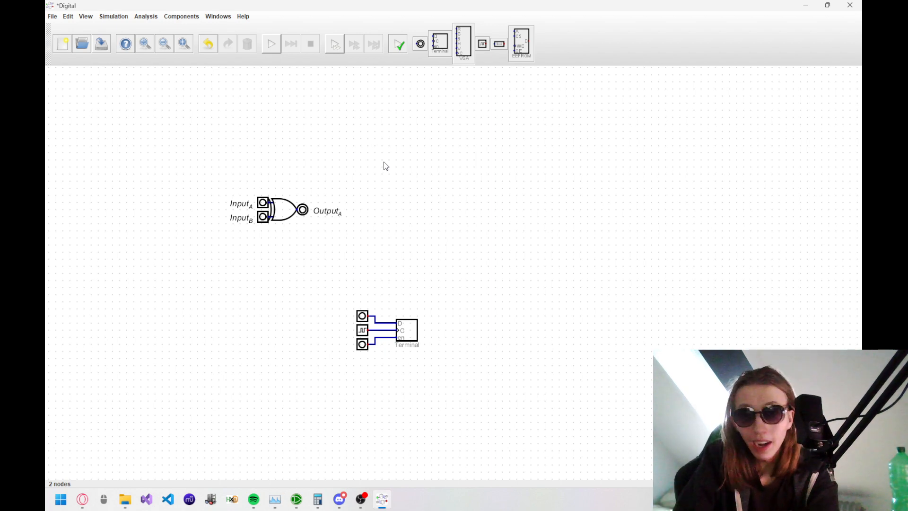
Step: Switch to Logisim-evolution, maximize its window and examine the GPU circuit's running display
{"action": "key", "text": "alt+Tab"}
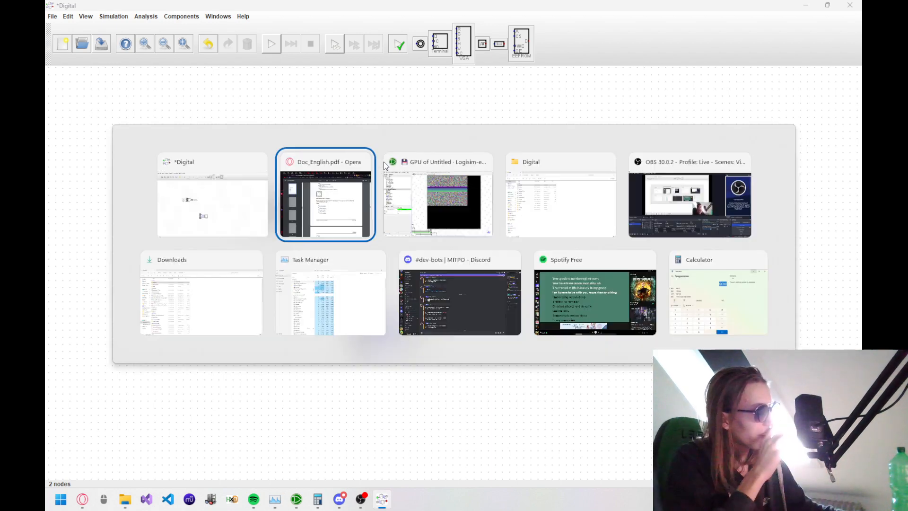
{"action": "key", "text": "alt+Tab"}
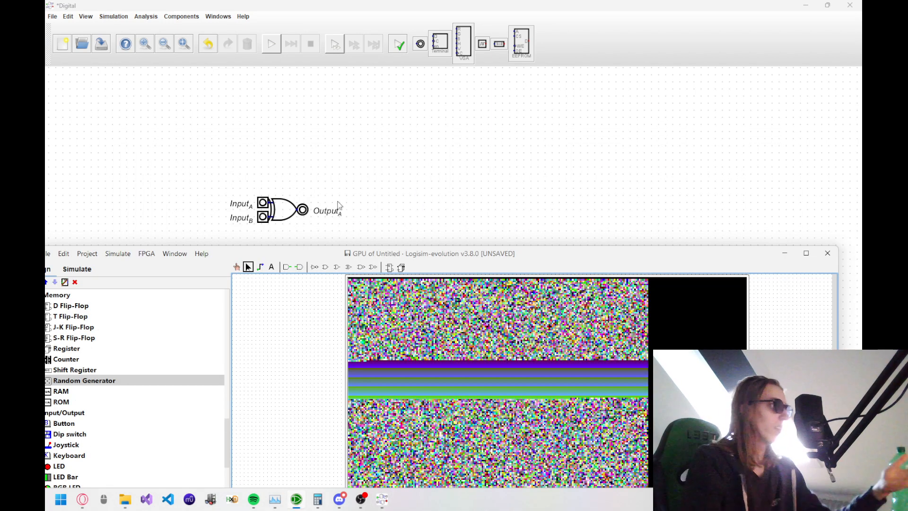
{"action": "double_click", "coordinate": [297, 256]}
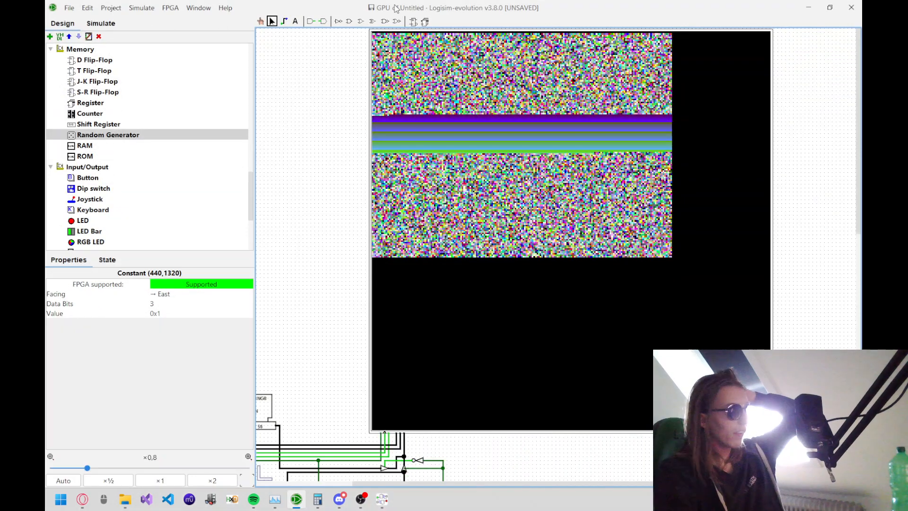
{"action": "scroll", "coordinate": [343, 154], "scroll_direction": "down", "scroll_amount": 3}
{"action": "left_click_drag", "start_coordinate": [343, 154], "coordinate": [386, 246]}
{"action": "key", "text": "ctrl+2"}
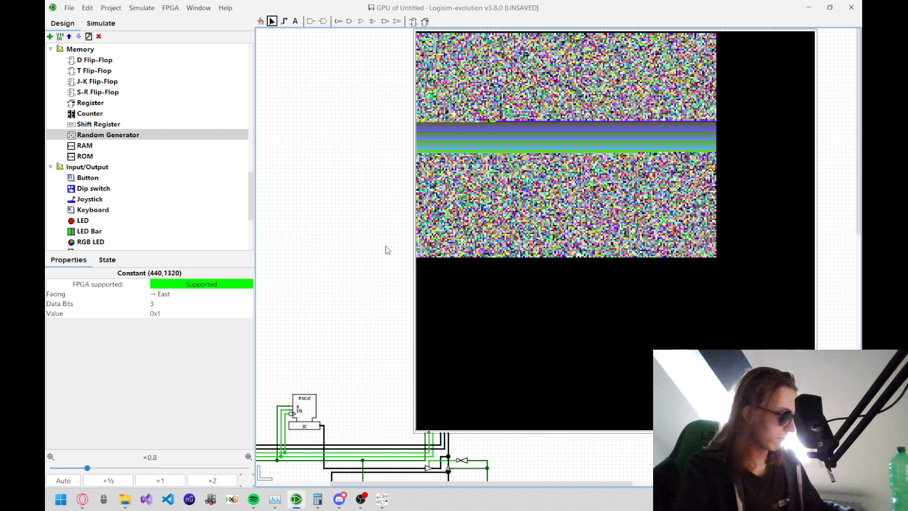
Step: Switch back to Digital and run a speed test on the circuit, dismissing the result message
{"action": "key", "text": "alt+Tab"}
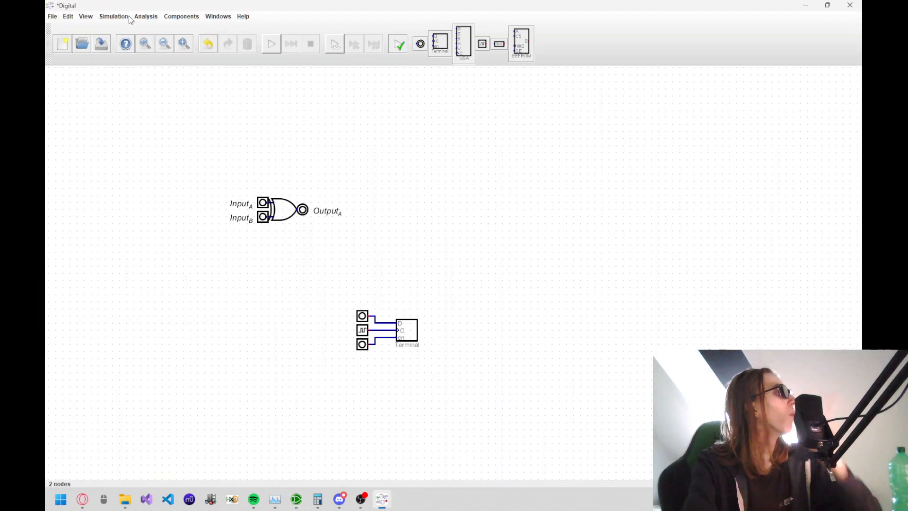
{"action": "left_click", "coordinate": [151, 19]}
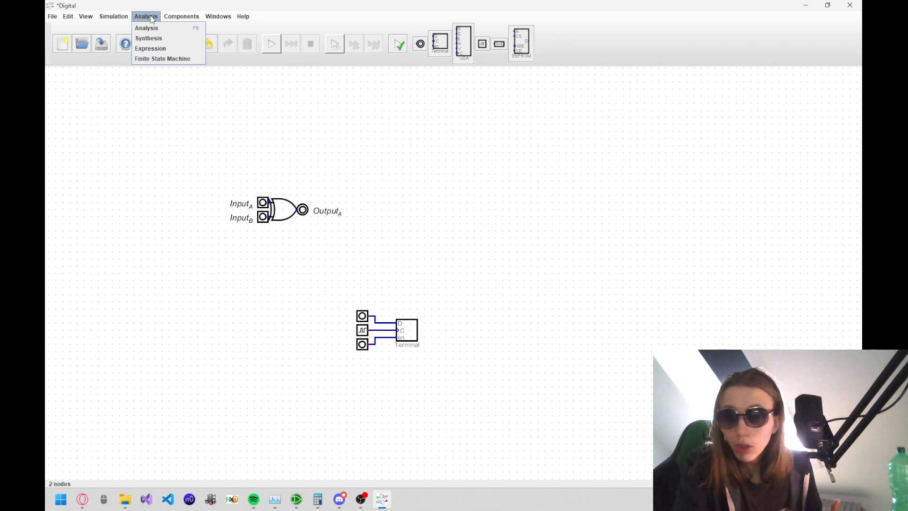
{"action": "mouse_move", "coordinate": [129, 17]}
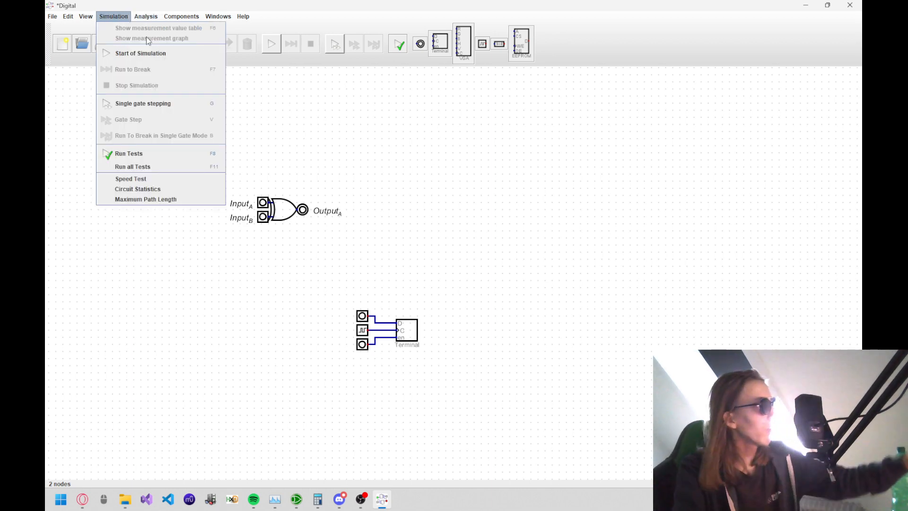
{"action": "left_click", "coordinate": [177, 179]}
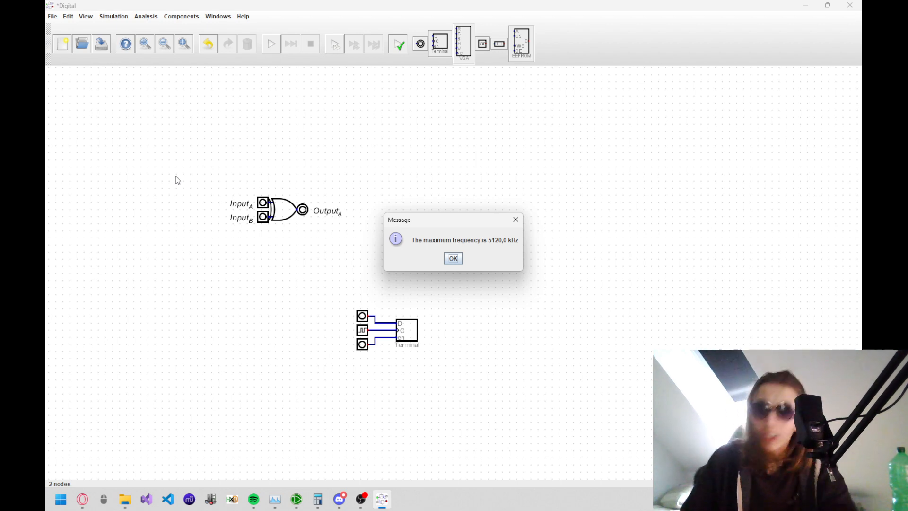
{"action": "key", "text": "Return"}
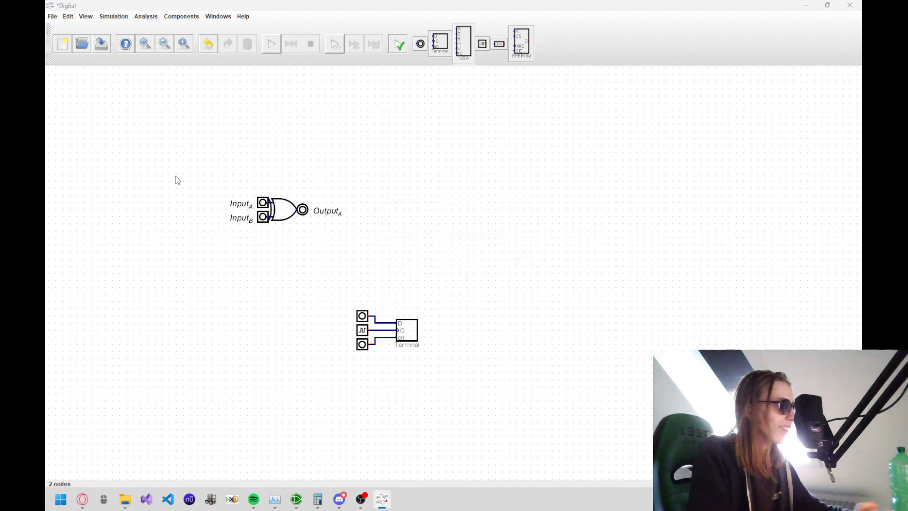
Step: Check the progress of the GPU display in Logisim-evolution and return to Digital
{"action": "key", "text": "alt+Tab"}
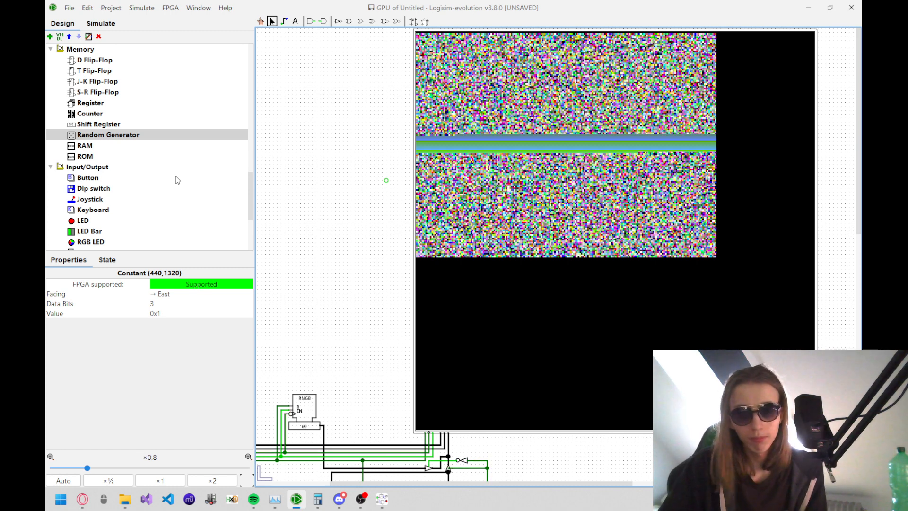
{"action": "key", "text": "alt+Tab"}
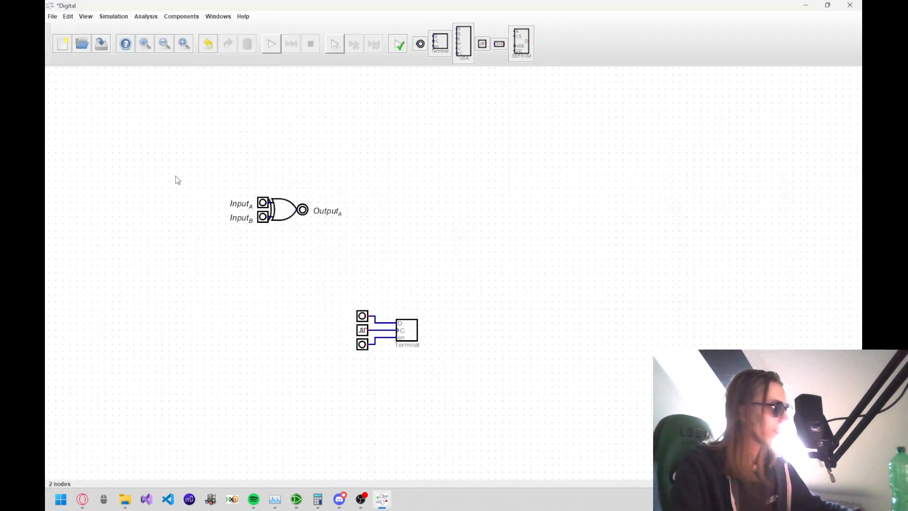
Step: Run another speed test on the current circuit and dismiss its result
{"action": "left_click", "coordinate": [125, 16]}
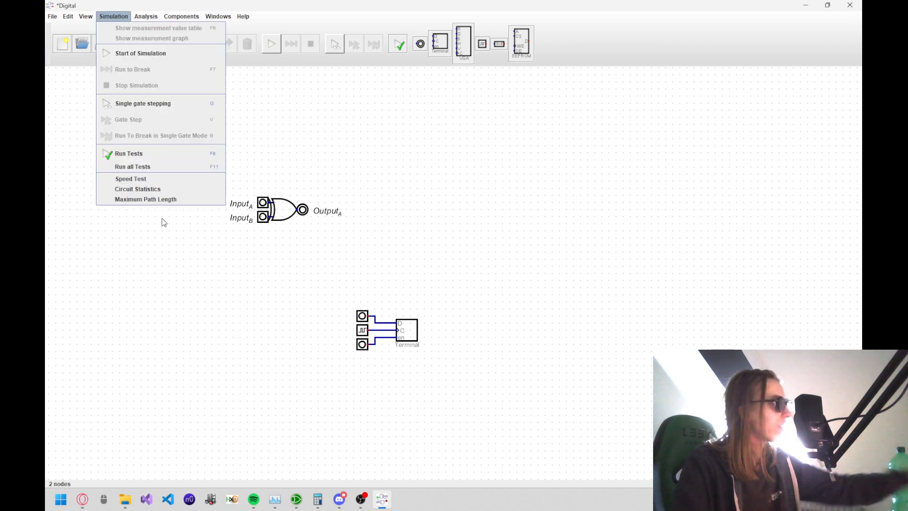
{"action": "left_click", "coordinate": [142, 179]}
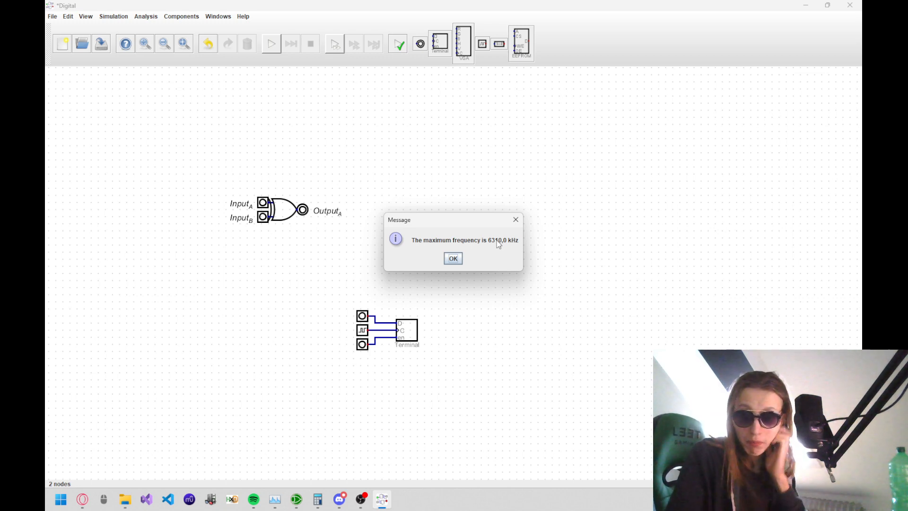
{"action": "key", "text": "Return"}
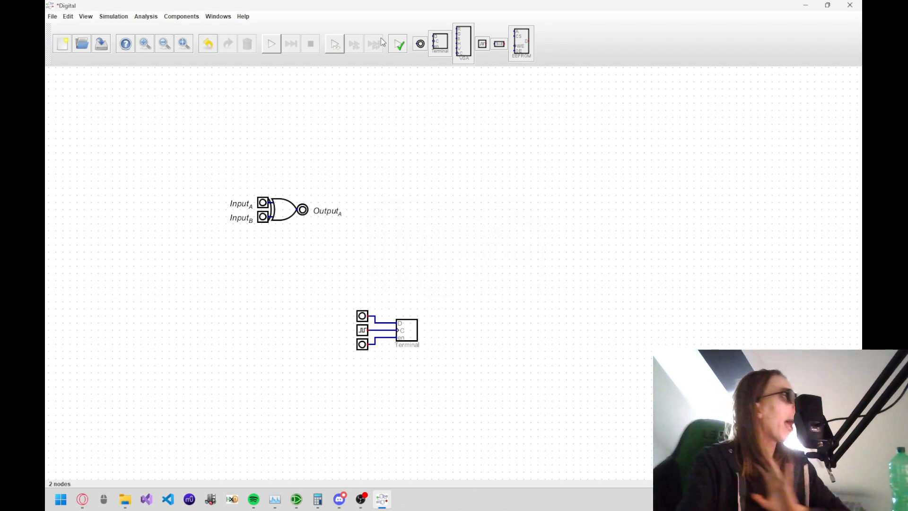
Step: Show the Component Tree View beside the circuit
{"action": "left_click", "coordinate": [112, 17]}
{"action": "mouse_move", "coordinate": [92, 19]}
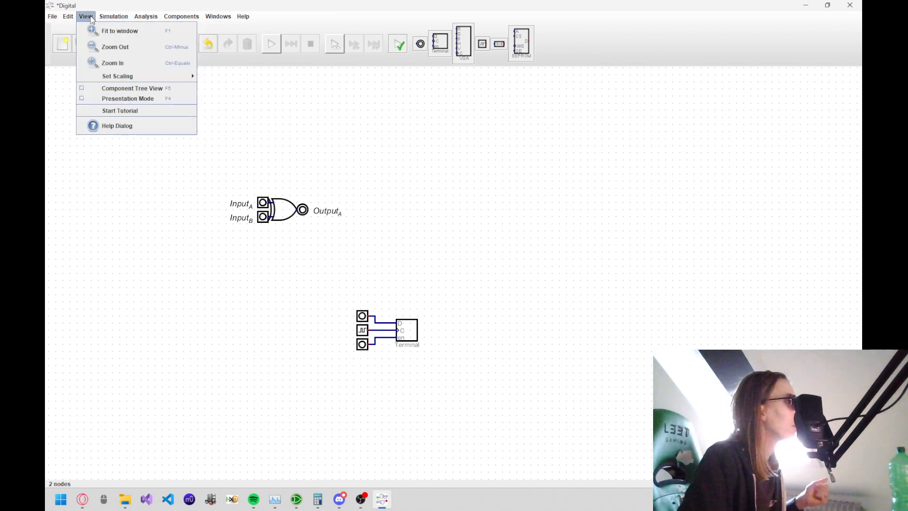
{"action": "left_click", "coordinate": [121, 89]}
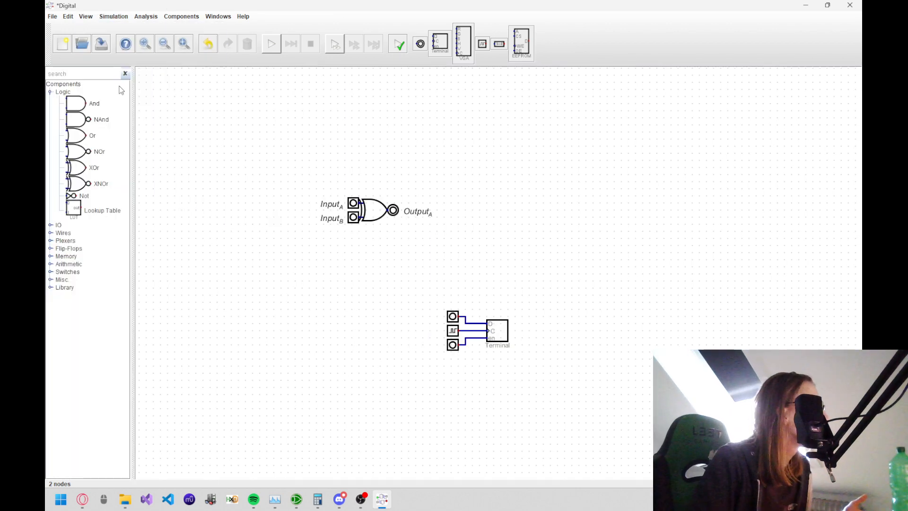
Step: Try out Presentation Mode and switch it off again
{"action": "left_click", "coordinate": [89, 17]}
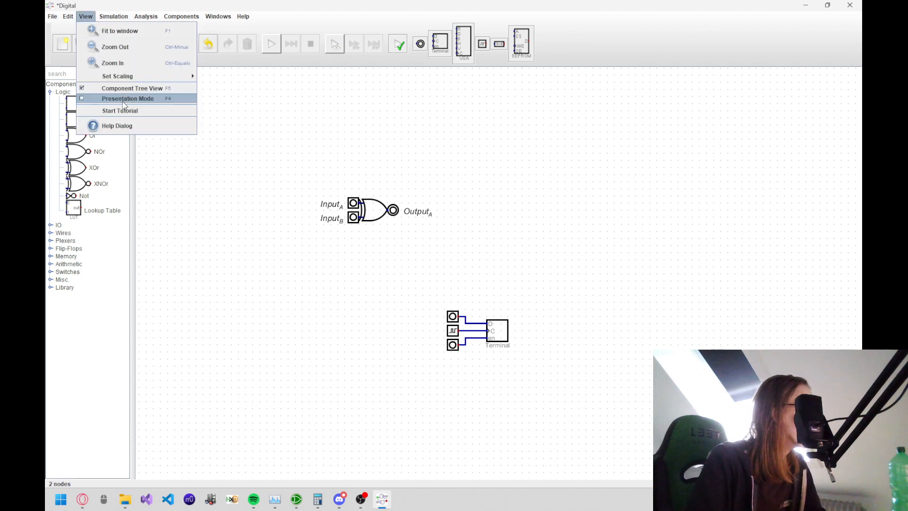
{"action": "left_click", "coordinate": [123, 100]}
{"action": "left_click", "coordinate": [86, 16]}
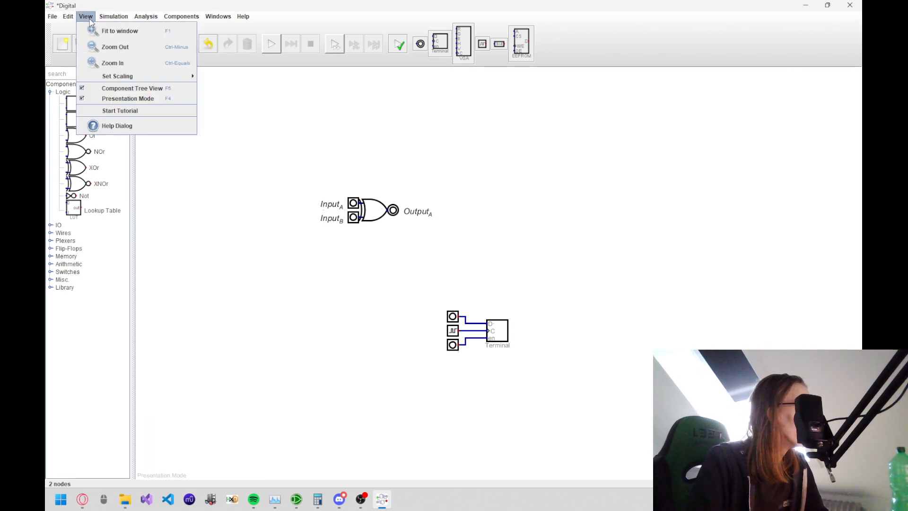
{"action": "left_click", "coordinate": [119, 100]}
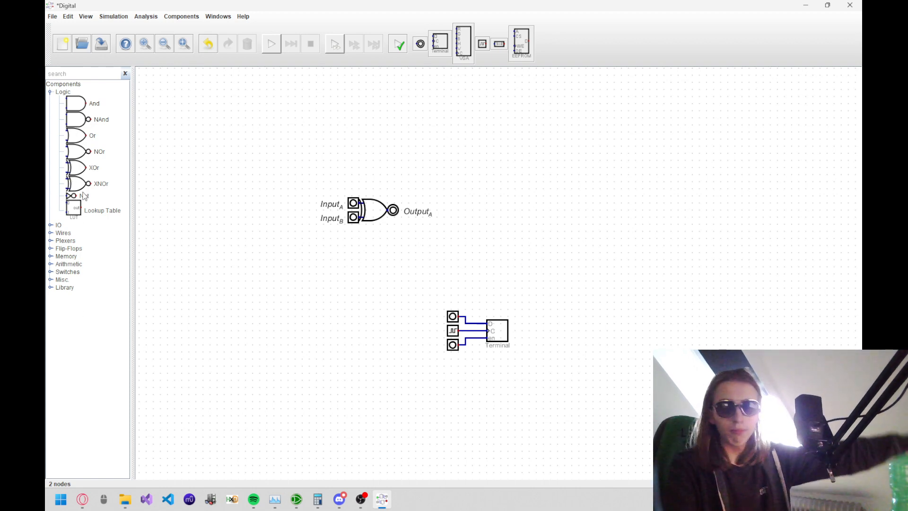
Step: Collapse the Logic category and expand the IO category in the component tree
{"action": "left_click", "coordinate": [50, 92]}
{"action": "double_click", "coordinate": [50, 92]}
{"action": "left_click", "coordinate": [51, 100]}
{"action": "left_click", "coordinate": [51, 99]}
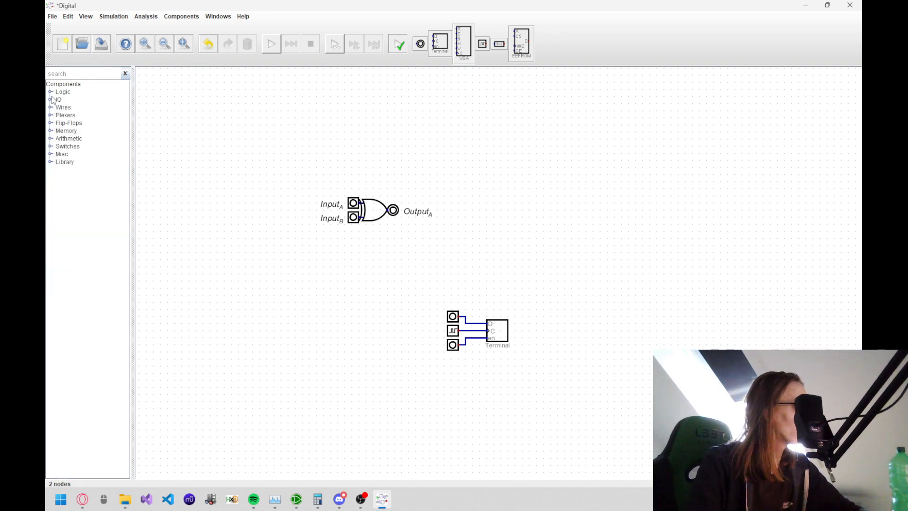
{"action": "left_click", "coordinate": [51, 99]}
Step: Place a Triggered Data Graph to the upper left of the gate circuit and delete it again
{"action": "left_click", "coordinate": [81, 198]}
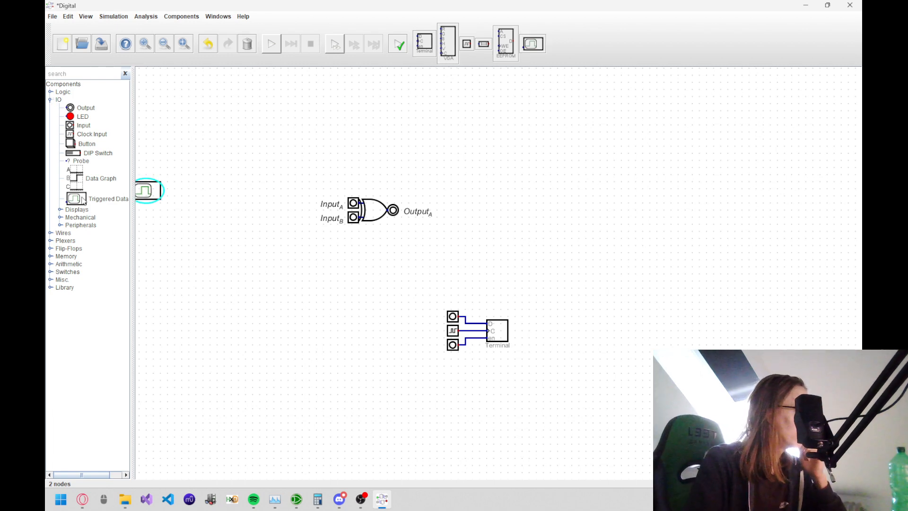
{"action": "left_click", "coordinate": [202, 179]}
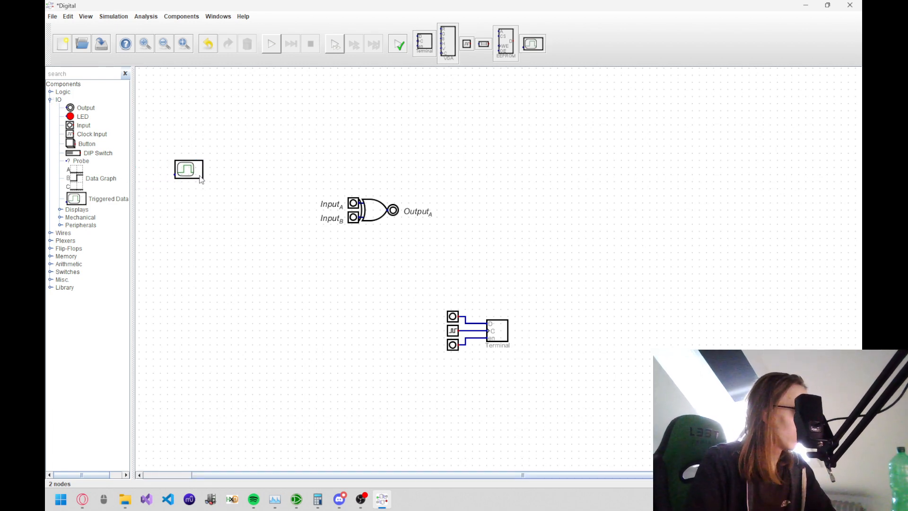
{"action": "left_click", "coordinate": [199, 176]}
{"action": "key", "text": "Delete"}
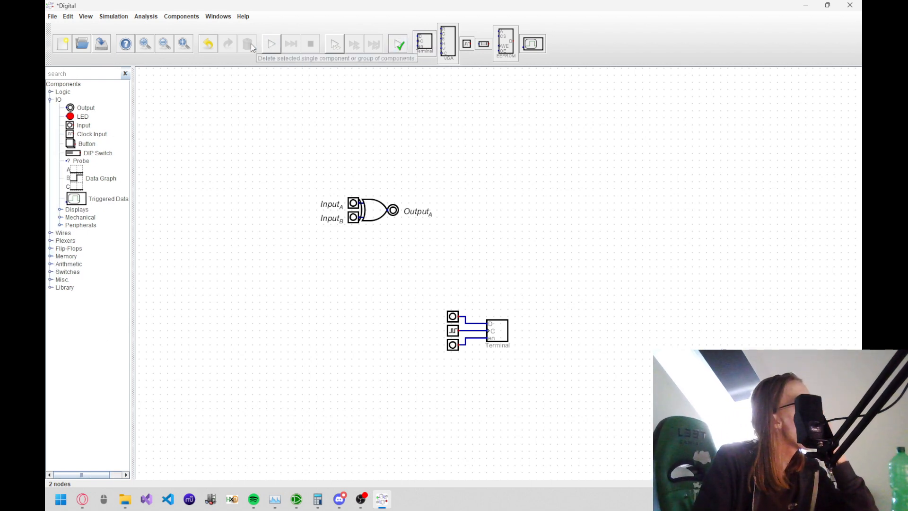
Step: Delete the Terminal below the gate circuit together with its attached inputs, clock and wires
{"action": "left_click", "coordinate": [193, 19]}
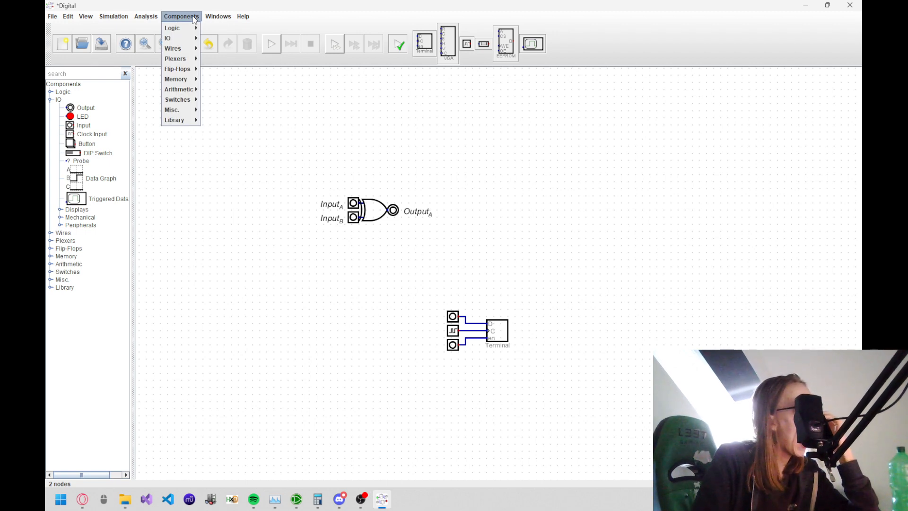
{"action": "left_click", "coordinate": [193, 18]}
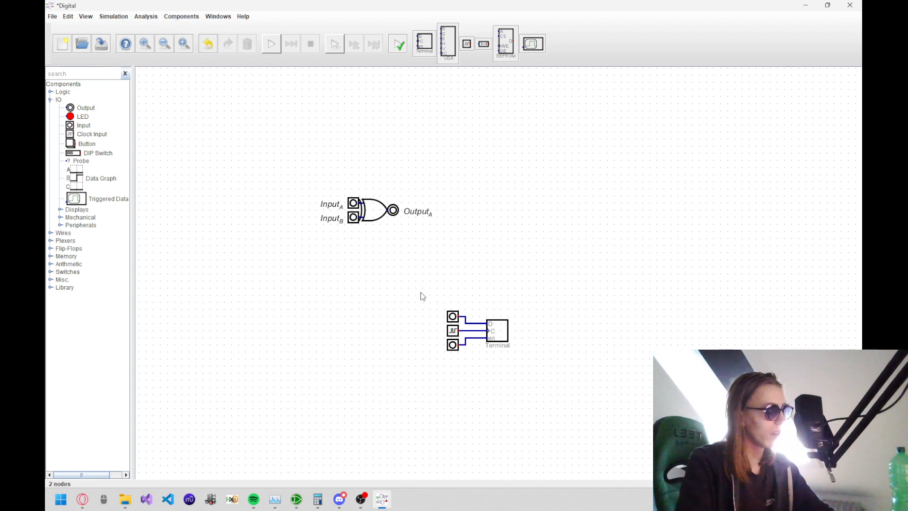
{"action": "left_click_drag", "start_coordinate": [422, 296], "coordinate": [550, 389]}
{"action": "key", "text": "Delete"}
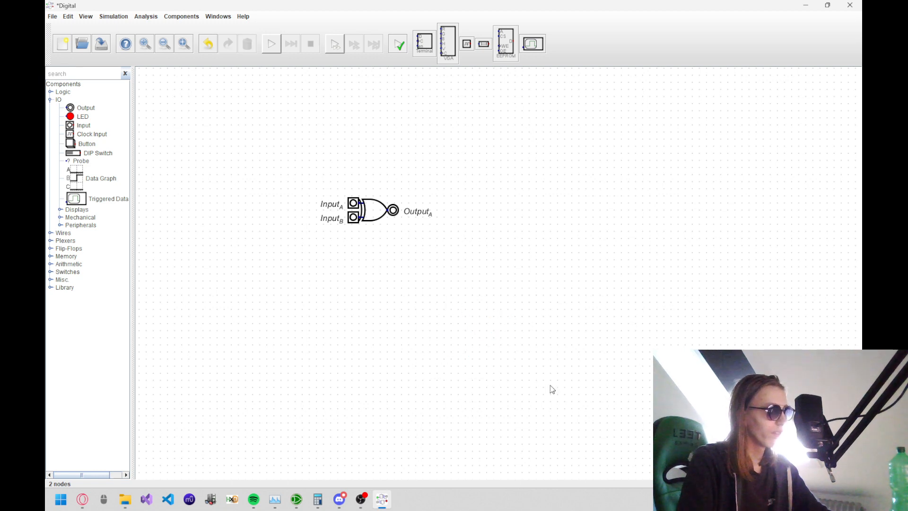
{"action": "left_click", "coordinate": [337, 245]}
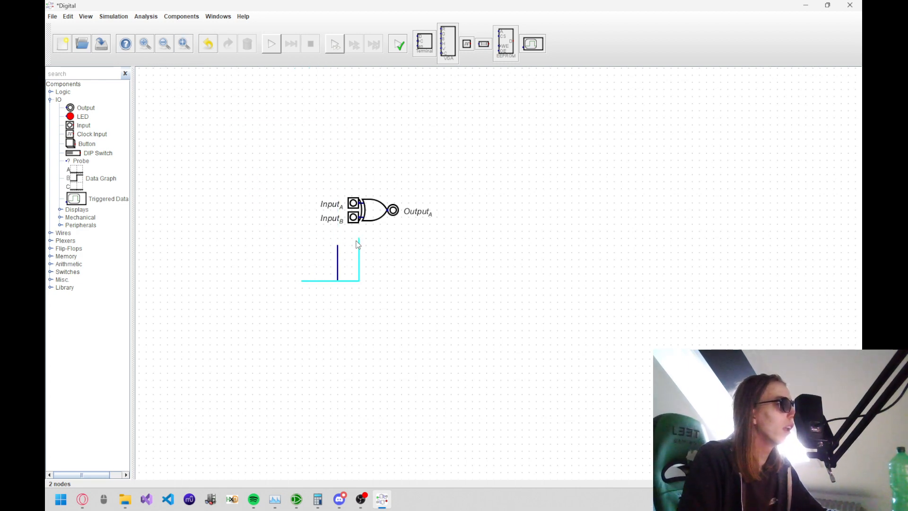
{"action": "key", "text": "Escape"}
{"action": "key", "text": "ctrl+z"}
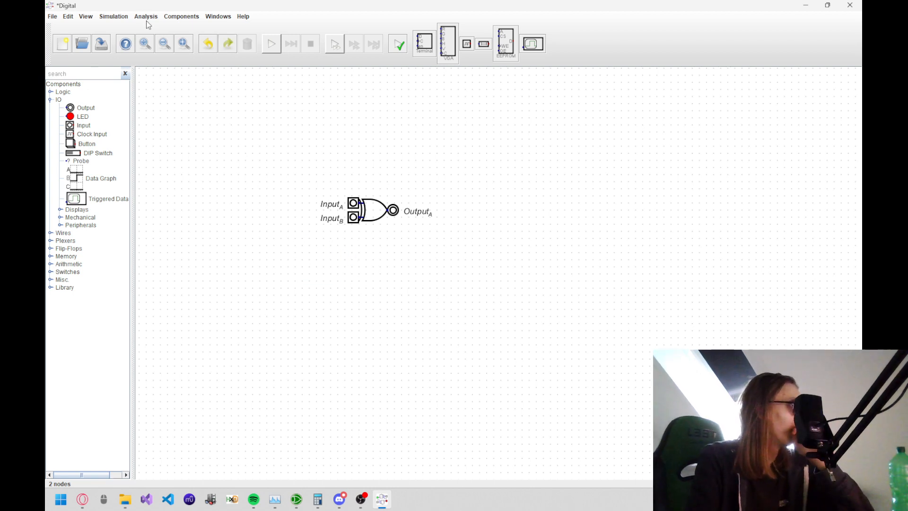
Step: Examine the component categories, including the Switches and Wires entries, without placing anything
{"action": "left_click", "coordinate": [182, 17]}
{"action": "mouse_move", "coordinate": [195, 99]}
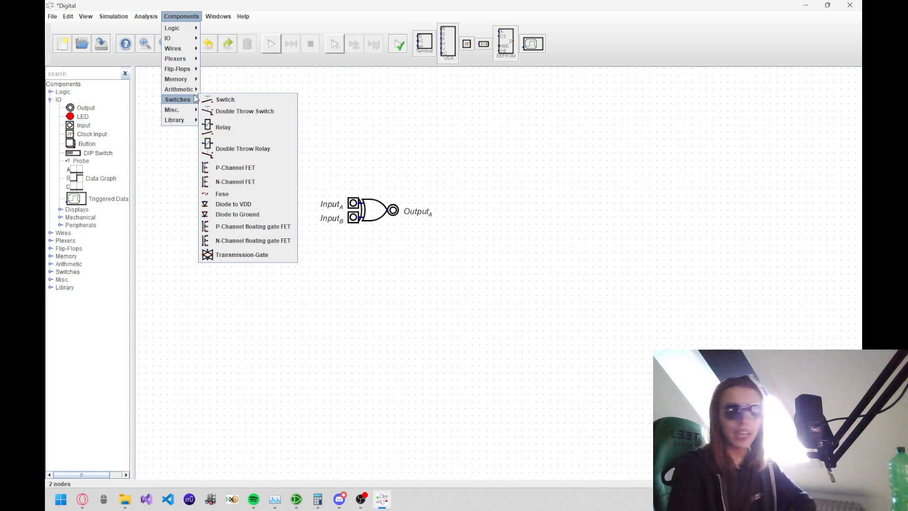
{"action": "mouse_move", "coordinate": [180, 63]}
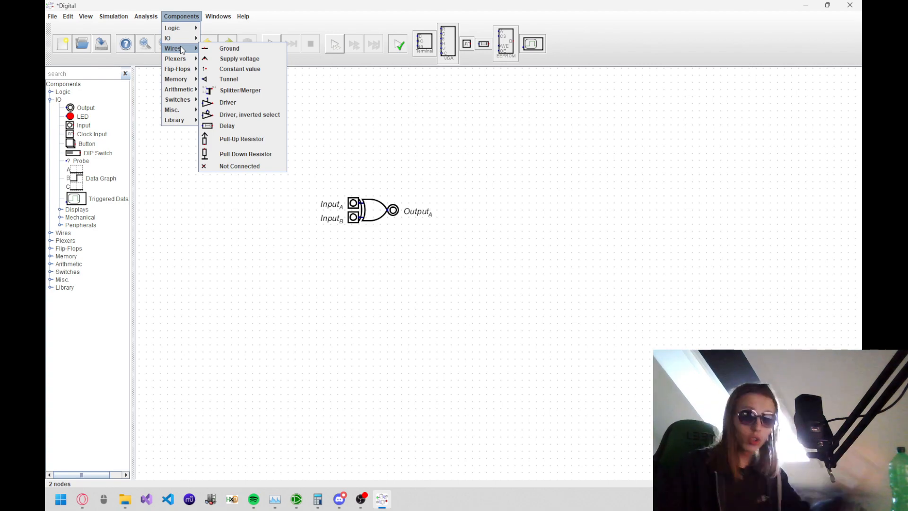
Step: Check the GPU display in Logisim-evolution, switch to Doc_English.pdf in the browser and find section 3.2, LED with two connections
{"action": "key", "text": "alt+Tab"}
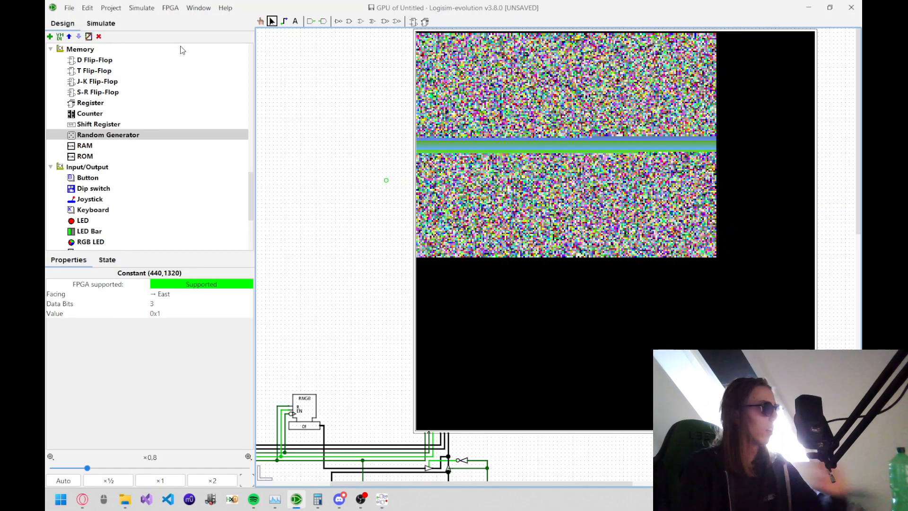
{"action": "key", "text": "alt+Tab"}
{"action": "key", "text": "alt+Tab"}
{"action": "key", "text": "alt+Tab"}
{"action": "scroll", "coordinate": [489, 187], "scroll_direction": "up", "scroll_amount": 10}
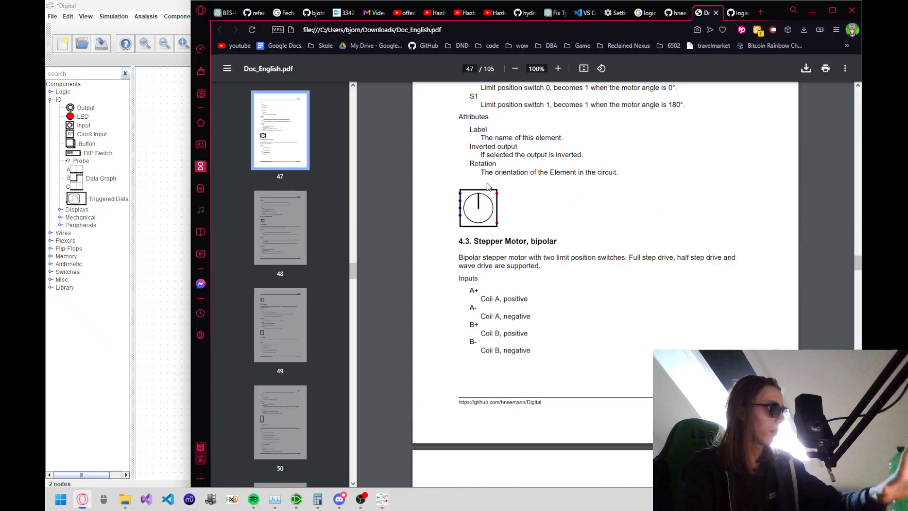
{"action": "scroll", "coordinate": [488, 187], "scroll_direction": "up", "scroll_amount": 10}
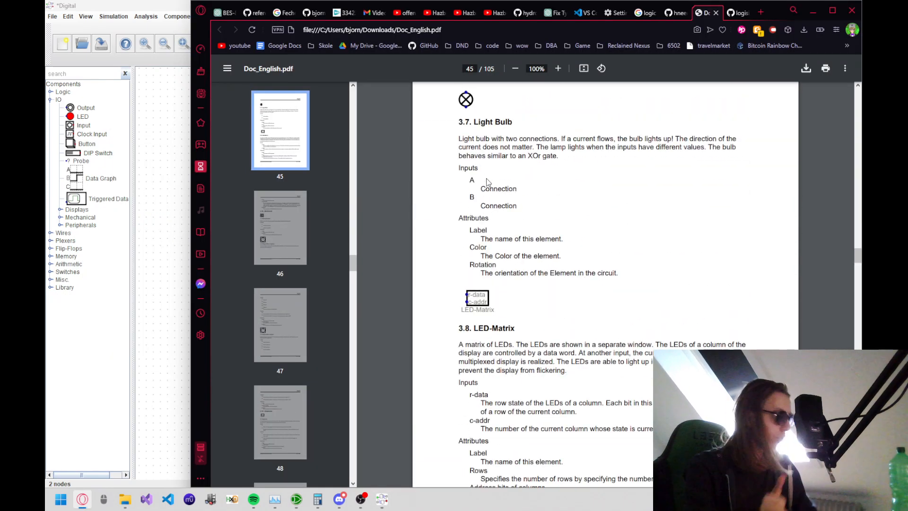
{"action": "scroll", "coordinate": [487, 178], "scroll_direction": "up", "scroll_amount": 10}
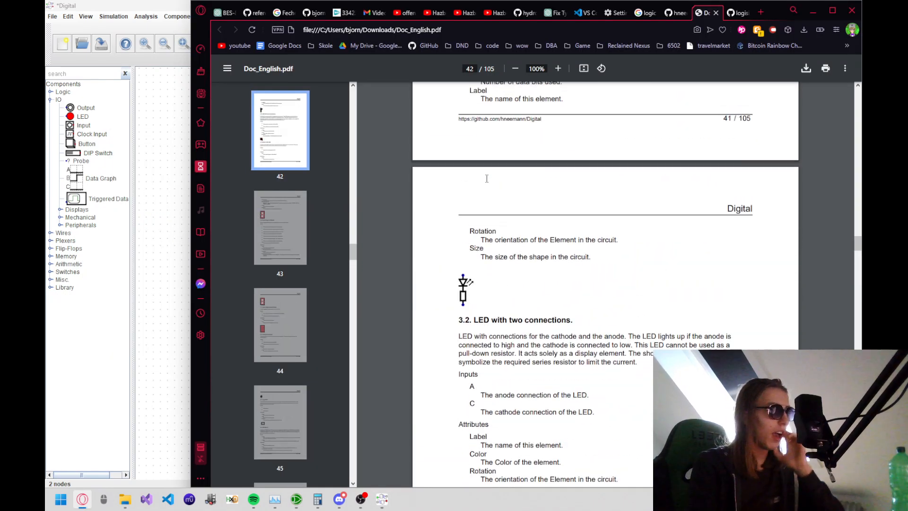
{"action": "scroll", "coordinate": [487, 181], "scroll_direction": "up", "scroll_amount": 6}
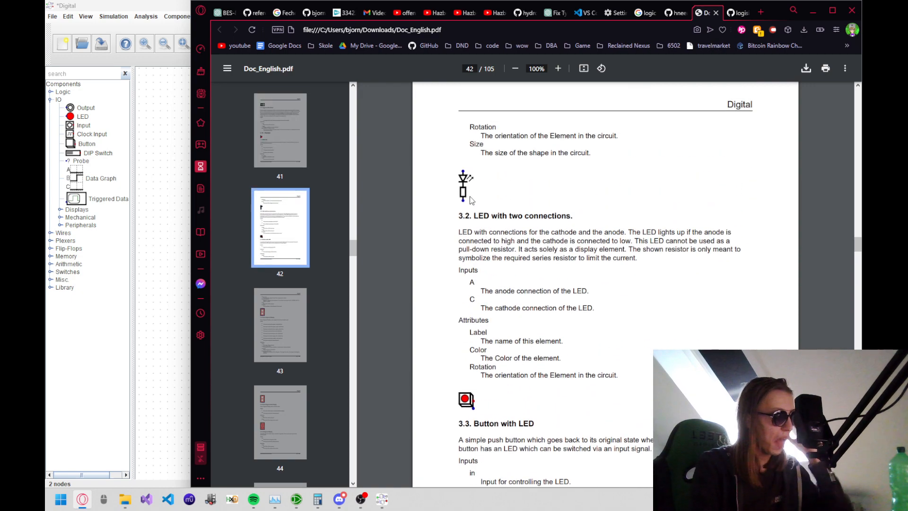
Step: Read the description and the attributes of the LED with two connections in the manual
{"action": "left_click_drag", "start_coordinate": [458, 231], "coordinate": [639, 263]}
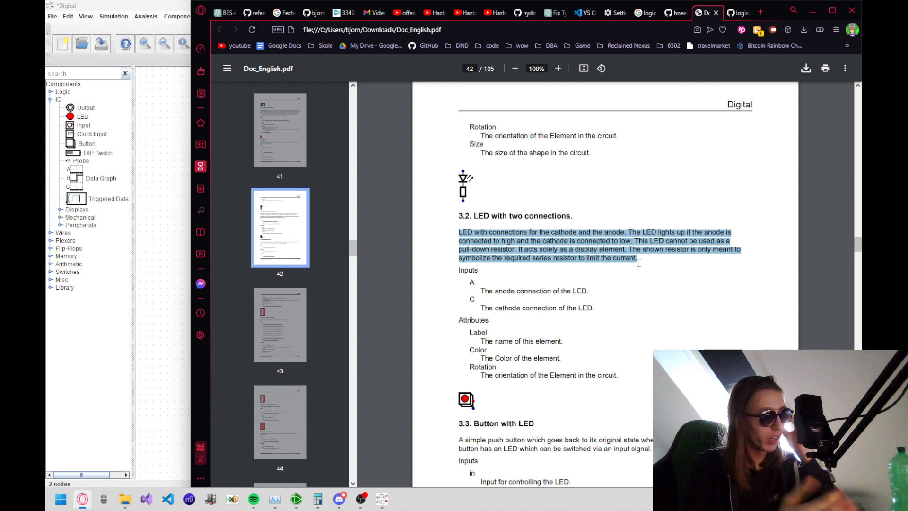
{"action": "left_click", "coordinate": [564, 311]}
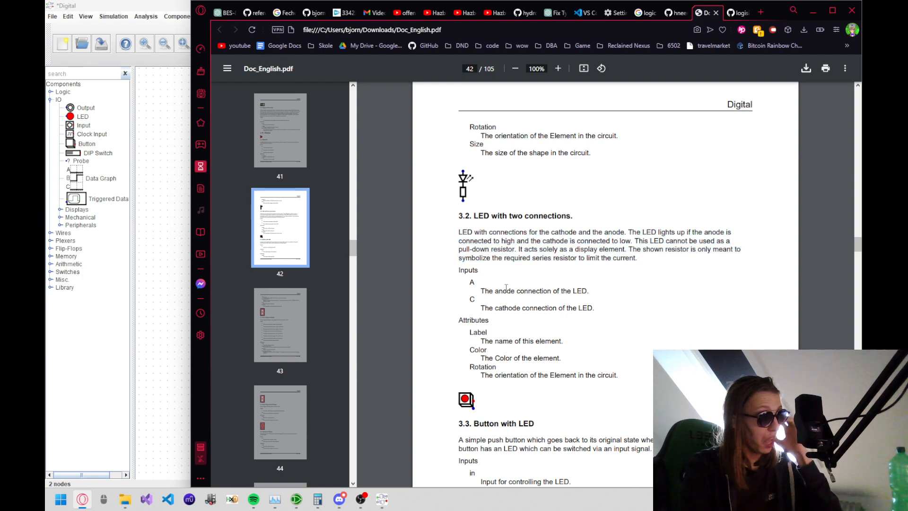
{"action": "left_click_drag", "start_coordinate": [500, 342], "coordinate": [620, 378]}
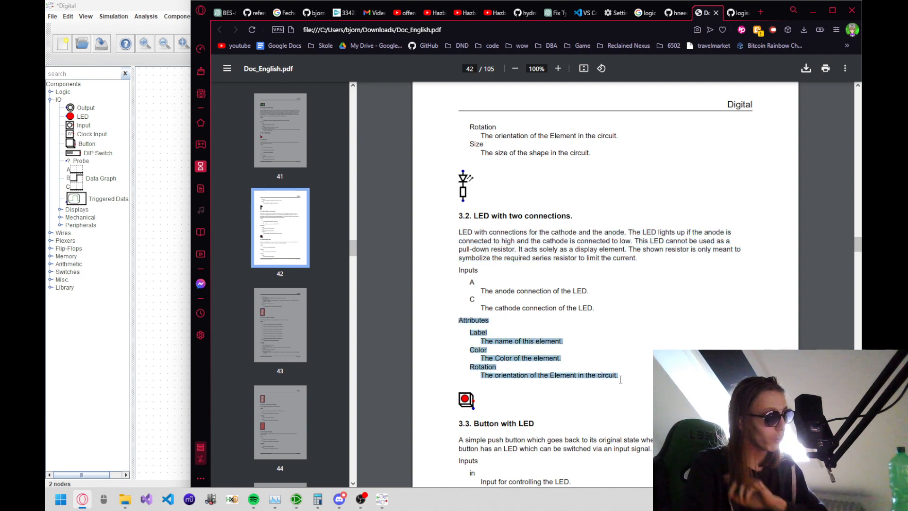
{"action": "left_click", "coordinate": [621, 379]}
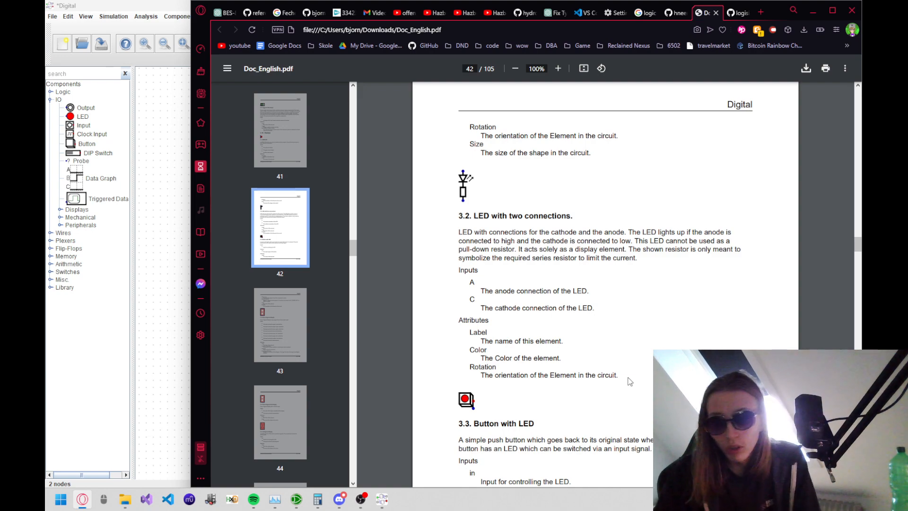
Step: Go back to the General chapter of the manual and read its Introduction and First Steps sections
{"action": "scroll", "coordinate": [630, 381], "scroll_direction": "up", "scroll_amount": 7}
{"action": "scroll", "coordinate": [630, 381], "scroll_direction": "up", "scroll_amount": 20}
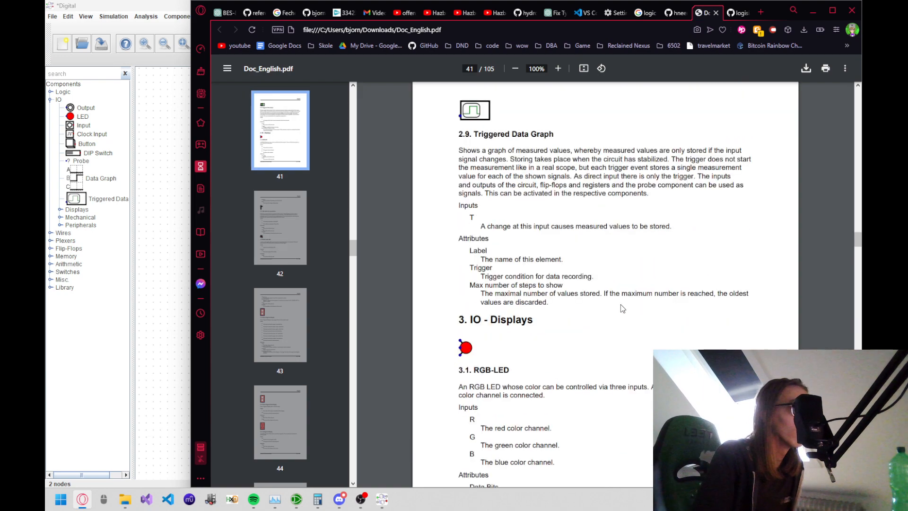
{"action": "scroll", "coordinate": [558, 117], "scroll_direction": "up", "scroll_amount": 20}
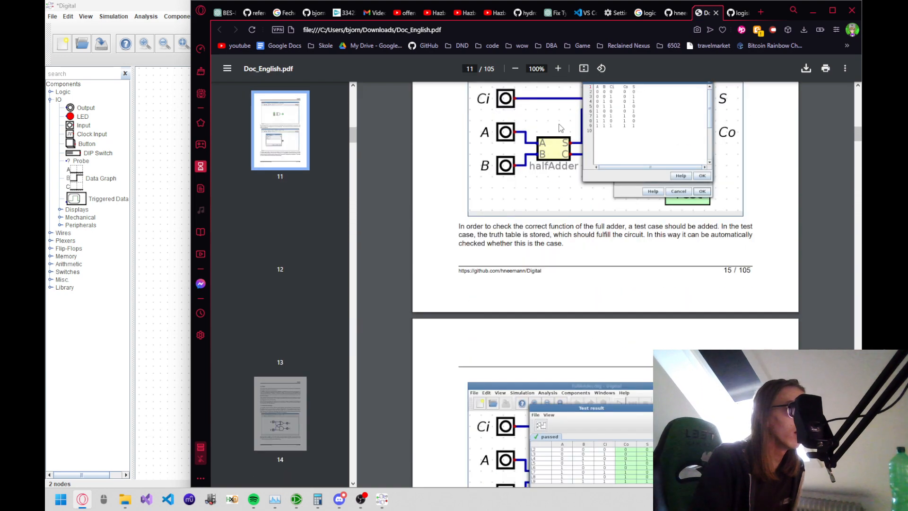
{"action": "scroll", "coordinate": [559, 179], "scroll_direction": "up", "scroll_amount": 7}
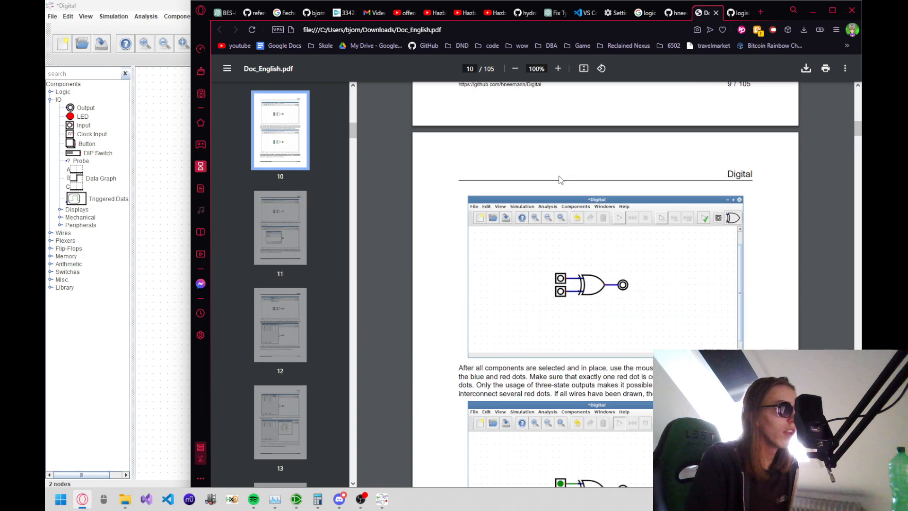
{"action": "scroll", "coordinate": [560, 179], "scroll_direction": "up", "scroll_amount": 15}
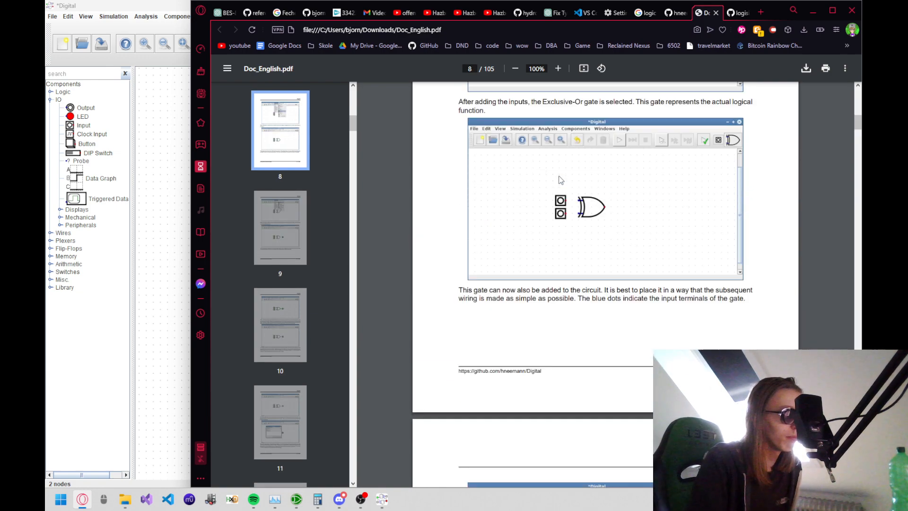
{"action": "scroll", "coordinate": [560, 180], "scroll_direction": "up", "scroll_amount": 13}
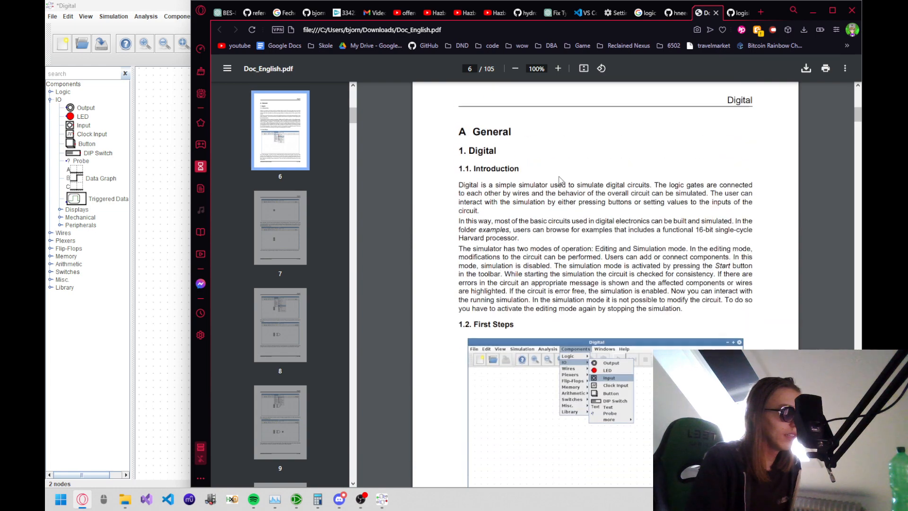
{"action": "scroll", "coordinate": [560, 178], "scroll_direction": "down", "scroll_amount": 5}
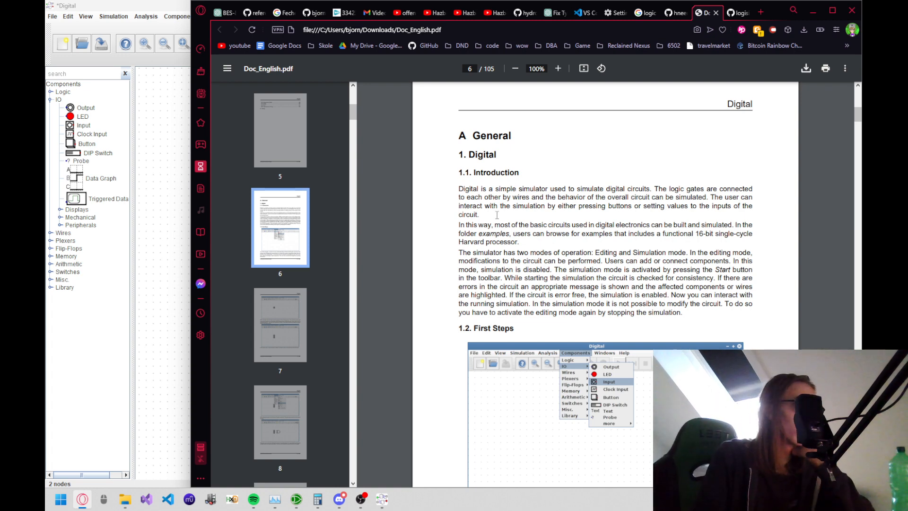
{"action": "left_click_drag", "start_coordinate": [496, 226], "coordinate": [617, 234]}
{"action": "left_click", "coordinate": [617, 234]}
{"action": "scroll", "coordinate": [617, 234], "scroll_direction": "down", "scroll_amount": 15}
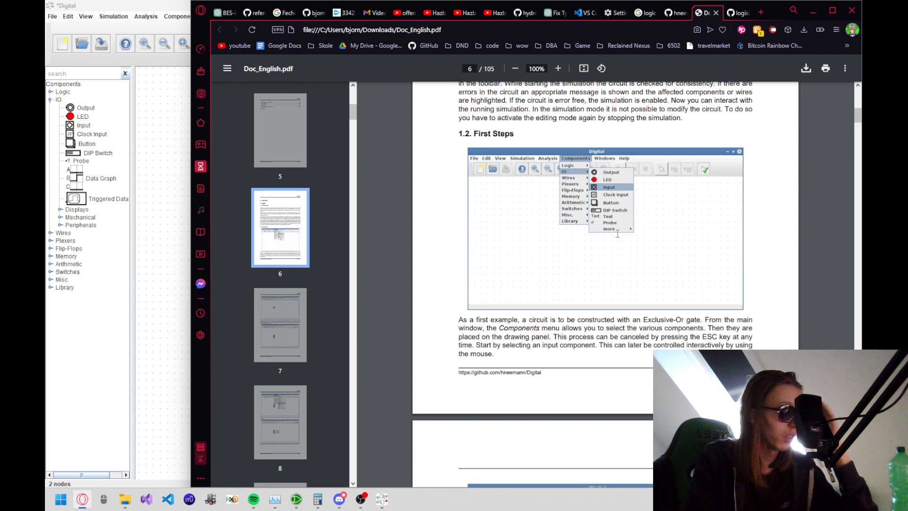
Step: Read the rest of the manual's First Steps example, from placing the Exclusive-Or gate to labelling, truth table analysis and K-map
{"action": "scroll", "coordinate": [617, 233], "scroll_direction": "down", "scroll_amount": 20}
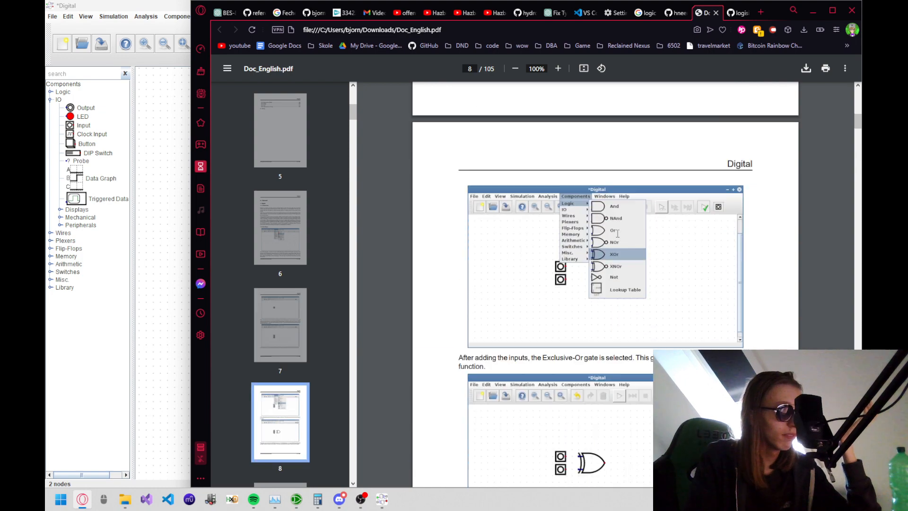
{"action": "scroll", "coordinate": [617, 233], "scroll_direction": "down", "scroll_amount": 20}
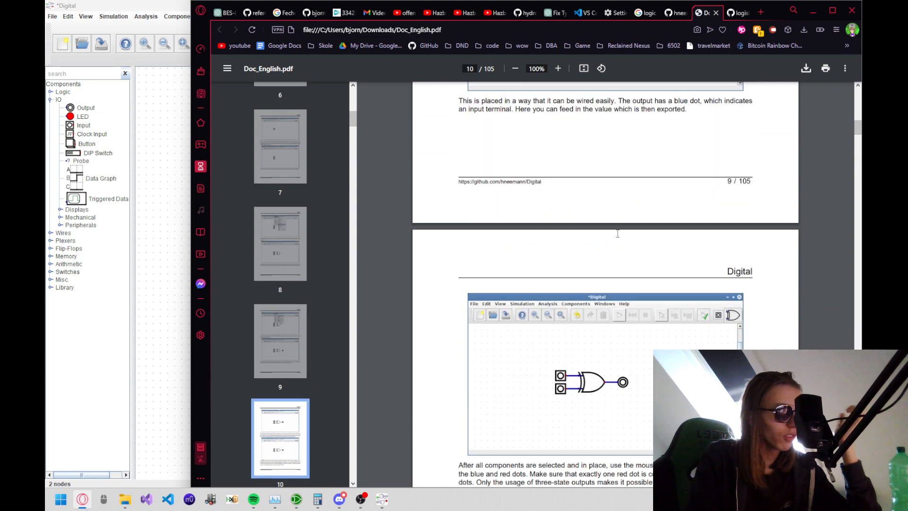
{"action": "scroll", "coordinate": [618, 233], "scroll_direction": "down", "scroll_amount": 15}
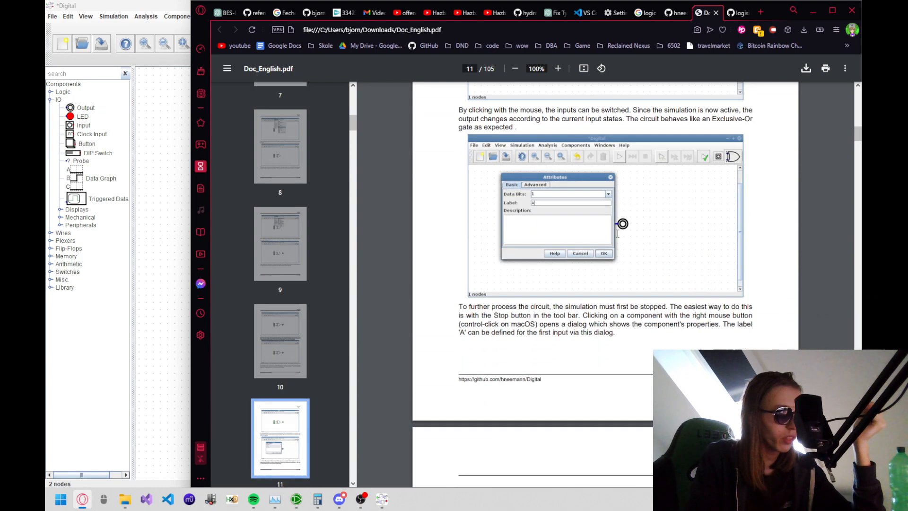
{"action": "scroll", "coordinate": [617, 233], "scroll_direction": "down", "scroll_amount": 3}
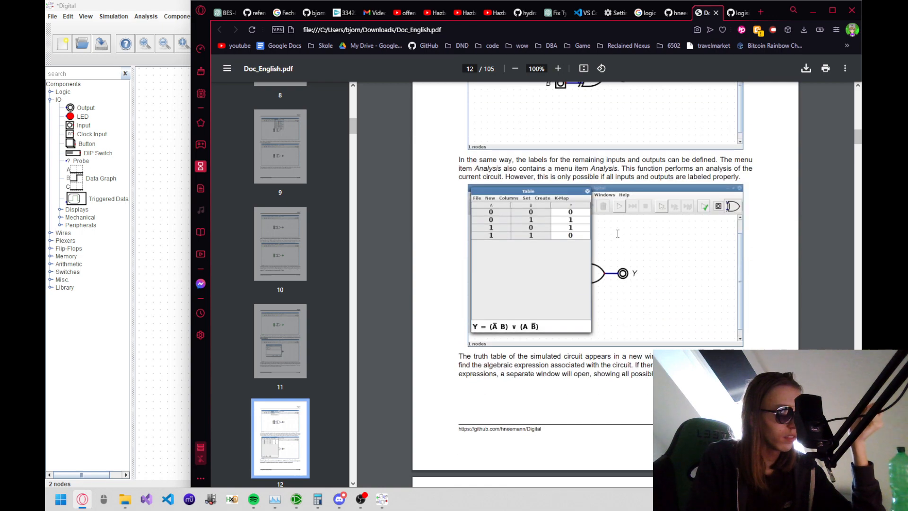
{"action": "scroll", "coordinate": [617, 234], "scroll_direction": "down", "scroll_amount": 7}
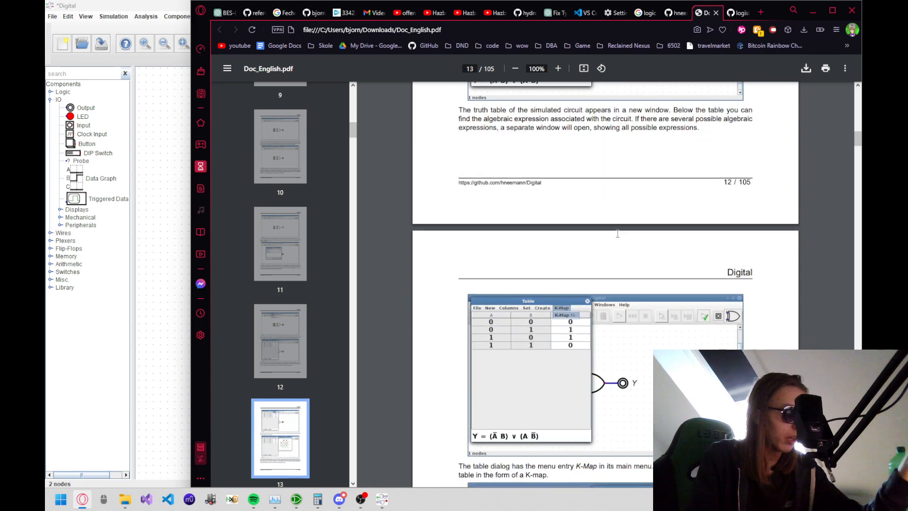
{"action": "scroll", "coordinate": [617, 234], "scroll_direction": "down", "scroll_amount": 10}
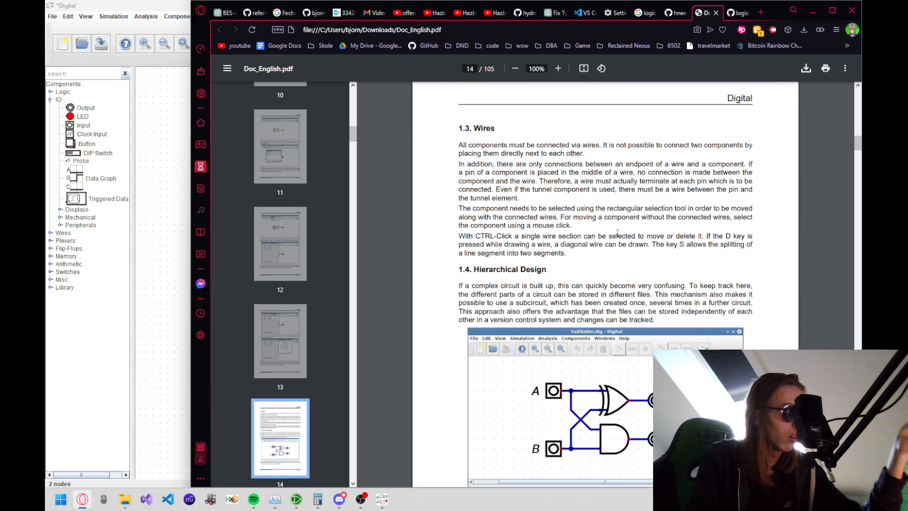
Step: Read the manual's Wires and Hierarchical Design sections, including the half adder, full adder and 4-bit adder test case examples
{"action": "scroll", "coordinate": [617, 234], "scroll_direction": "up", "scroll_amount": 4}
{"action": "scroll", "coordinate": [617, 234], "scroll_direction": "down", "scroll_amount": 8}
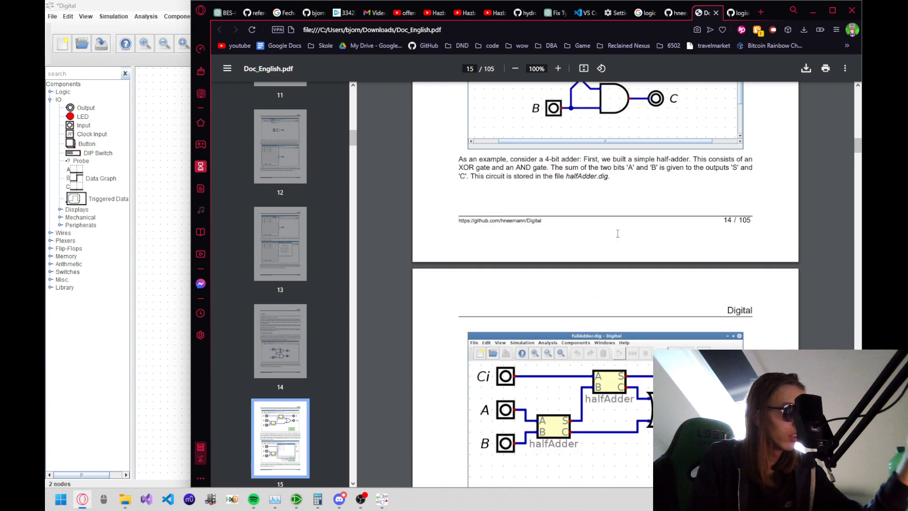
{"action": "scroll", "coordinate": [618, 233], "scroll_direction": "down", "scroll_amount": 3}
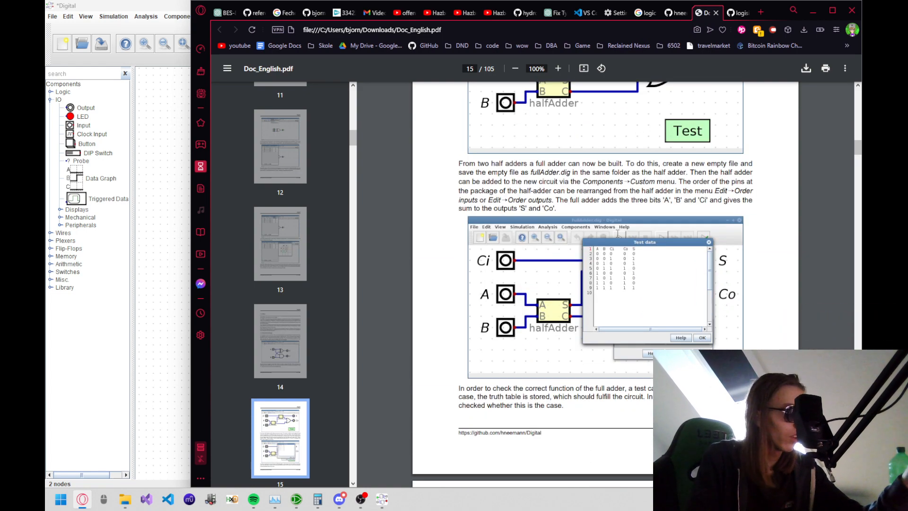
{"action": "scroll", "coordinate": [559, 246], "scroll_direction": "up", "scroll_amount": 2}
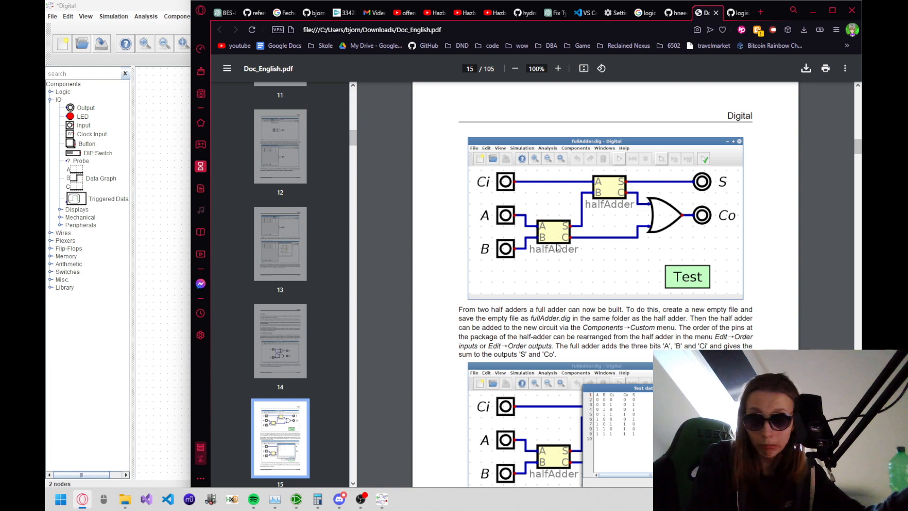
{"action": "scroll", "coordinate": [558, 247], "scroll_direction": "down", "scroll_amount": 12}
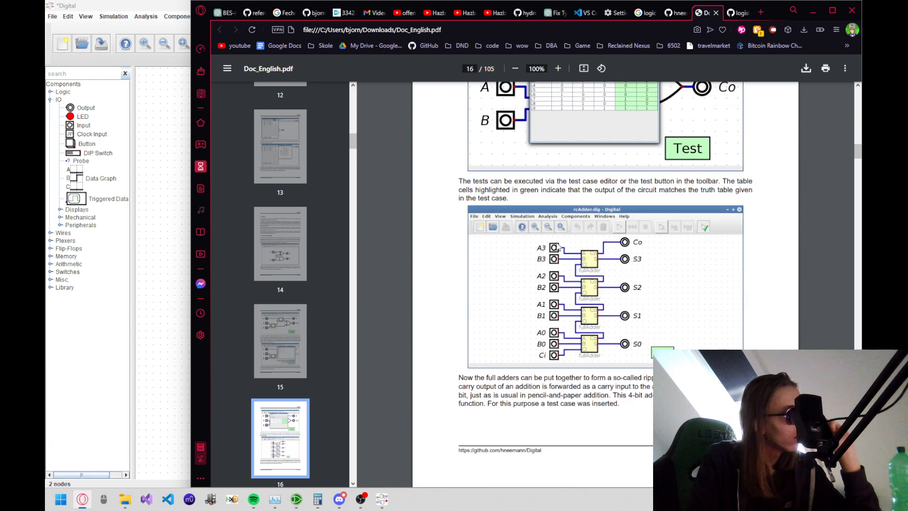
{"action": "scroll", "coordinate": [558, 246], "scroll_direction": "down", "scroll_amount": 10}
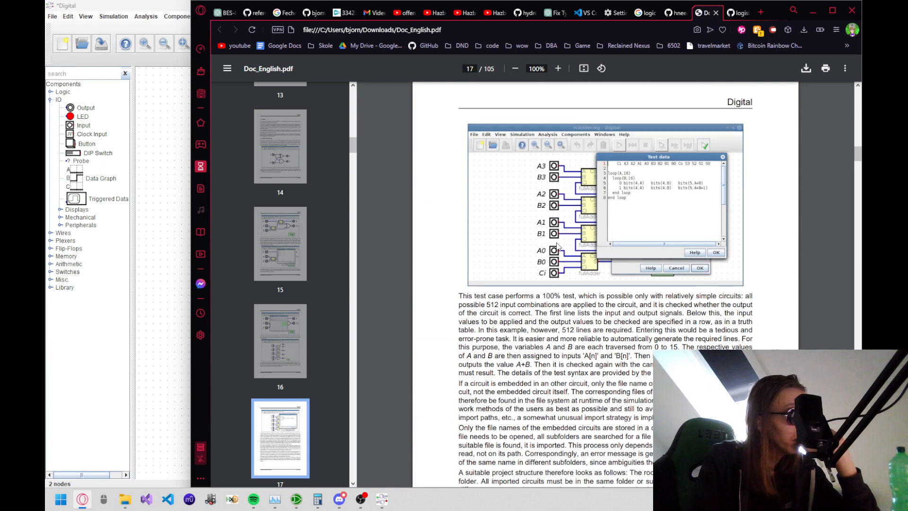
{"action": "scroll", "coordinate": [558, 246], "scroll_direction": "up", "scroll_amount": 3}
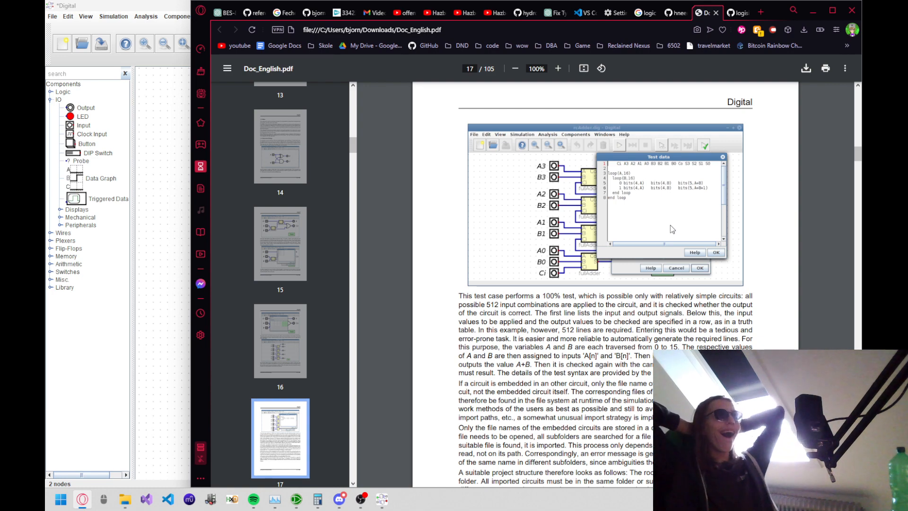
{"action": "scroll", "coordinate": [671, 225], "scroll_direction": "up", "scroll_amount": 6}
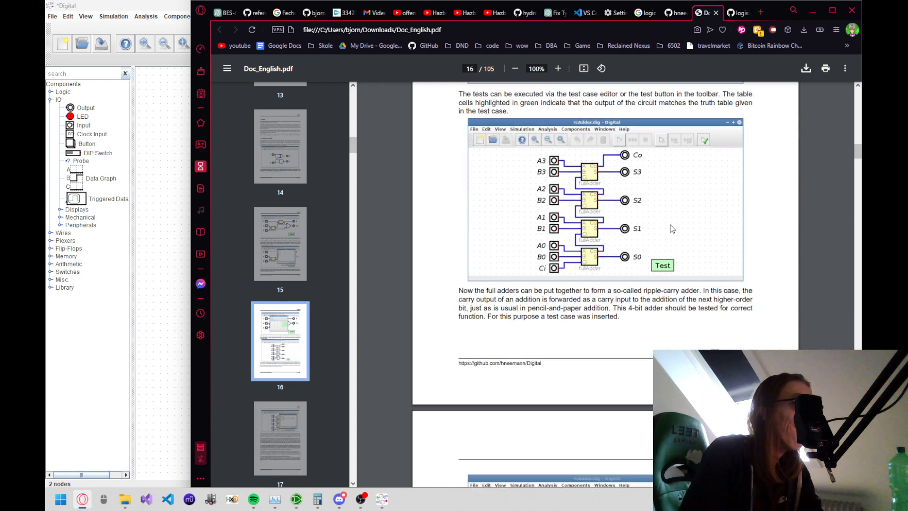
{"action": "scroll", "coordinate": [671, 224], "scroll_direction": "down", "scroll_amount": 5}
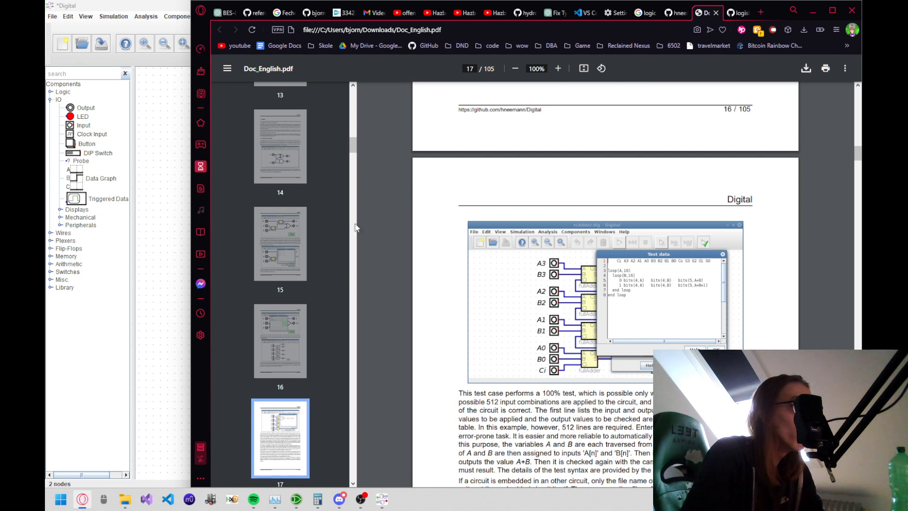
Step: Switch to Digital, look through the component categories and place a Test case component above the two-input gate circuit
{"action": "left_click", "coordinate": [175, 197]}
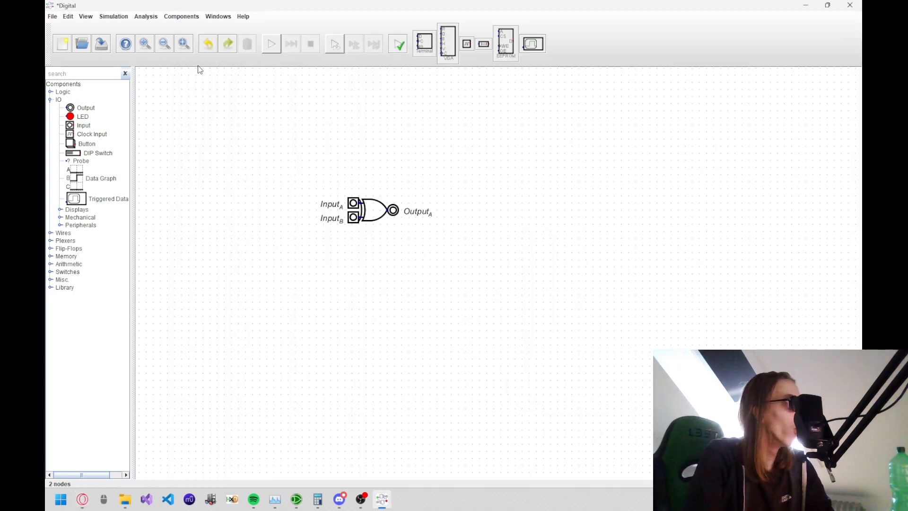
{"action": "left_click", "coordinate": [169, 18]}
{"action": "mouse_move", "coordinate": [186, 60]}
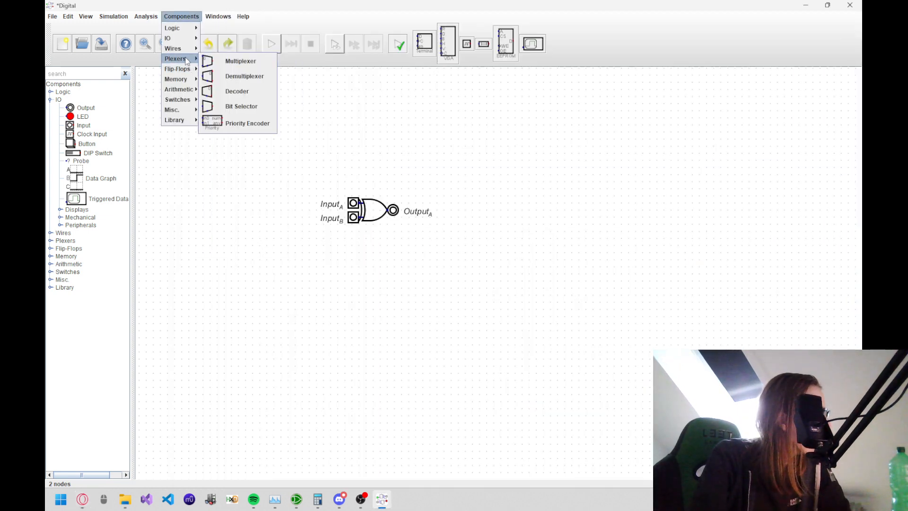
{"action": "mouse_move", "coordinate": [178, 40]}
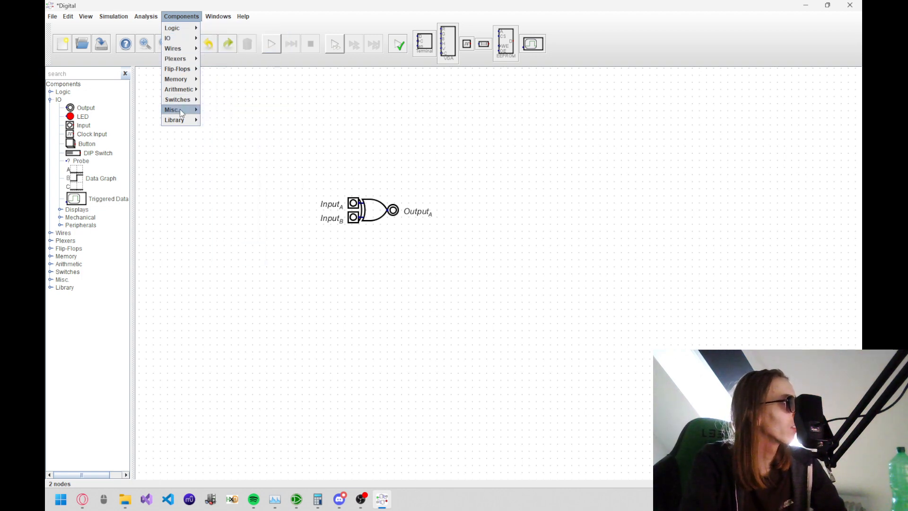
{"action": "mouse_move", "coordinate": [181, 111]}
{"action": "left_click", "coordinate": [213, 112]}
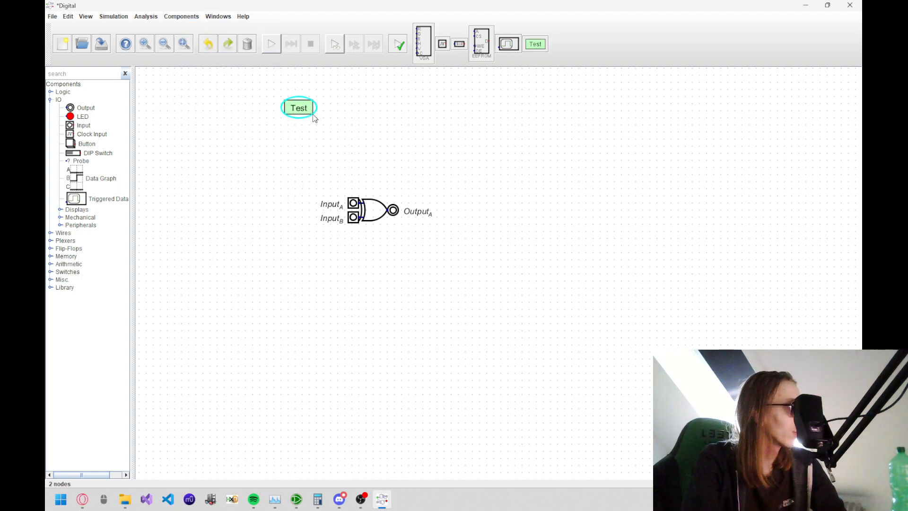
{"action": "left_click", "coordinate": [312, 112]}
Step: Try out the Test case's attached and detached test data editors, clear the text "loo" and leave without defining a test
{"action": "right_click", "coordinate": [298, 113]}
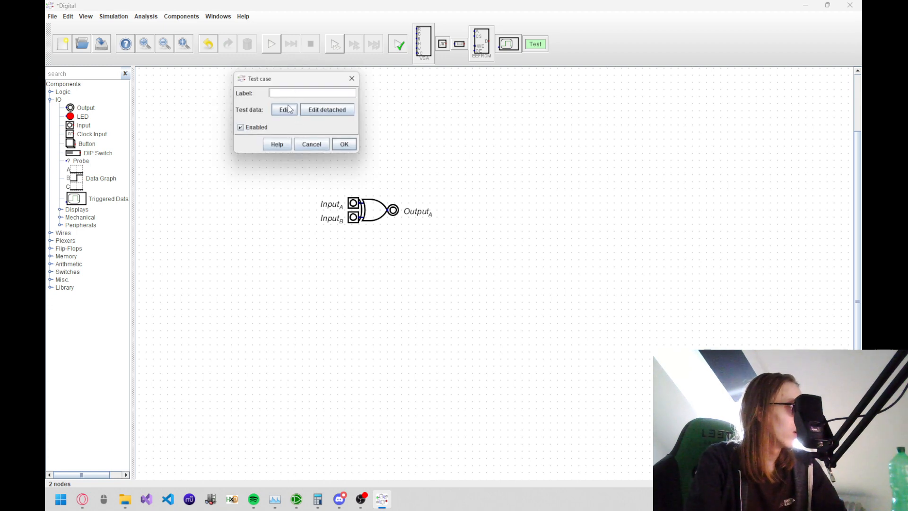
{"action": "left_click", "coordinate": [284, 109]}
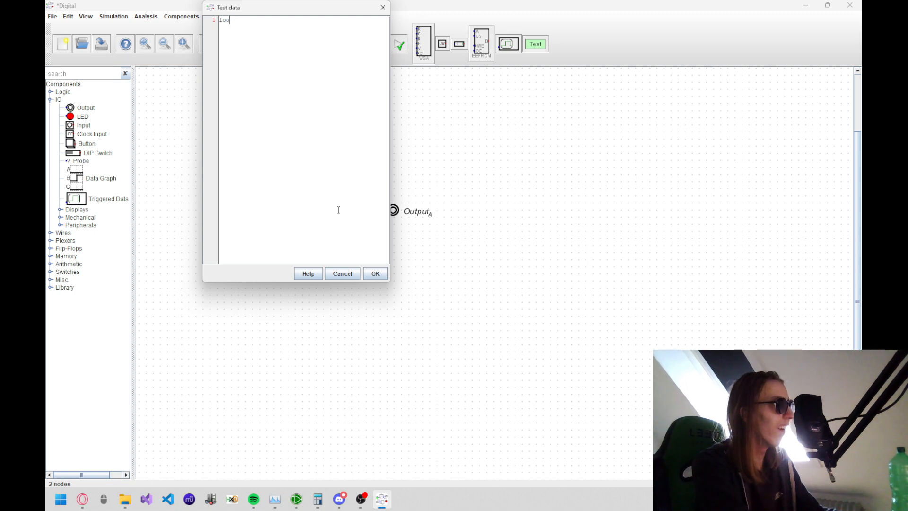
{"action": "key", "text": "BackSpace"}
{"action": "key", "text": "BackSpace"}
{"action": "key", "text": "BackSpace"}
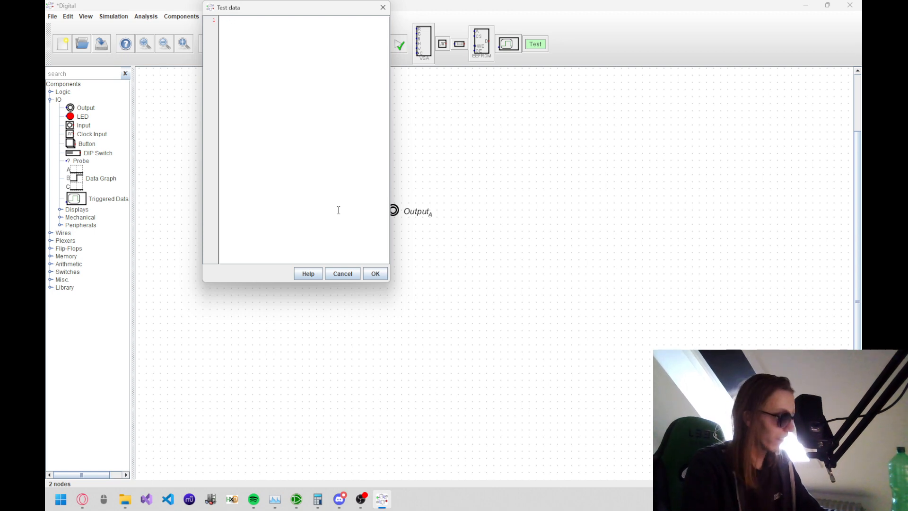
{"action": "left_click", "coordinate": [378, 273]}
{"action": "left_click", "coordinate": [341, 161]}
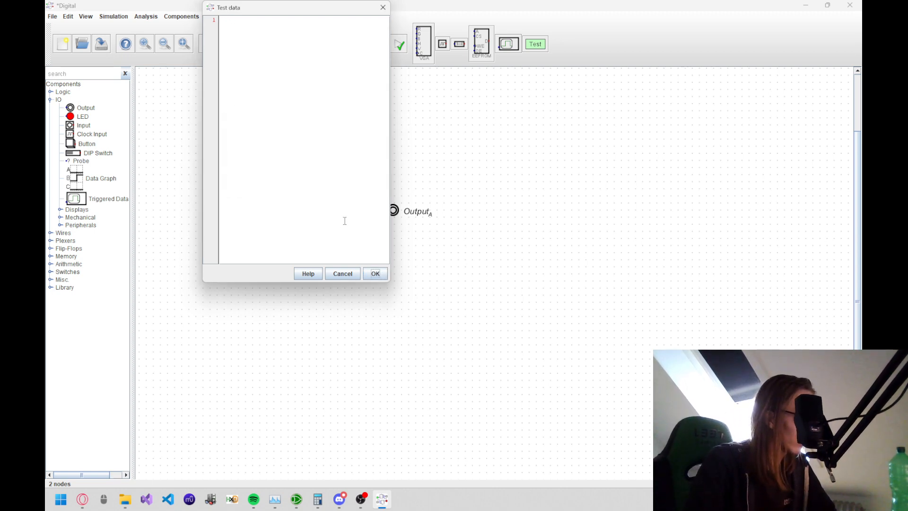
{"action": "left_click", "coordinate": [342, 273]}
{"action": "left_click", "coordinate": [333, 113]}
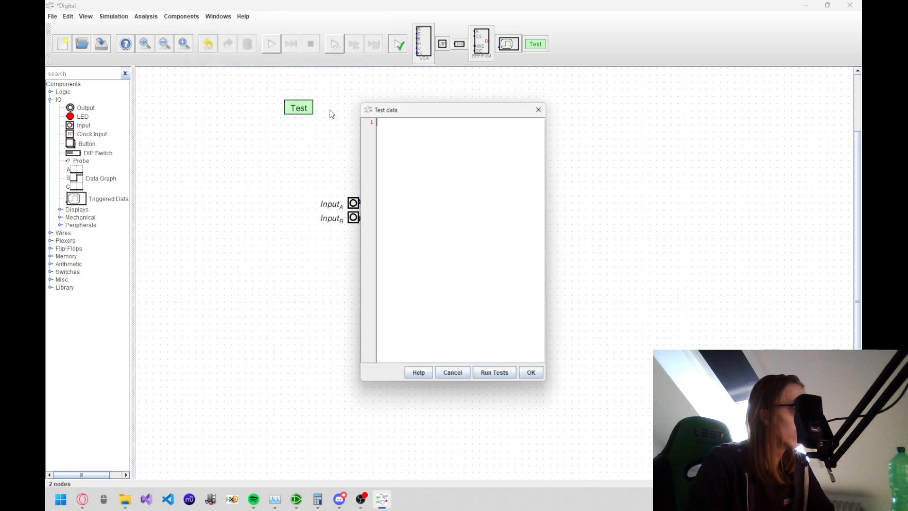
{"action": "left_click", "coordinate": [449, 376]}
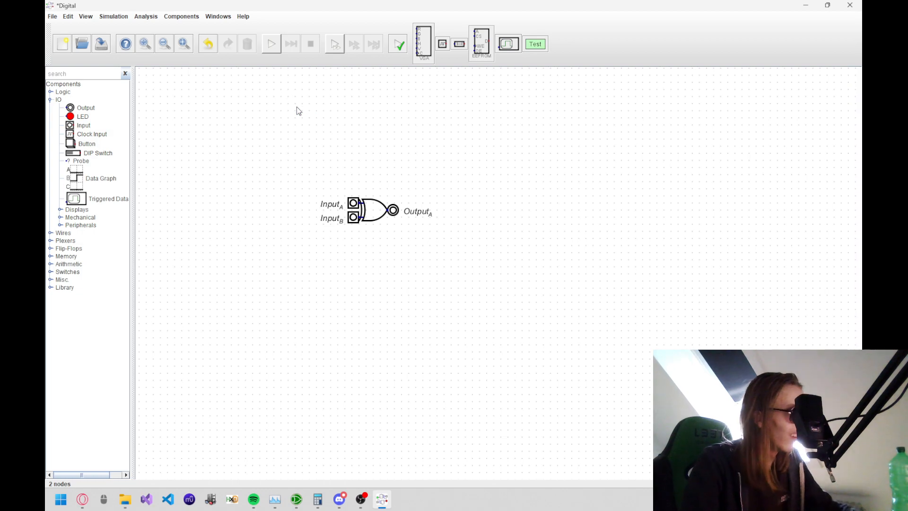
Step: Switch back to Doc_English.pdf and read the Propagation Delay and Circuit Analysis and Synthesis sections
{"action": "key", "text": "alt+Tab"}
{"action": "scroll", "coordinate": [411, 274], "scroll_direction": "down", "scroll_amount": 5}
{"action": "scroll", "coordinate": [423, 265], "scroll_direction": "down", "scroll_amount": 10}
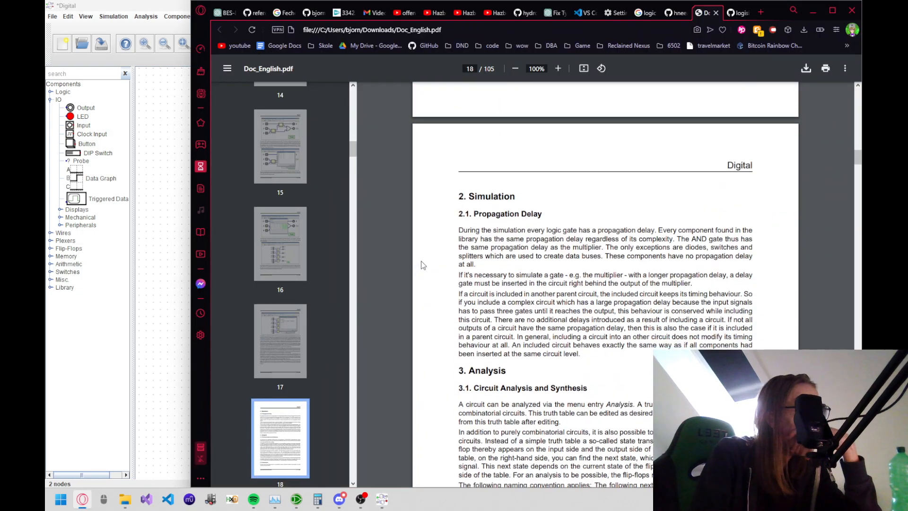
{"action": "scroll", "coordinate": [423, 265], "scroll_direction": "up", "scroll_amount": 4}
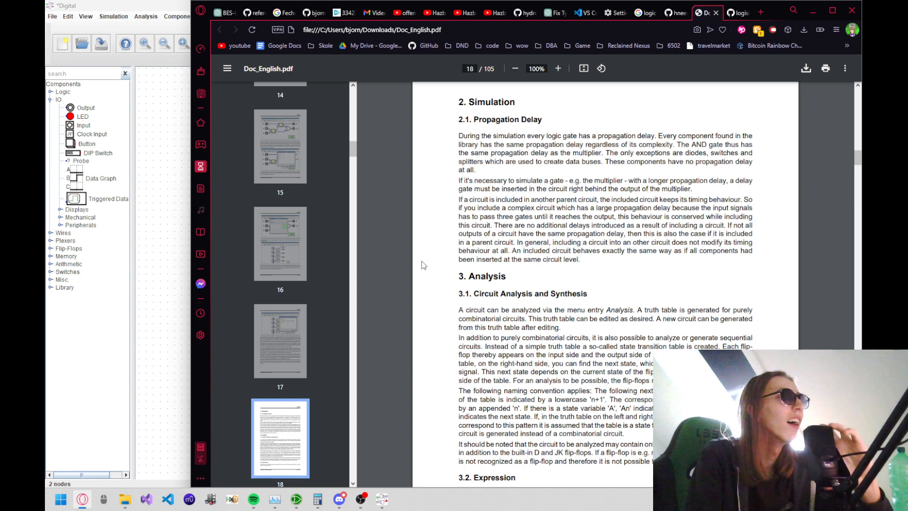
{"action": "scroll", "coordinate": [423, 265], "scroll_direction": "down", "scroll_amount": 2}
{"action": "scroll", "coordinate": [423, 264], "scroll_direction": "up", "scroll_amount": 4}
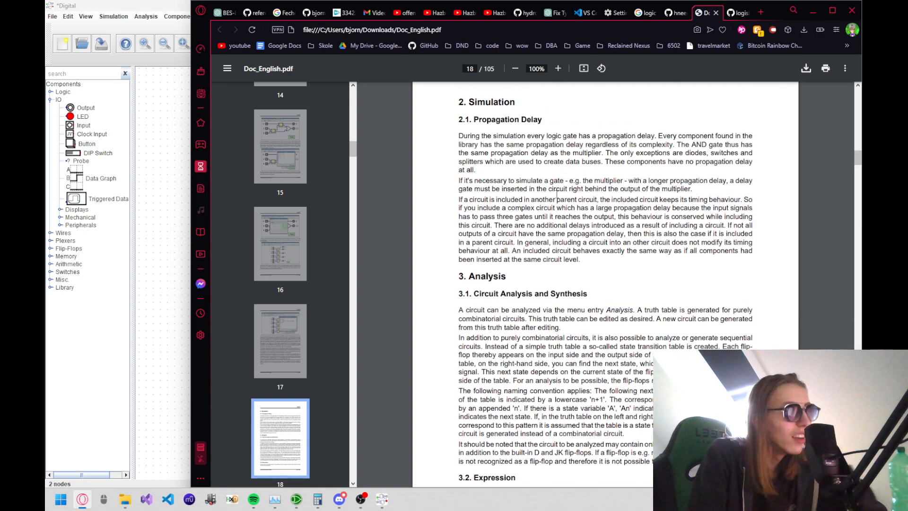
Step: Read the manual from Hardware through Custom Shapes, Generic Circuits and Script-controlled testing to the Frequently asked Questions, and return to Digital
{"action": "scroll", "coordinate": [559, 185], "scroll_direction": "down", "scroll_amount": 7}
{"action": "scroll", "coordinate": [558, 185], "scroll_direction": "down", "scroll_amount": 7}
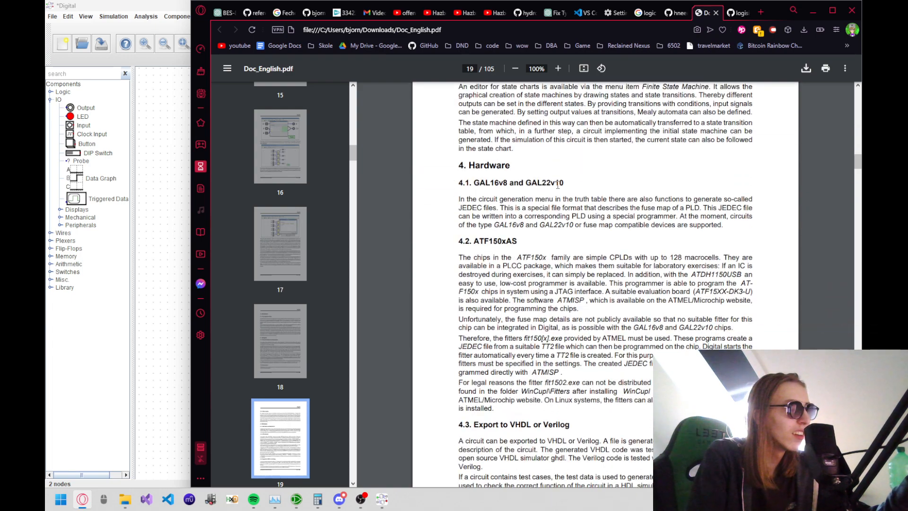
{"action": "scroll", "coordinate": [558, 185], "scroll_direction": "down", "scroll_amount": 3}
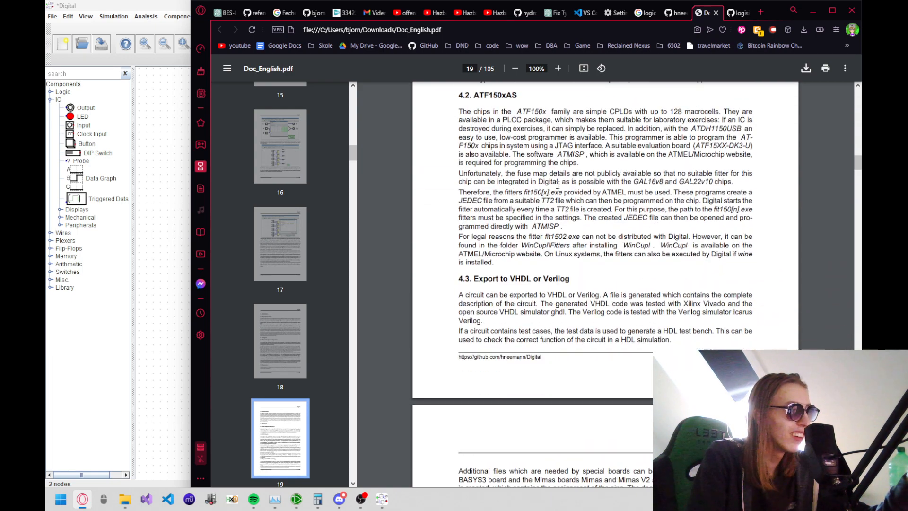
{"action": "scroll", "coordinate": [558, 185], "scroll_direction": "down", "scroll_amount": 9}
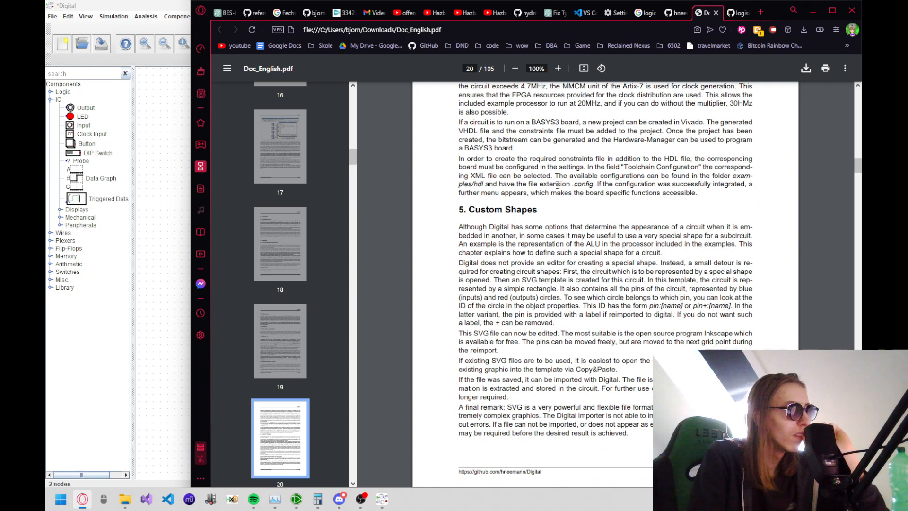
{"action": "scroll", "coordinate": [539, 204], "scroll_direction": "down", "scroll_amount": 1}
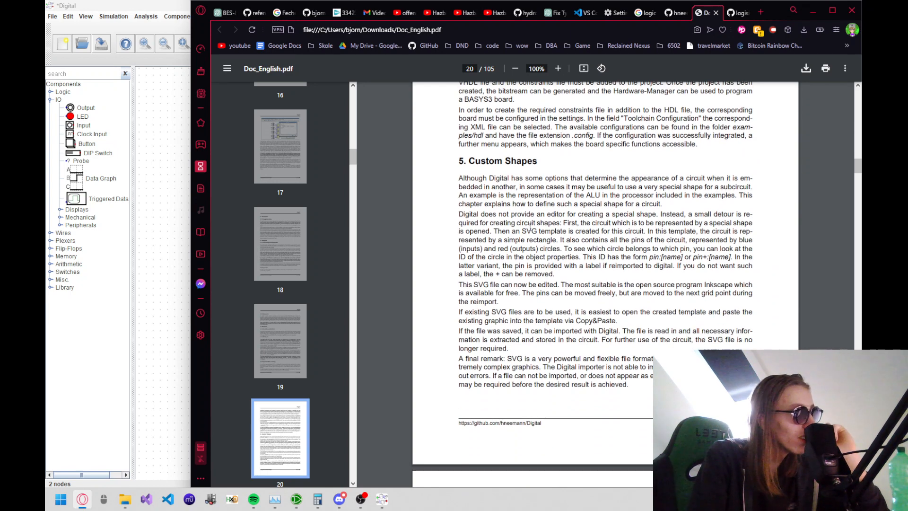
{"action": "scroll", "coordinate": [530, 226], "scroll_direction": "down", "scroll_amount": 8}
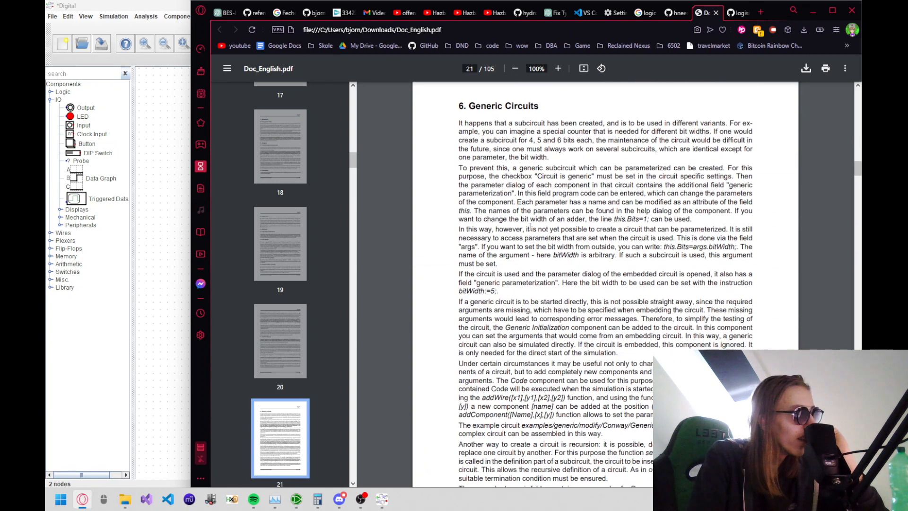
{"action": "scroll", "coordinate": [531, 226], "scroll_direction": "down", "scroll_amount": 9}
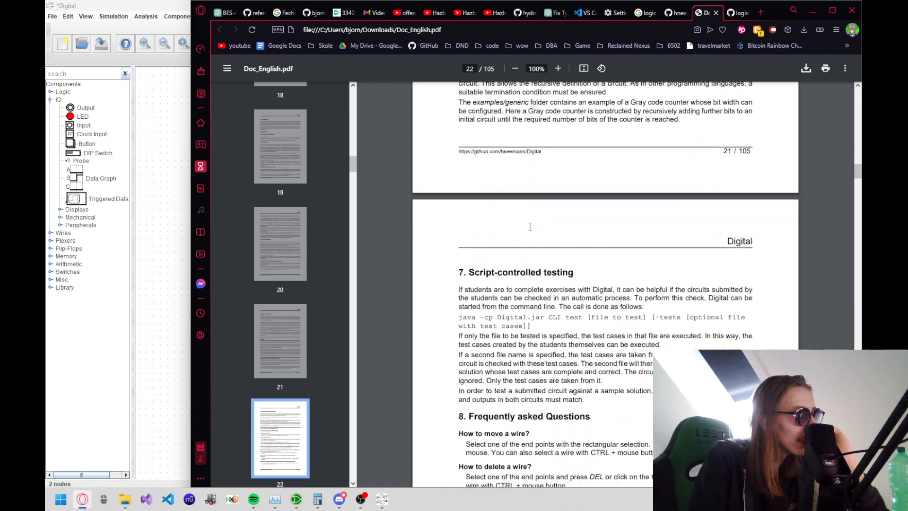
{"action": "scroll", "coordinate": [530, 227], "scroll_direction": "down", "scroll_amount": 3}
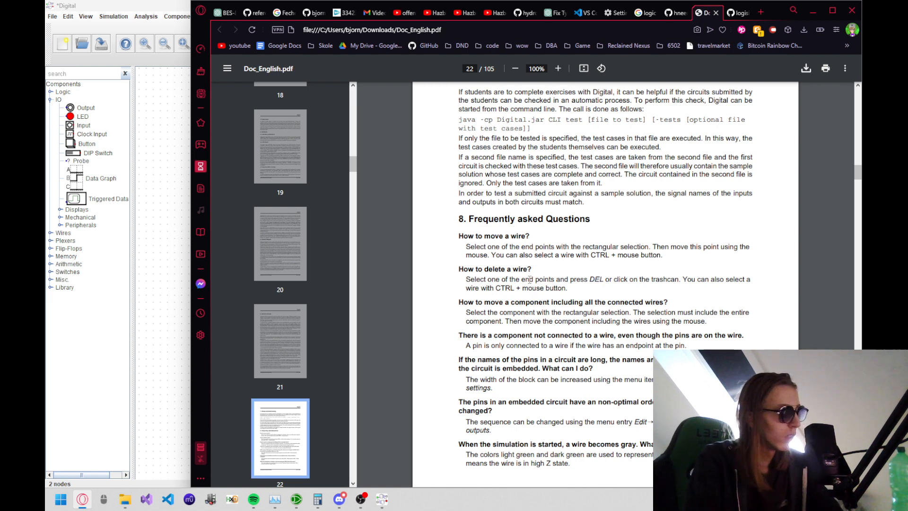
{"action": "left_click", "coordinate": [168, 242]}
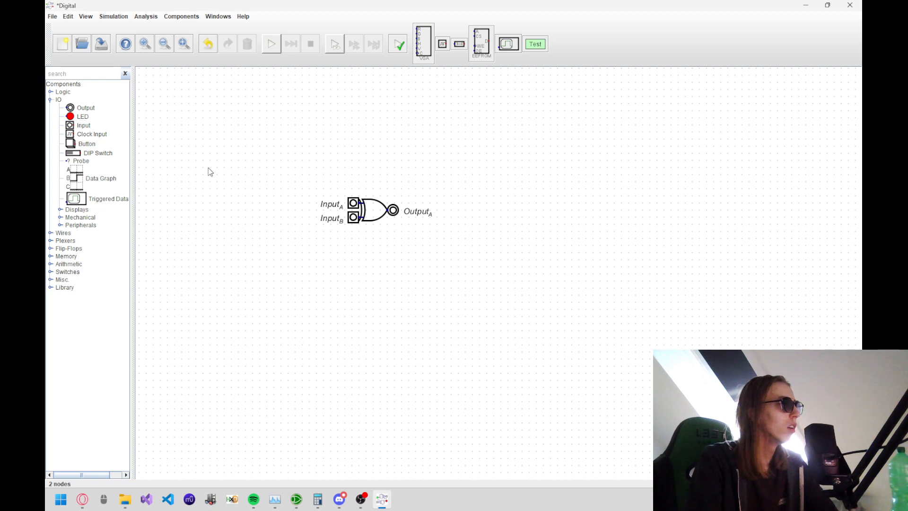
Step: Switch to Doc_English.pdf and read the rest of the Frequently asked Questions through to the Keyboard Shortcuts section
{"action": "key", "text": "alt+Tab"}
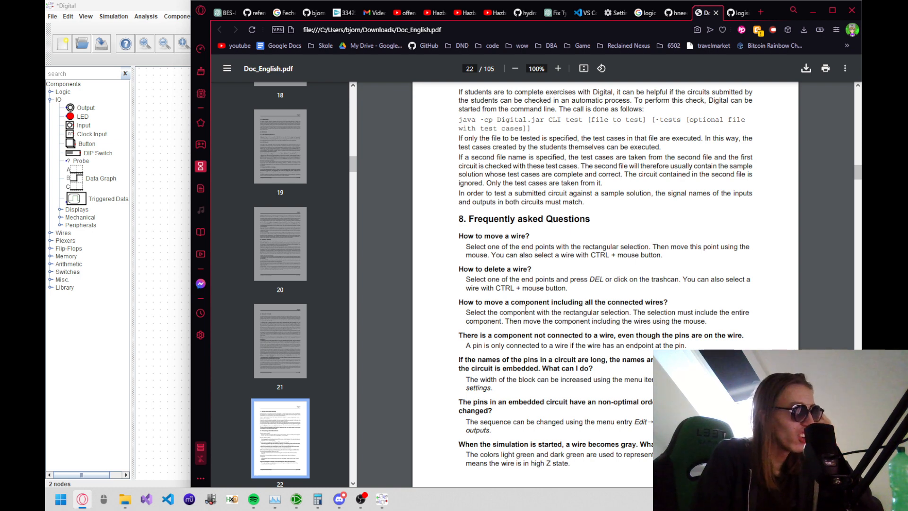
{"action": "left_click_drag", "start_coordinate": [471, 314], "coordinate": [639, 310]}
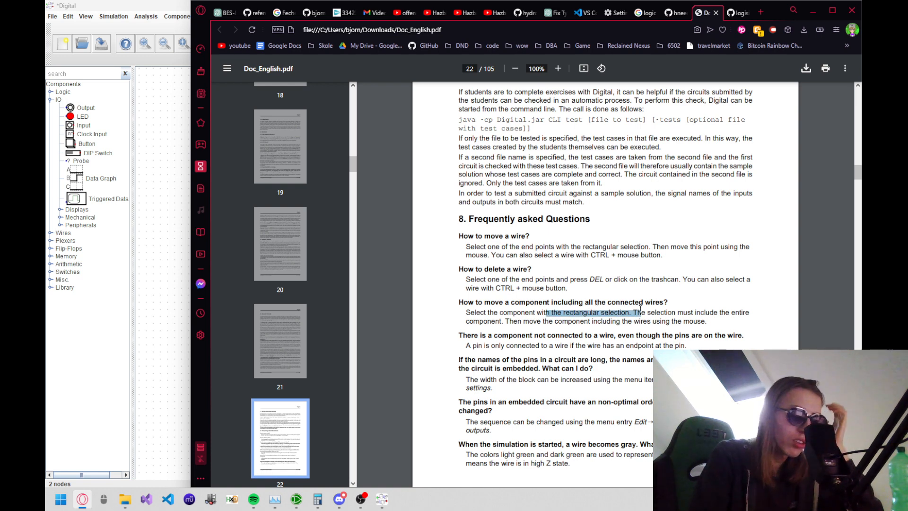
{"action": "left_click", "coordinate": [640, 341]}
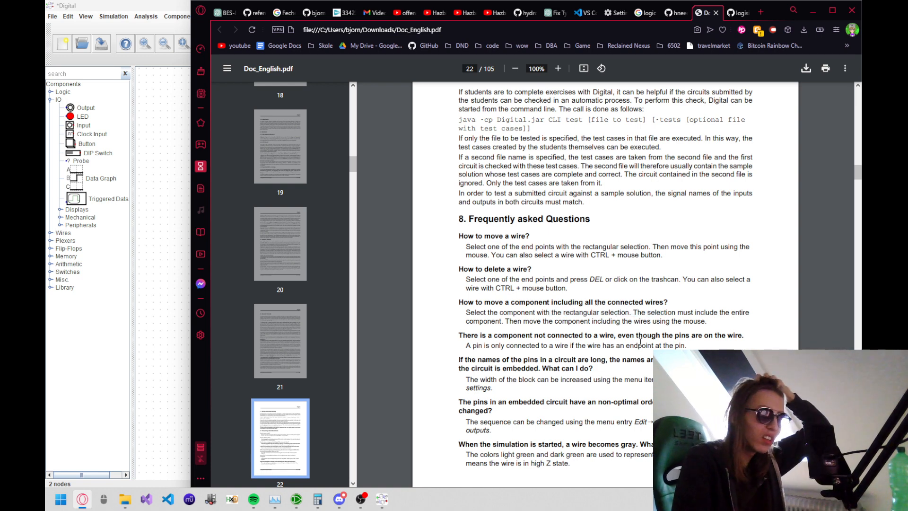
{"action": "scroll", "coordinate": [640, 341], "scroll_direction": "down", "scroll_amount": 6}
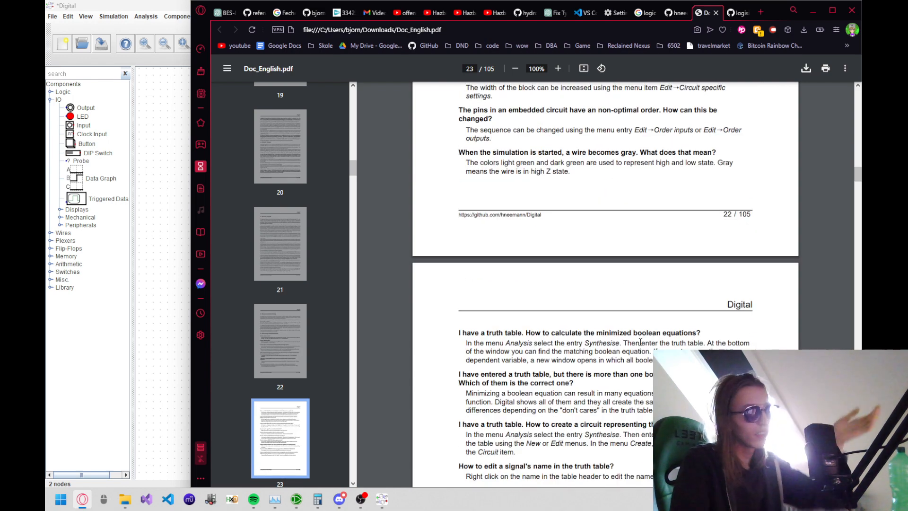
{"action": "scroll", "coordinate": [641, 341], "scroll_direction": "down", "scroll_amount": 3}
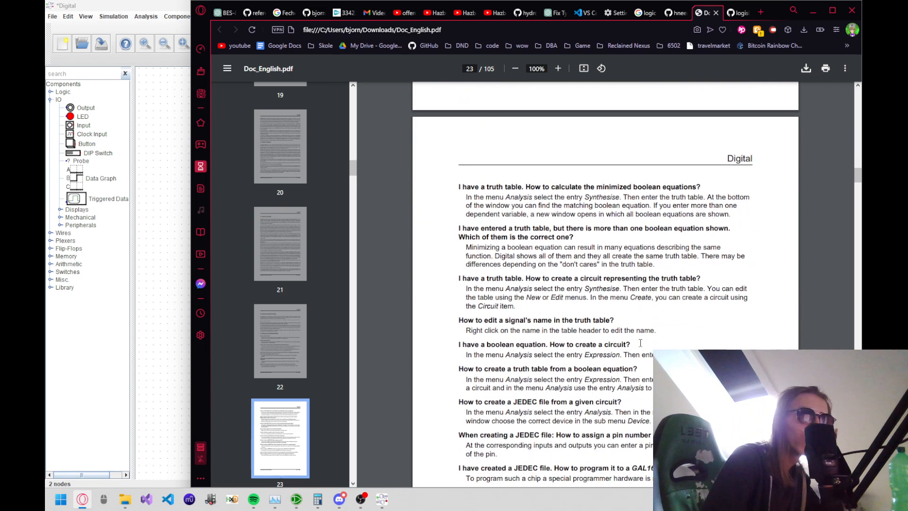
{"action": "scroll", "coordinate": [641, 342], "scroll_direction": "down", "scroll_amount": 5}
{"action": "scroll", "coordinate": [641, 342], "scroll_direction": "down", "scroll_amount": 3}
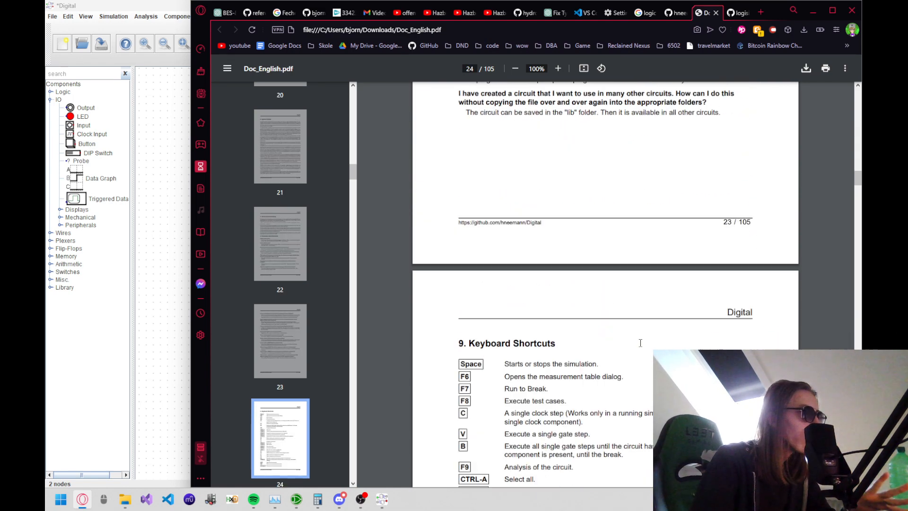
{"action": "scroll", "coordinate": [640, 343], "scroll_direction": "down", "scroll_amount": 4}
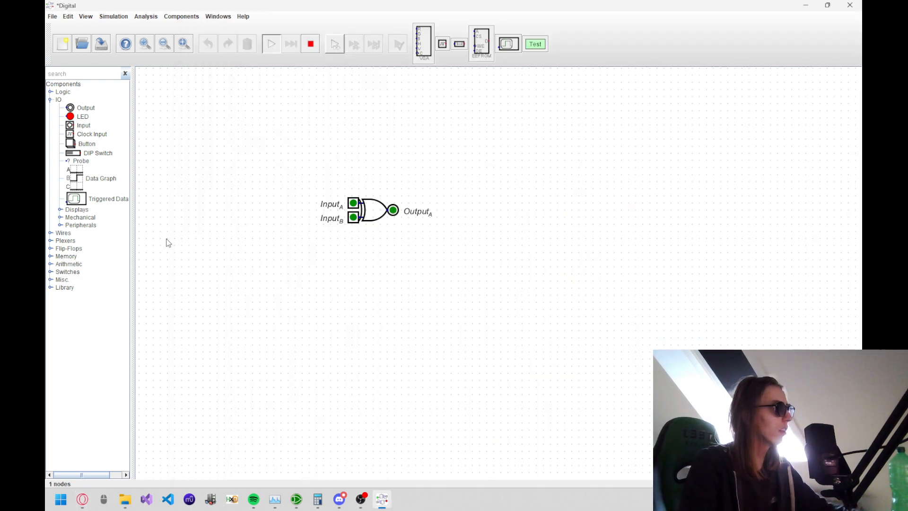
Step: Try the circuit simulation in Digital, review the single clock step entry under Keyboard Shortcuts in the manual, and return to Digital
{"action": "left_click", "coordinate": [169, 242]}
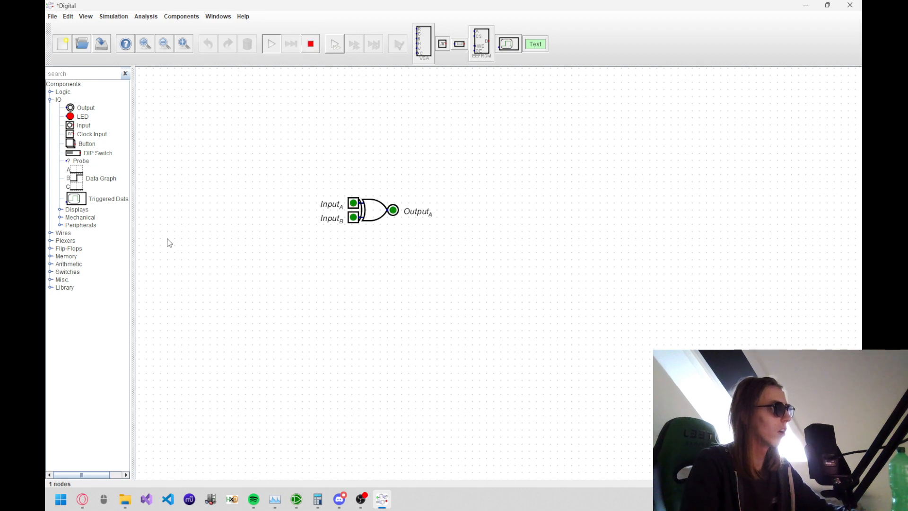
{"action": "key", "text": "alt+Tab"}
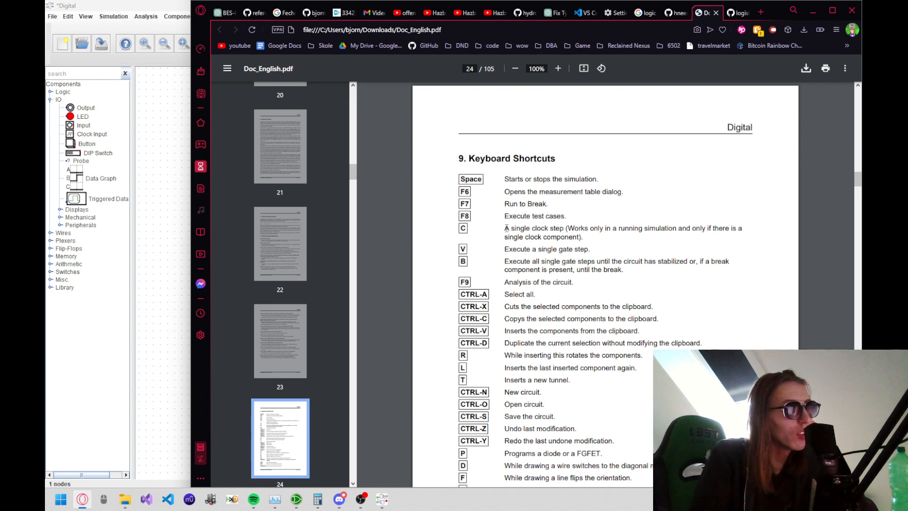
{"action": "left_click_drag", "start_coordinate": [505, 228], "coordinate": [567, 226]}
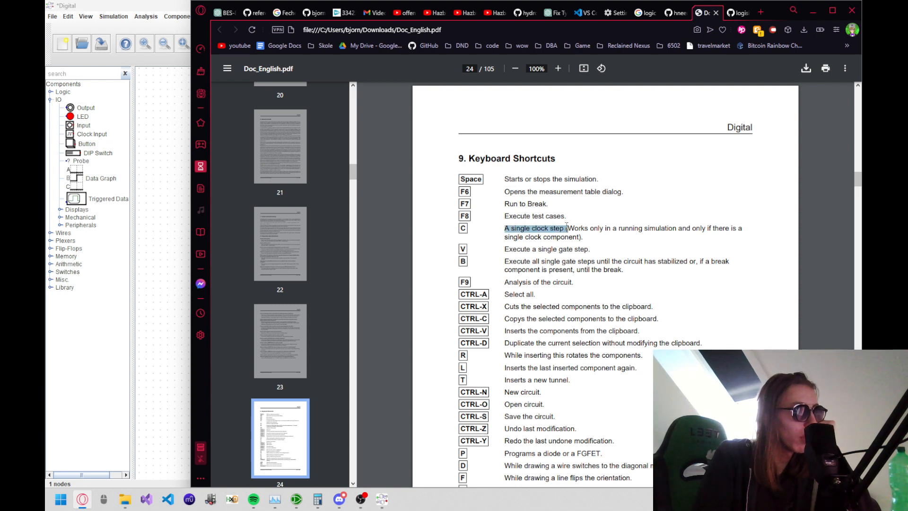
{"action": "left_click", "coordinate": [563, 240]}
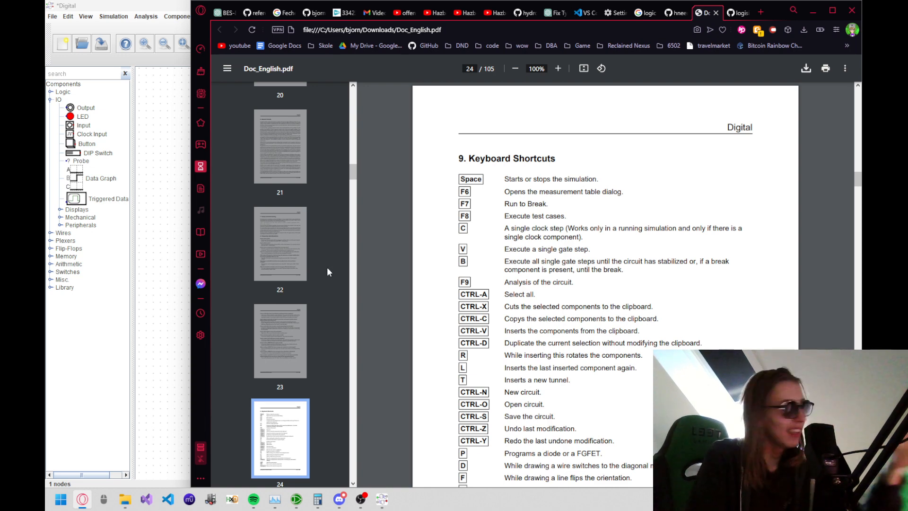
{"action": "left_click", "coordinate": [166, 241]}
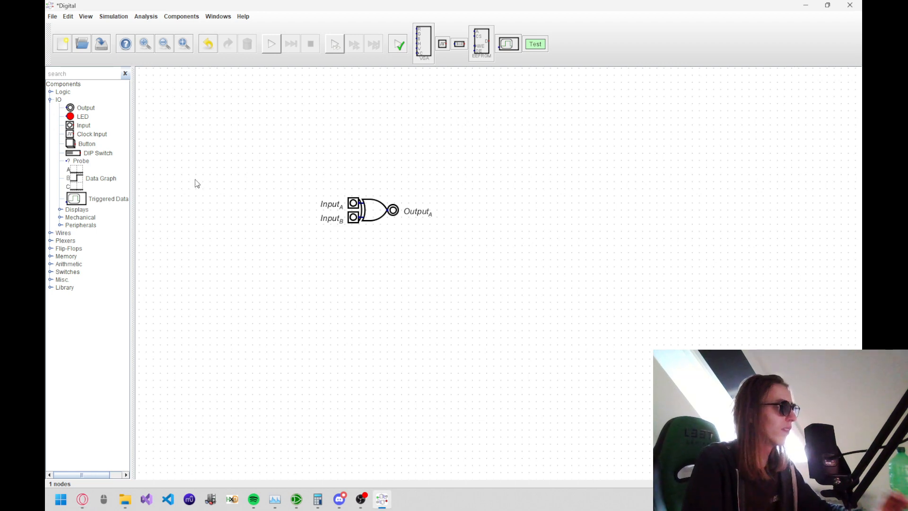
Step: Place a Clock Input directly above Input A and move Output A well away from the gate to make room
{"action": "left_click", "coordinate": [441, 46]}
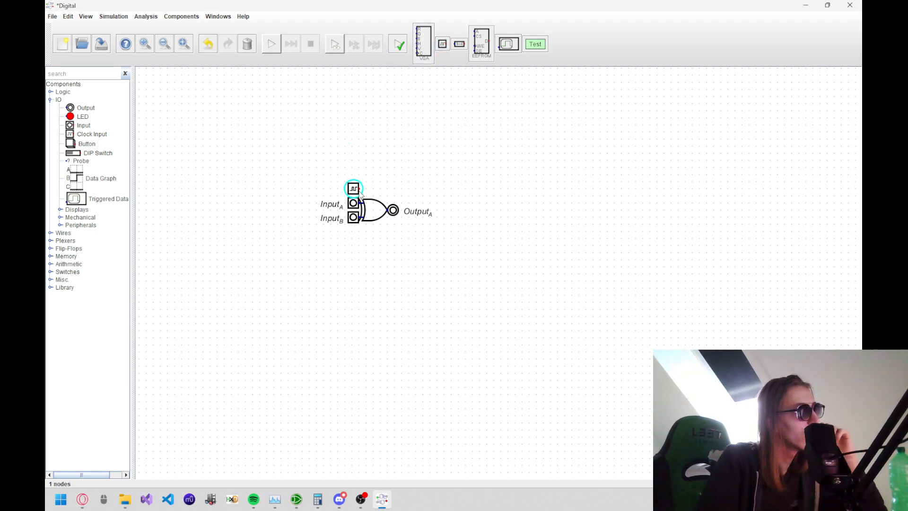
{"action": "left_click", "coordinate": [361, 192]}
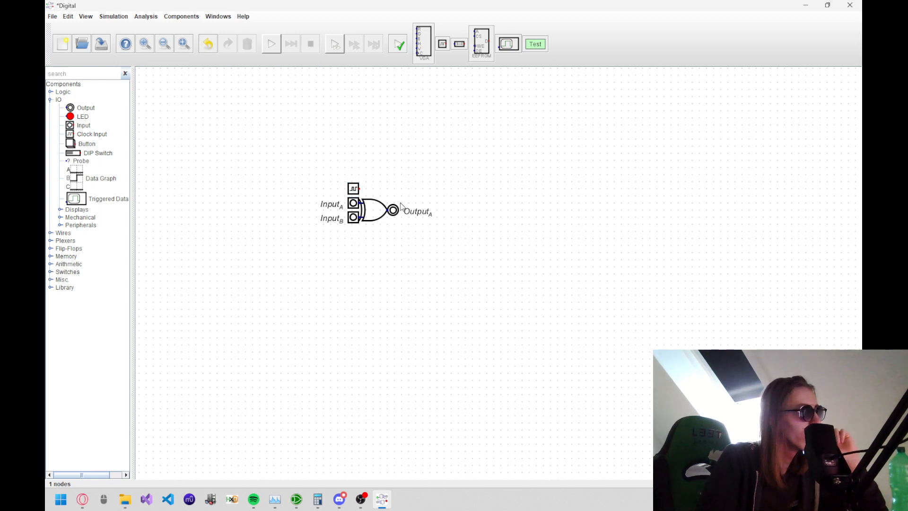
{"action": "left_click_drag", "start_coordinate": [399, 211], "coordinate": [519, 211]}
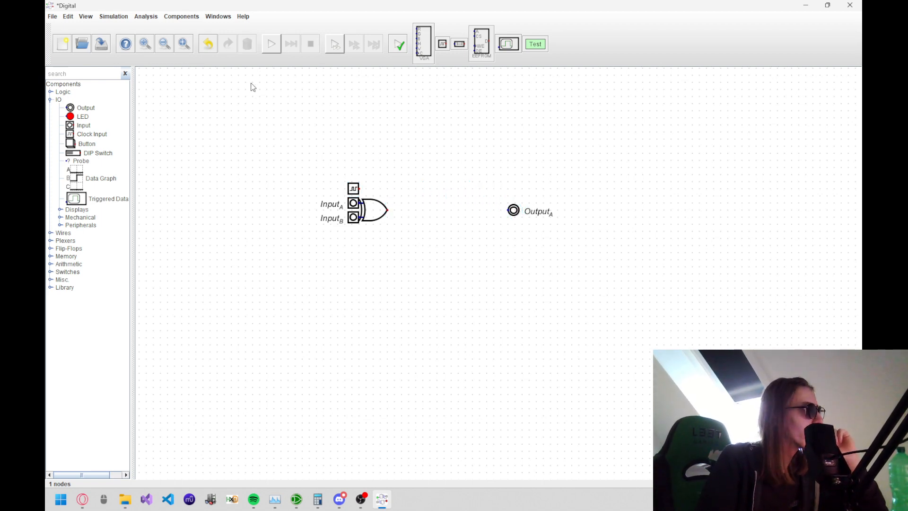
Step: Add an And gate from the Logic components between the existing two-input gate and Output A
{"action": "left_click", "coordinate": [50, 92]}
{"action": "left_click", "coordinate": [94, 103]}
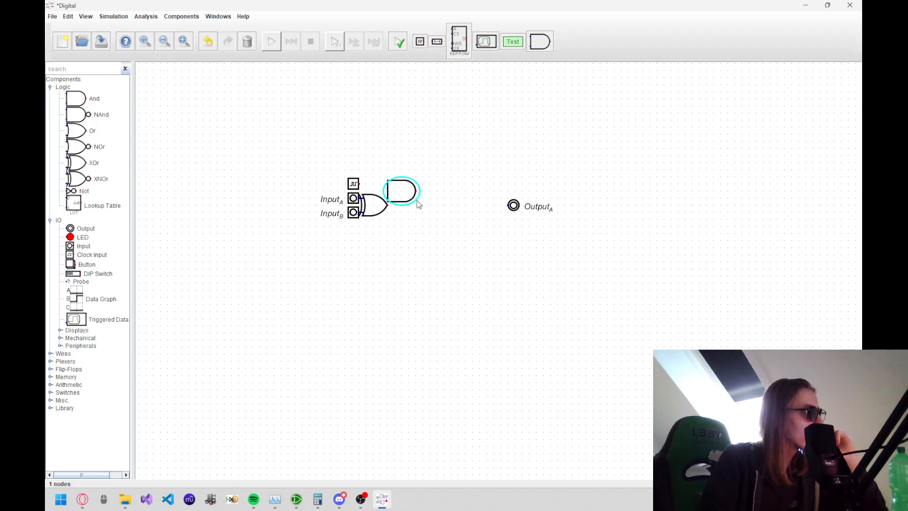
{"action": "left_click", "coordinate": [416, 204]}
{"action": "left_click", "coordinate": [405, 194]}
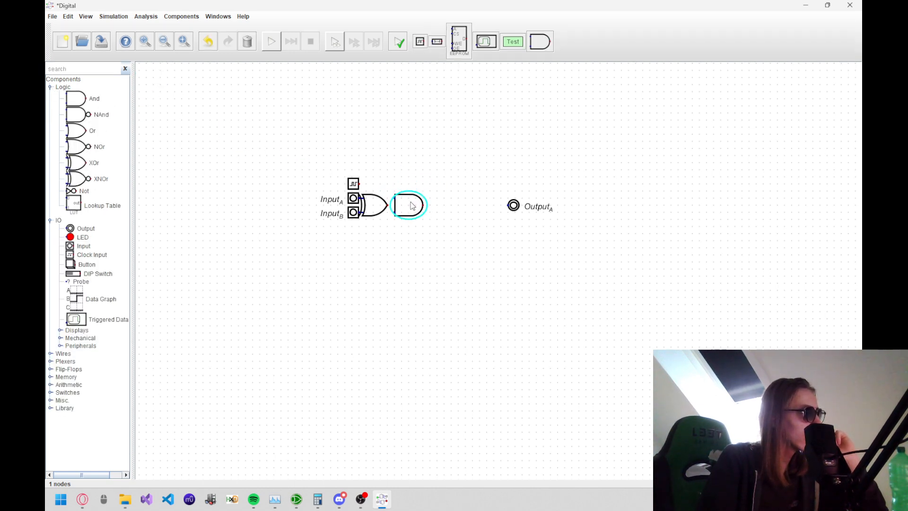
Step: Place the AND gate slightly above the XOR gate's output level and wire the clock input to its upper input
{"action": "left_click", "coordinate": [417, 197]}
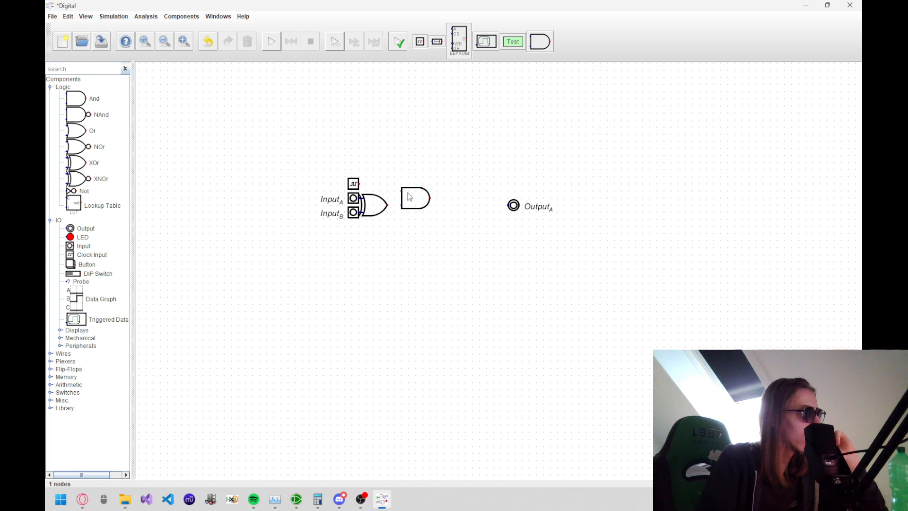
{"action": "left_click", "coordinate": [361, 184]}
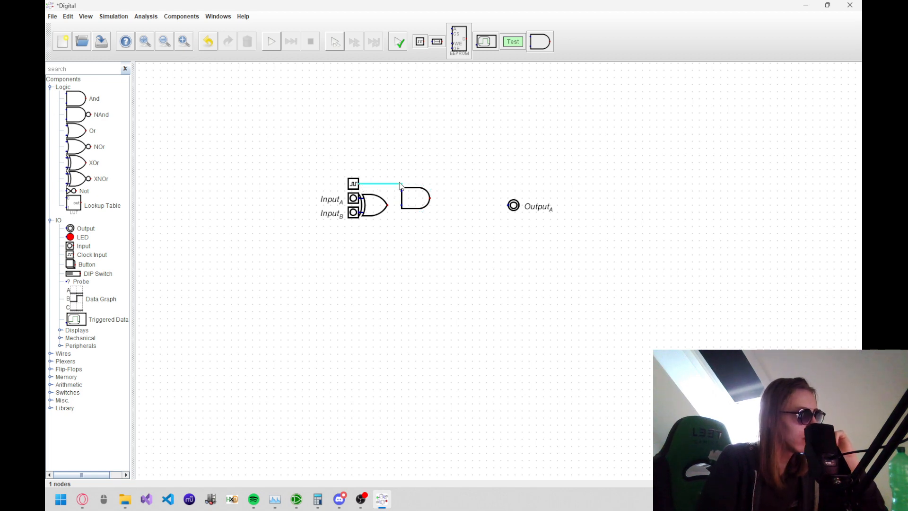
{"action": "left_click", "coordinate": [395, 190]}
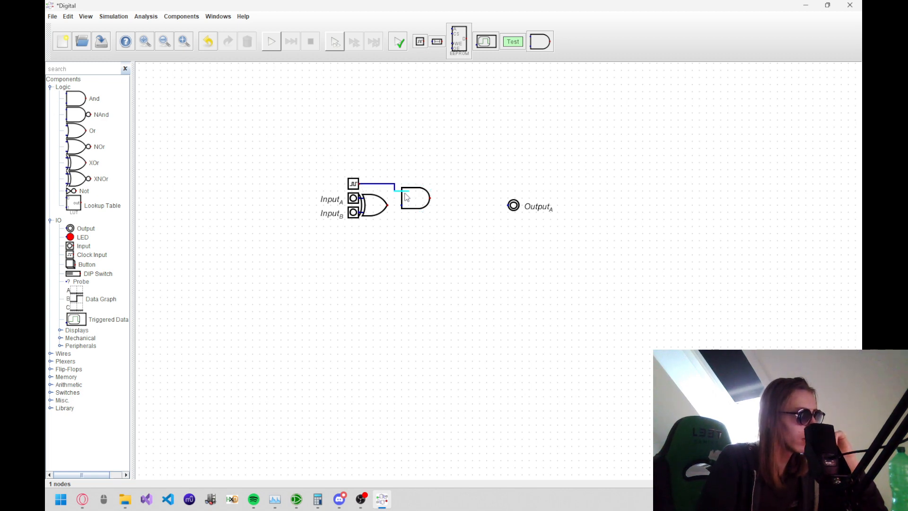
{"action": "left_click", "coordinate": [401, 190]}
Step: Wire the XOR gate's output to the AND gate's lower input and attach Output_A directly to the AND gate's output
{"action": "left_click", "coordinate": [401, 204]}
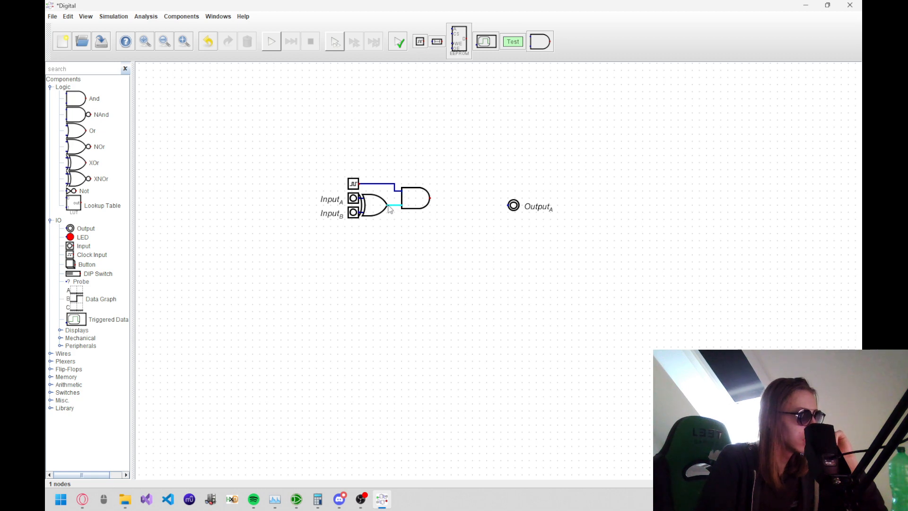
{"action": "left_click", "coordinate": [388, 206]}
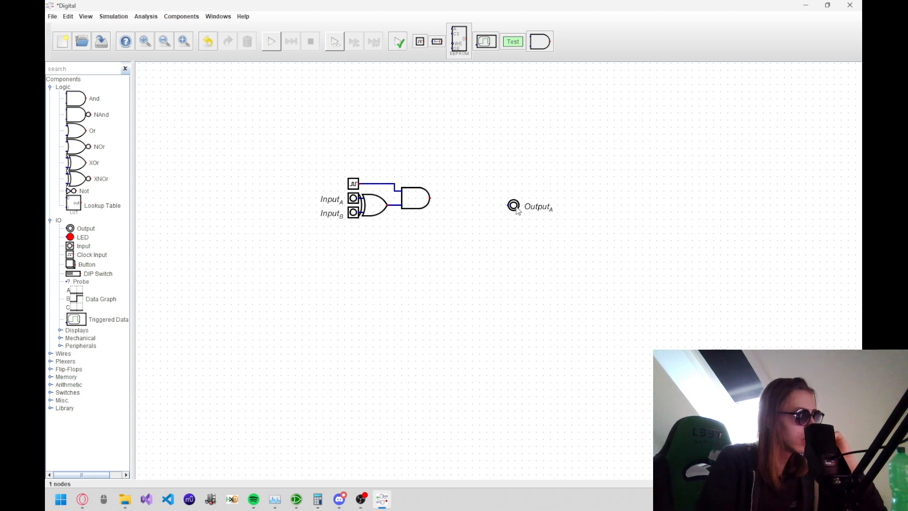
{"action": "left_click_drag", "start_coordinate": [515, 210], "coordinate": [438, 204]}
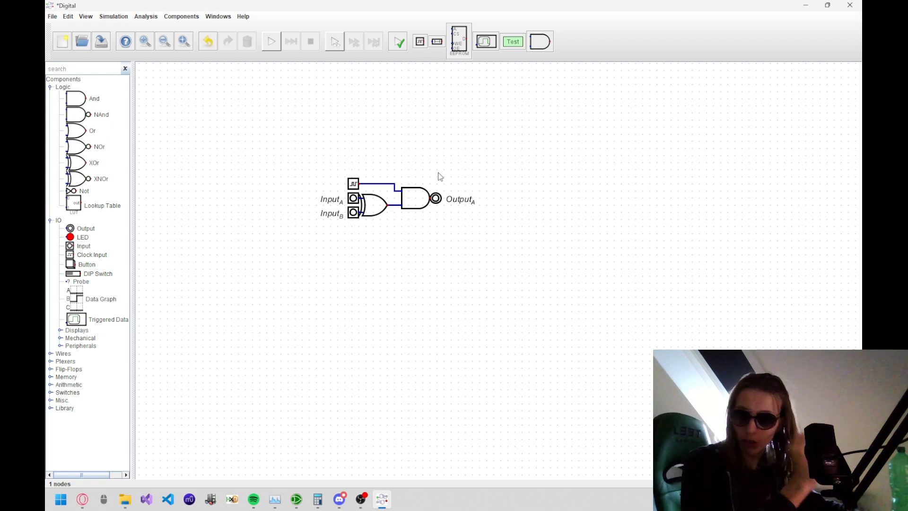
Step: Start the simulation and test the circuit by toggling Input_A and Input_B on and off
{"action": "key", "text": "space"}
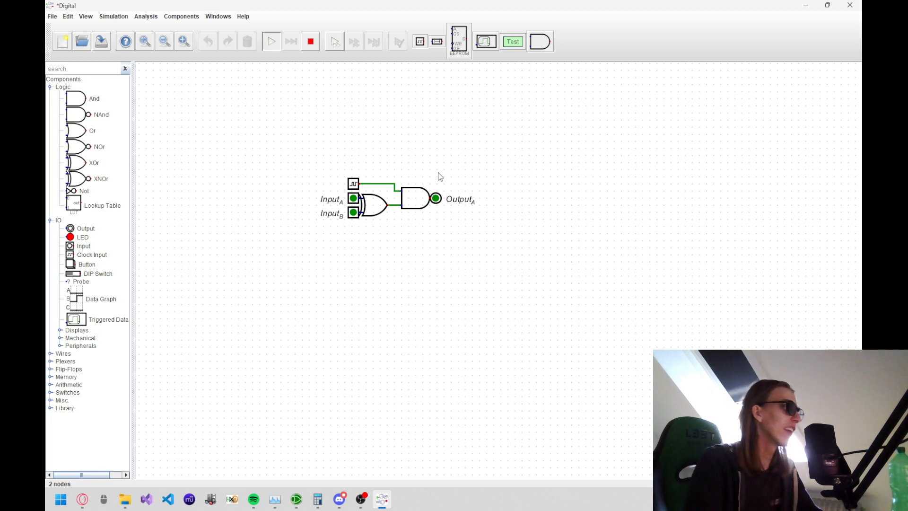
{"action": "left_click", "coordinate": [353, 199]}
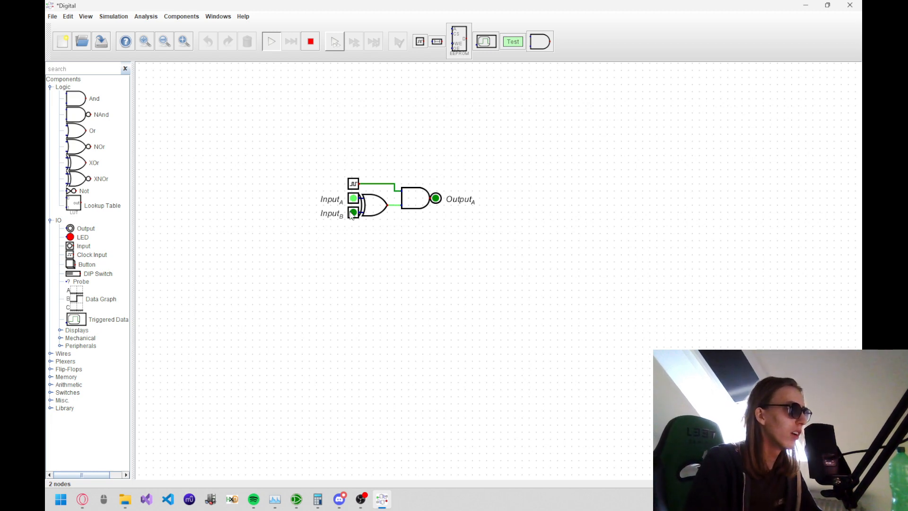
{"action": "left_click", "coordinate": [353, 212]}
{"action": "left_click", "coordinate": [351, 214]}
{"action": "left_click", "coordinate": [352, 201]}
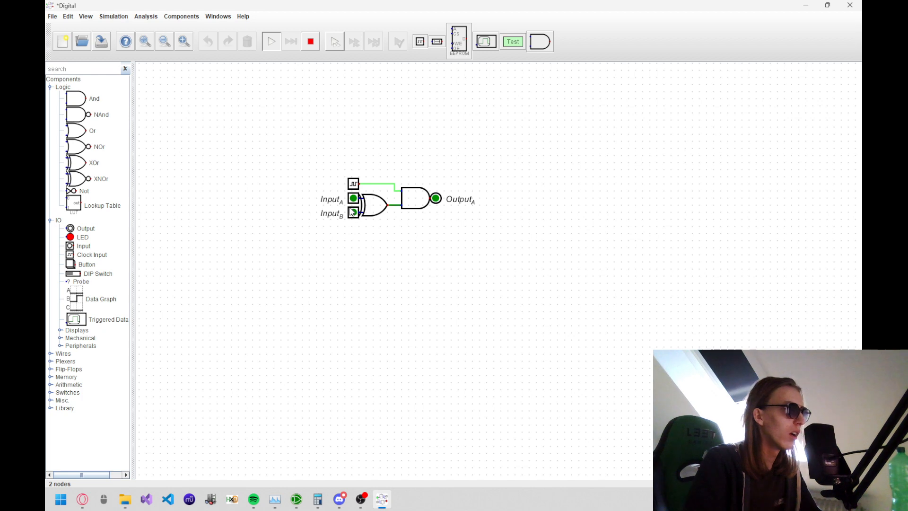
Step: Read the keyboard shortcuts list in Doc_English.pdf in the browser, and return to Digital to stop the simulation
{"action": "key", "text": "alt+Tab"}
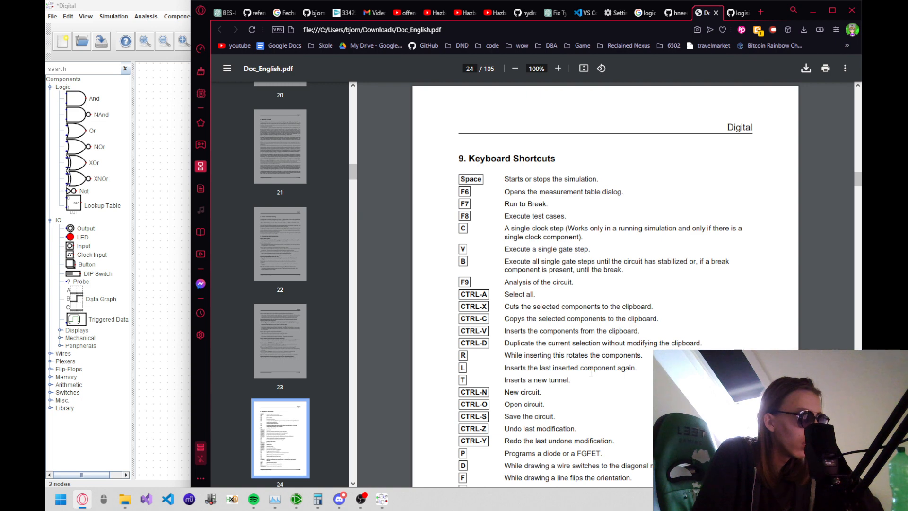
{"action": "scroll", "coordinate": [591, 373], "scroll_direction": "down", "scroll_amount": 2}
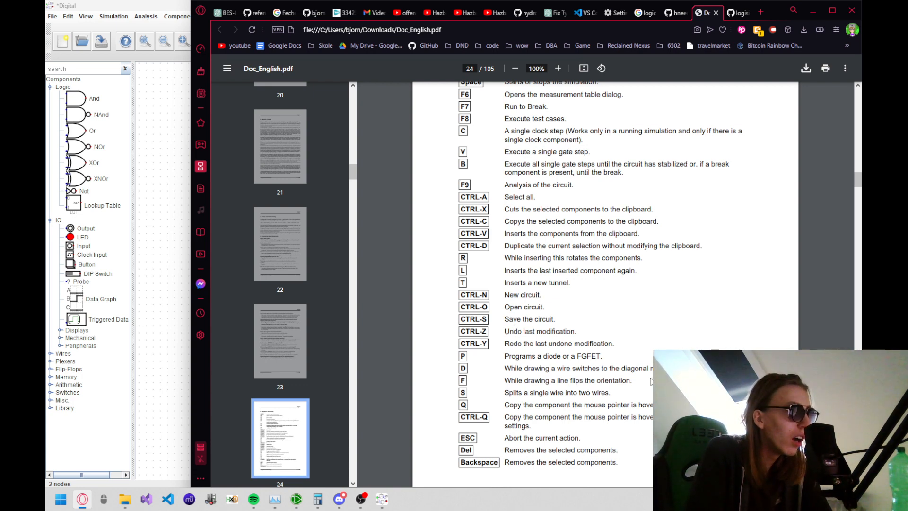
{"action": "left_click", "coordinate": [136, 250]}
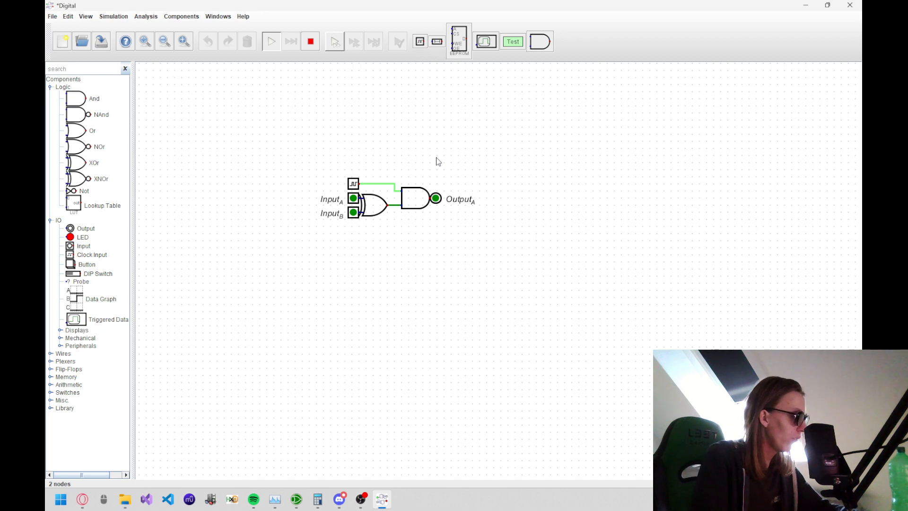
{"action": "key", "text": "Escape"}
Step: Try drawing a diagonal wire from the corner of the clock wire to a point below Input_B, and recheck the shortcuts list
{"action": "left_click", "coordinate": [395, 188]}
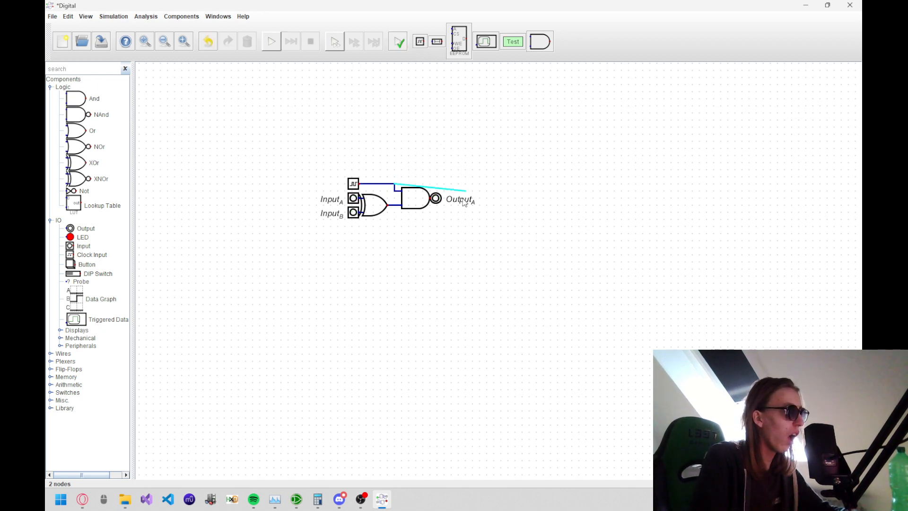
{"action": "left_click", "coordinate": [350, 251]}
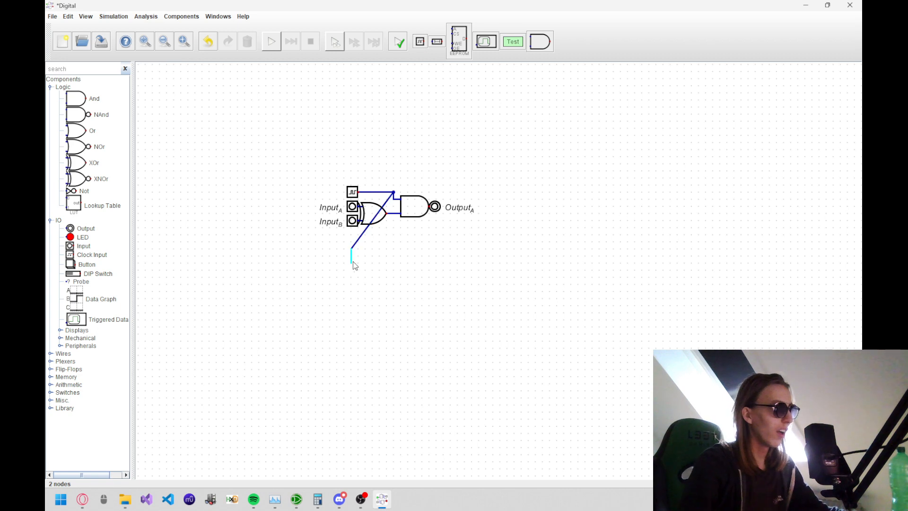
{"action": "key", "text": "Escape"}
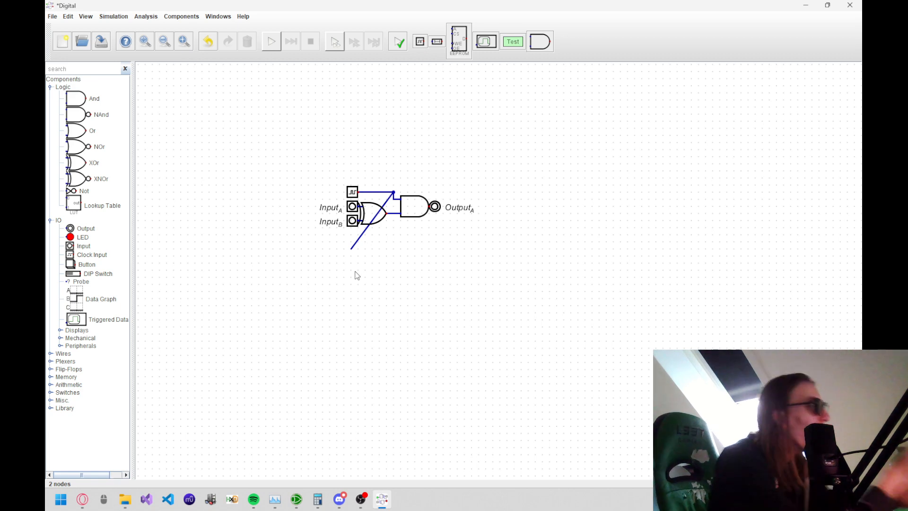
{"action": "key", "text": "Escape"}
{"action": "key", "text": "alt+Tab"}
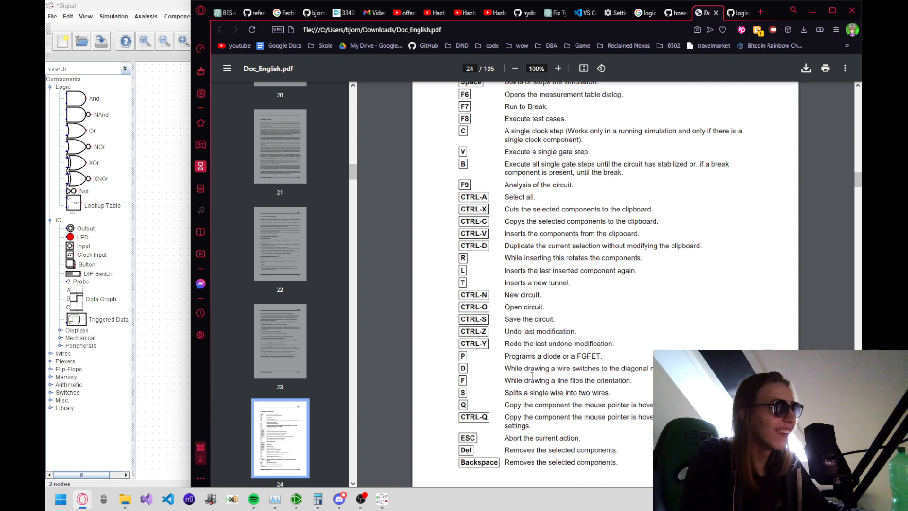
{"action": "key", "text": "alt+Tab"}
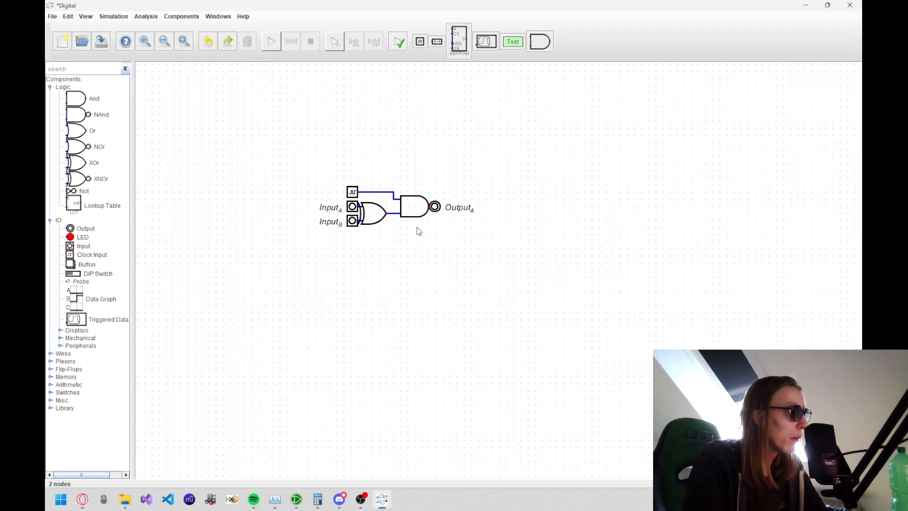
Step: Try drawing a wire with flipped orientation from the AND gate's input area to a point above the gate, and undo it
{"action": "left_click", "coordinate": [394, 213]}
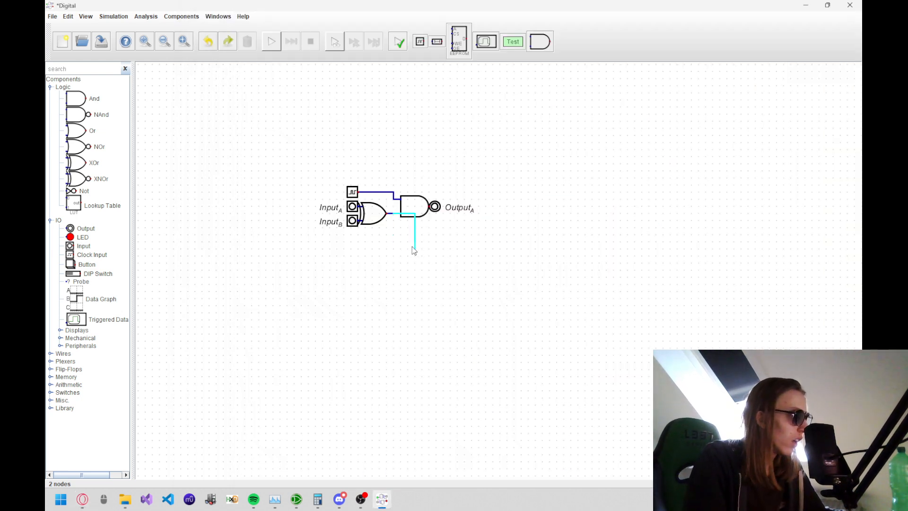
{"action": "left_click", "coordinate": [400, 159]}
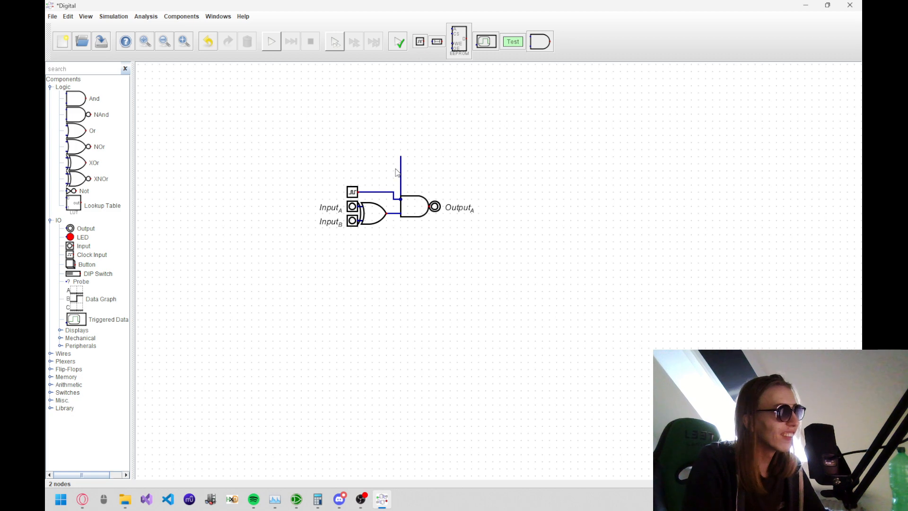
{"action": "key", "text": "alt+Tab"}
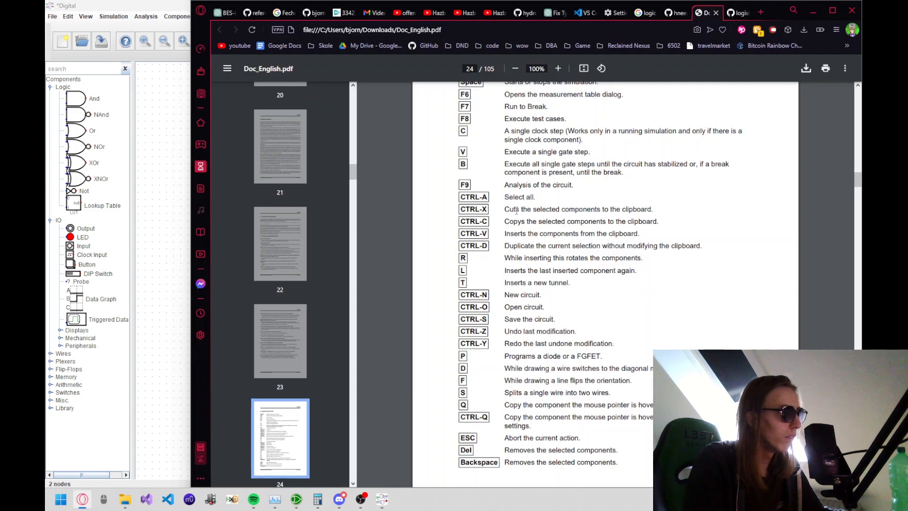
{"action": "key", "text": "alt+Tab"}
{"action": "key", "text": "ctrl+z"}
Step: Try branching wires downward from the XOR gate's output and splitting the lowest vertical wire into two diagonal segments
{"action": "key", "text": "alt+Tab"}
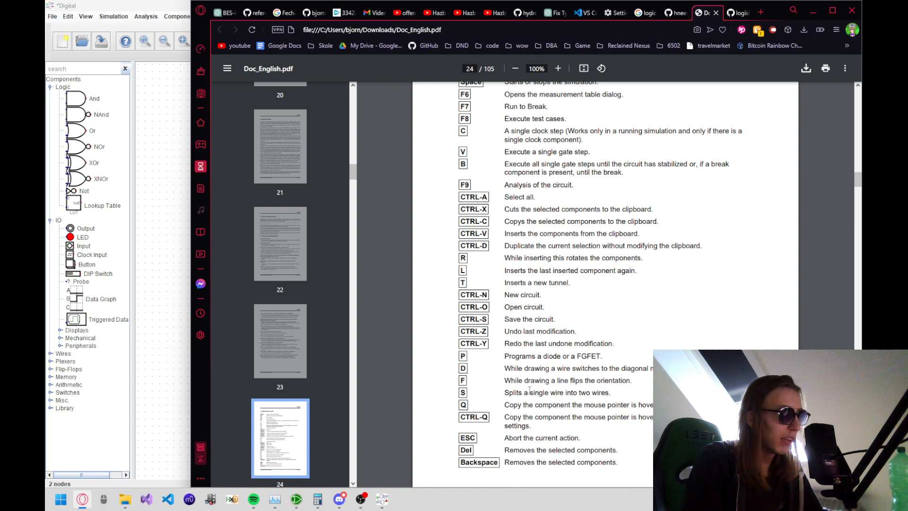
{"action": "key", "text": "alt+Tab"}
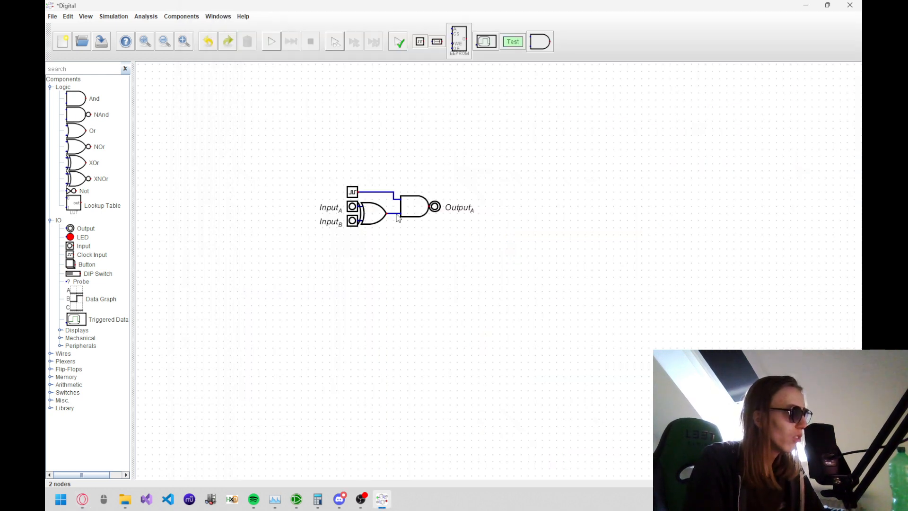
{"action": "left_click", "coordinate": [393, 213]}
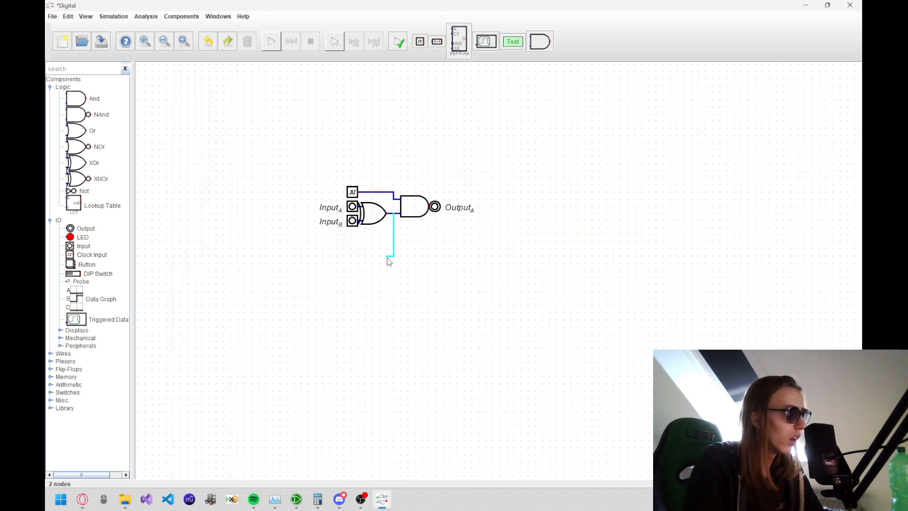
{"action": "left_click", "coordinate": [385, 257]}
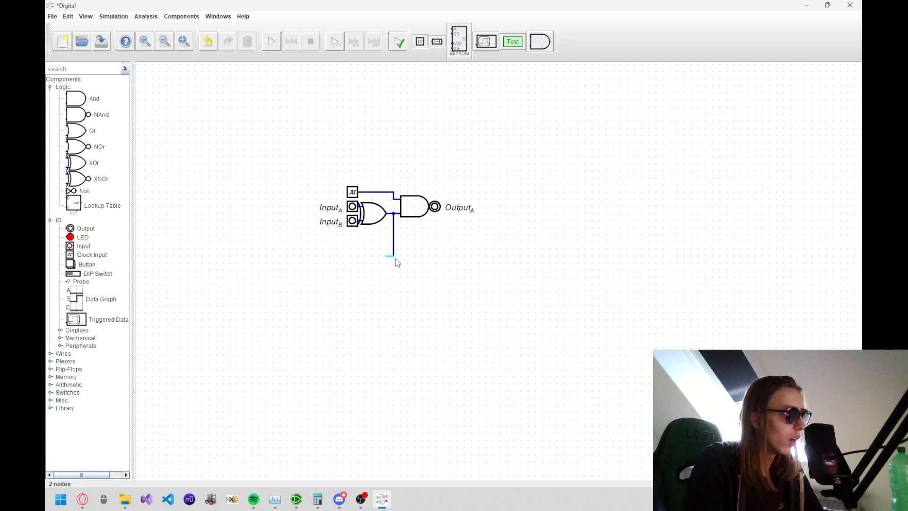
{"action": "left_click", "coordinate": [395, 259]}
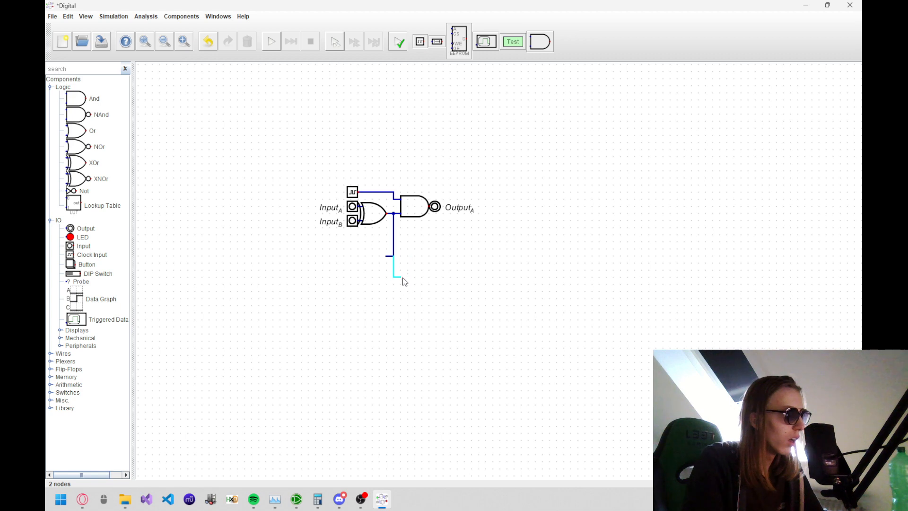
{"action": "left_click", "coordinate": [398, 277]}
{"action": "left_click", "coordinate": [410, 321]}
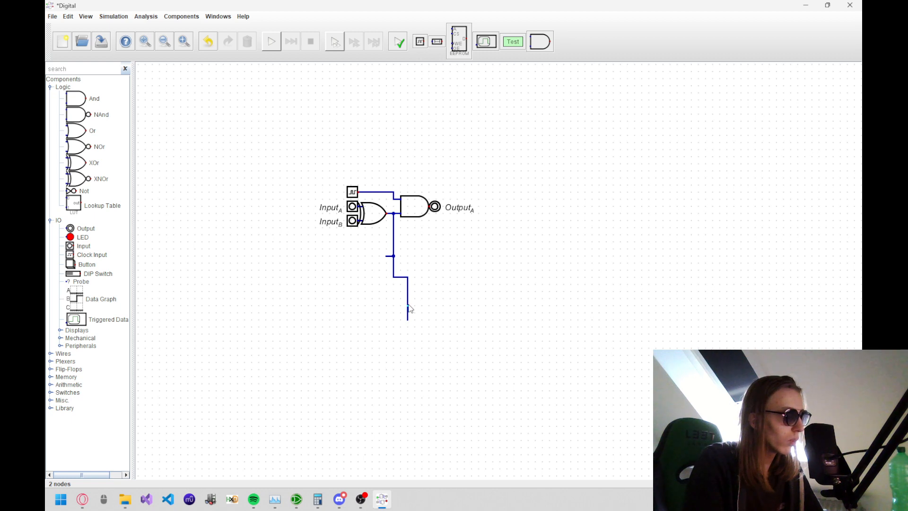
{"action": "left_click_drag", "start_coordinate": [409, 305], "coordinate": [394, 307]}
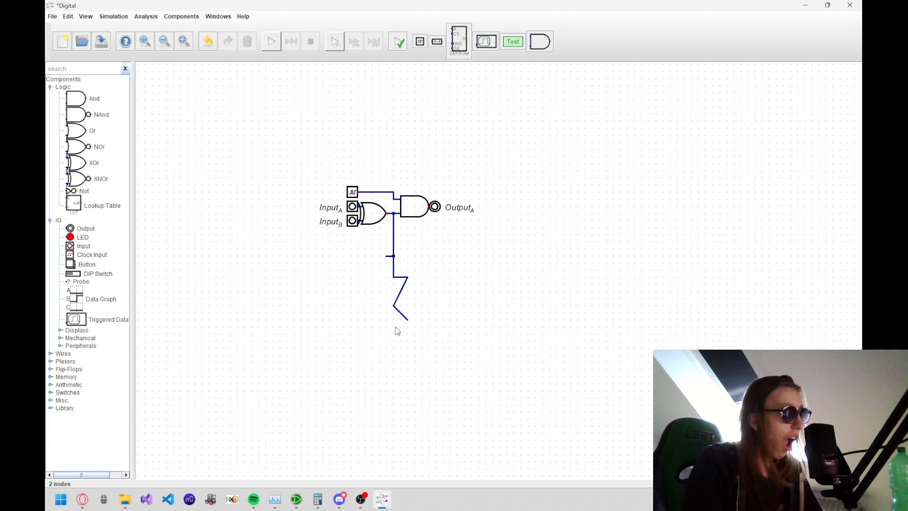
Step: Undo the split and all the trial branch wires below the XOR gate's output
{"action": "key", "text": "ctrl+z"}
{"action": "key", "text": "ctrl+z"}
{"action": "key", "text": "ctrl+z"}
{"action": "key", "text": "ctrl+z"}
Step: Read the remaining keyboard shortcuts on pages 24 and 25 of Doc_English.pdf in the browser, and return to Digital
{"action": "key", "text": "alt+Tab"}
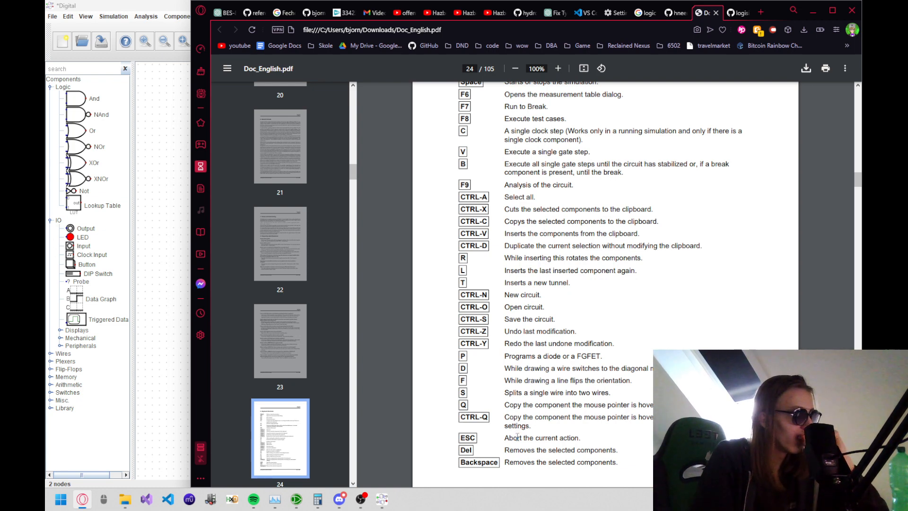
{"action": "scroll", "coordinate": [518, 436], "scroll_direction": "down", "scroll_amount": 3}
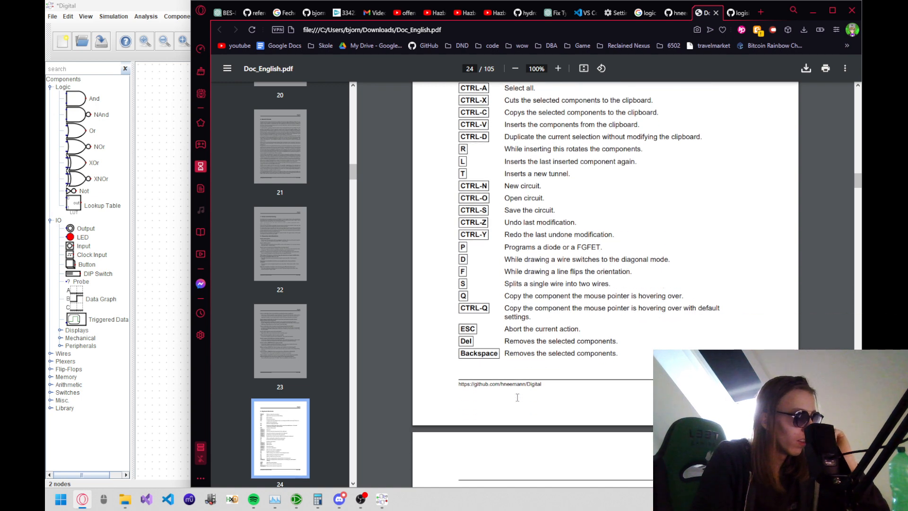
{"action": "scroll", "coordinate": [518, 397], "scroll_direction": "down", "scroll_amount": 5}
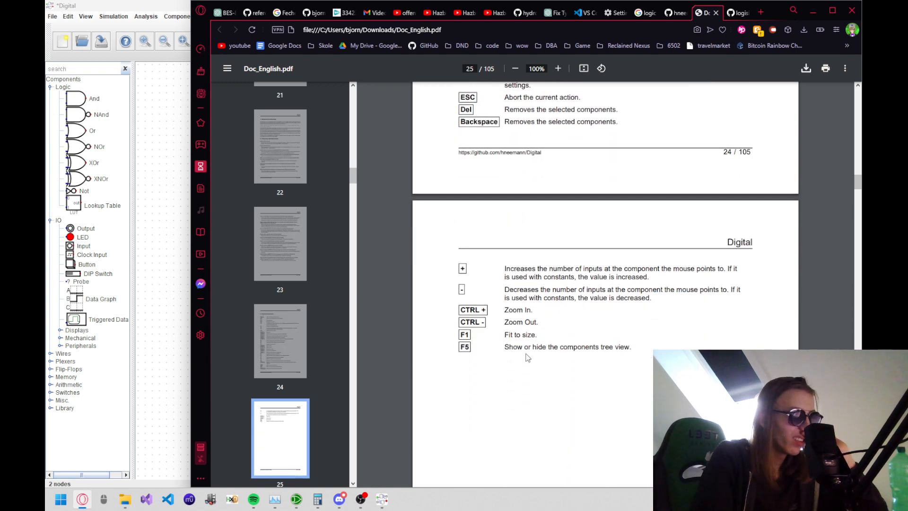
{"action": "key", "text": "alt+Tab"}
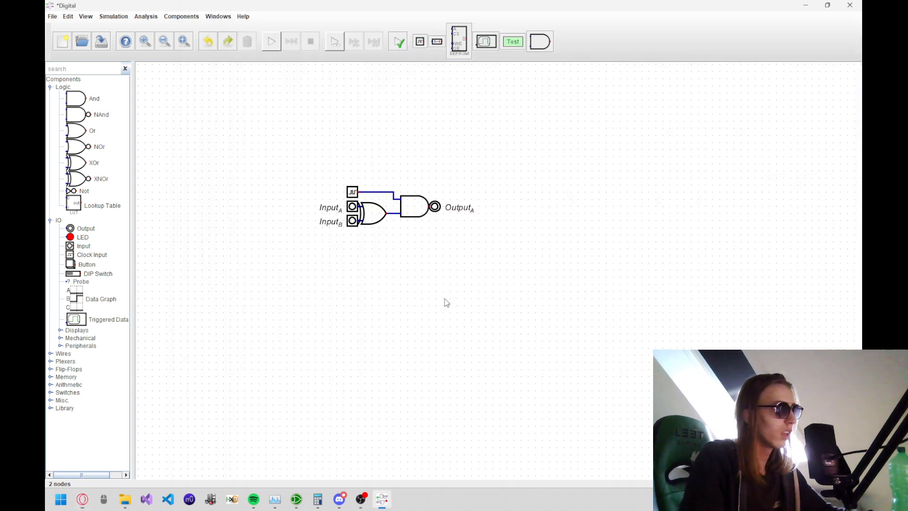
Step: Fit the circuit to the window size and undo the stray vertical wire below the XOR gate
{"action": "key", "text": "F1"}
{"action": "left_click", "coordinate": [451, 373]}
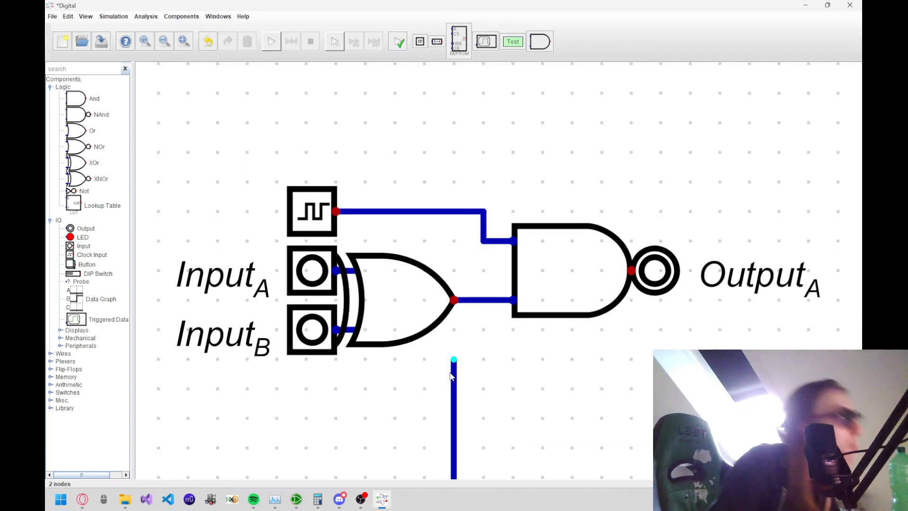
{"action": "key", "text": "Escape"}
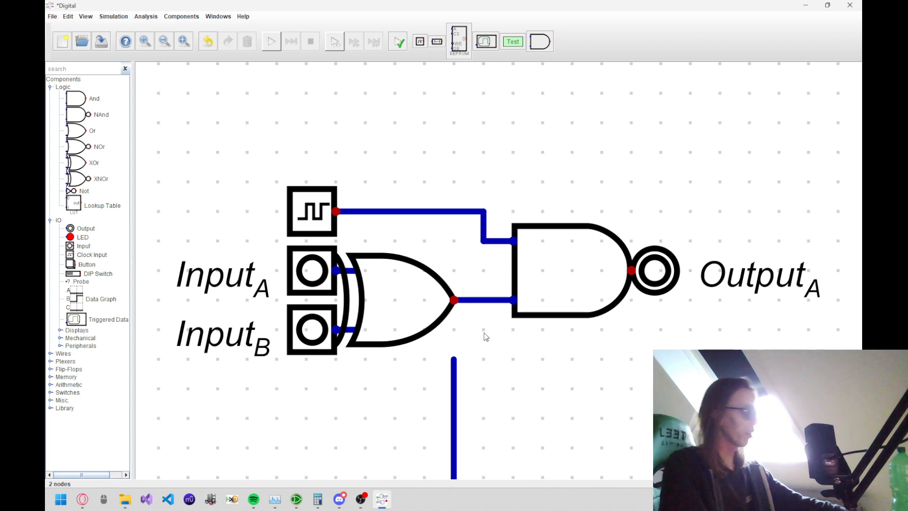
{"action": "key", "text": "ctrl+z"}
{"action": "scroll", "coordinate": [483, 337], "scroll_direction": "down", "scroll_amount": 10}
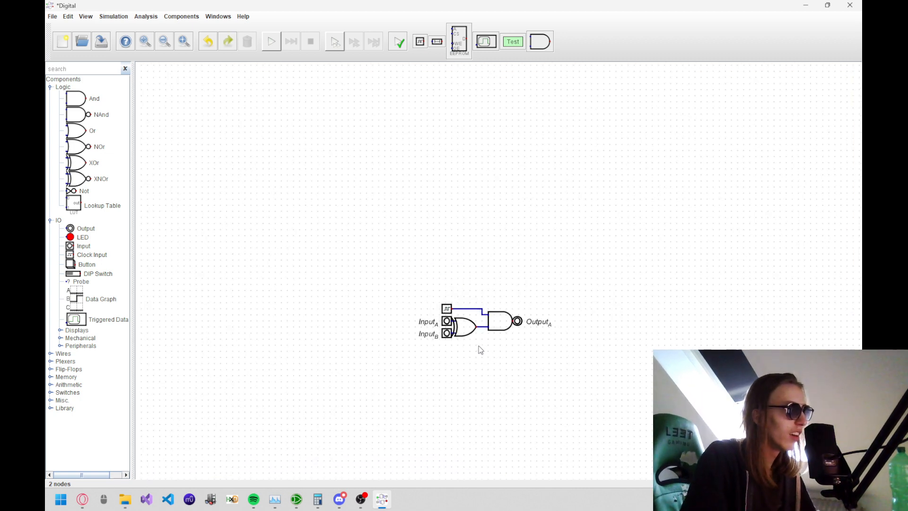
{"action": "left_click_drag", "start_coordinate": [468, 268], "coordinate": [442, 164]}
{"action": "left_click_drag", "start_coordinate": [442, 165], "coordinate": [182, 65]}
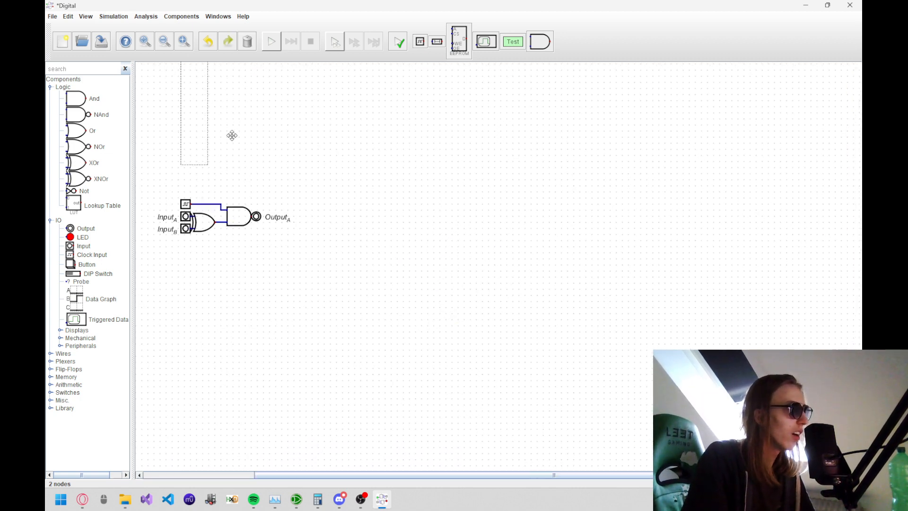
Step: Check the manual's components tree view shortcut in the browser, then hide and show the tree in Digital
{"action": "left_click_drag", "start_coordinate": [232, 135], "coordinate": [453, 133]}
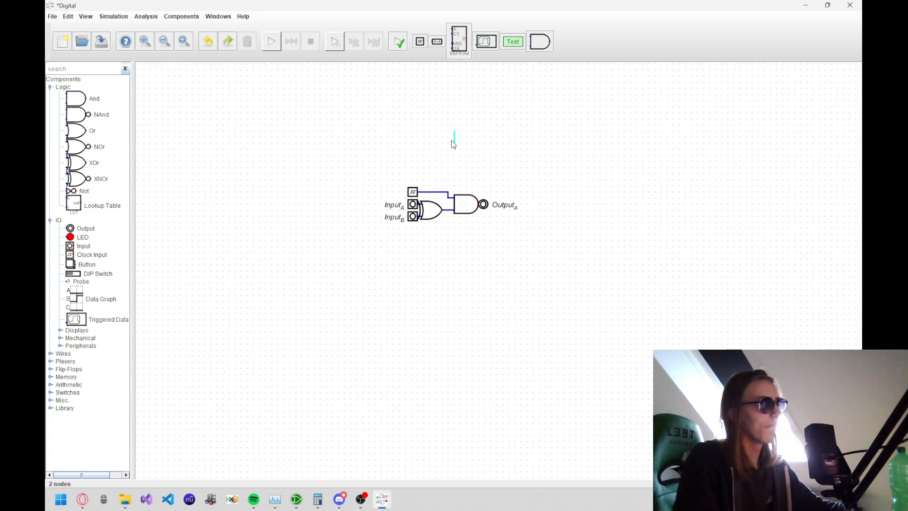
{"action": "key", "text": "alt+Tab"}
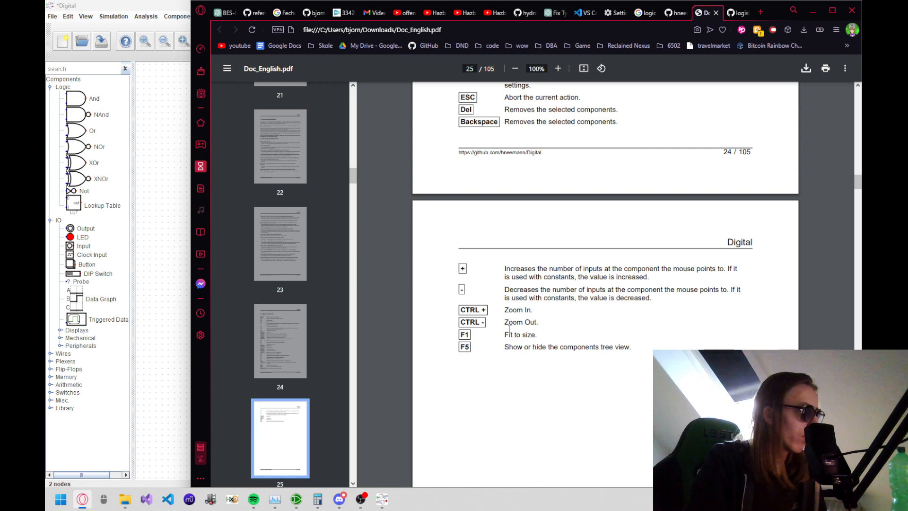
{"action": "key", "text": "alt+Tab"}
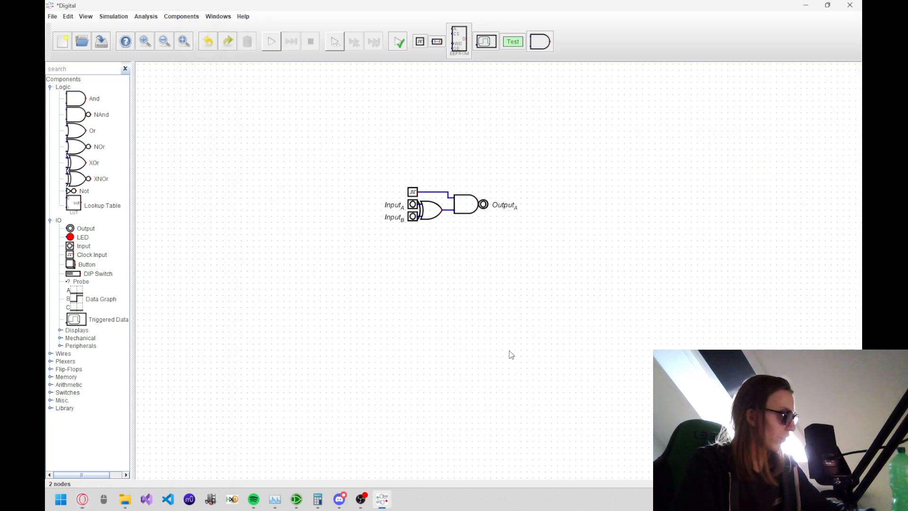
{"action": "key", "text": "F5"}
{"action": "key", "text": "F5"}
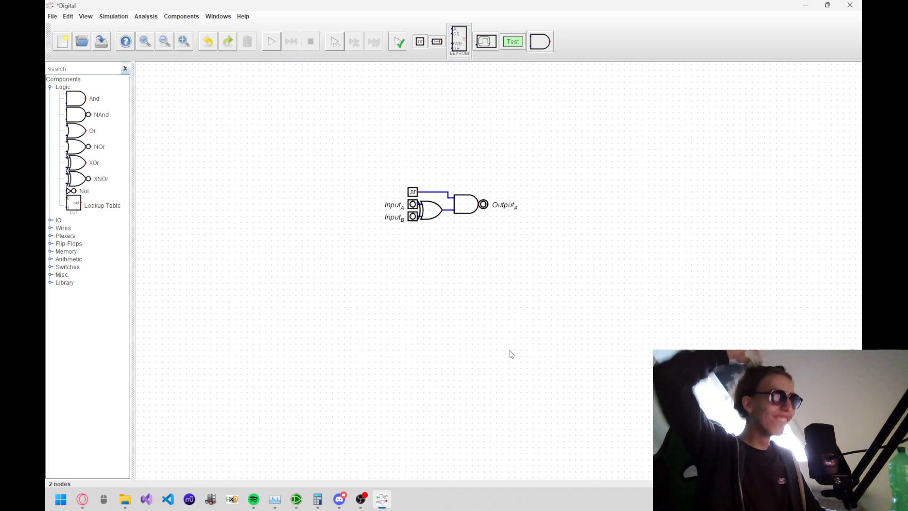
Step: Read the Settings chapter on pages 26 to 28 of Doc_English.pdf in the browser, including the circuit specific settings
{"action": "key", "text": "alt+Tab"}
{"action": "scroll", "coordinate": [512, 331], "scroll_direction": "down", "scroll_amount": 6}
{"action": "scroll", "coordinate": [511, 325], "scroll_direction": "down", "scroll_amount": 5}
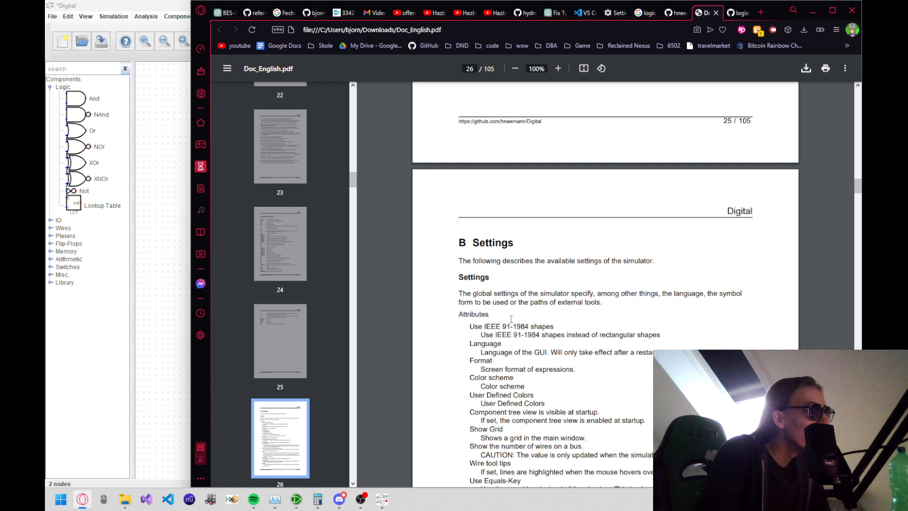
{"action": "scroll", "coordinate": [501, 312], "scroll_direction": "down", "scroll_amount": 2}
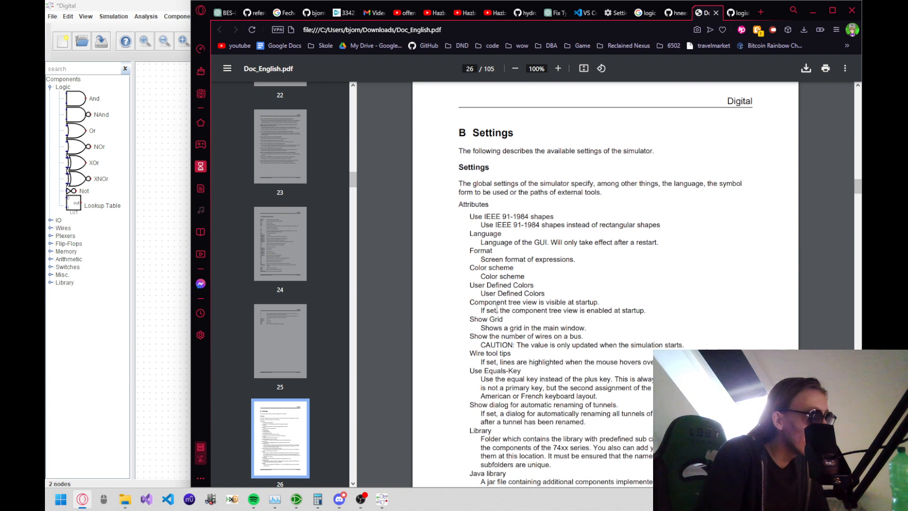
{"action": "scroll", "coordinate": [497, 310], "scroll_direction": "down", "scroll_amount": 1}
{"action": "scroll", "coordinate": [492, 309], "scroll_direction": "down", "scroll_amount": 1}
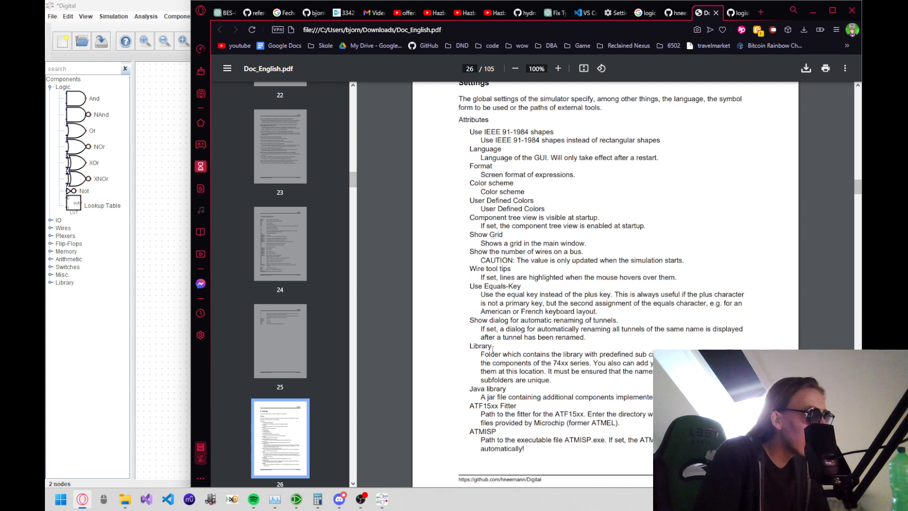
{"action": "scroll", "coordinate": [487, 325], "scroll_direction": "down", "scroll_amount": 3}
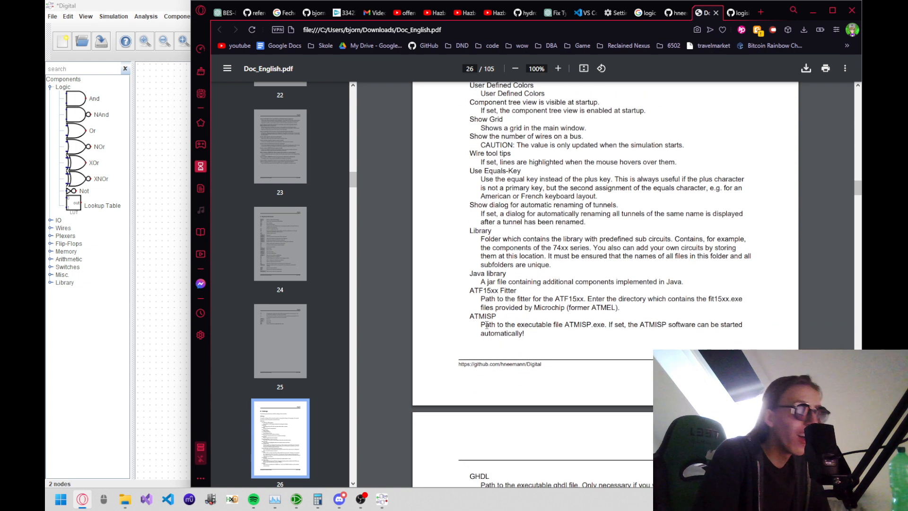
{"action": "scroll", "coordinate": [488, 325], "scroll_direction": "down", "scroll_amount": 3}
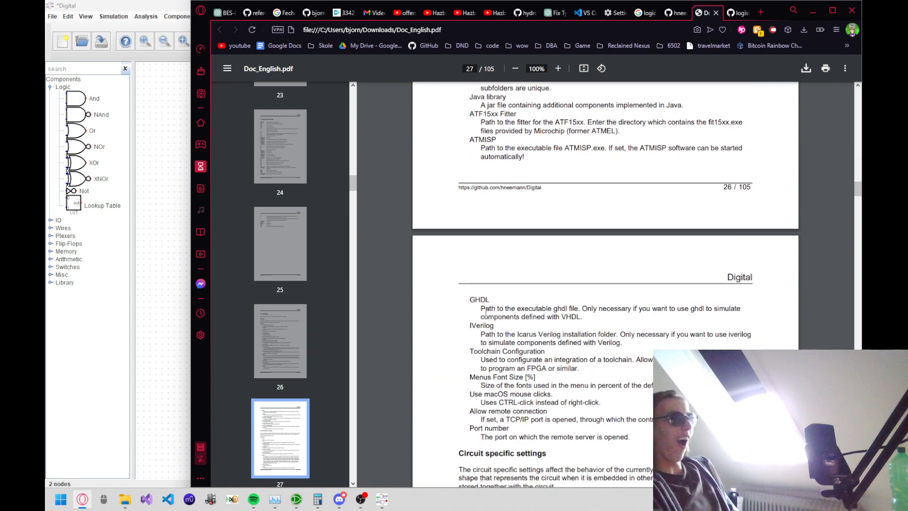
{"action": "scroll", "coordinate": [485, 310], "scroll_direction": "down", "scroll_amount": 1}
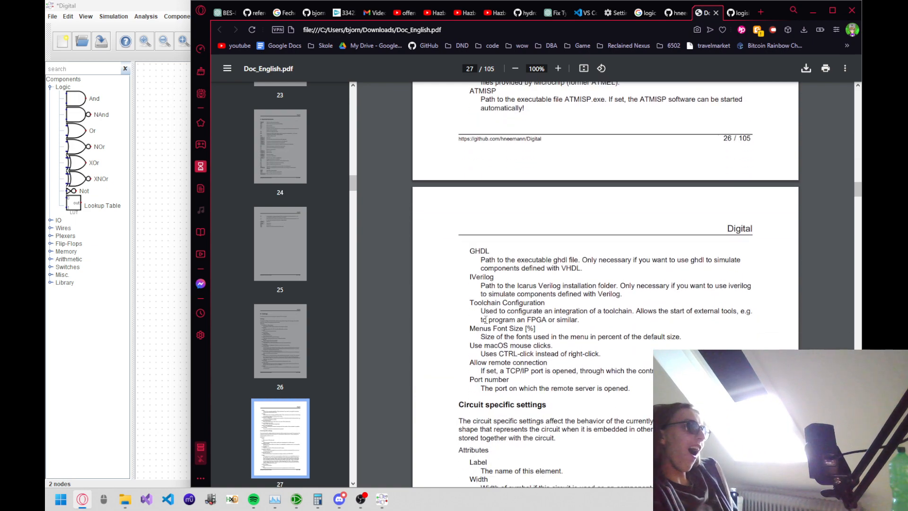
{"action": "scroll", "coordinate": [492, 340], "scroll_direction": "down", "scroll_amount": 1}
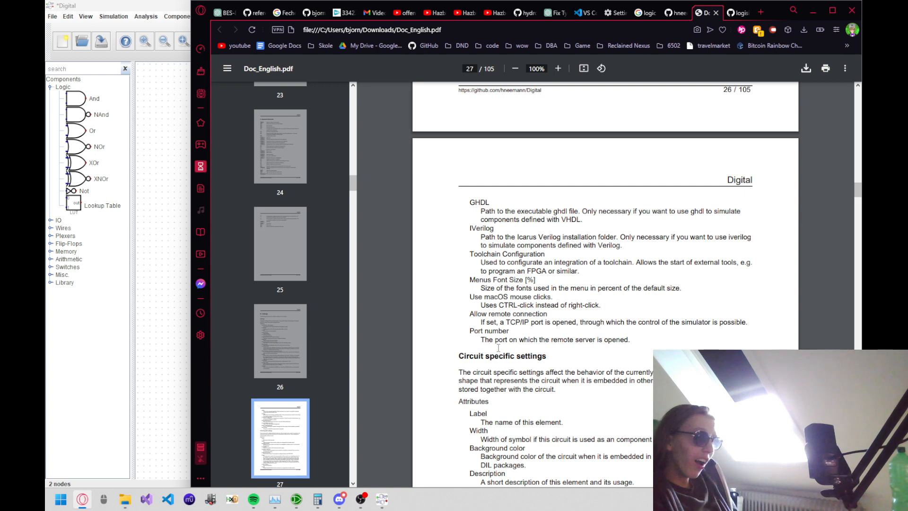
{"action": "scroll", "coordinate": [499, 348], "scroll_direction": "down", "scroll_amount": 3}
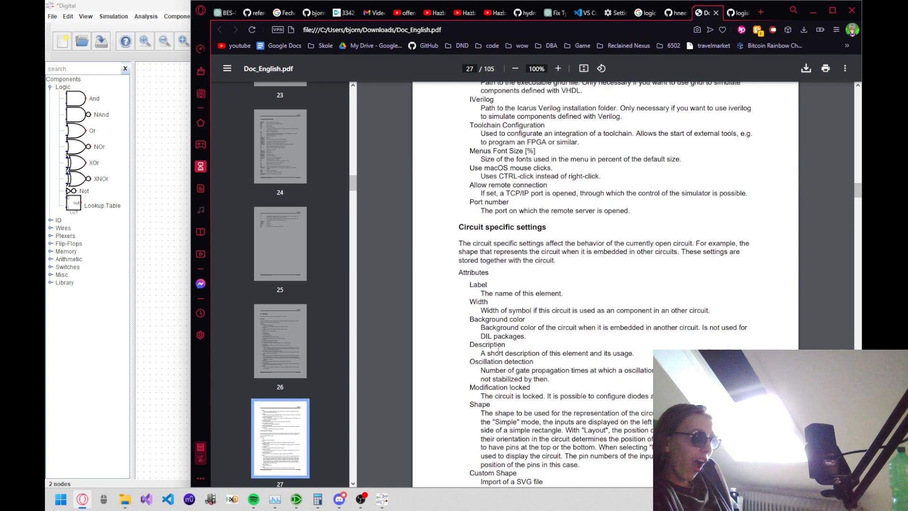
{"action": "scroll", "coordinate": [499, 347], "scroll_direction": "down", "scroll_amount": 5}
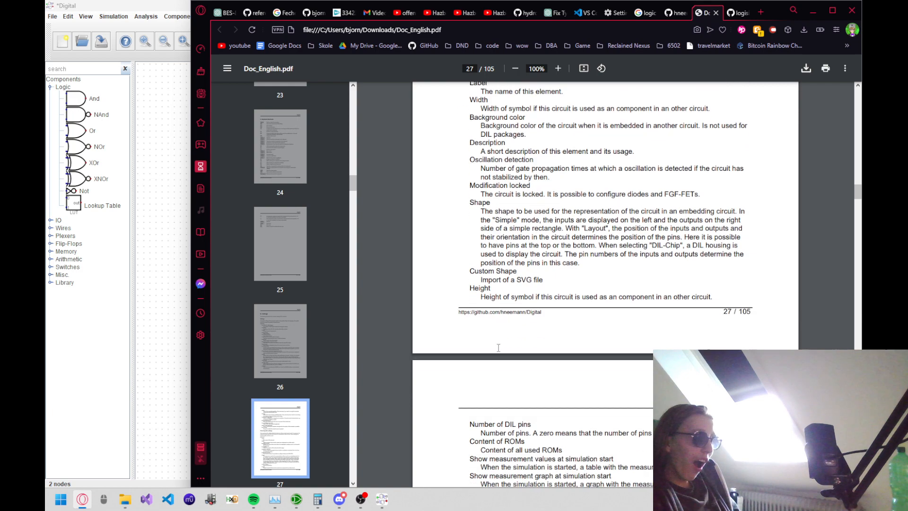
{"action": "scroll", "coordinate": [499, 347], "scroll_direction": "down", "scroll_amount": 3}
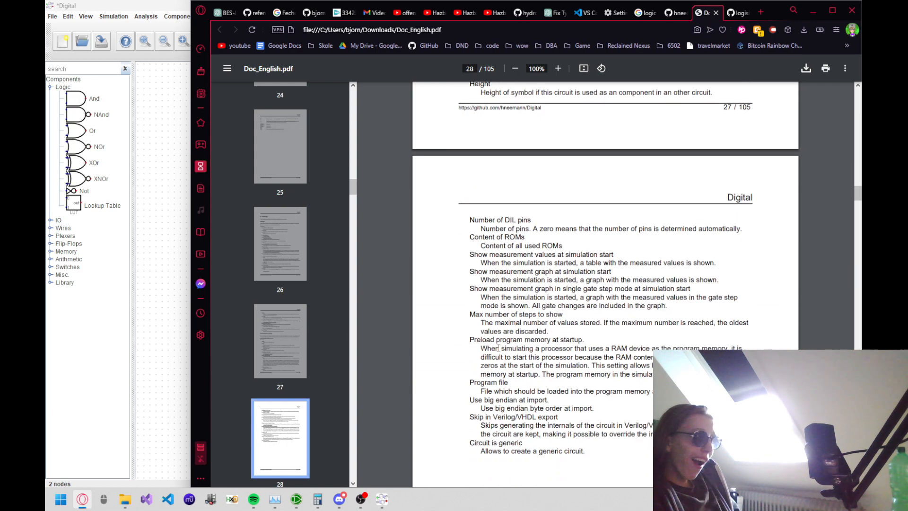
{"action": "scroll", "coordinate": [499, 347], "scroll_direction": "down", "scroll_amount": 6}
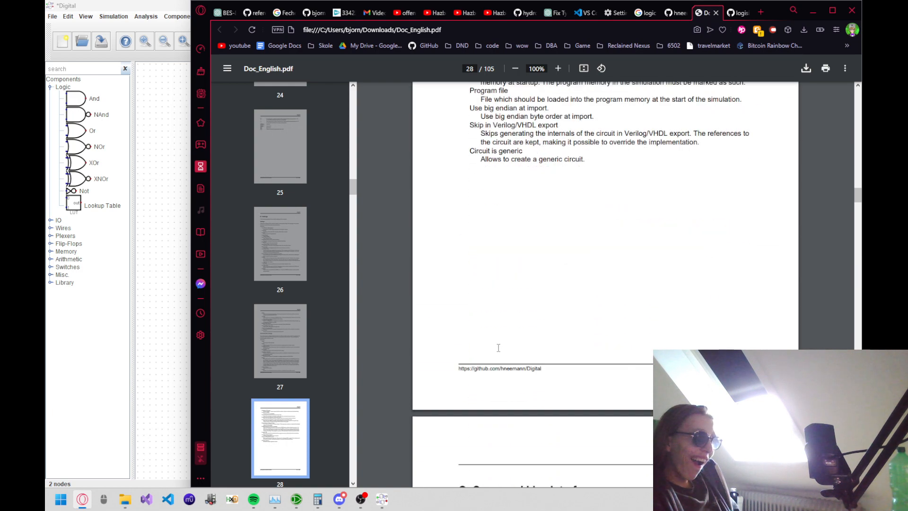
Step: Skim the Command Line Interface chapter and the first Logic gate entries in Doc_English.pdf, and return to Digital
{"action": "scroll", "coordinate": [499, 348], "scroll_direction": "down", "scroll_amount": 3}
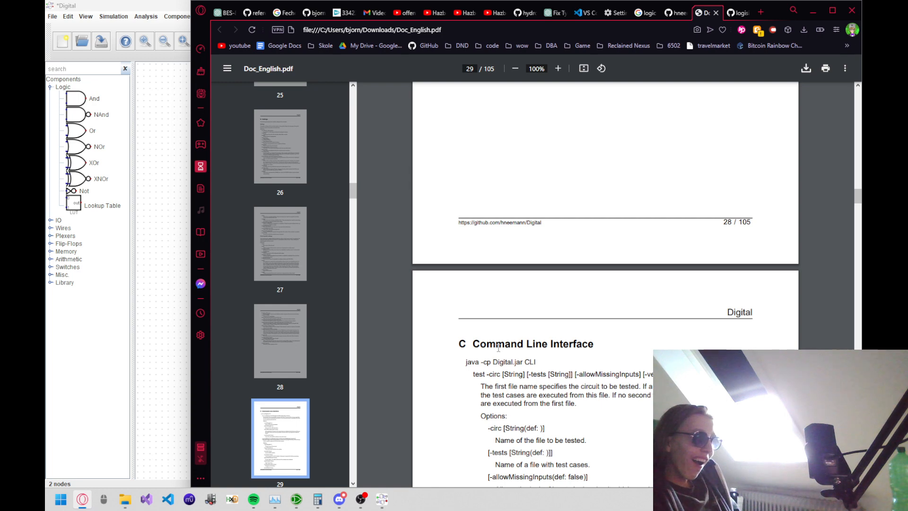
{"action": "scroll", "coordinate": [499, 347], "scroll_direction": "down", "scroll_amount": 4}
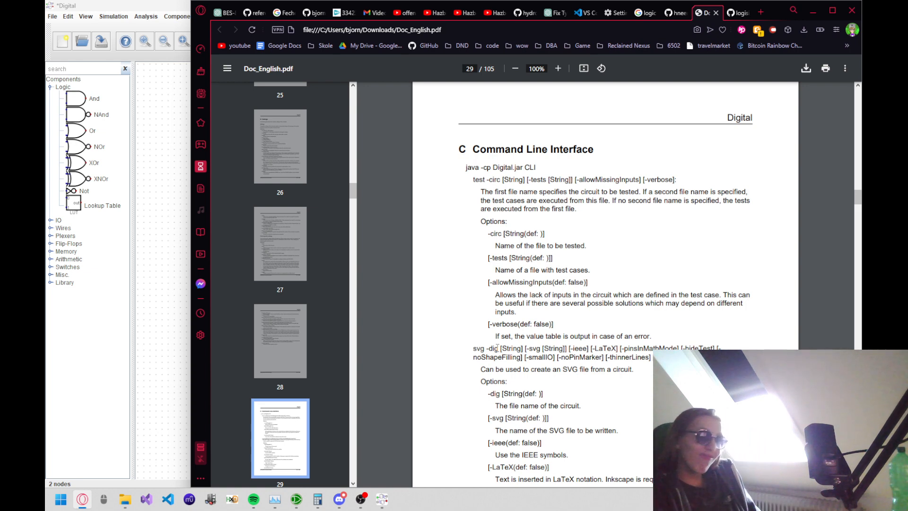
{"action": "scroll", "coordinate": [497, 349], "scroll_direction": "down", "scroll_amount": 18}
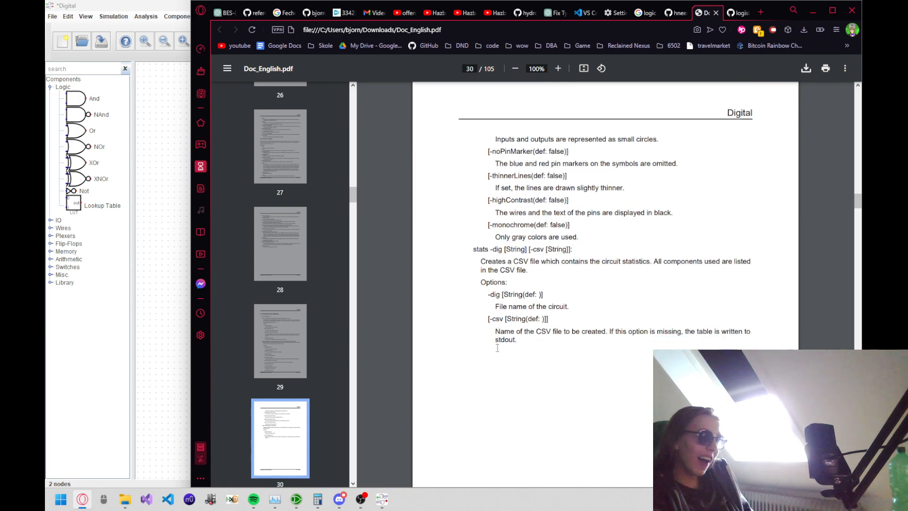
{"action": "scroll", "coordinate": [497, 348], "scroll_direction": "down", "scroll_amount": 10}
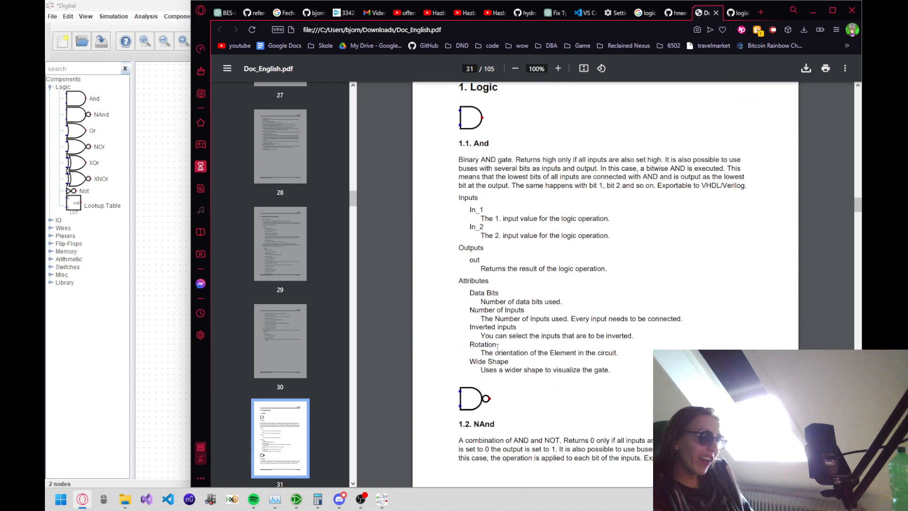
{"action": "scroll", "coordinate": [498, 348], "scroll_direction": "down", "scroll_amount": 5}
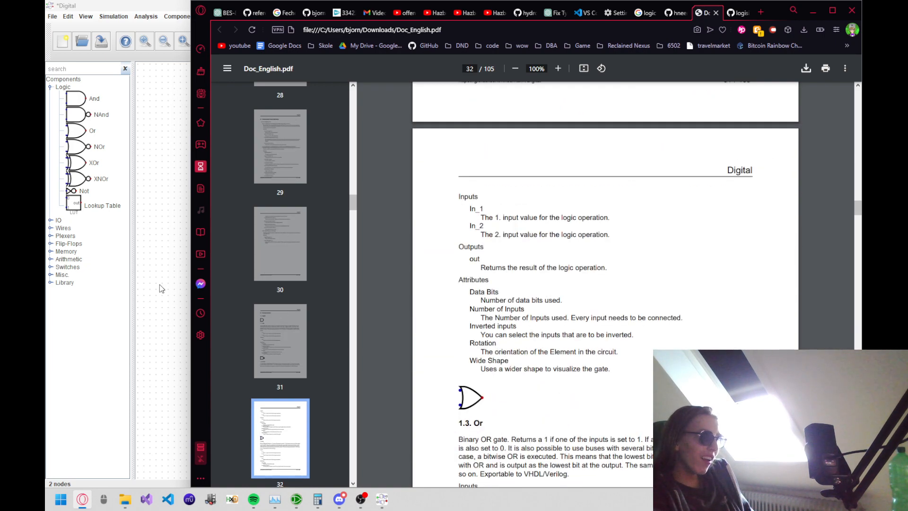
{"action": "left_click", "coordinate": [160, 285]}
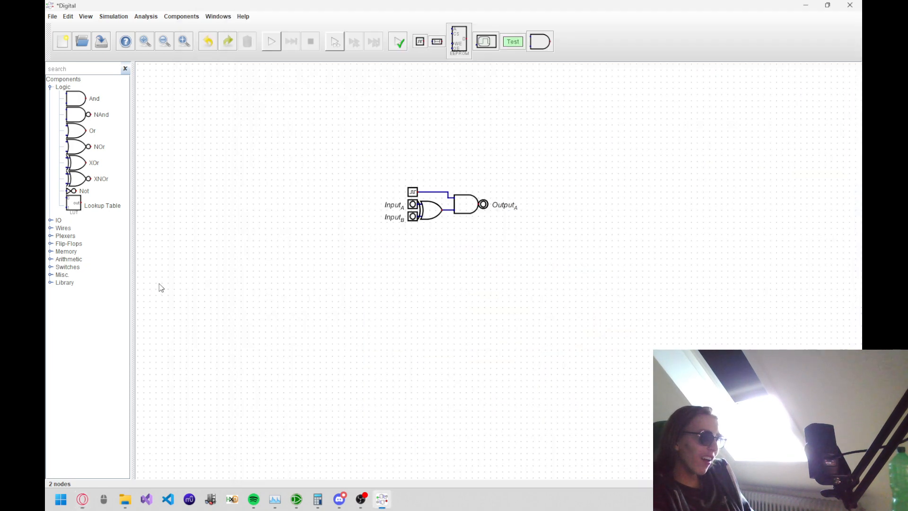
Step: Try turning off Wide Shape in the XOR gate's advanced properties
{"action": "right_click", "coordinate": [427, 210]}
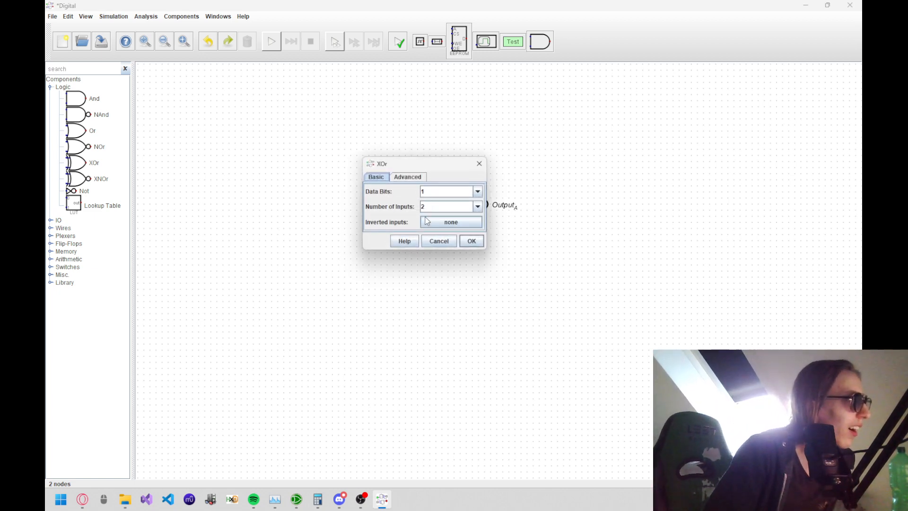
{"action": "left_click", "coordinate": [408, 177]}
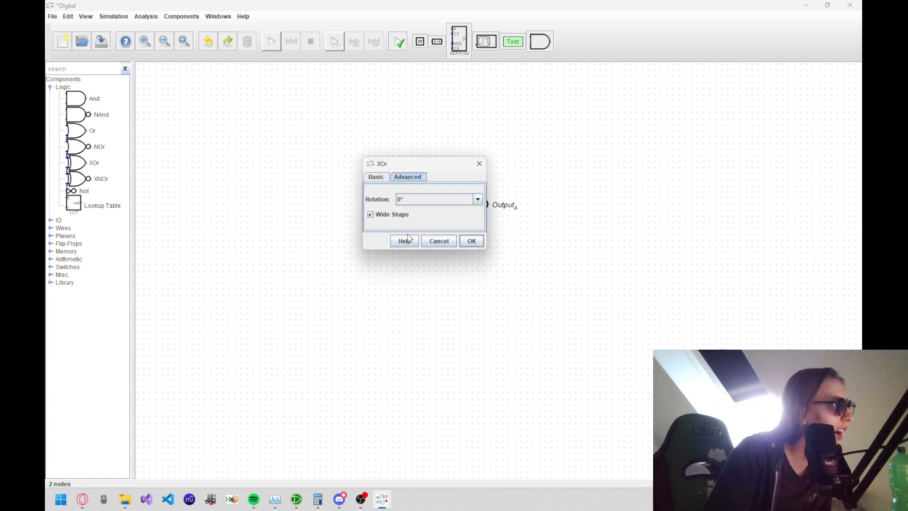
{"action": "left_click", "coordinate": [400, 218]}
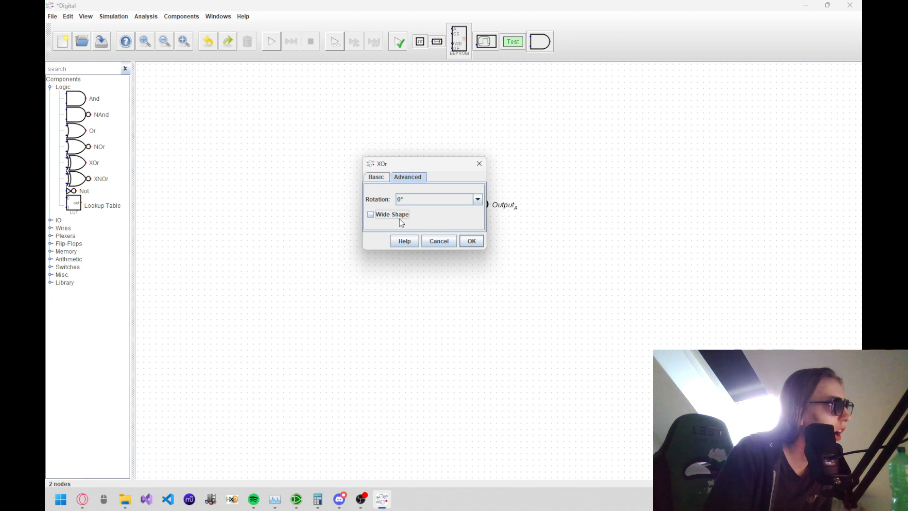
{"action": "left_click", "coordinate": [464, 241]}
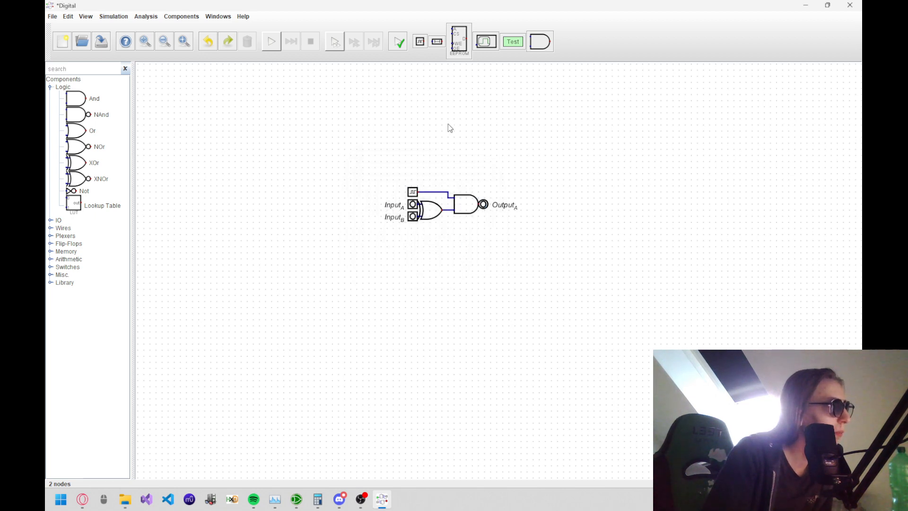
Step: Open the Synthesis truth table, look through its K-Map and Create options, and close the table
{"action": "left_click", "coordinate": [168, 17]}
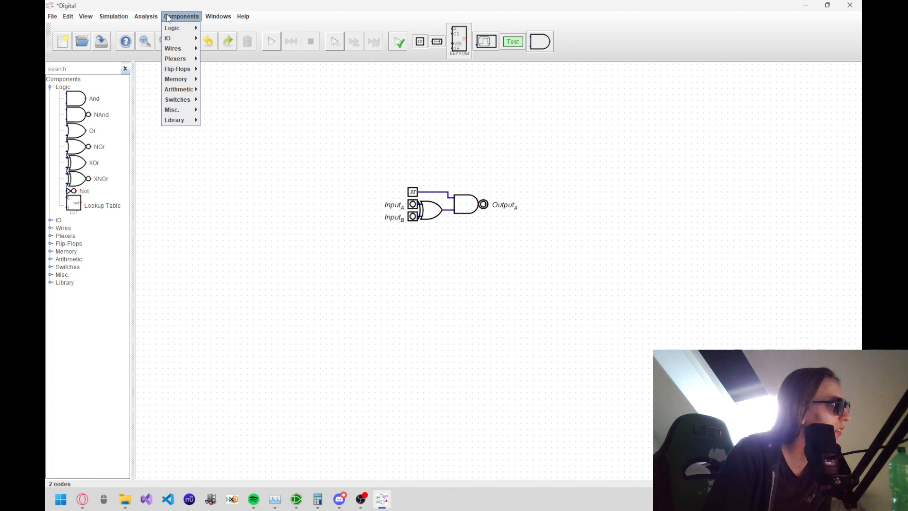
{"action": "mouse_move", "coordinate": [154, 19]}
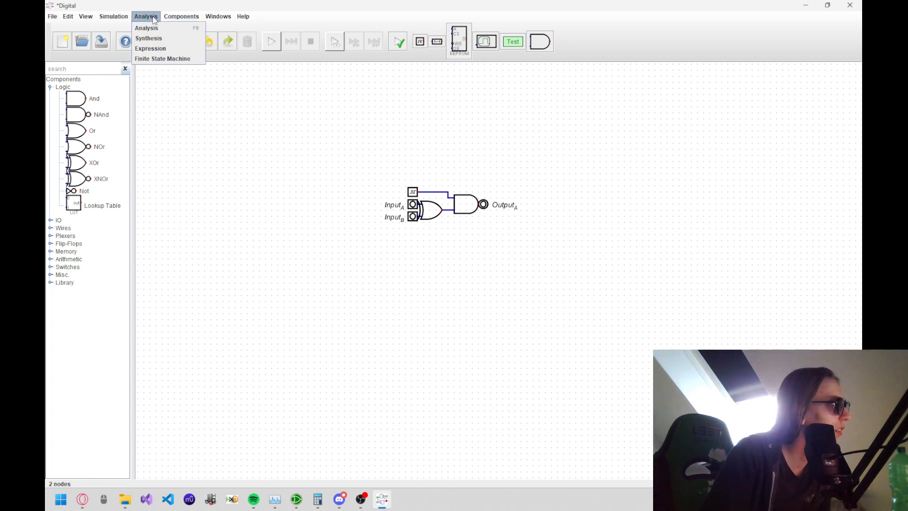
{"action": "left_click", "coordinate": [156, 41]}
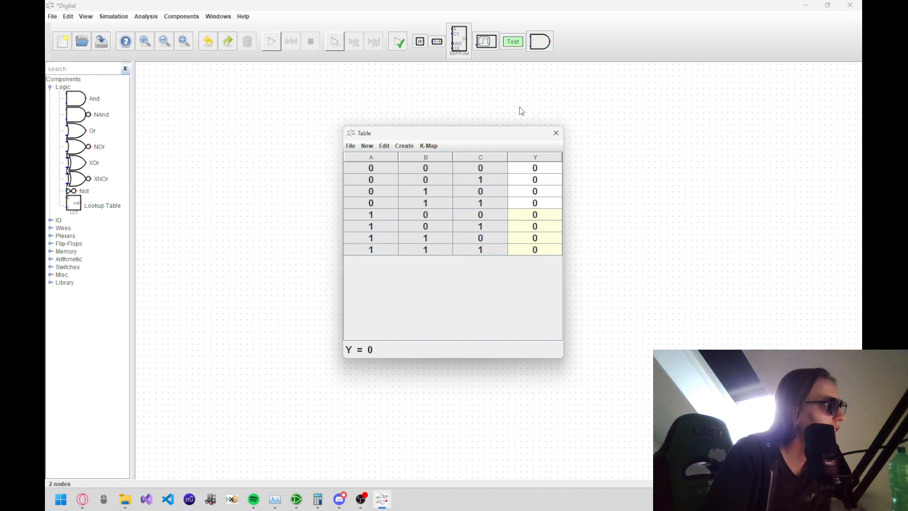
{"action": "left_click", "coordinate": [437, 148]}
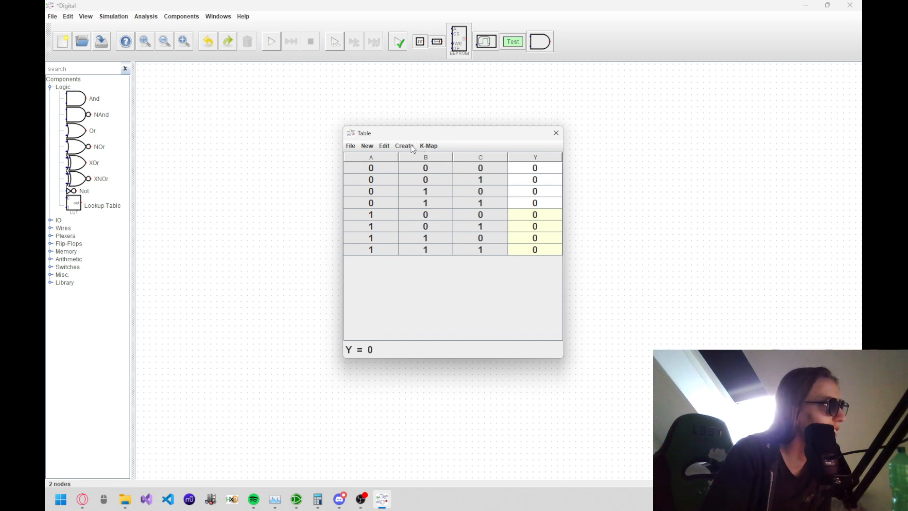
{"action": "left_click", "coordinate": [411, 146]}
{"action": "left_click", "coordinate": [411, 146]}
{"action": "left_click", "coordinate": [556, 133]}
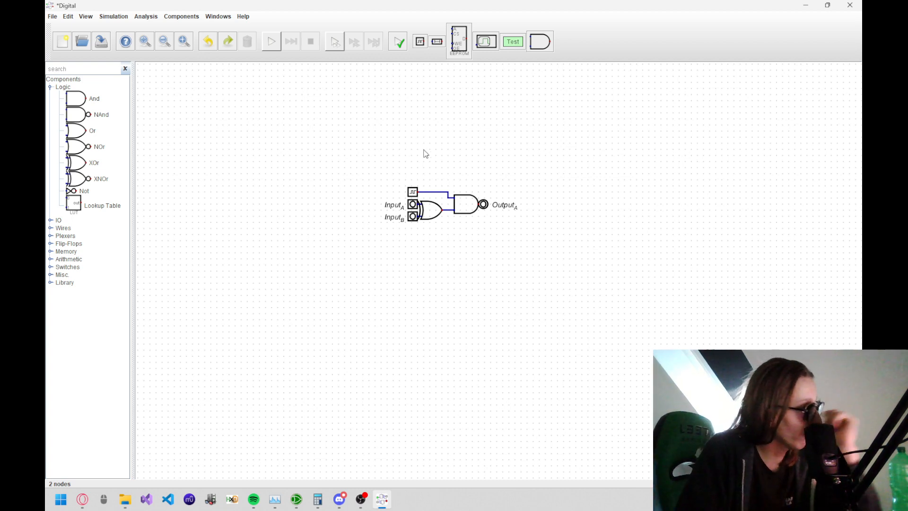
Step: Look through the simulation commands and check the circuit's maximum path length
{"action": "left_click", "coordinate": [146, 16]}
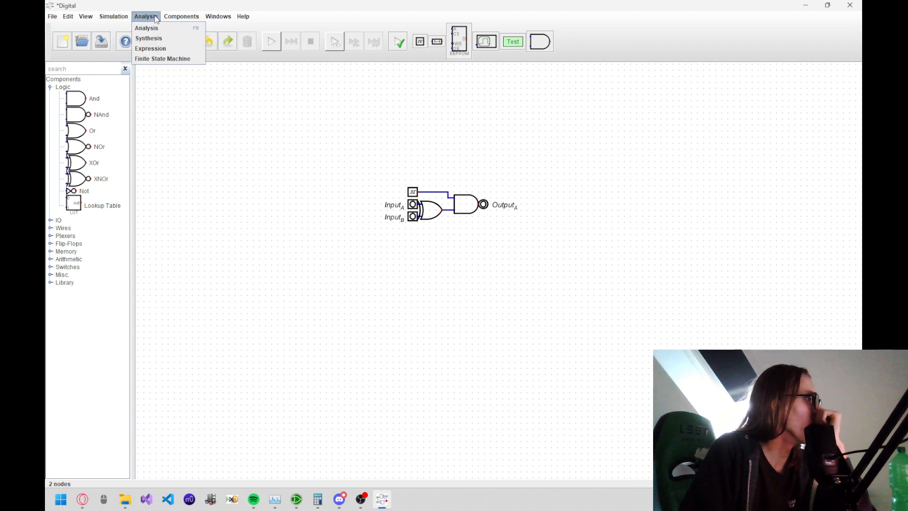
{"action": "left_click", "coordinate": [156, 18]}
{"action": "left_click", "coordinate": [113, 17]}
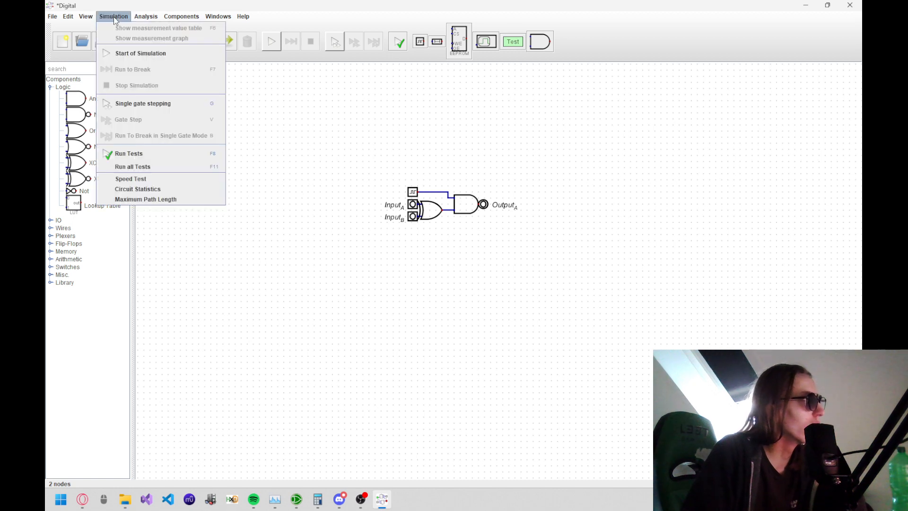
{"action": "left_click", "coordinate": [113, 17]}
{"action": "left_click", "coordinate": [114, 17]}
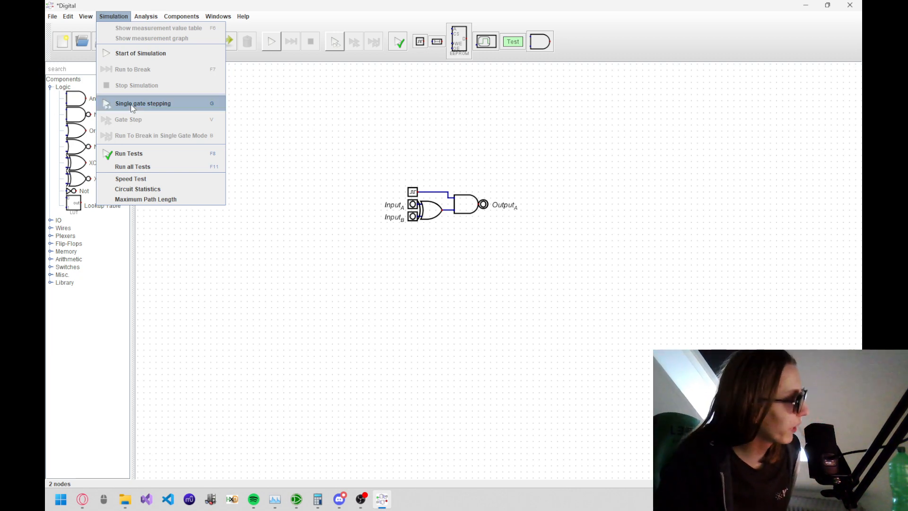
{"action": "left_click", "coordinate": [141, 199]}
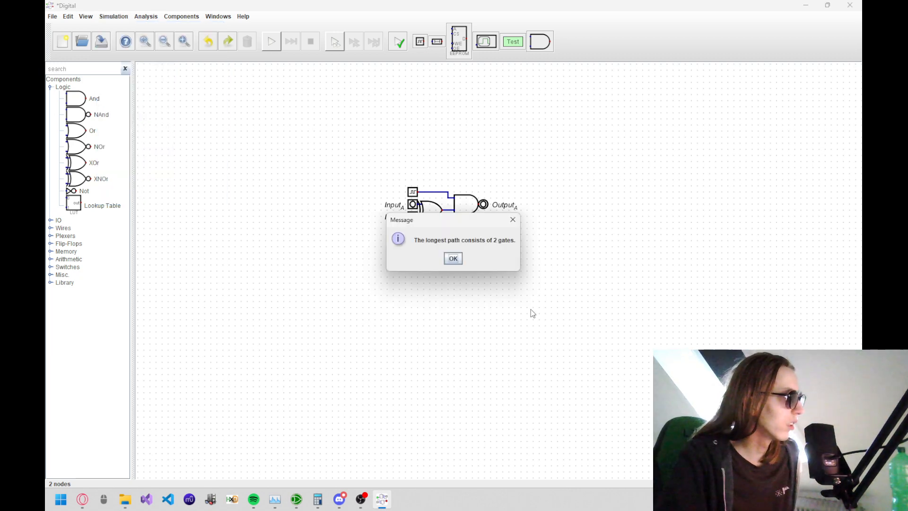
{"action": "left_click", "coordinate": [453, 257]}
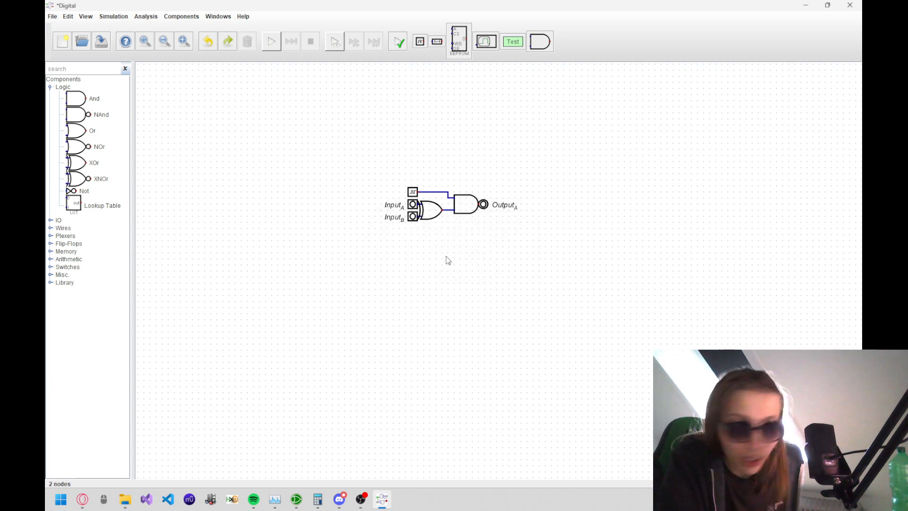
Step: Open Digital's settings and enable showing the component tree view at startup
{"action": "left_click", "coordinate": [85, 16]}
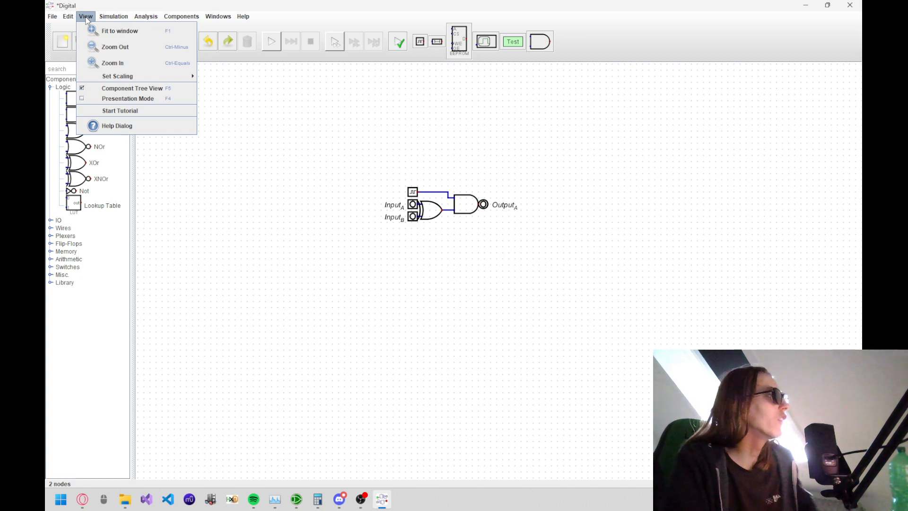
{"action": "left_click", "coordinate": [85, 17]}
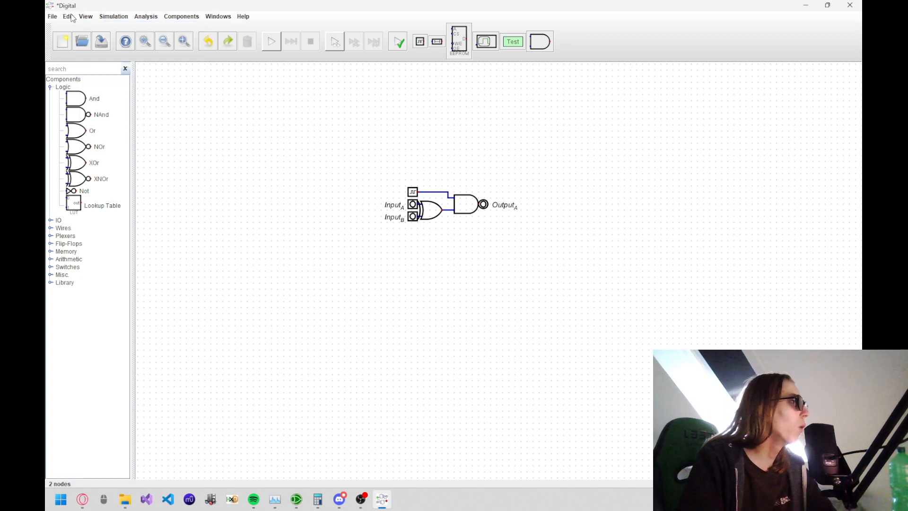
{"action": "left_click", "coordinate": [67, 17]}
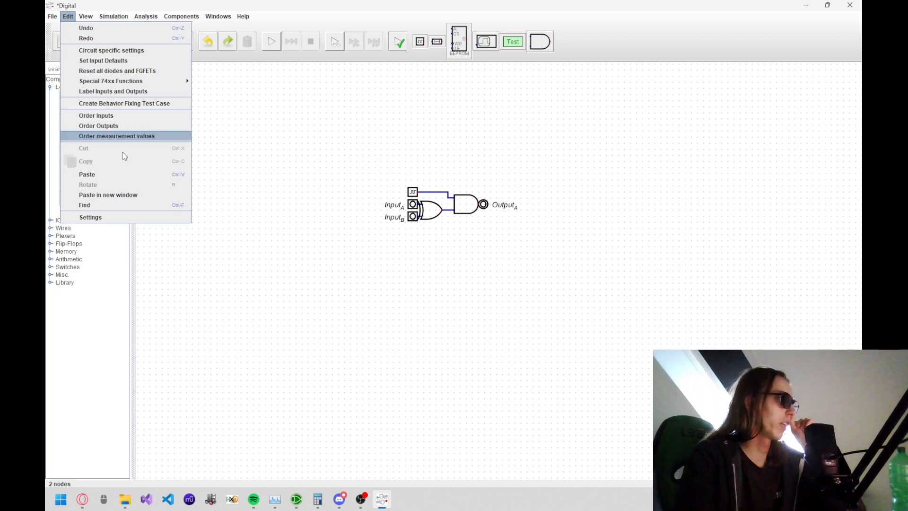
{"action": "left_click", "coordinate": [113, 222]}
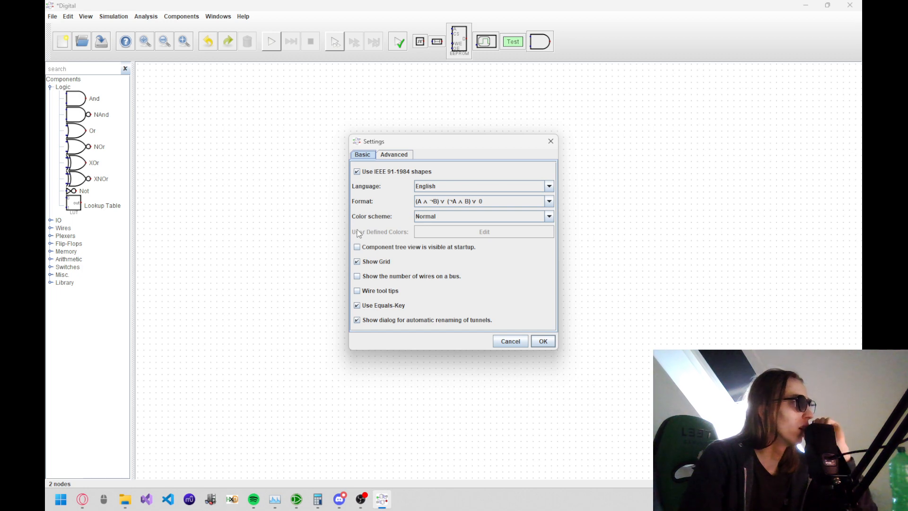
{"action": "left_click", "coordinate": [371, 248]}
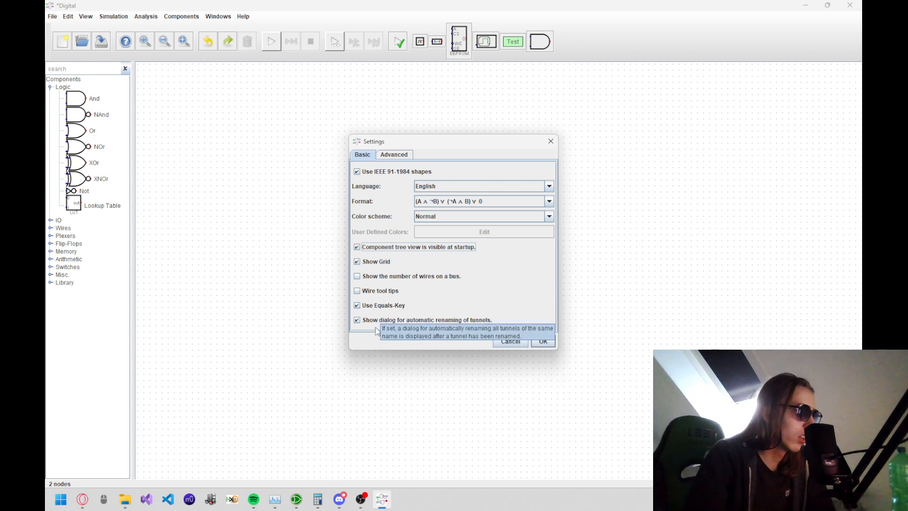
Step: Look through the expression formats and the advanced settings, and apply the settings
{"action": "left_click", "coordinate": [409, 156]}
{"action": "left_click", "coordinate": [368, 156]}
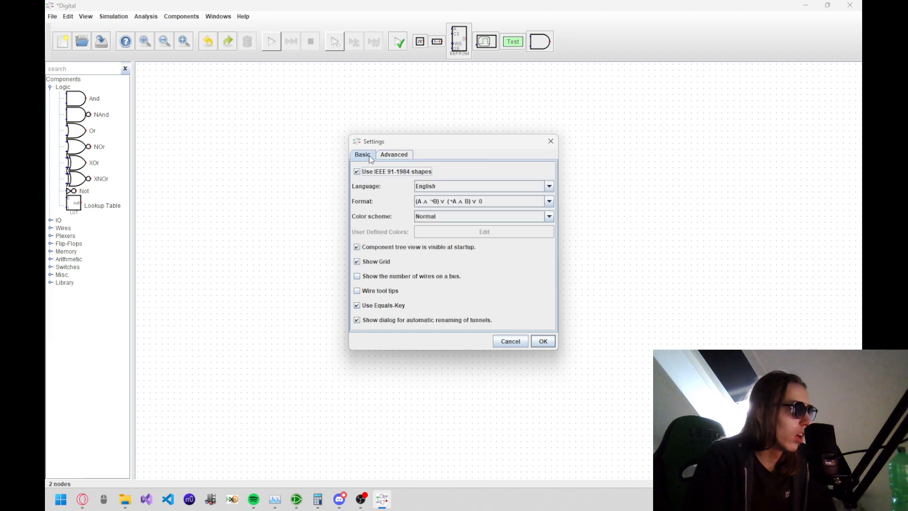
{"action": "left_click", "coordinate": [481, 202]}
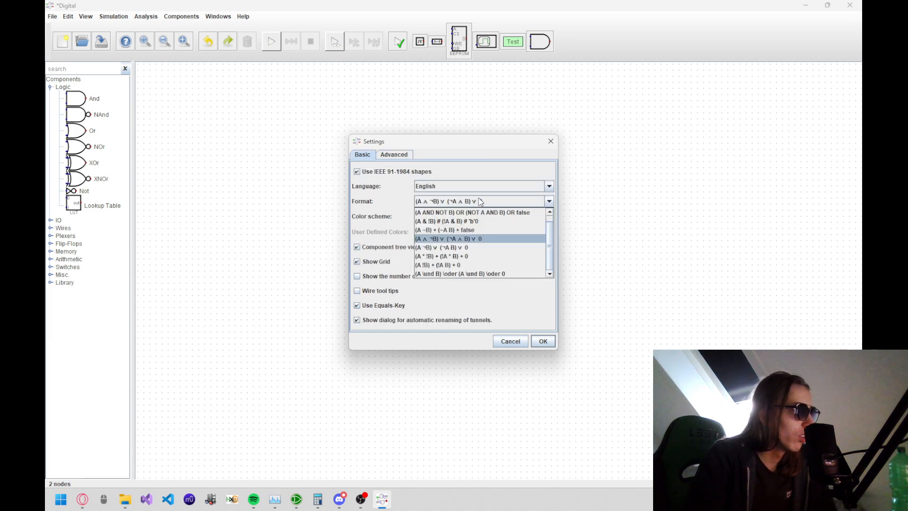
{"action": "left_click", "coordinate": [480, 202]}
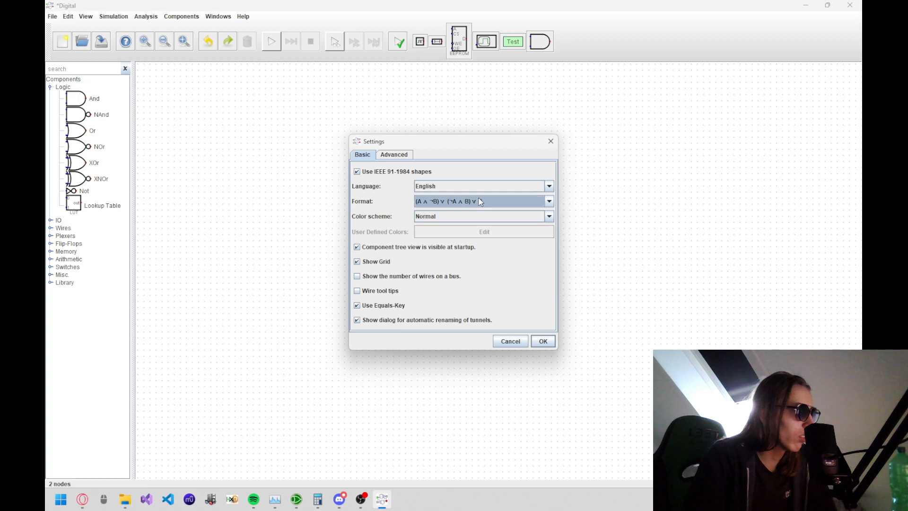
{"action": "left_click", "coordinate": [394, 155]}
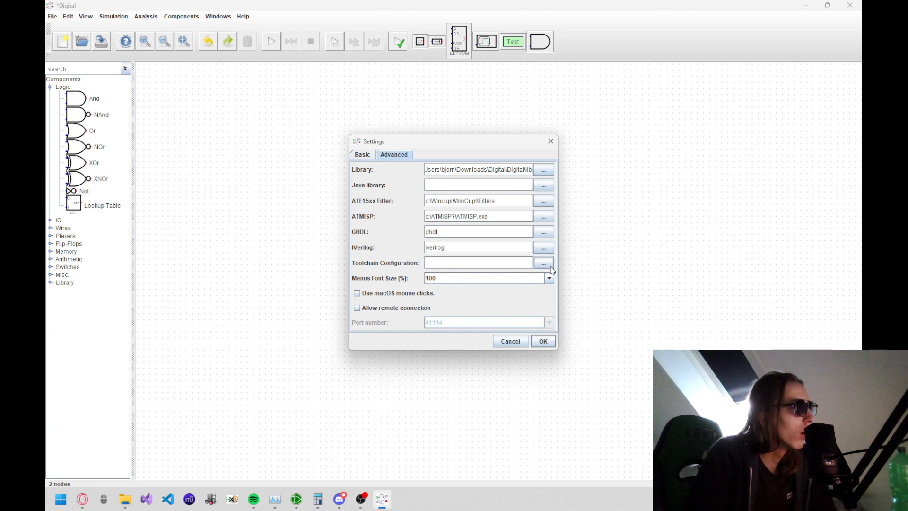
{"action": "left_click", "coordinate": [537, 346]}
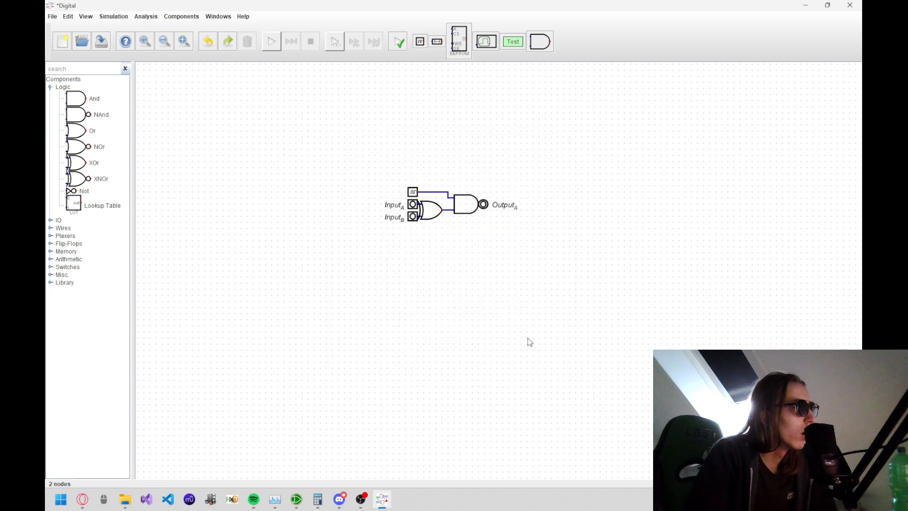
{"action": "left_click_drag", "start_coordinate": [487, 314], "coordinate": [269, 122]}
{"action": "left_click", "coordinate": [237, 107]}
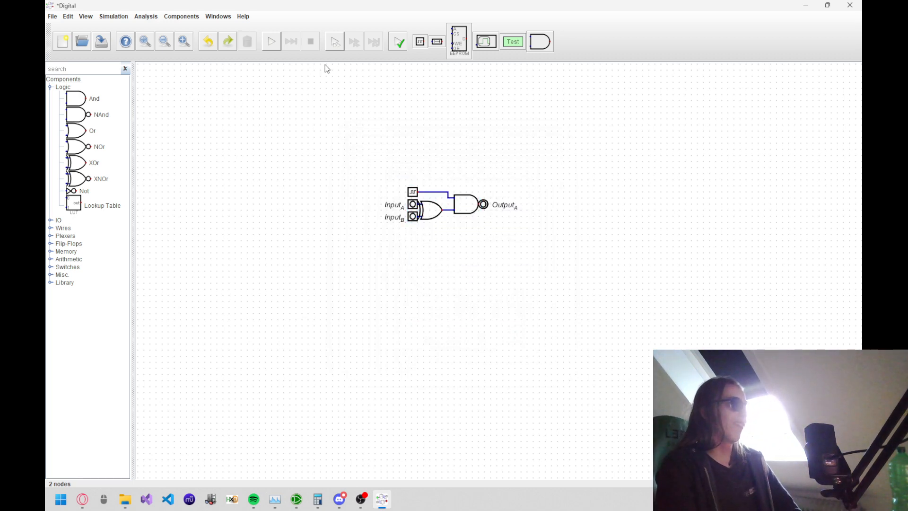
{"action": "left_click", "coordinate": [218, 16]}
{"action": "mouse_move", "coordinate": [175, 18]}
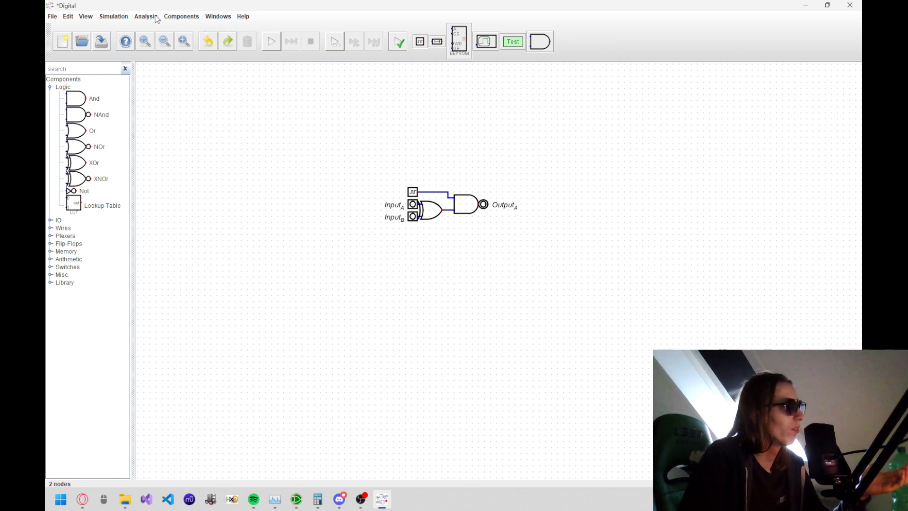
{"action": "mouse_move", "coordinate": [116, 18]}
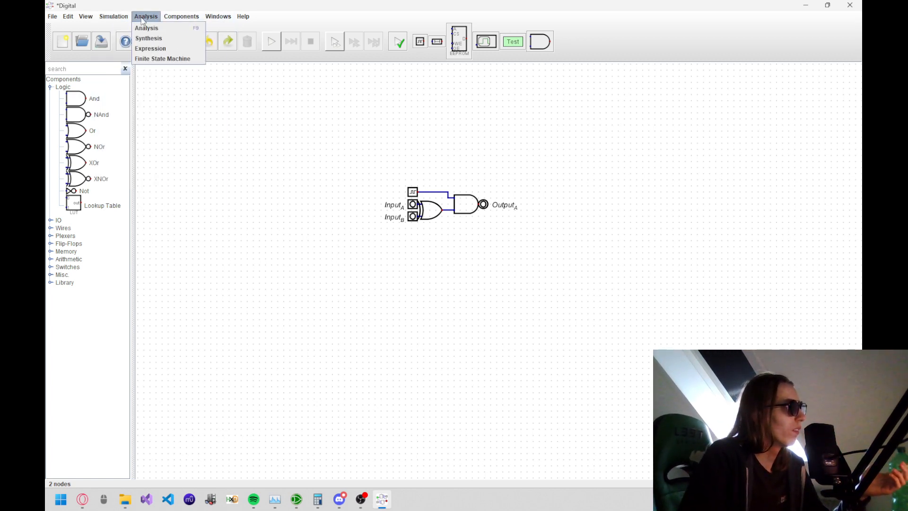
{"action": "left_click", "coordinate": [81, 19]}
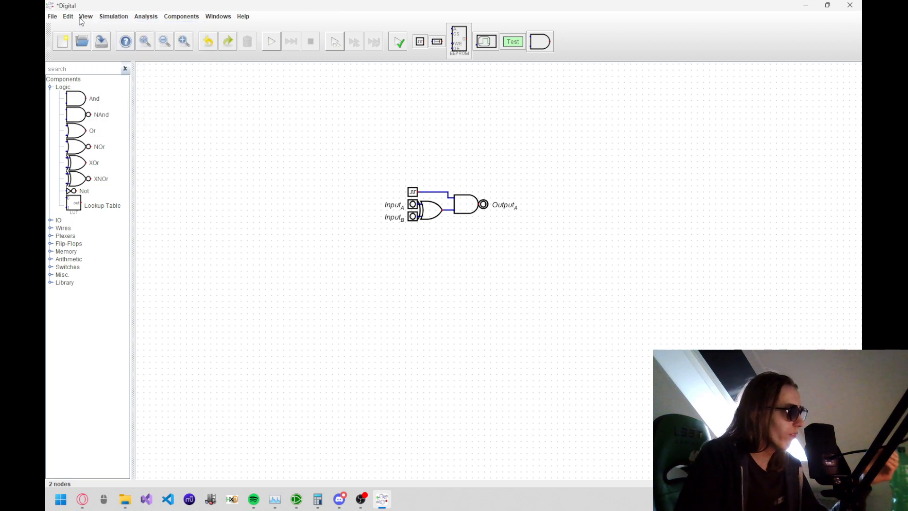
Step: Switch to Doc_English.pdf in the browser and look up the keyboard shortcut for a new circuit
{"action": "key", "text": "alt+Tab"}
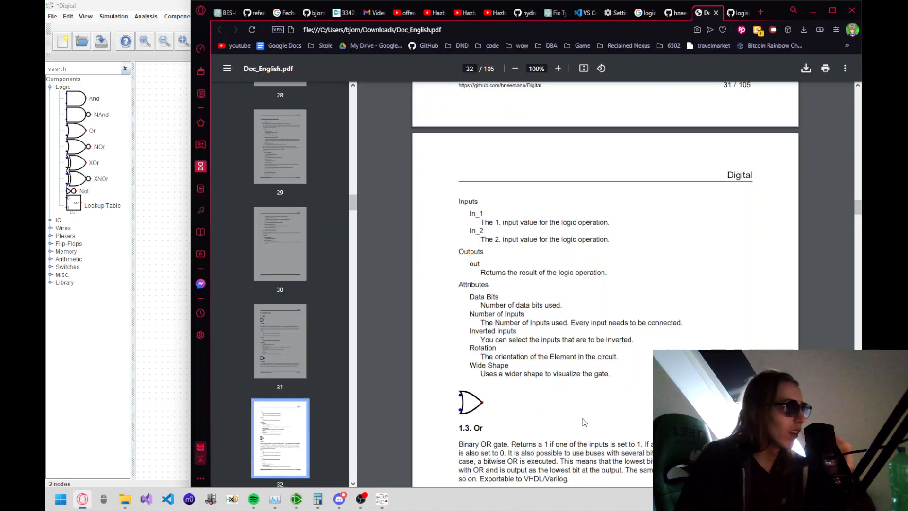
{"action": "scroll", "coordinate": [581, 358], "scroll_direction": "up", "scroll_amount": 3}
{"action": "scroll", "coordinate": [580, 357], "scroll_direction": "up", "scroll_amount": 20}
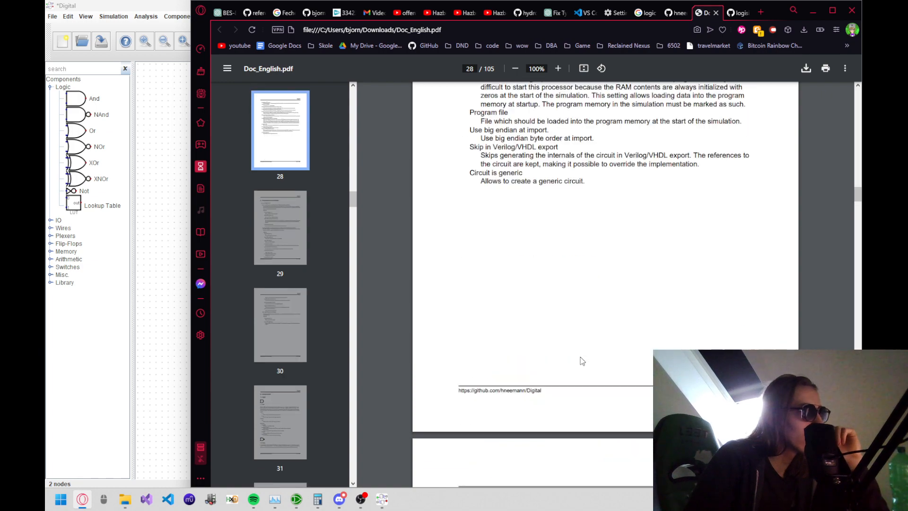
{"action": "scroll", "coordinate": [582, 362], "scroll_direction": "up", "scroll_amount": 15}
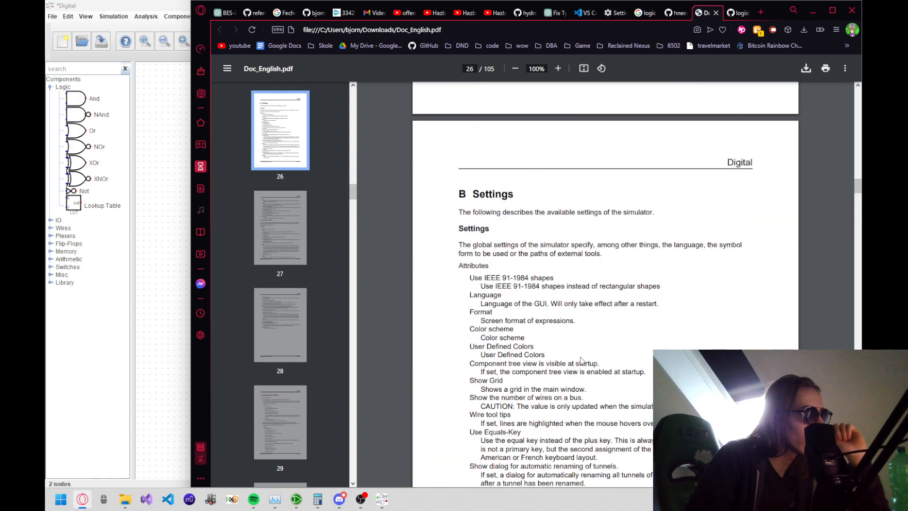
{"action": "scroll", "coordinate": [581, 361], "scroll_direction": "up", "scroll_amount": 10}
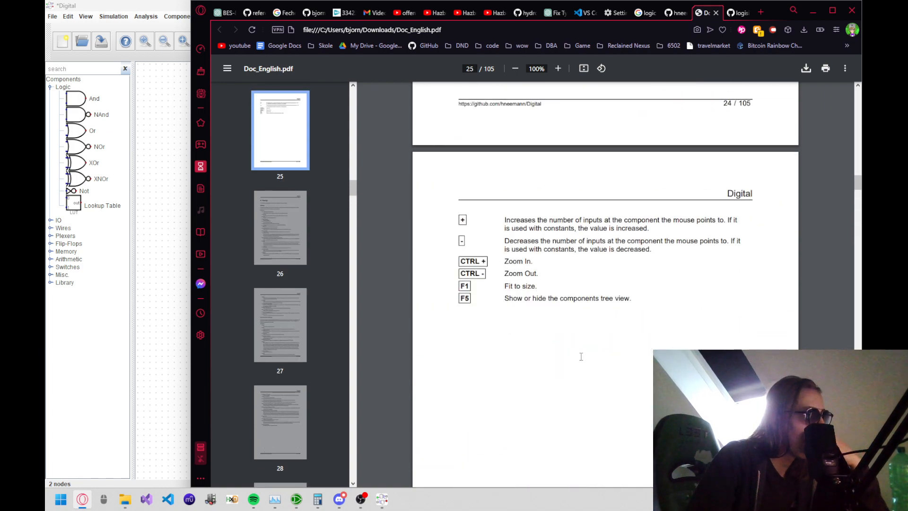
{"action": "scroll", "coordinate": [581, 356], "scroll_direction": "up", "scroll_amount": 6}
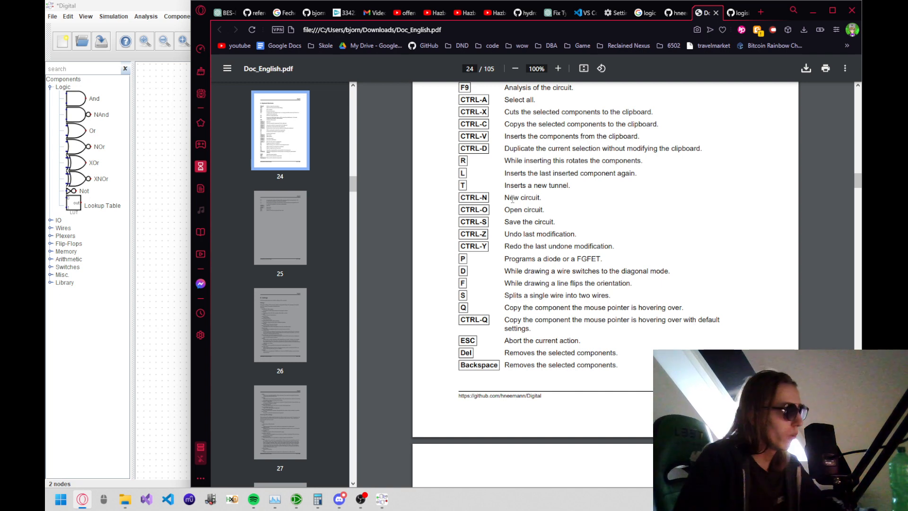
Step: Return to Digital and try to start a new circuit, dismissing the save prompt
{"action": "key", "text": "alt+Tab"}
{"action": "key", "text": "ctrl+n"}
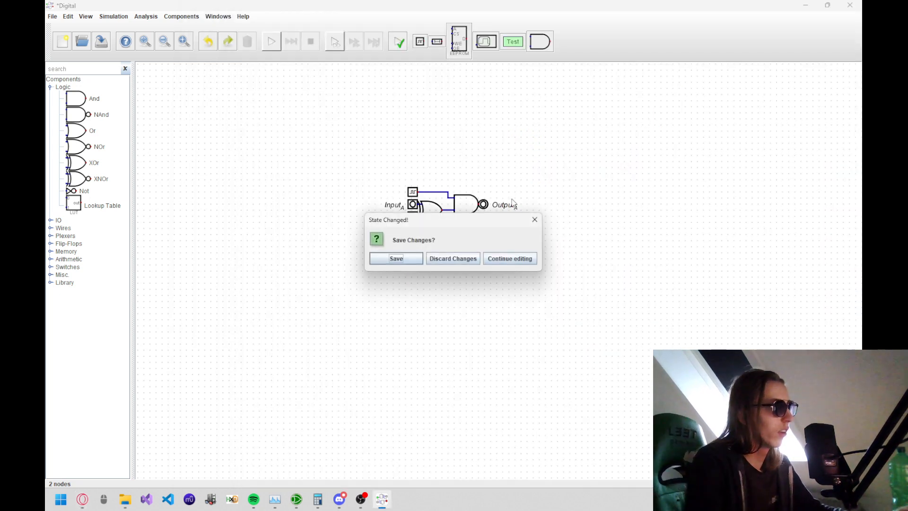
{"action": "left_click", "coordinate": [535, 220]}
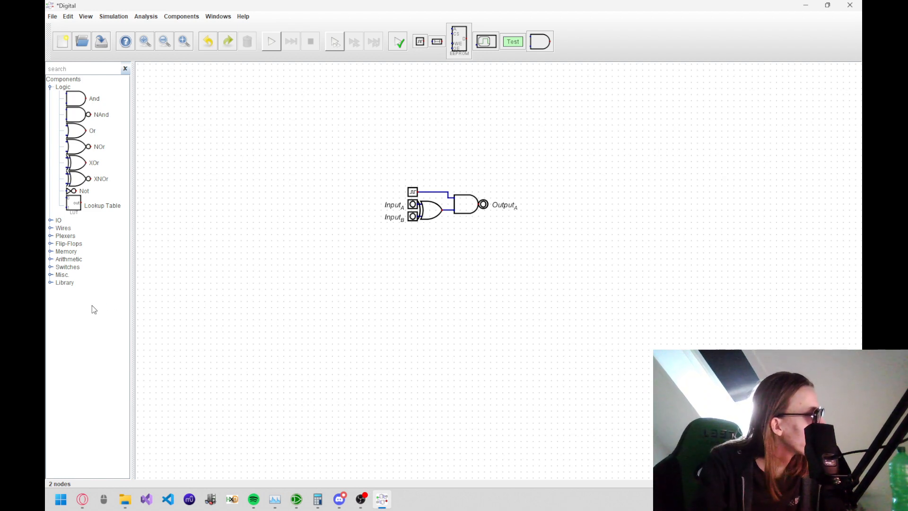
Step: Try placing a RAM32Bit from the library's RAMs beside the circuit, move it slightly, and delete it
{"action": "left_click", "coordinate": [49, 283]}
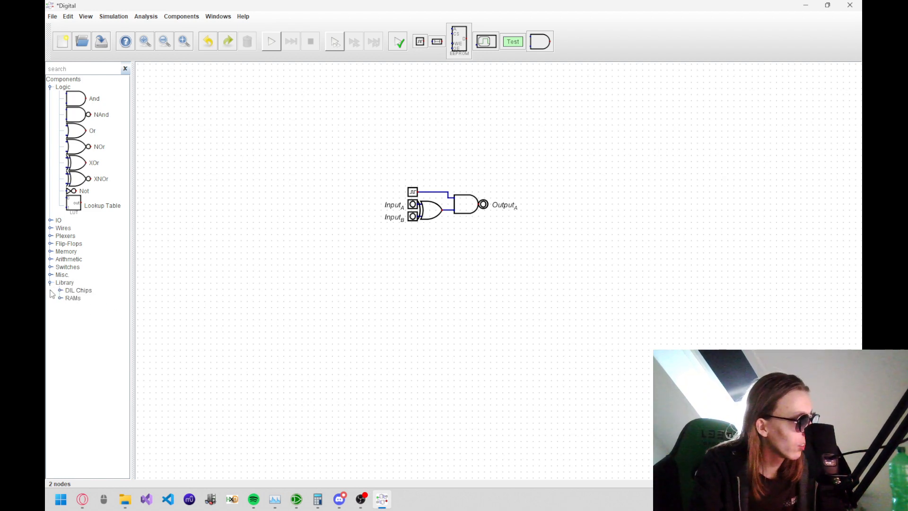
{"action": "left_click", "coordinate": [60, 290]}
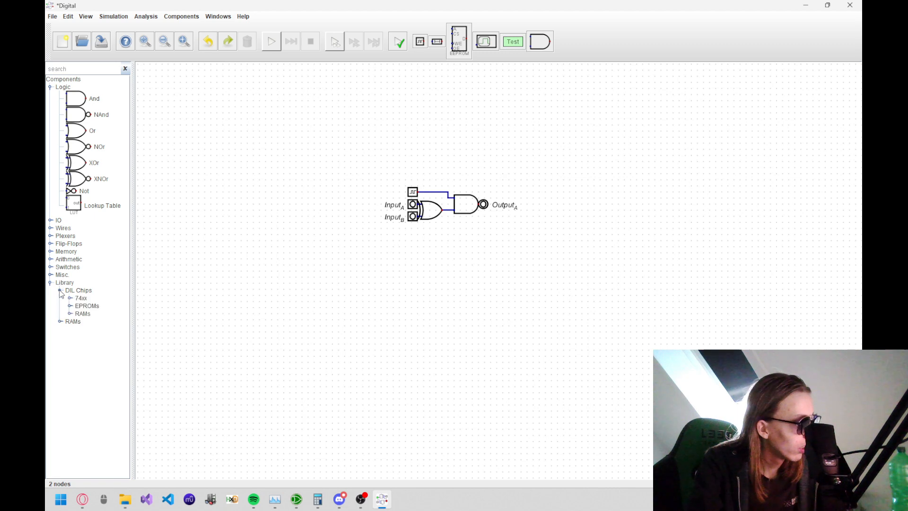
{"action": "left_click", "coordinate": [60, 322]}
{"action": "left_click", "coordinate": [78, 331]}
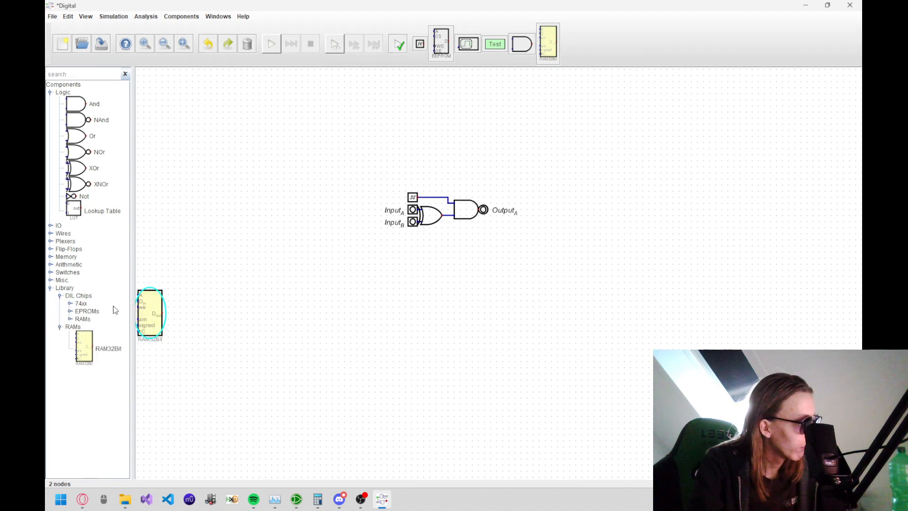
{"action": "left_click", "coordinate": [202, 298]}
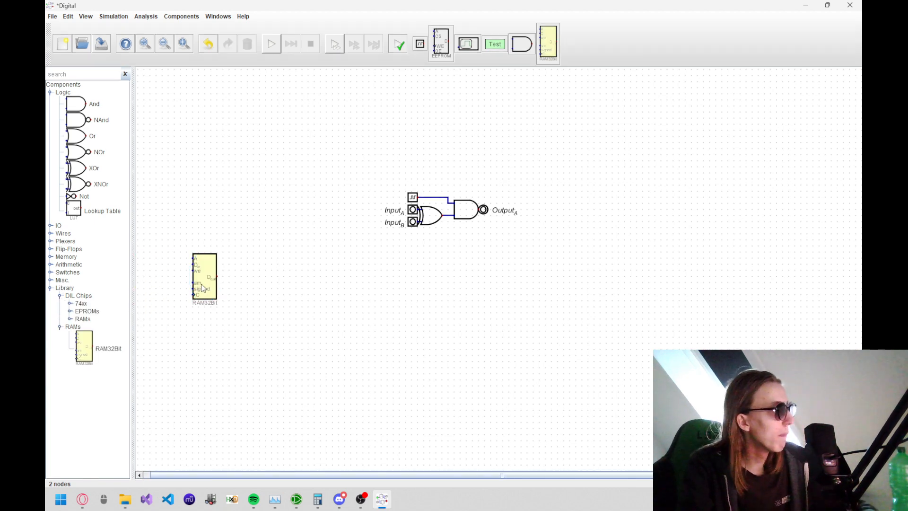
{"action": "left_click_drag", "start_coordinate": [211, 287], "coordinate": [256, 308]}
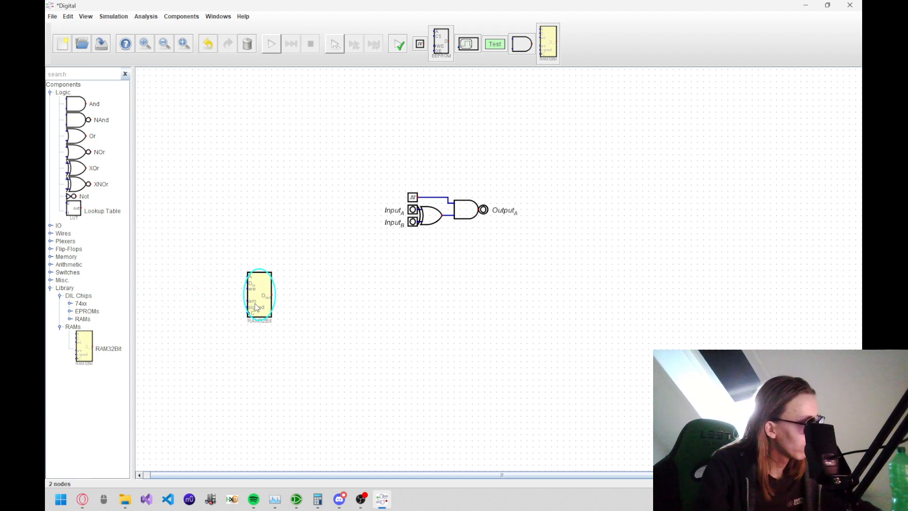
{"action": "left_click", "coordinate": [256, 308]}
{"action": "key", "text": "Delete"}
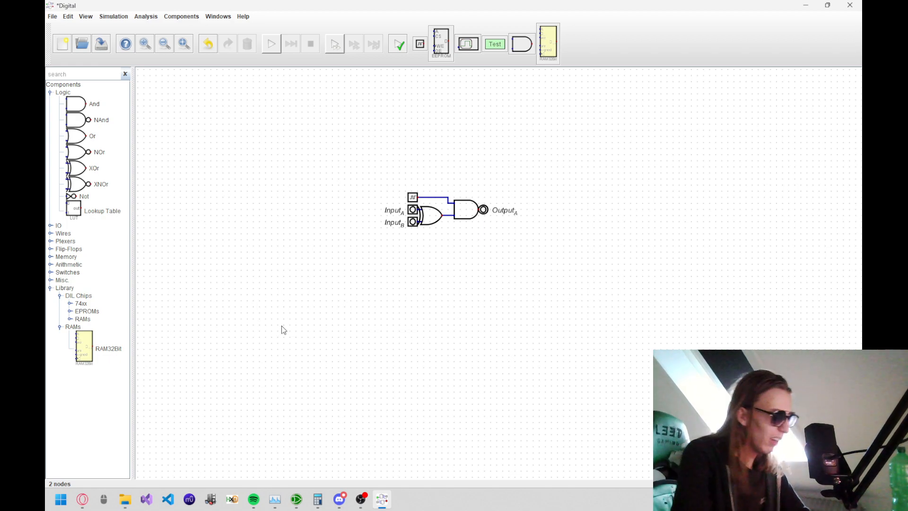
Step: Switch to Logisim-evolution, open the main circuit, and delete everything in it
{"action": "left_click", "coordinate": [297, 499]}
{"action": "scroll", "coordinate": [146, 104], "scroll_direction": "up", "scroll_amount": 15}
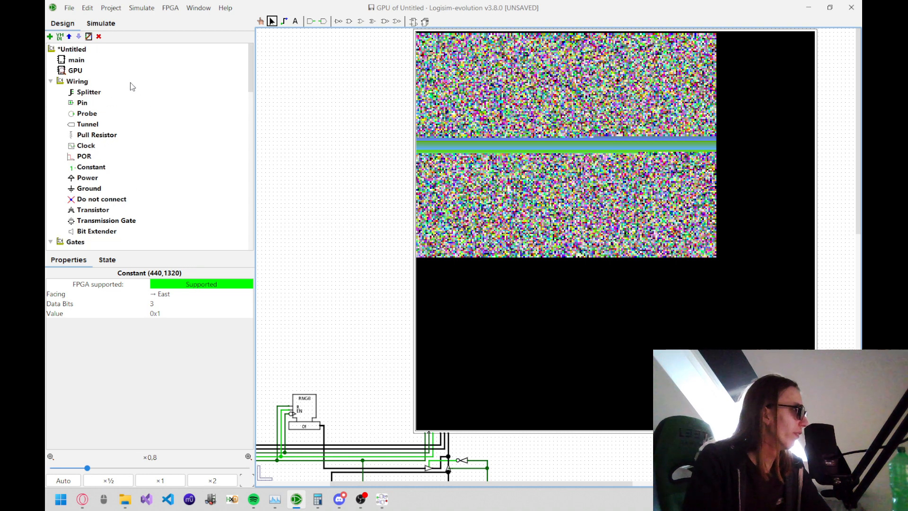
{"action": "left_click", "coordinate": [71, 61]}
{"action": "double_click", "coordinate": [71, 61]}
{"action": "scroll", "coordinate": [348, 157], "scroll_direction": "down", "scroll_amount": 4}
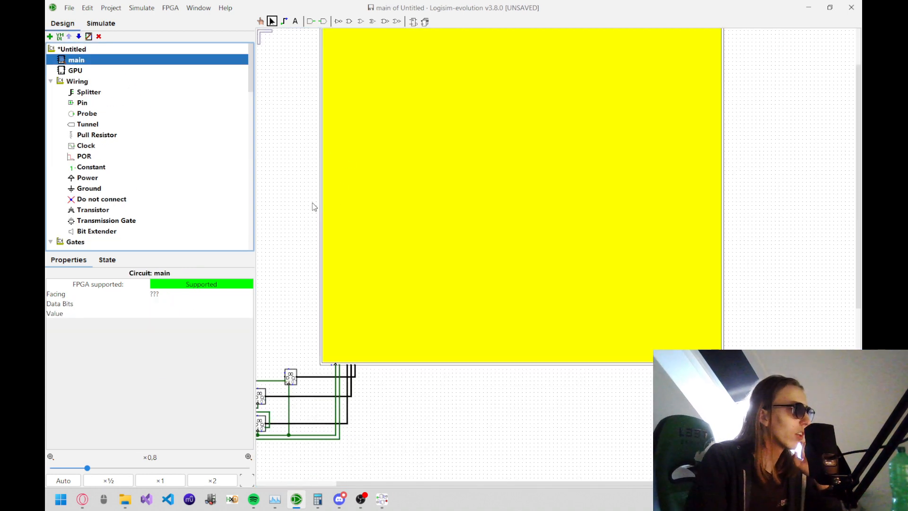
{"action": "left_click_drag", "start_coordinate": [304, 205], "coordinate": [517, 215]}
{"action": "key", "text": "ctrl+a"}
{"action": "key", "text": "Delete"}
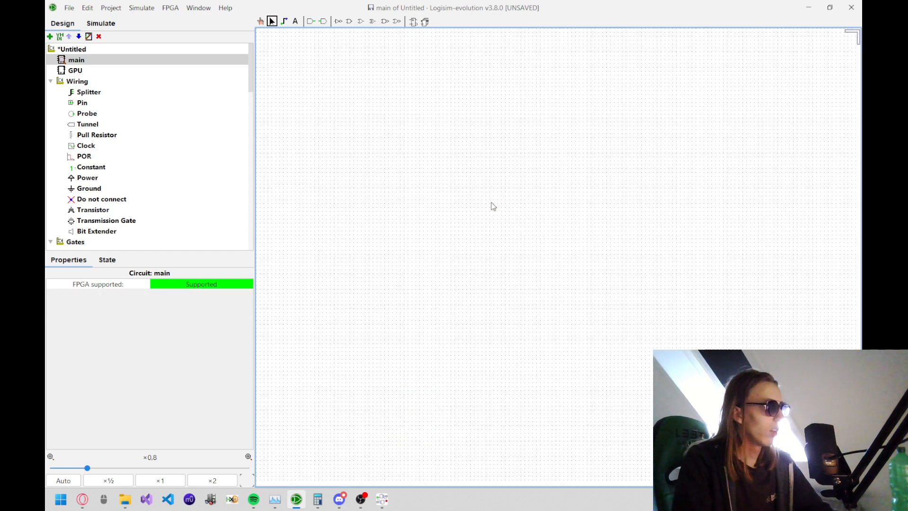
Step: View the GPU circuit and return to the main circuit
{"action": "left_click", "coordinate": [97, 70]}
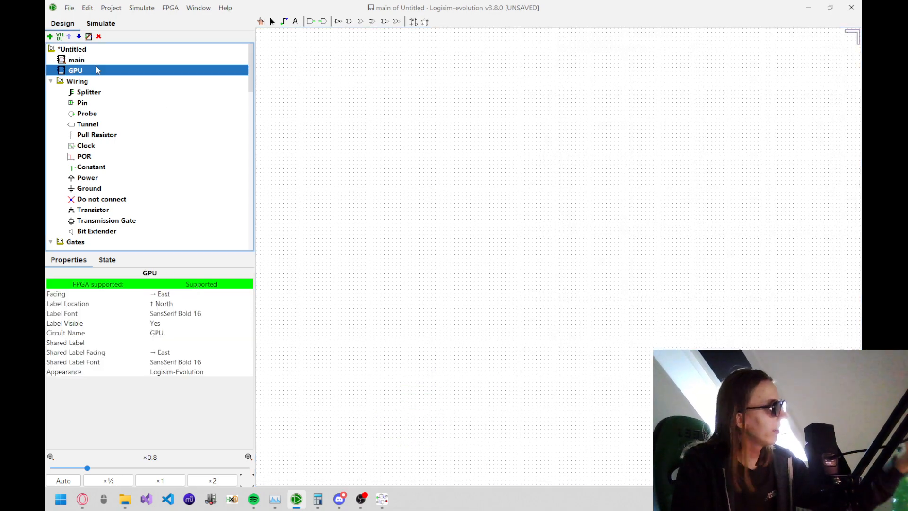
{"action": "double_click", "coordinate": [76, 72]}
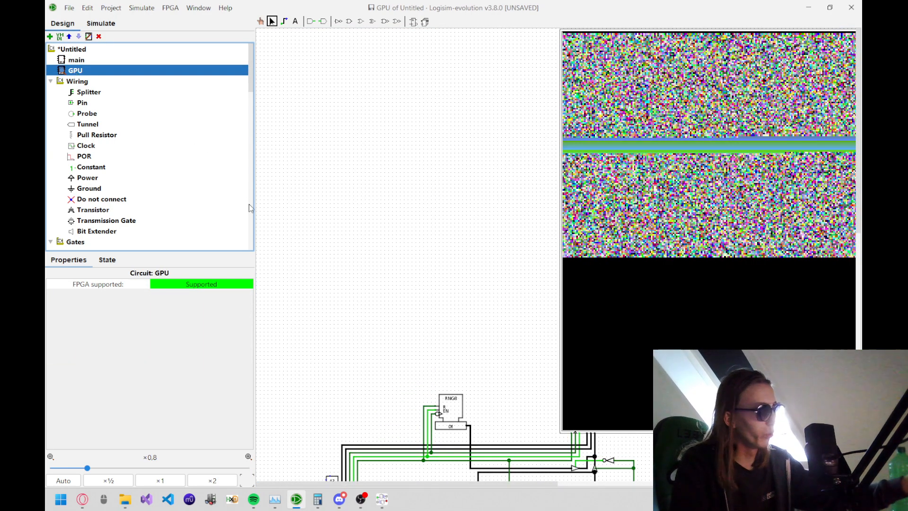
{"action": "double_click", "coordinate": [81, 61]}
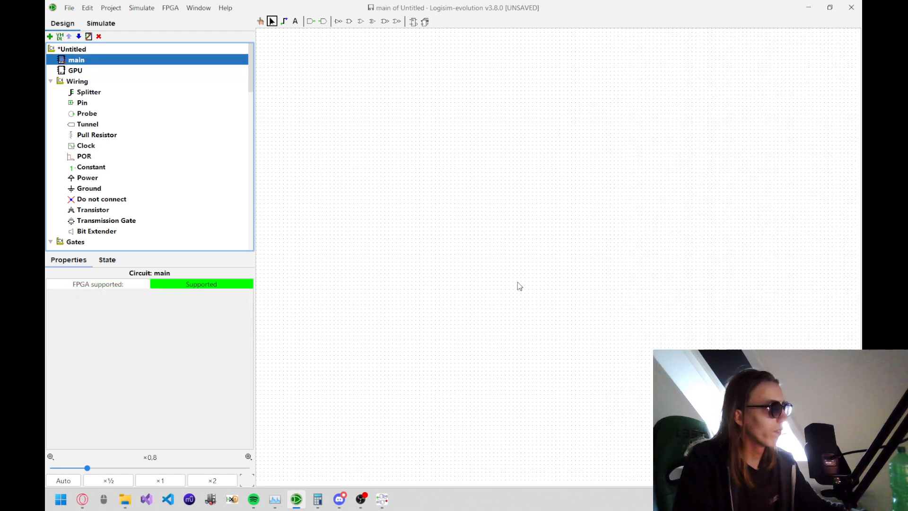
Step: Switch to the browser and show the Digital project's GitHub README at its Motivation section
{"action": "key", "text": "alt+Tab"}
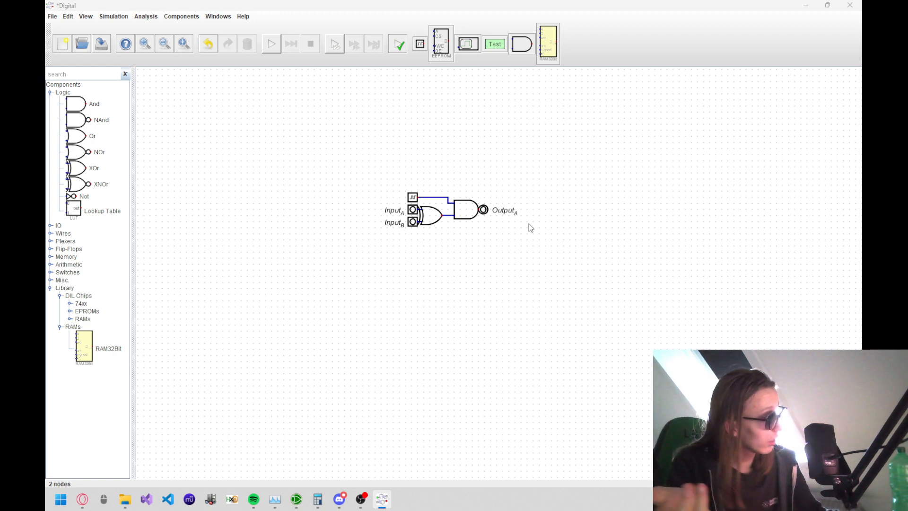
{"action": "key", "text": "alt+Tab"}
{"action": "key", "text": "ctrl+shift+Tab"}
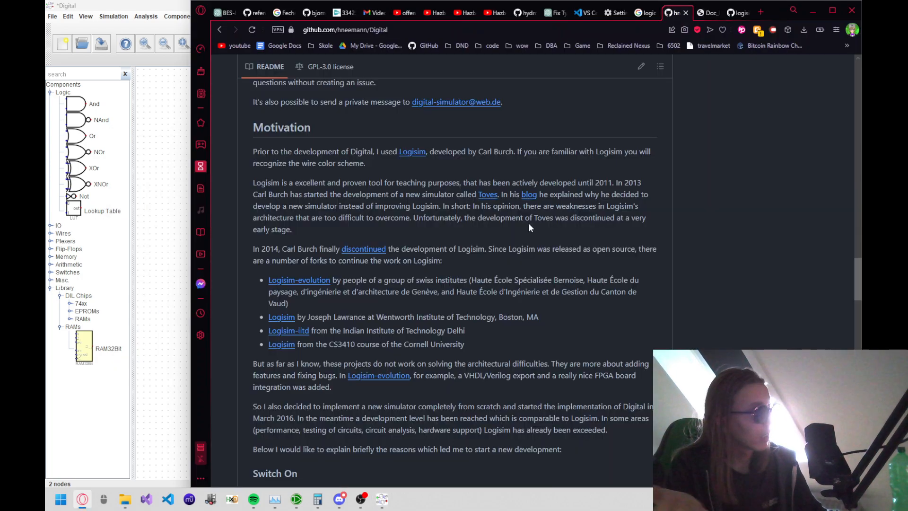
Step: Examine the Digital repository page from its file list through the README screenshots and installation notes to the Features section
{"action": "scroll", "coordinate": [529, 223], "scroll_direction": "up", "scroll_amount": 15}
{"action": "scroll", "coordinate": [529, 235], "scroll_direction": "up", "scroll_amount": 20}
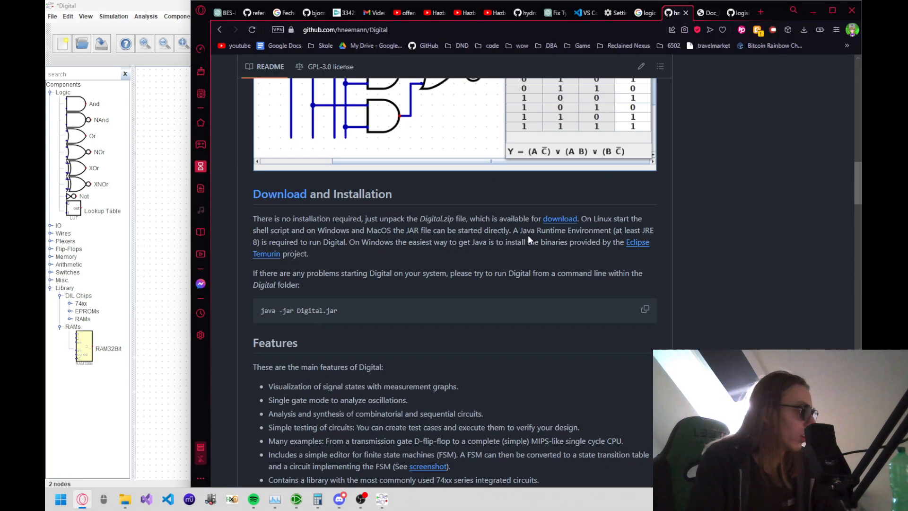
{"action": "scroll", "coordinate": [266, 120], "scroll_direction": "up", "scroll_amount": 3}
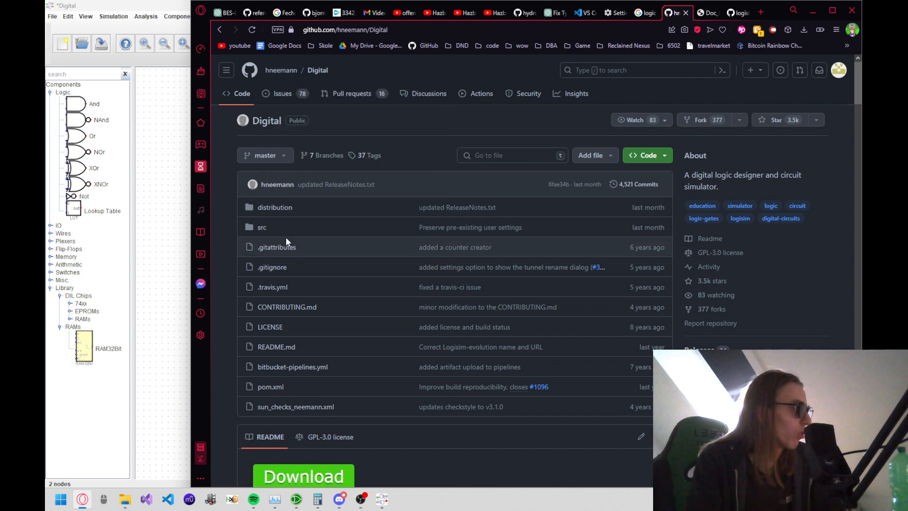
{"action": "scroll", "coordinate": [285, 237], "scroll_direction": "down", "scroll_amount": 2}
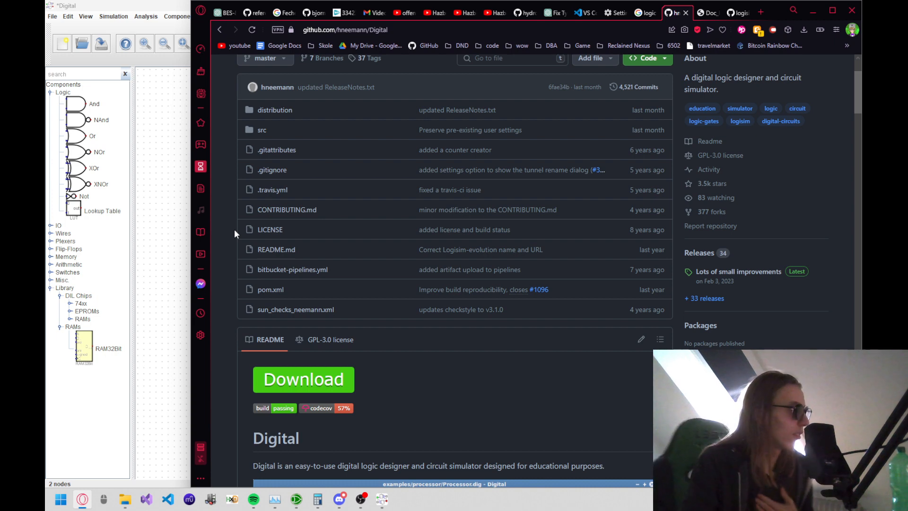
{"action": "scroll", "coordinate": [234, 229], "scroll_direction": "down", "scroll_amount": 2}
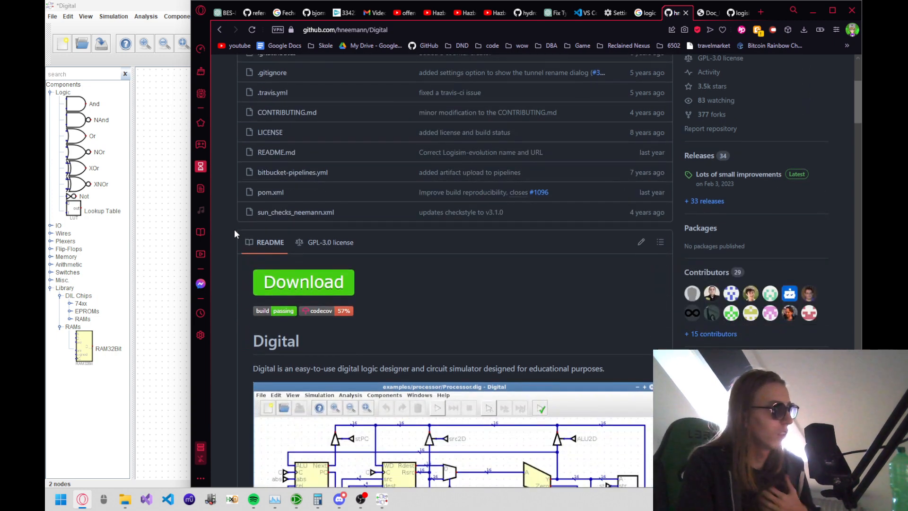
{"action": "scroll", "coordinate": [235, 230], "scroll_direction": "down", "scroll_amount": 2}
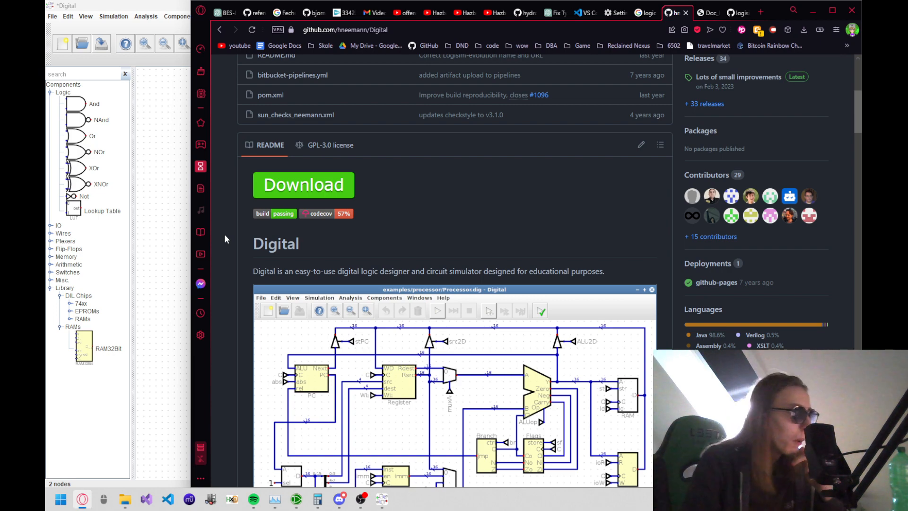
{"action": "scroll", "coordinate": [219, 237], "scroll_direction": "down", "scroll_amount": 5}
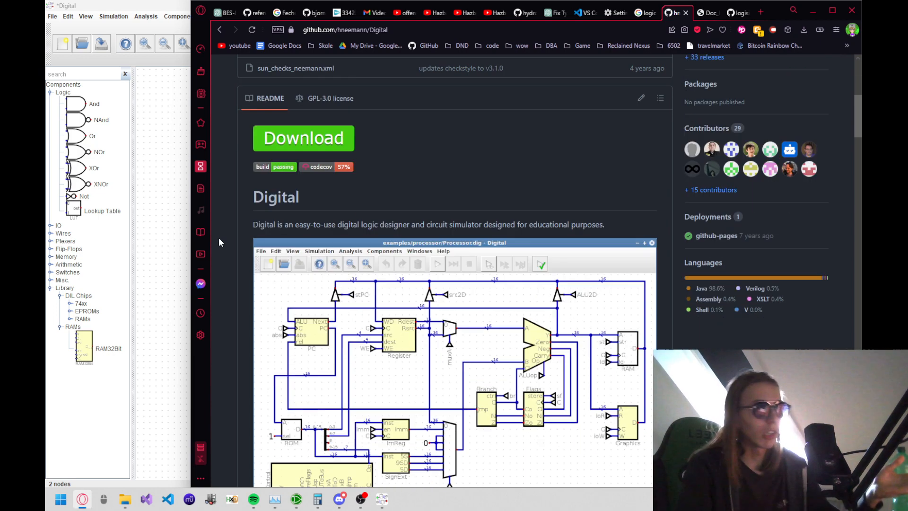
{"action": "scroll", "coordinate": [218, 238], "scroll_direction": "down", "scroll_amount": 4}
{"action": "scroll", "coordinate": [218, 238], "scroll_direction": "up", "scroll_amount": 4}
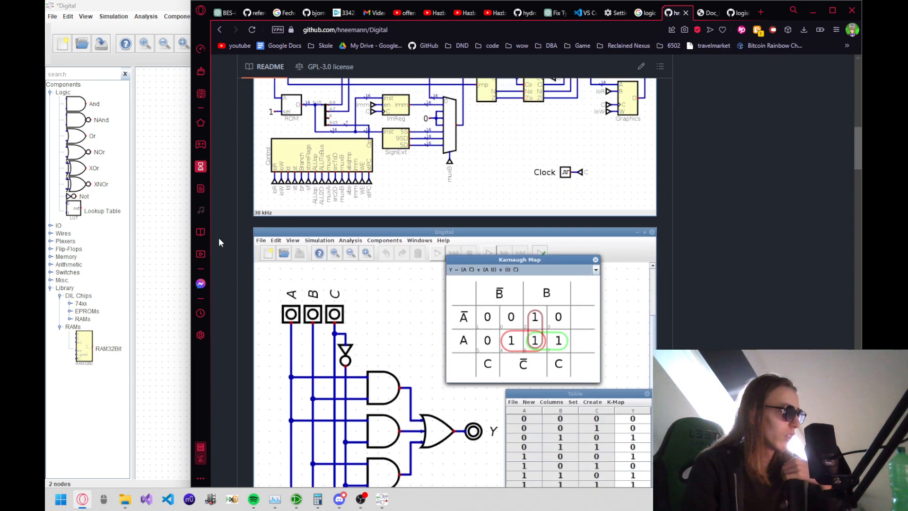
{"action": "scroll", "coordinate": [219, 237], "scroll_direction": "down", "scroll_amount": 10}
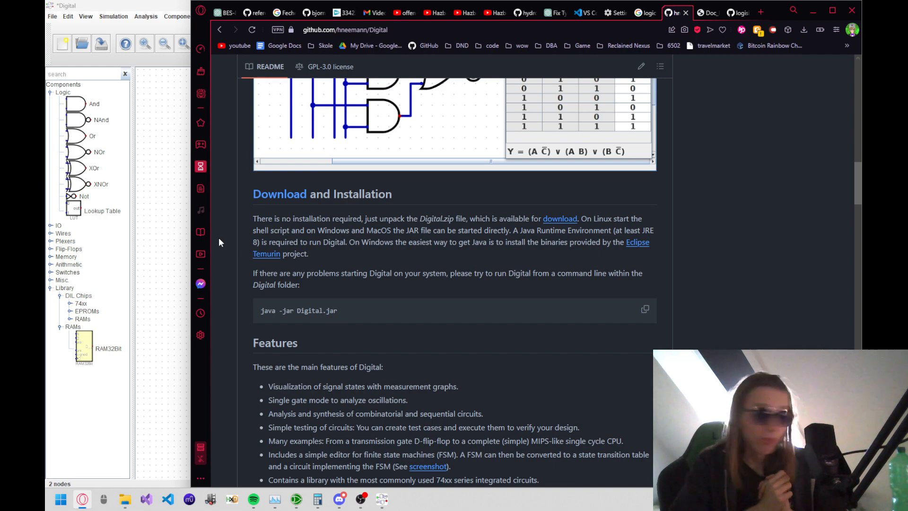
{"action": "scroll", "coordinate": [314, 237], "scroll_direction": "down", "scroll_amount": 5}
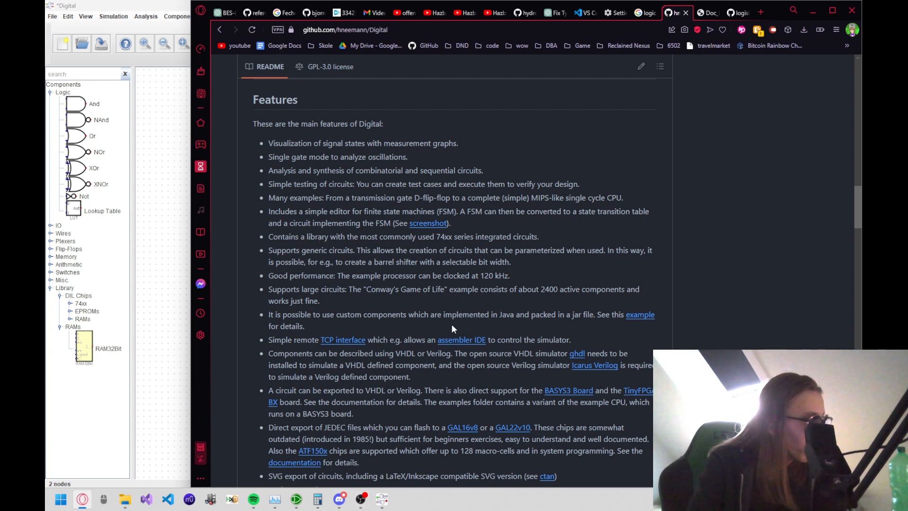
Step: Open the assembler IDE link from the Features list in a new tab and read the Assembler repository's README
{"action": "middle_click", "coordinate": [462, 346]}
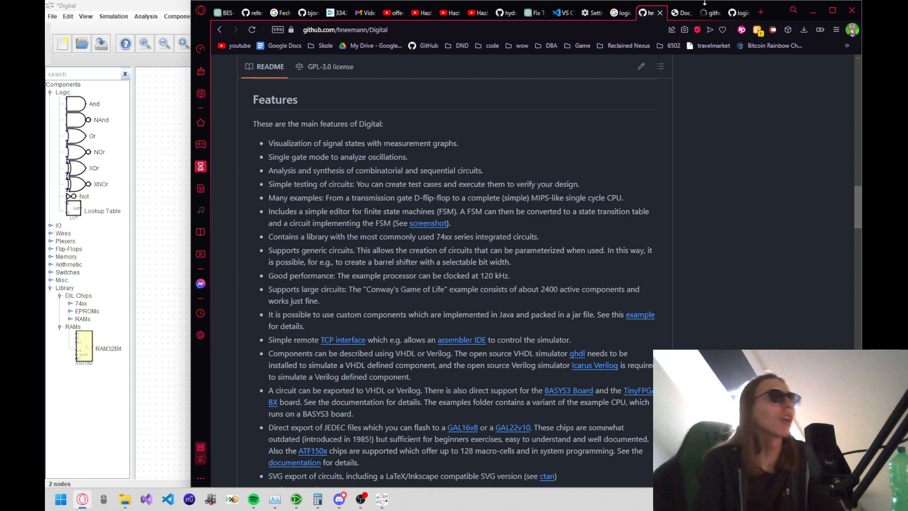
{"action": "left_click", "coordinate": [711, 15]}
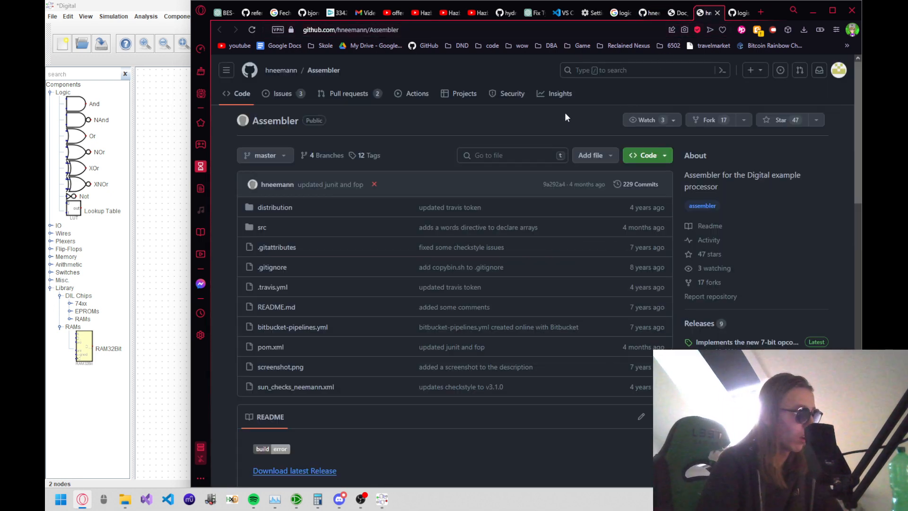
{"action": "scroll", "coordinate": [558, 112], "scroll_direction": "down", "scroll_amount": 5}
{"action": "scroll", "coordinate": [551, 112], "scroll_direction": "down", "scroll_amount": 5}
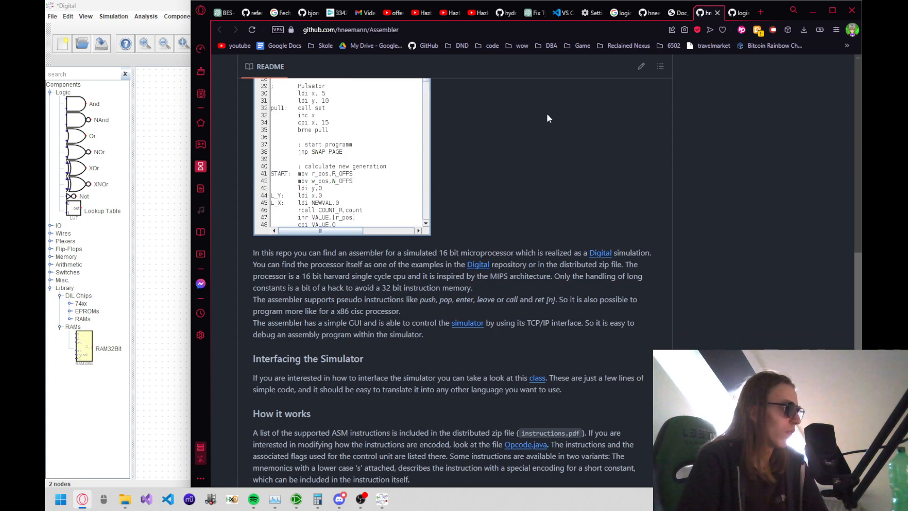
{"action": "scroll", "coordinate": [522, 120], "scroll_direction": "down", "scroll_amount": 4}
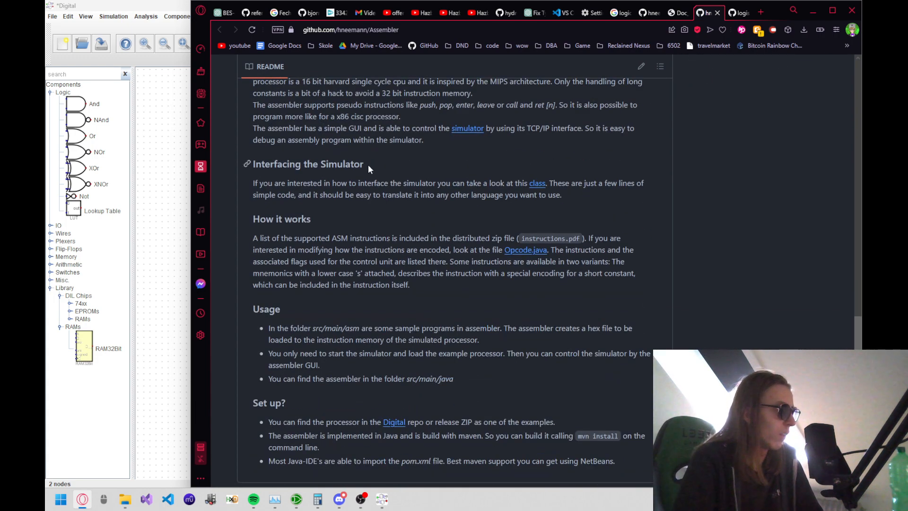
{"action": "scroll", "coordinate": [326, 222], "scroll_direction": "down", "scroll_amount": 2}
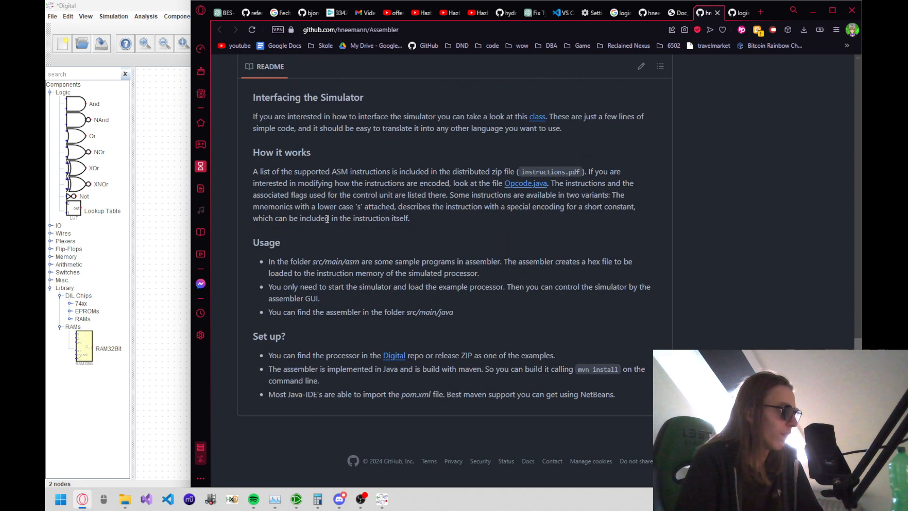
Step: Return to the Digital repository and read the README from Features through Documentation and Comments to Motivation
{"action": "key", "text": "ctrl+Tab"}
{"action": "scroll", "coordinate": [327, 219], "scroll_direction": "down", "scroll_amount": 1}
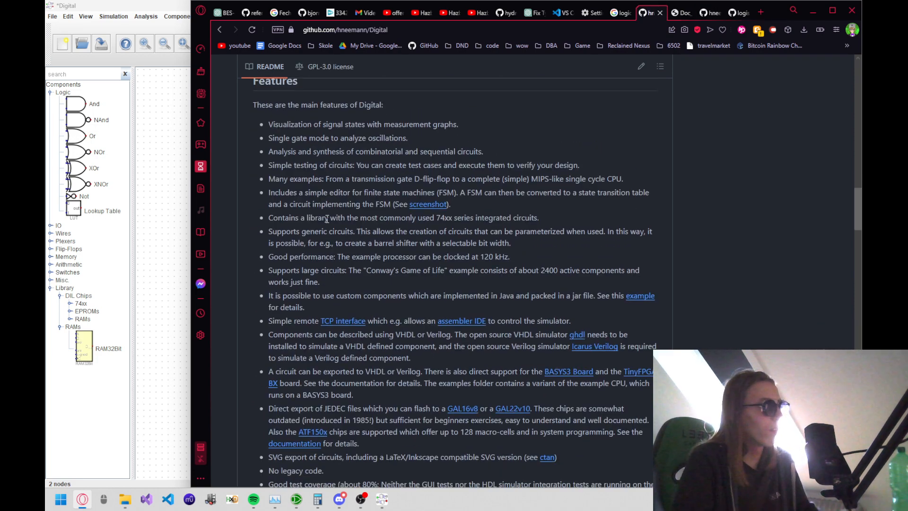
{"action": "scroll", "coordinate": [327, 219], "scroll_direction": "down", "scroll_amount": 5}
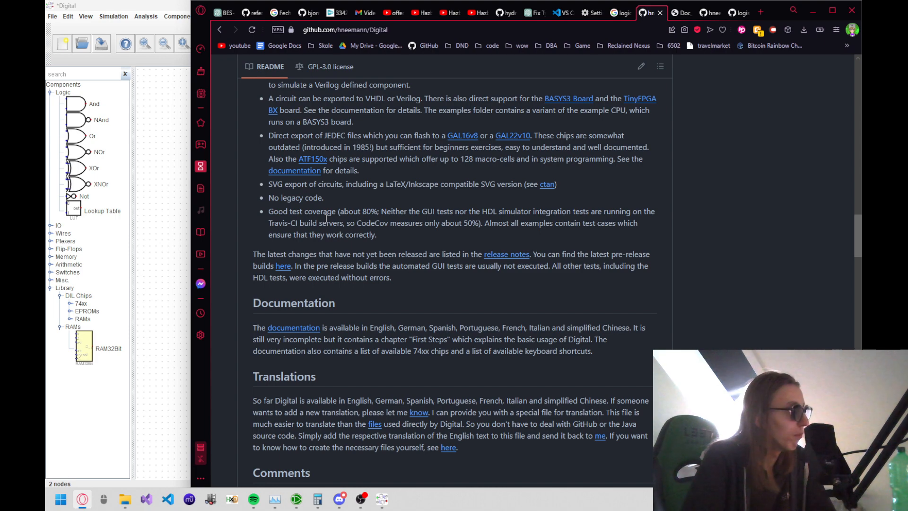
{"action": "scroll", "coordinate": [326, 219], "scroll_direction": "down", "scroll_amount": 8}
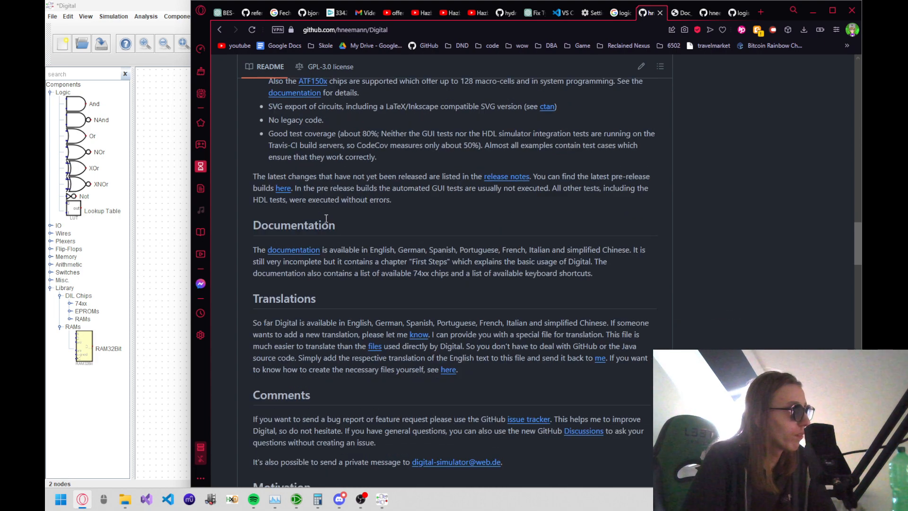
{"action": "scroll", "coordinate": [326, 219], "scroll_direction": "up", "scroll_amount": 2}
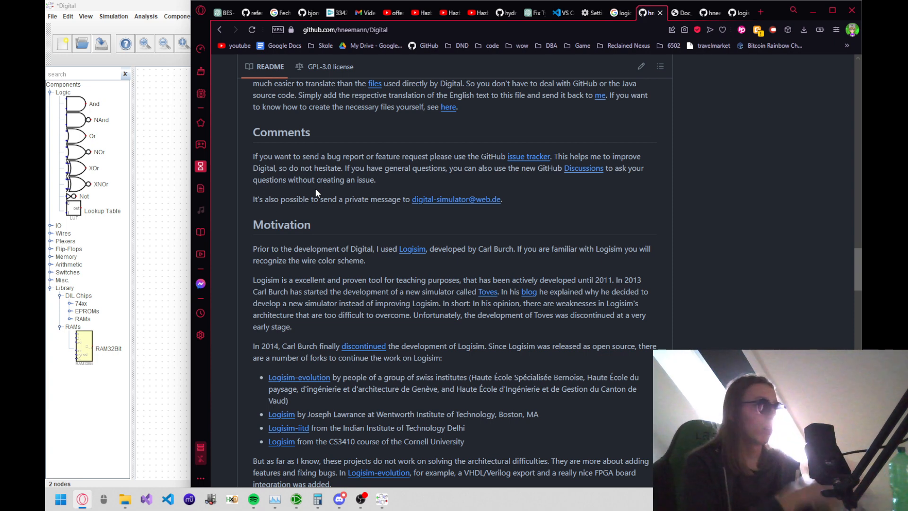
Step: Switch back to Digital and look through the Misc., IO, Wires and Displays component categories
{"action": "left_click", "coordinate": [141, 232]}
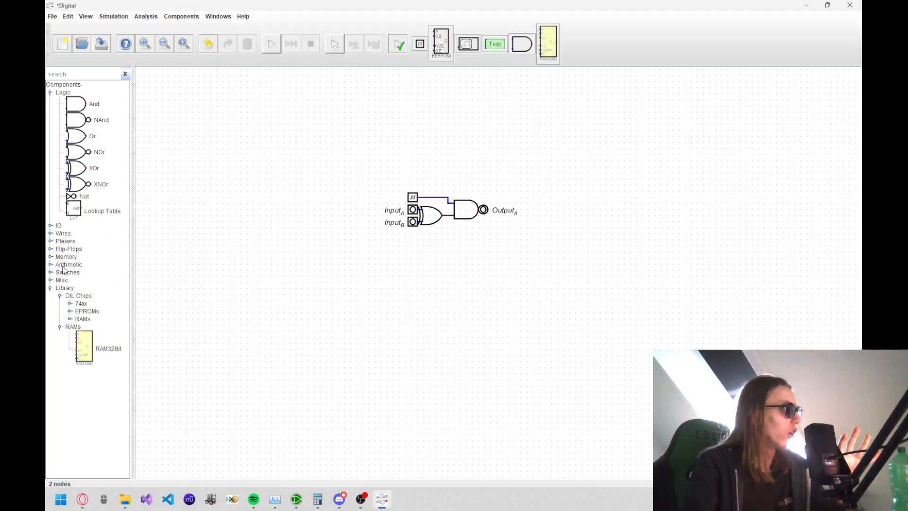
{"action": "double_click", "coordinate": [64, 281]}
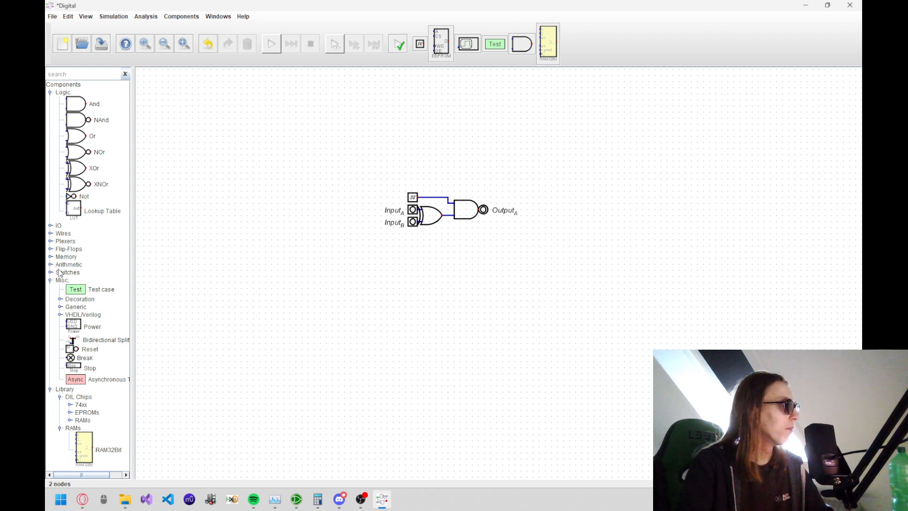
{"action": "double_click", "coordinate": [59, 227]}
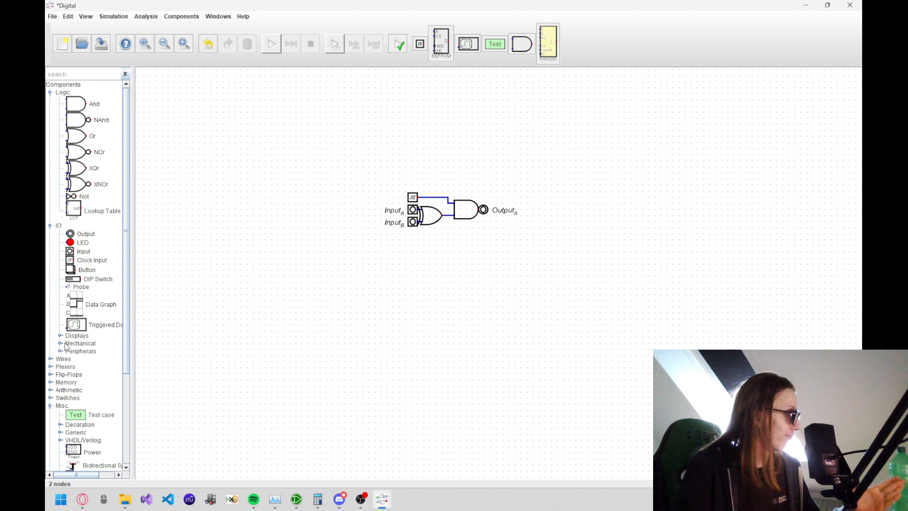
{"action": "double_click", "coordinate": [62, 360]}
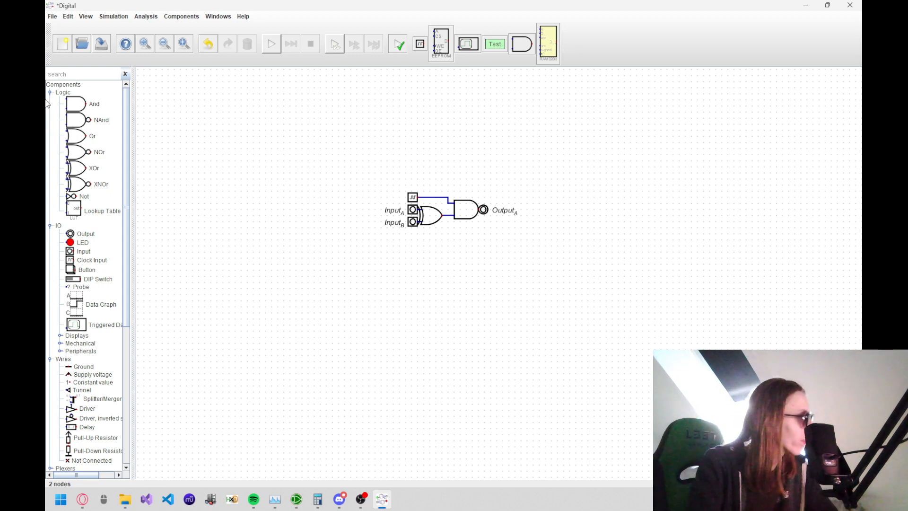
{"action": "scroll", "coordinate": [92, 283], "scroll_direction": "down", "scroll_amount": 5}
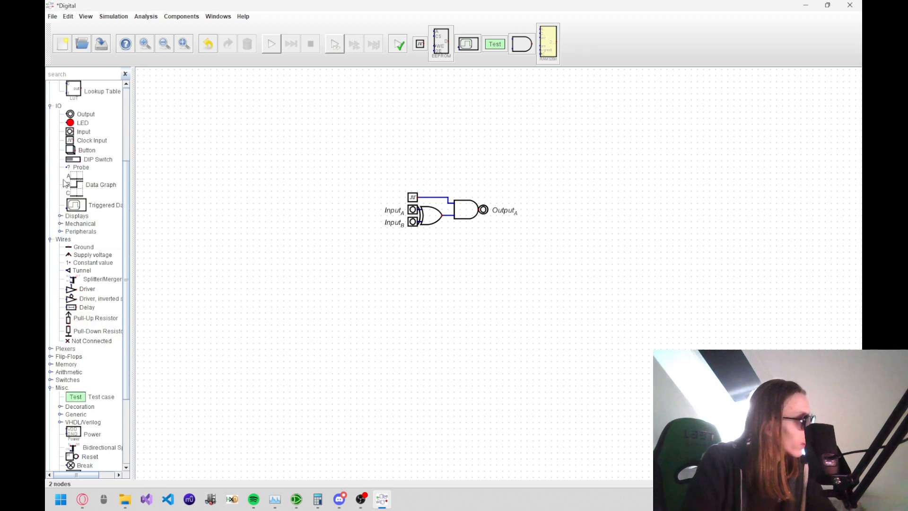
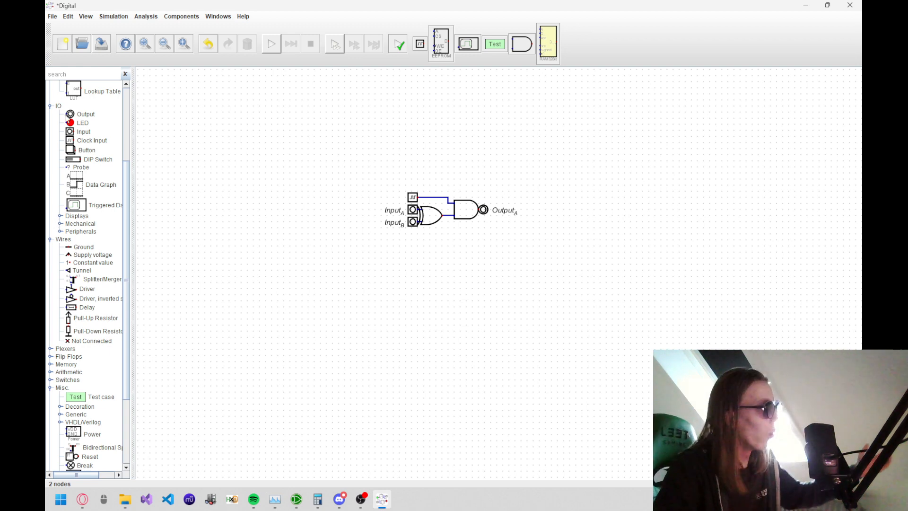
{"action": "left_click", "coordinate": [60, 215]}
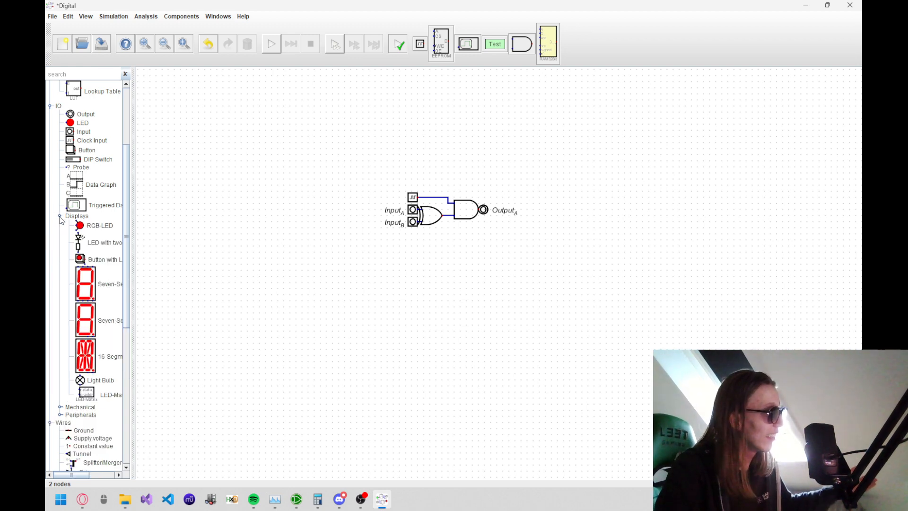
{"action": "left_click", "coordinate": [60, 216]}
Step: Place a Terminal from the IO Peripherals on the canvas below the XOR circuit
{"action": "left_click", "coordinate": [60, 232]}
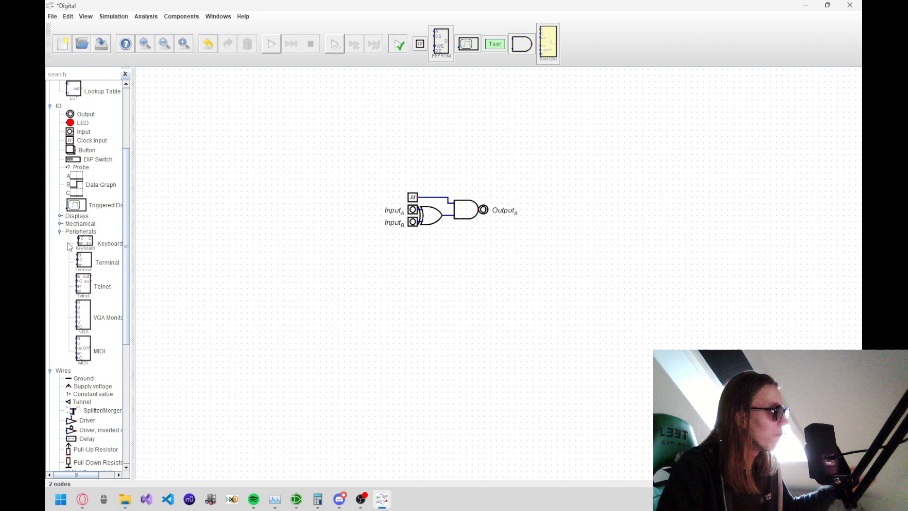
{"action": "left_click", "coordinate": [90, 262]}
{"action": "left_click", "coordinate": [479, 308]}
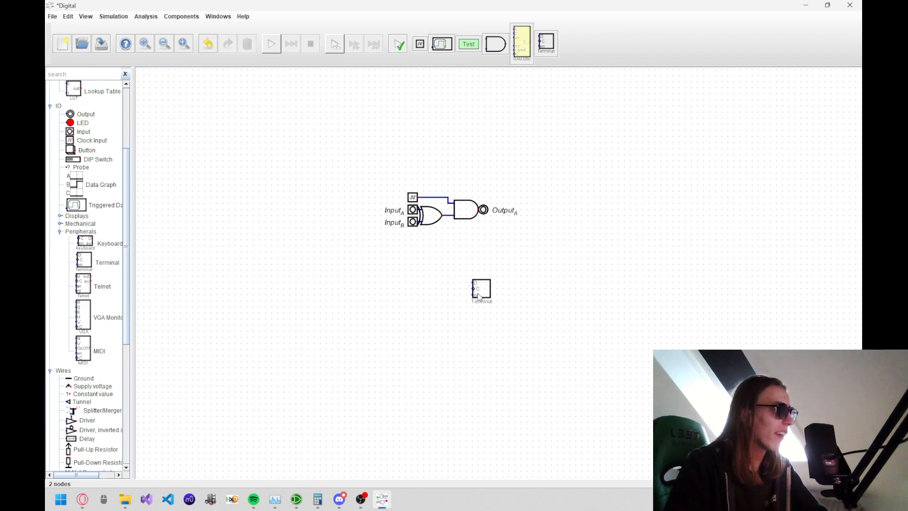
Step: View the Terminal's attributes and read its help description of inputs and attributes
{"action": "right_click", "coordinate": [487, 290]}
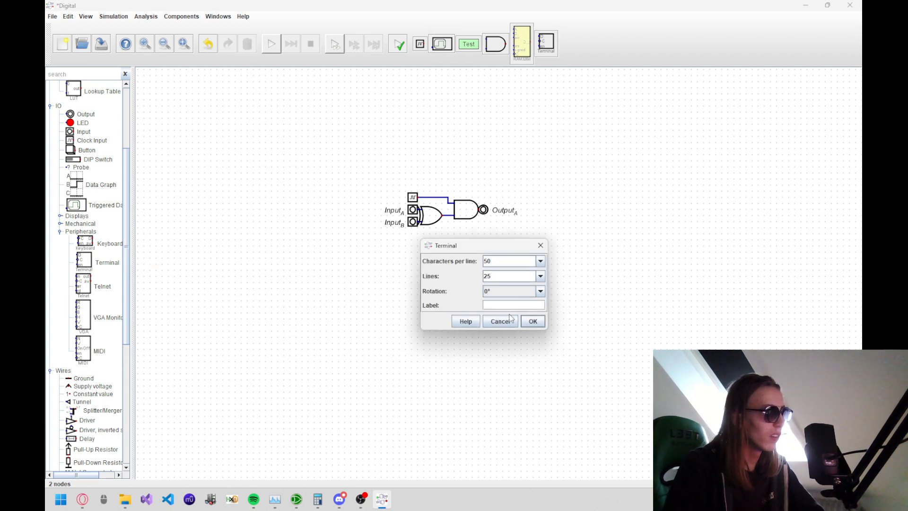
{"action": "left_click", "coordinate": [529, 324]}
{"action": "right_click", "coordinate": [485, 291]}
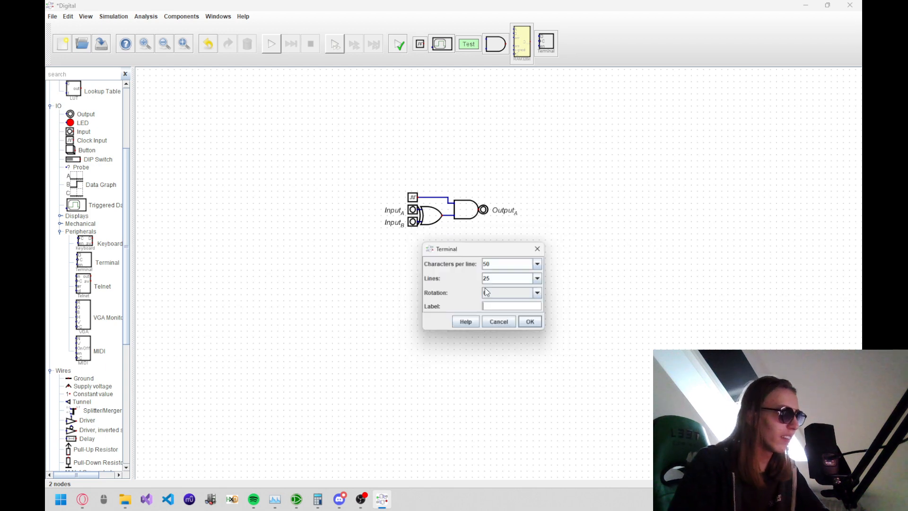
{"action": "left_click", "coordinate": [467, 325]}
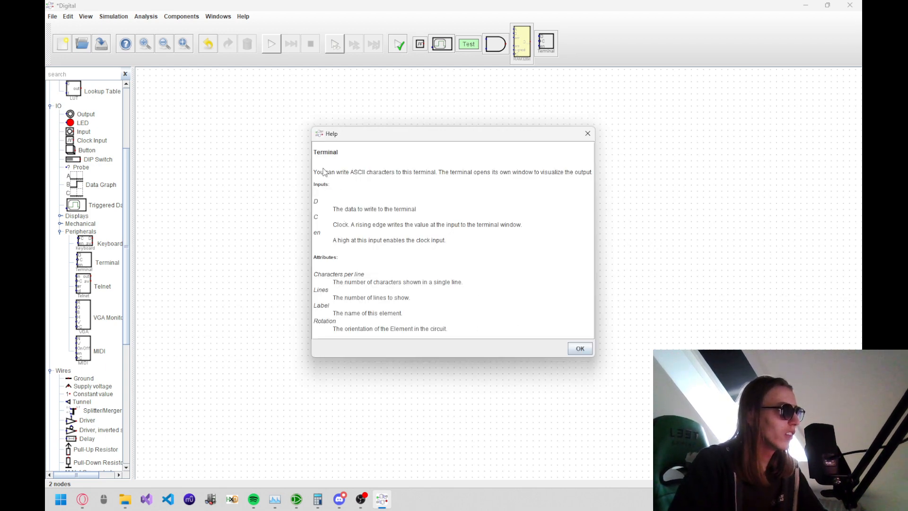
{"action": "left_click_drag", "start_coordinate": [320, 172], "coordinate": [558, 176]}
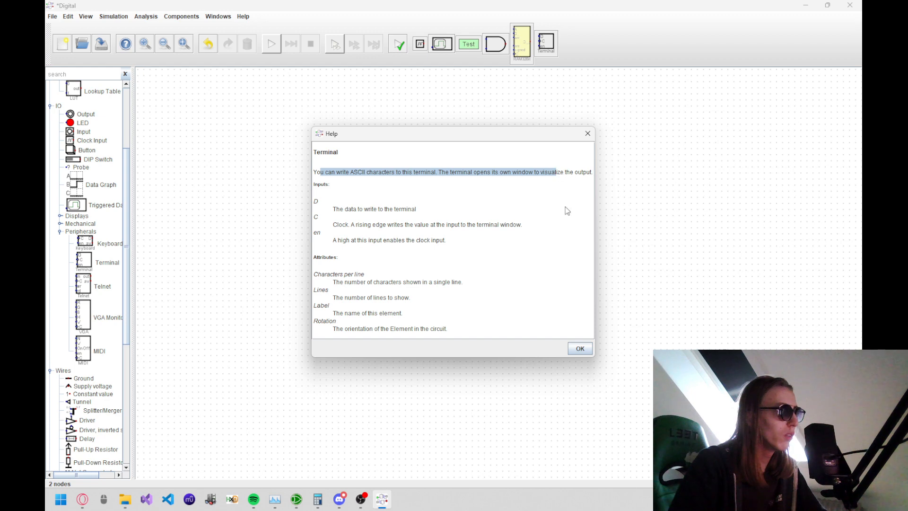
{"action": "left_click", "coordinate": [577, 349]}
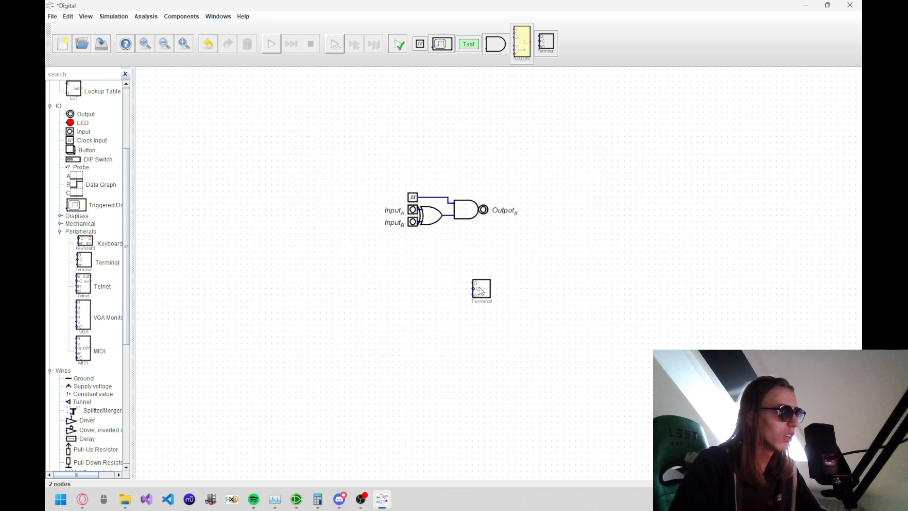
Step: Move the Terminal closer to the circuit and place copies of the clock, Input A and Input B beside its input pins
{"action": "left_click", "coordinate": [510, 247]}
{"action": "left_click_drag", "start_coordinate": [370, 173], "coordinate": [408, 259]}
{"action": "left_click", "coordinate": [425, 257]}
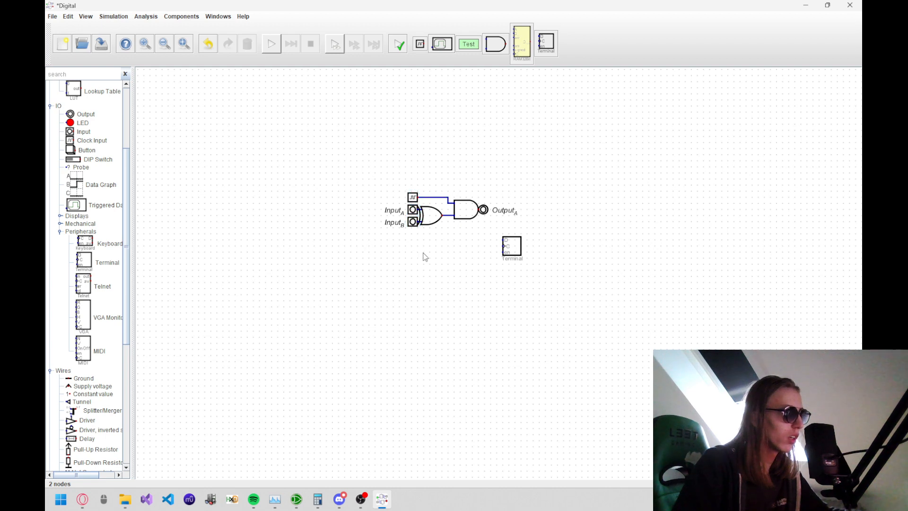
{"action": "key", "text": "ctrl+v"}
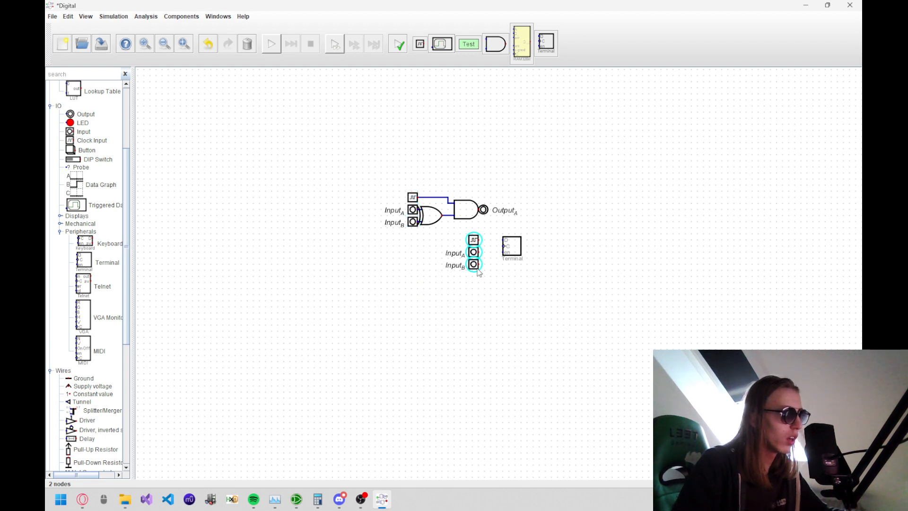
{"action": "left_click", "coordinate": [479, 267]}
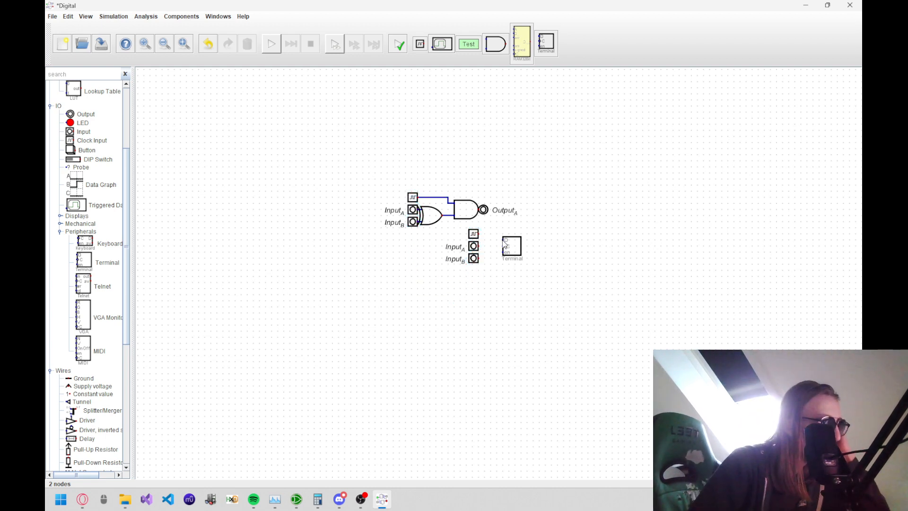
Step: Wire the copied Input A to the Terminal's D pin, the clock to its C pin and Input B to its en pin
{"action": "left_click", "coordinate": [479, 246]}
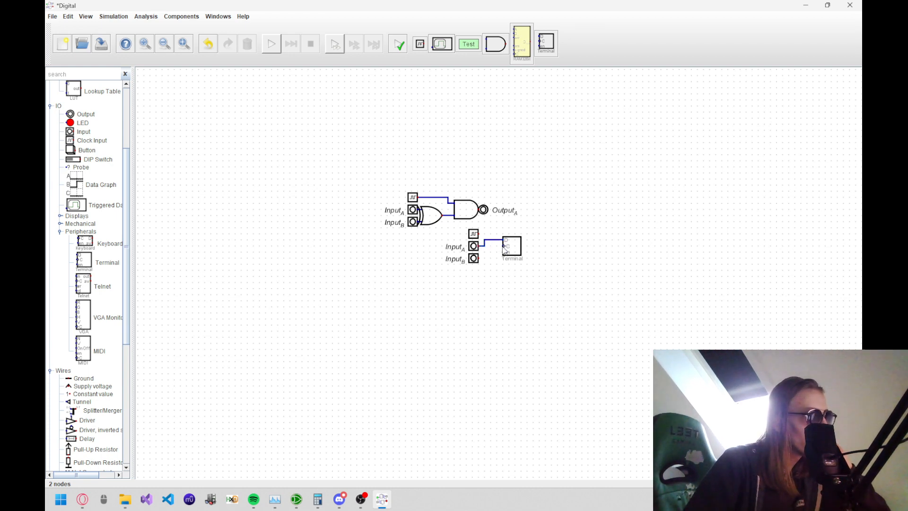
{"action": "left_click", "coordinate": [503, 246]}
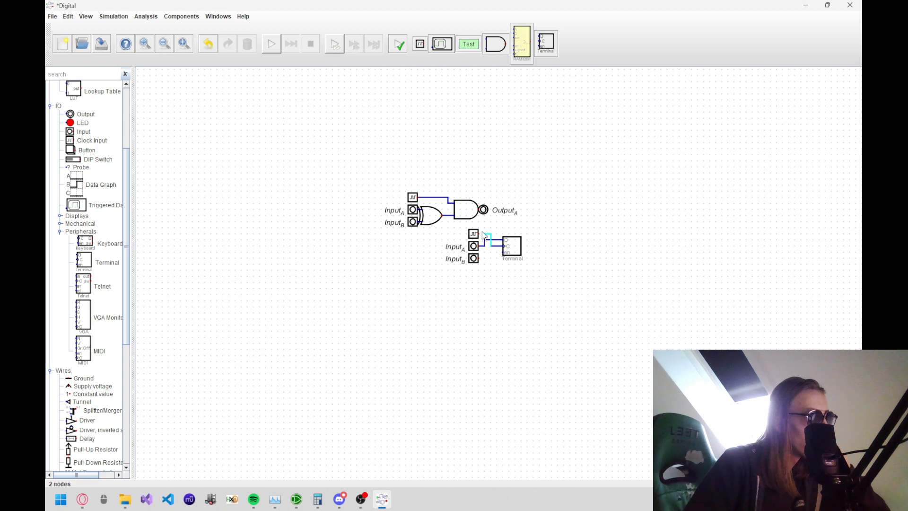
{"action": "left_click", "coordinate": [480, 235]}
{"action": "left_click", "coordinate": [502, 254]}
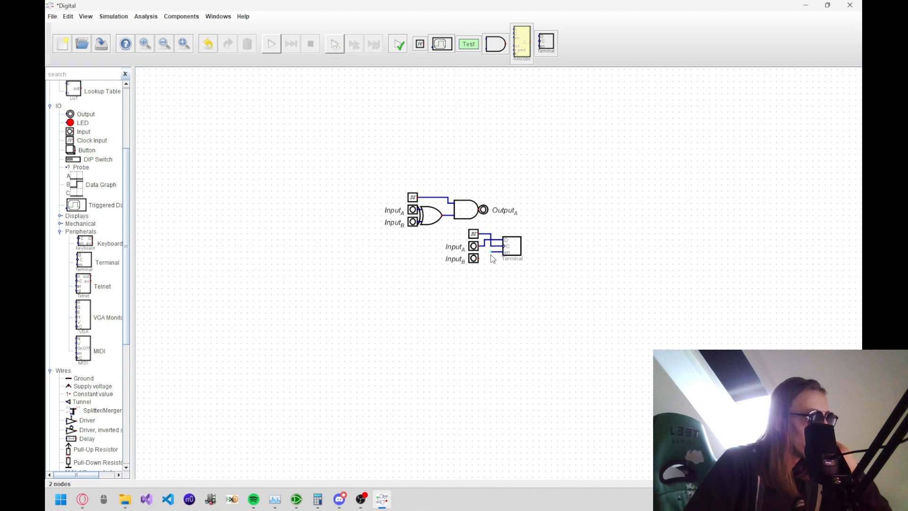
{"action": "left_click", "coordinate": [479, 258]}
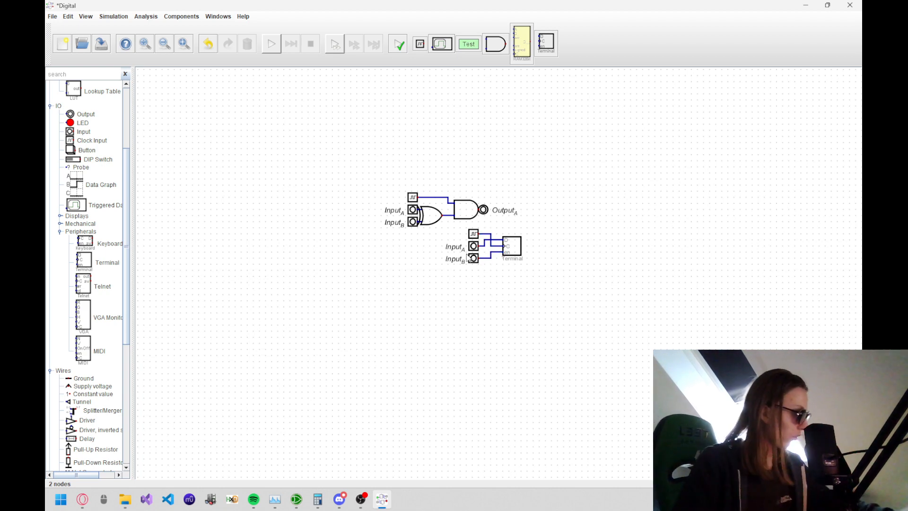
Step: Simulate the circuit and toggle the Terminal's Input B and Input A to test it, ending with the simulation stopped
{"action": "key", "text": "space"}
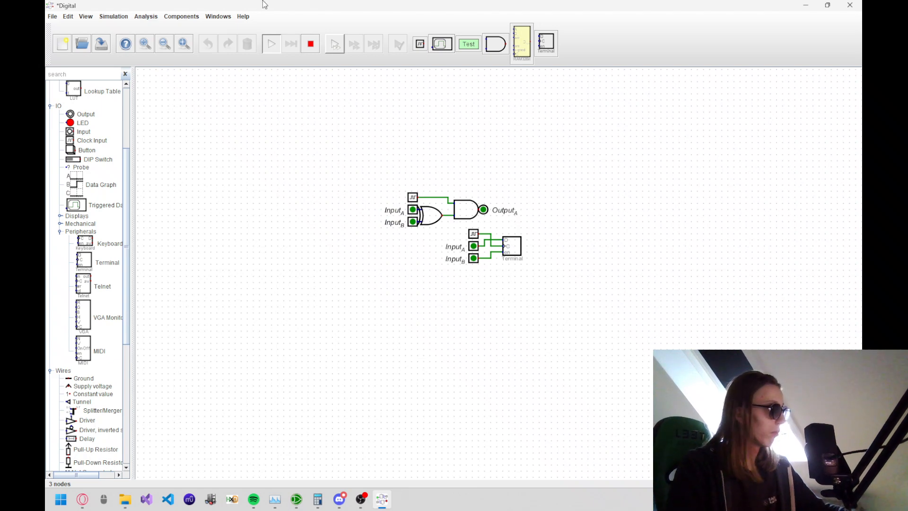
{"action": "left_click", "coordinate": [473, 259]}
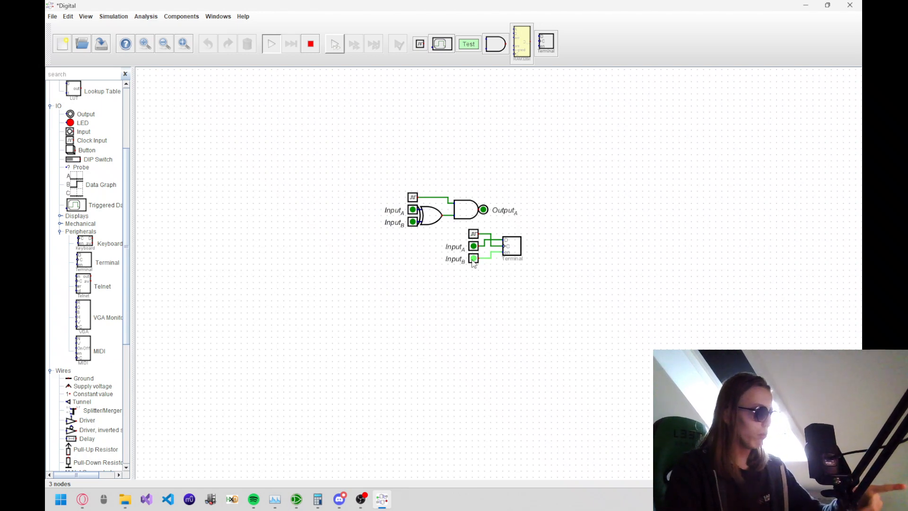
{"action": "mouse_move", "coordinate": [385, 494]}
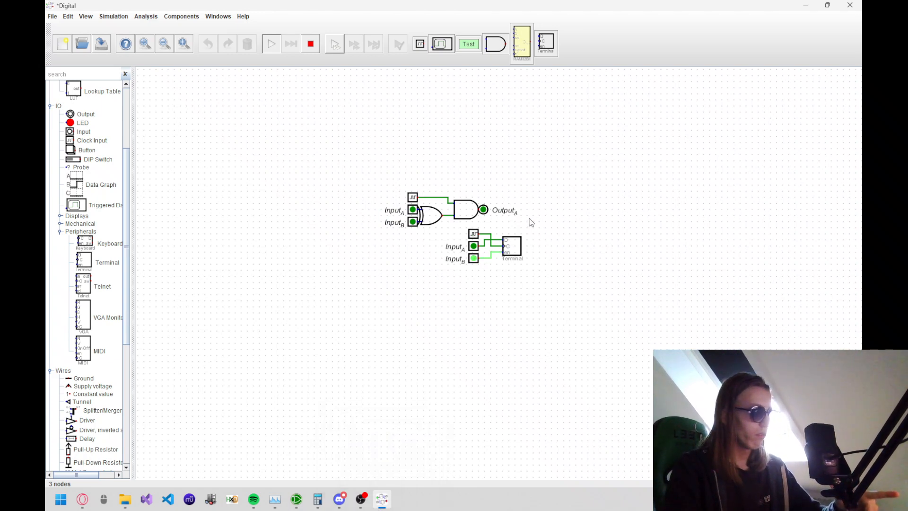
{"action": "left_click", "coordinate": [475, 248]}
{"action": "left_click", "coordinate": [475, 247]}
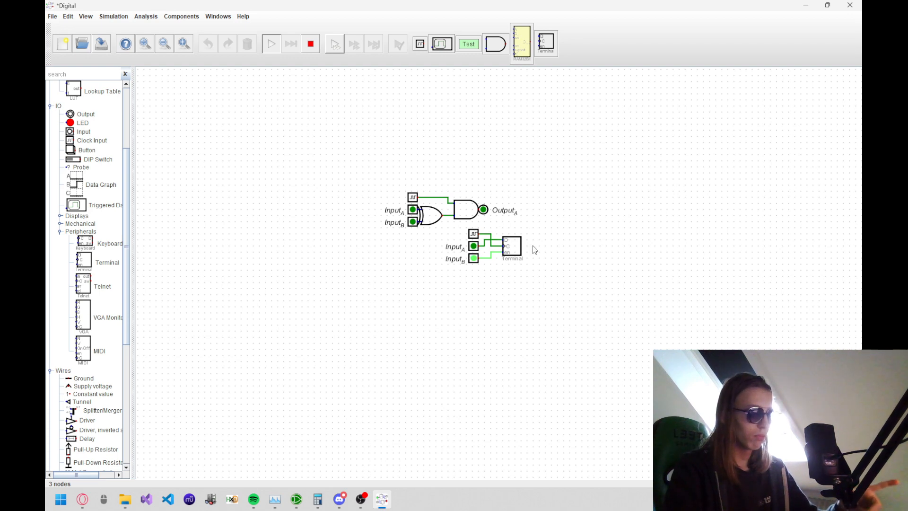
{"action": "key", "text": "Escape"}
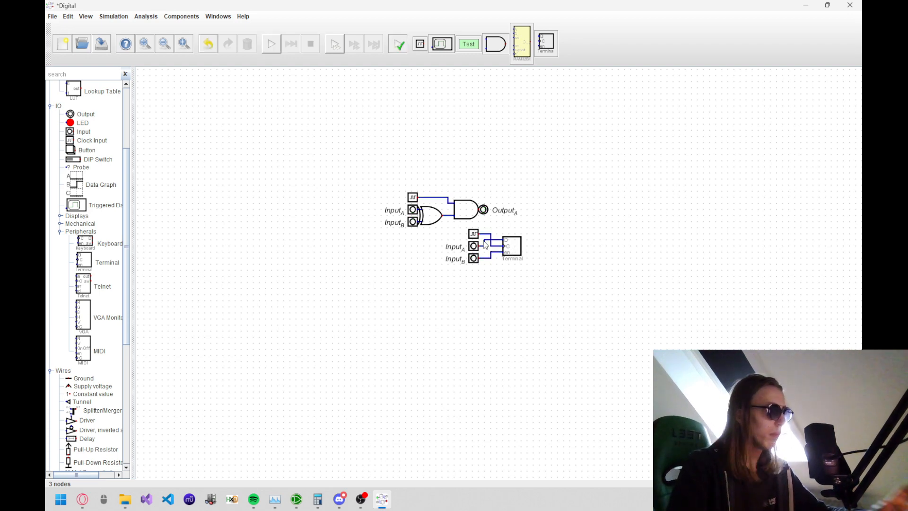
Step: Set the data bits of the Terminal's Input A to 8
{"action": "right_click", "coordinate": [473, 247]}
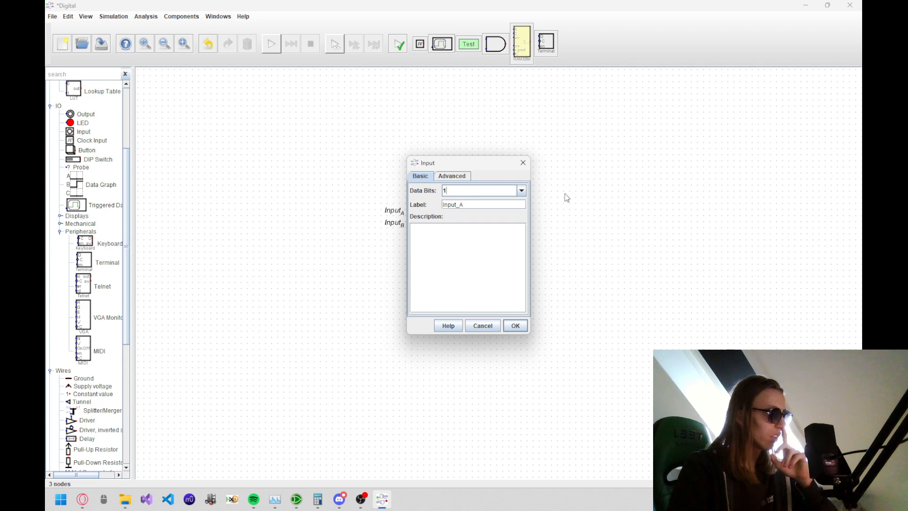
{"action": "left_click", "coordinate": [521, 191]}
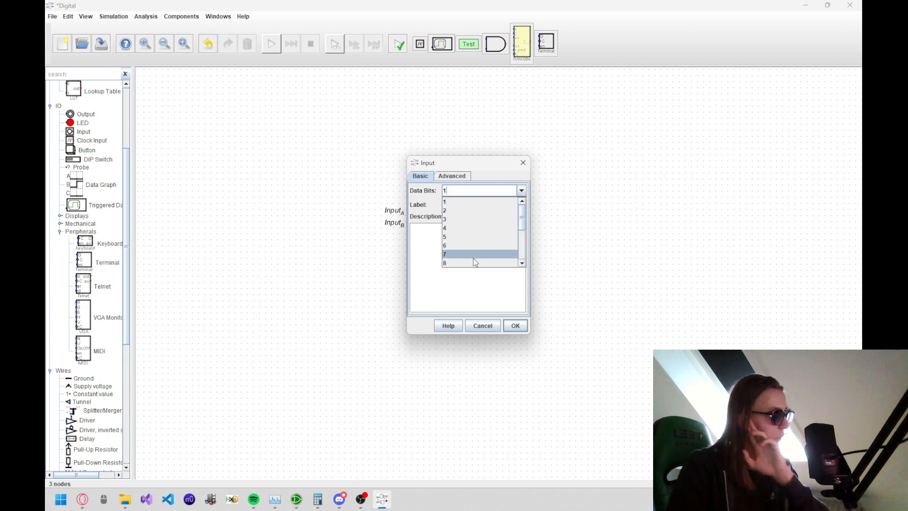
{"action": "left_click", "coordinate": [473, 256]}
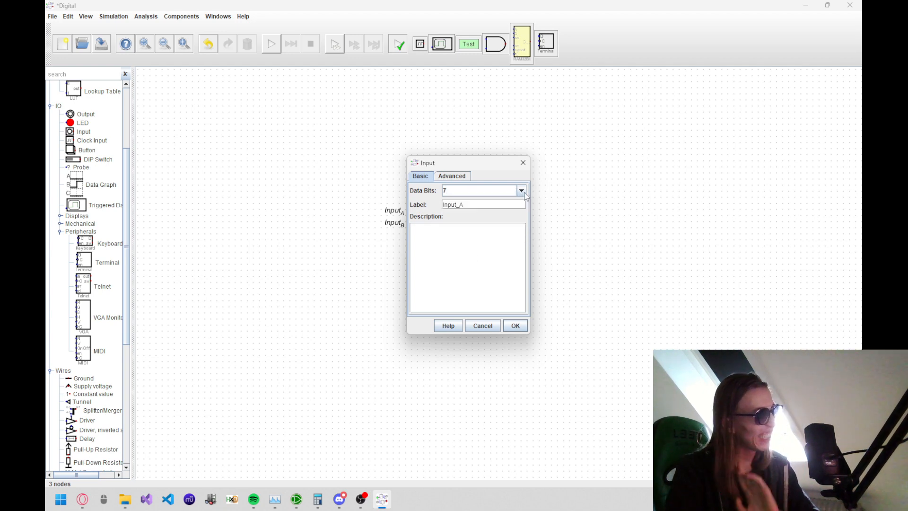
{"action": "left_click", "coordinate": [521, 191]}
{"action": "left_click", "coordinate": [473, 263]}
{"action": "left_click", "coordinate": [516, 325]}
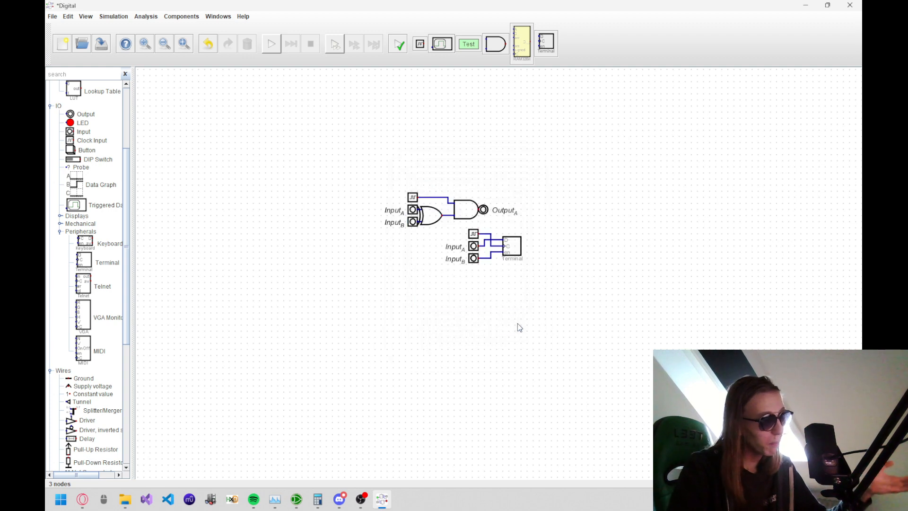
Step: Simulate the circuit and try to switch the Terminal's Input A to the Hex number format
{"action": "key", "text": "space"}
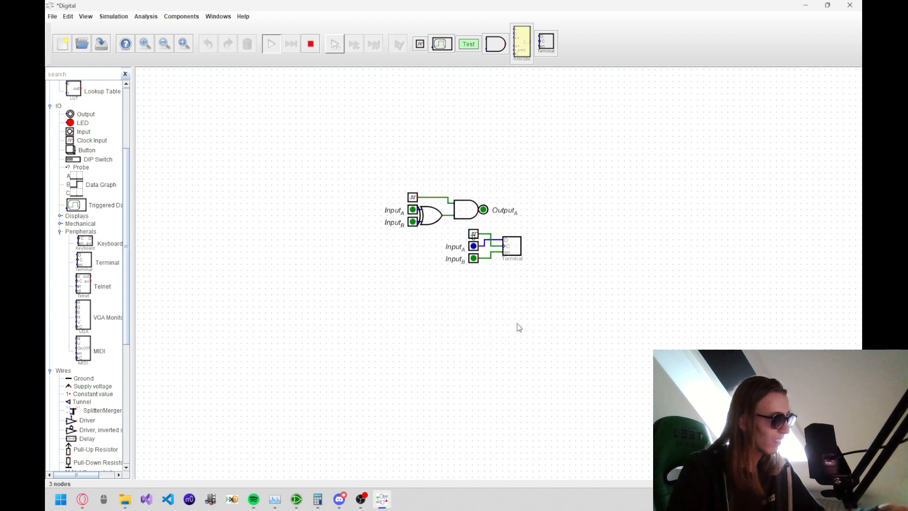
{"action": "left_click", "coordinate": [475, 246]}
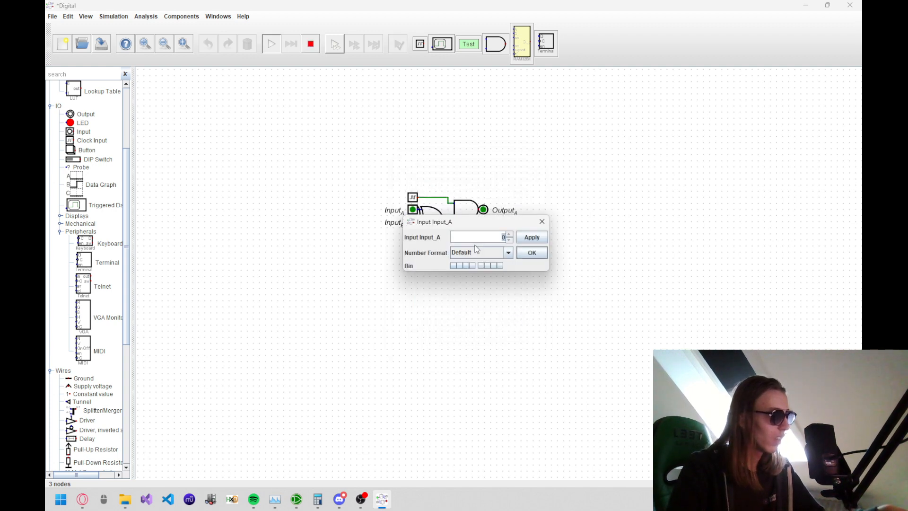
{"action": "left_click", "coordinate": [509, 252]}
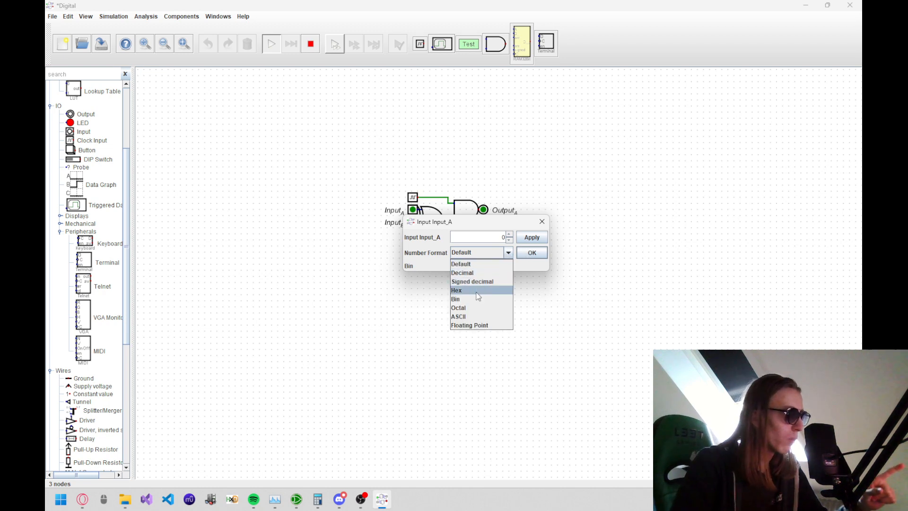
{"action": "left_click", "coordinate": [476, 291]}
{"action": "left_click", "coordinate": [524, 253]}
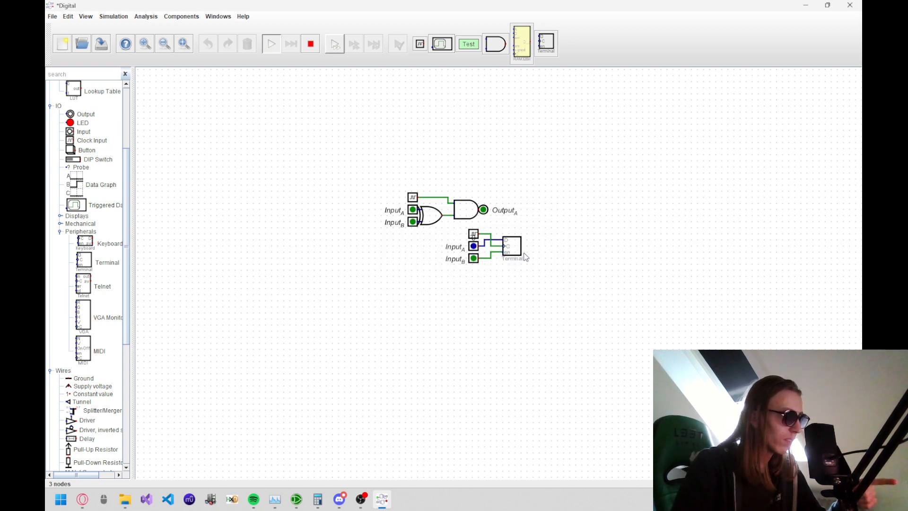
{"action": "left_click", "coordinate": [473, 245]}
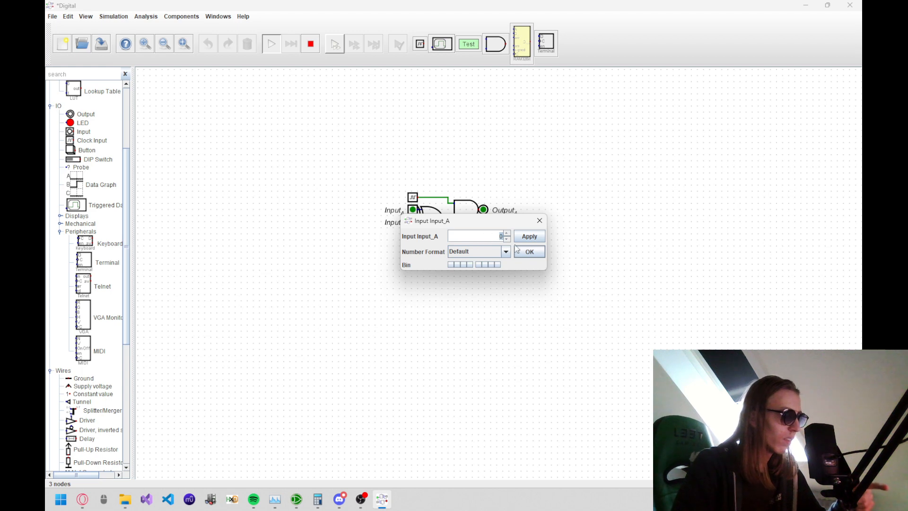
{"action": "left_click", "coordinate": [519, 250]}
{"action": "key", "text": "space"}
Step: Move the Terminal's Input A farther away from the clock and wire it back to the D pin's line
{"action": "left_click", "coordinate": [474, 244]}
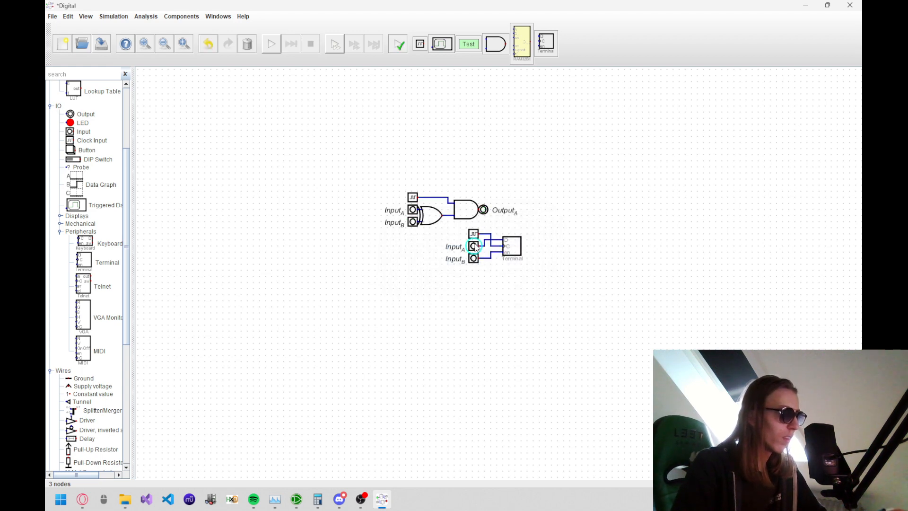
{"action": "left_click", "coordinate": [453, 244]}
{"action": "left_click", "coordinate": [455, 246]}
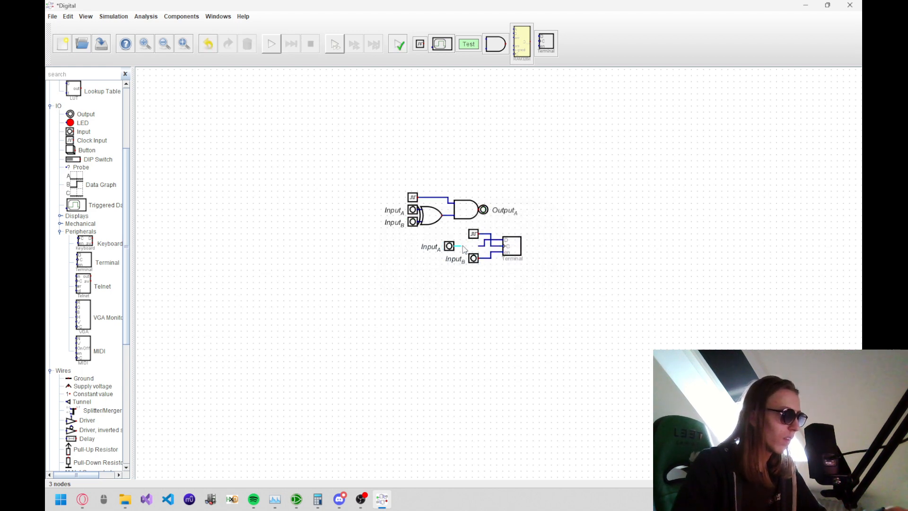
{"action": "left_click", "coordinate": [481, 250]}
Step: Start the simulation and set the value of the Terminal's Input A to 1
{"action": "key", "text": "space"}
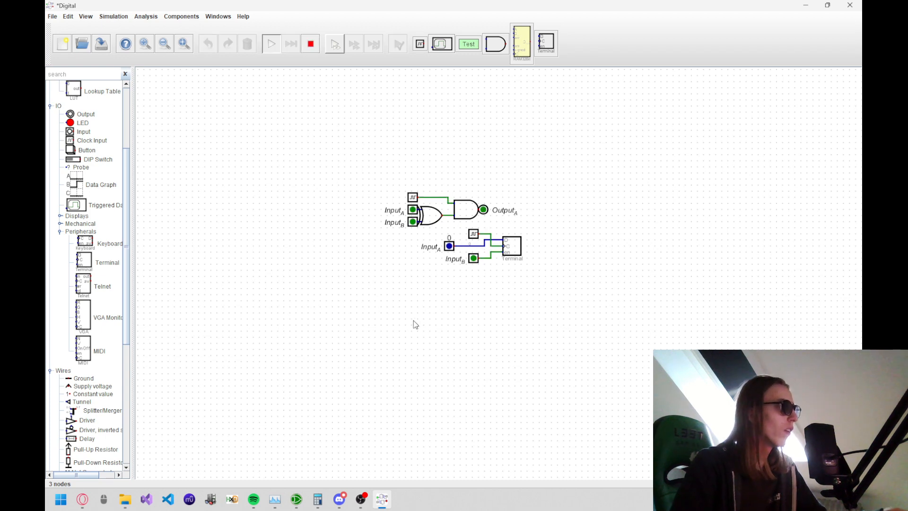
{"action": "left_click", "coordinate": [218, 17]}
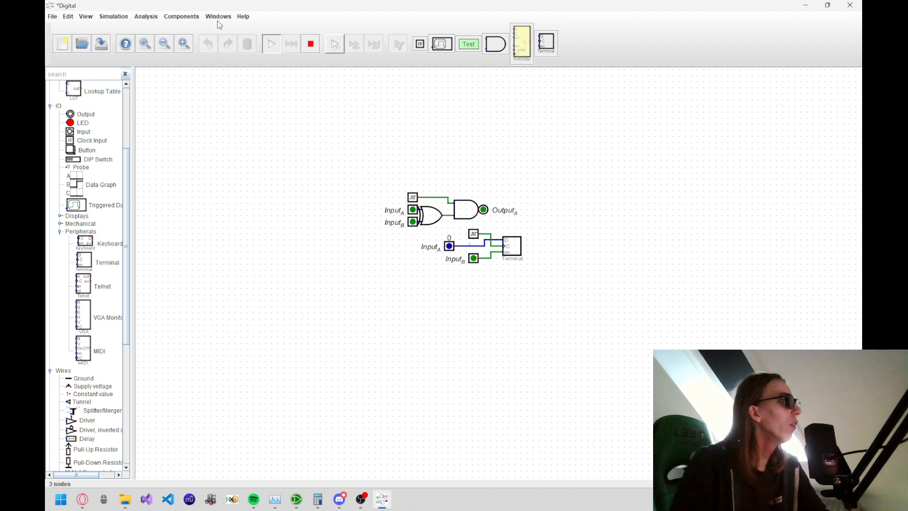
{"action": "left_click", "coordinate": [450, 248]}
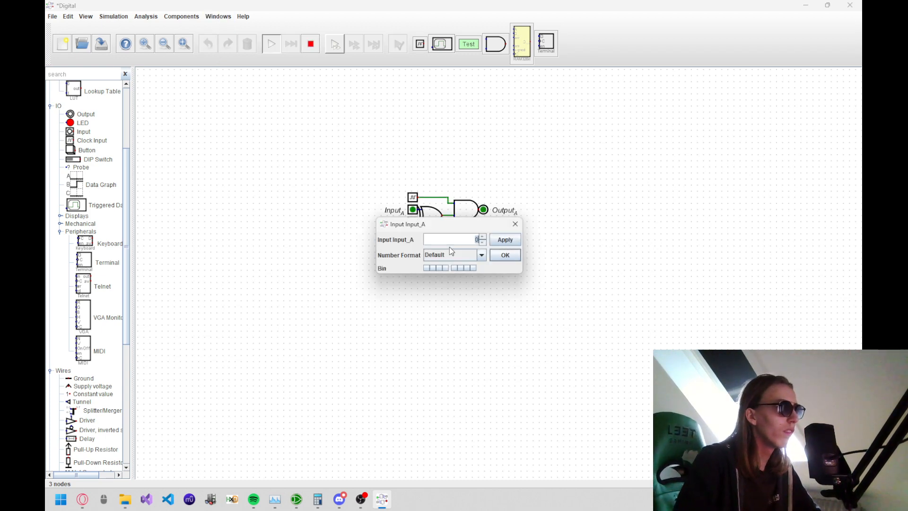
{"action": "type", "text": "1"}
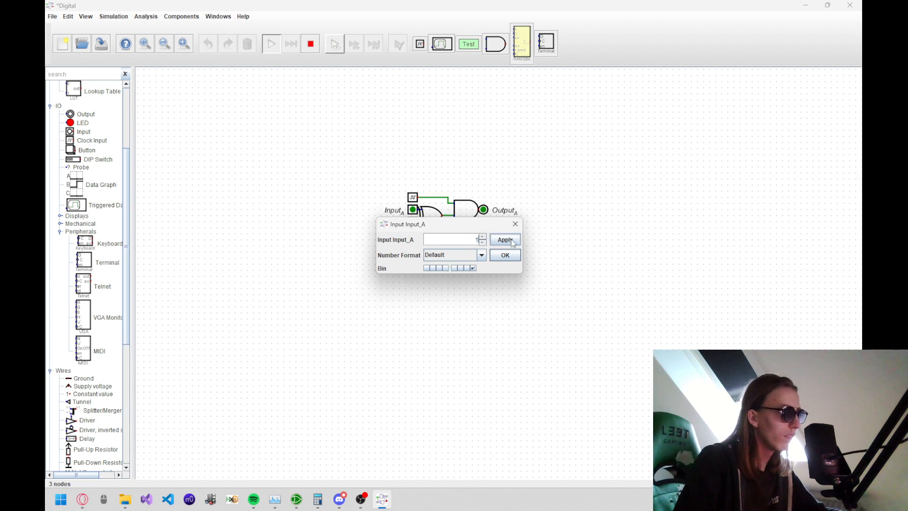
{"action": "left_click", "coordinate": [512, 240]}
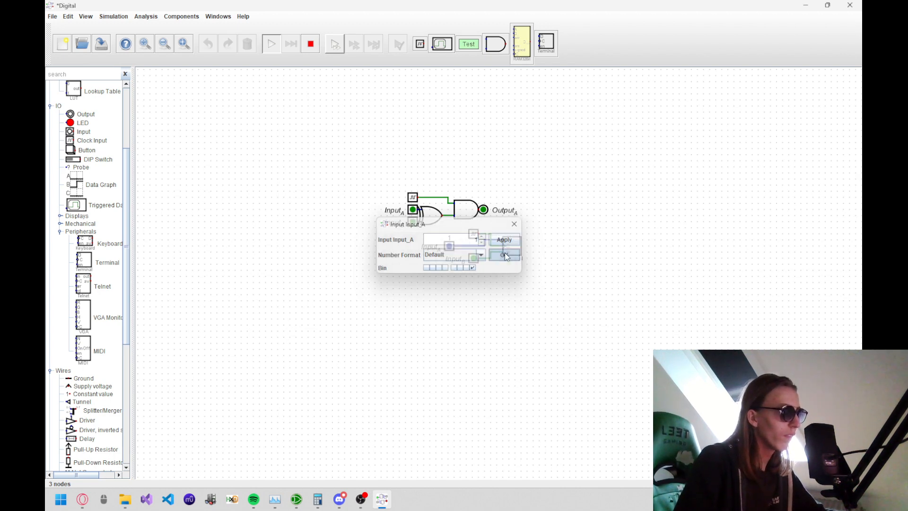
{"action": "left_click", "coordinate": [506, 256]}
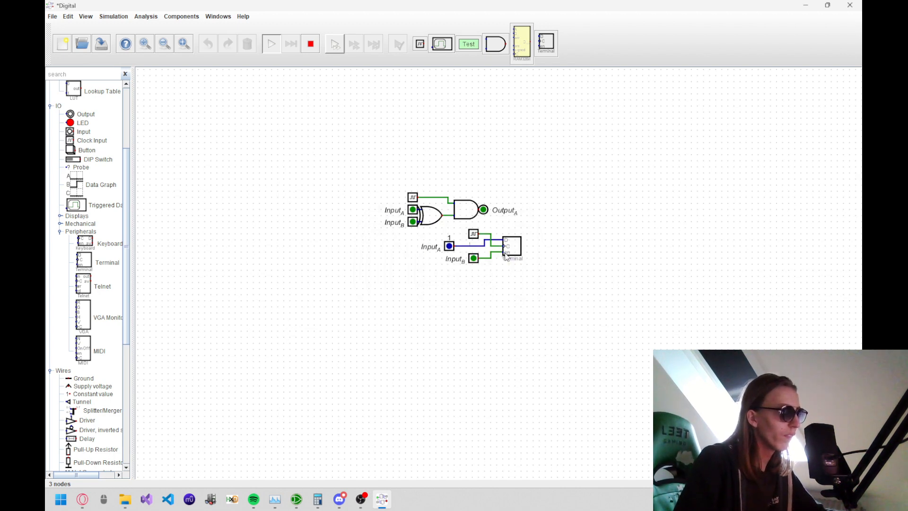
Step: Turn on Input B and trigger the clock to send the character to the Terminal, then close its window and stop the simulation
{"action": "left_click", "coordinate": [473, 258]}
{"action": "left_click", "coordinate": [473, 234]}
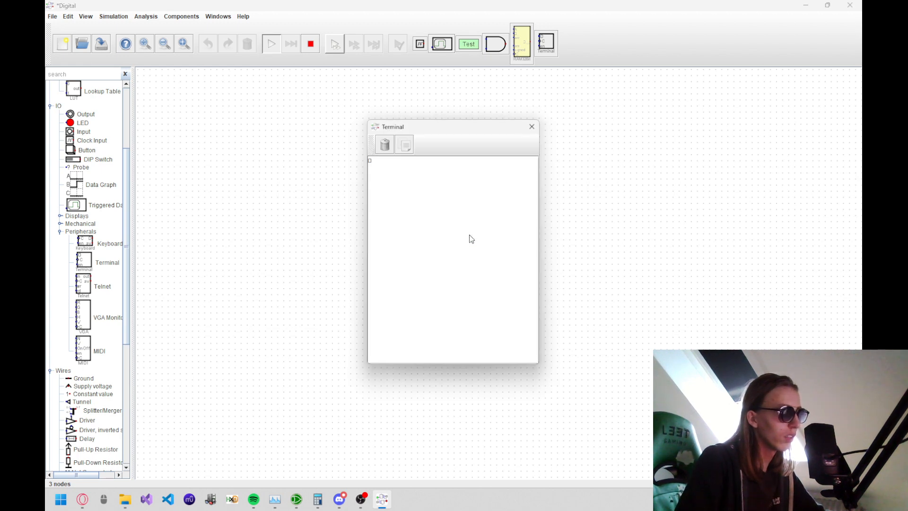
{"action": "left_click_drag", "start_coordinate": [442, 129], "coordinate": [298, 164]}
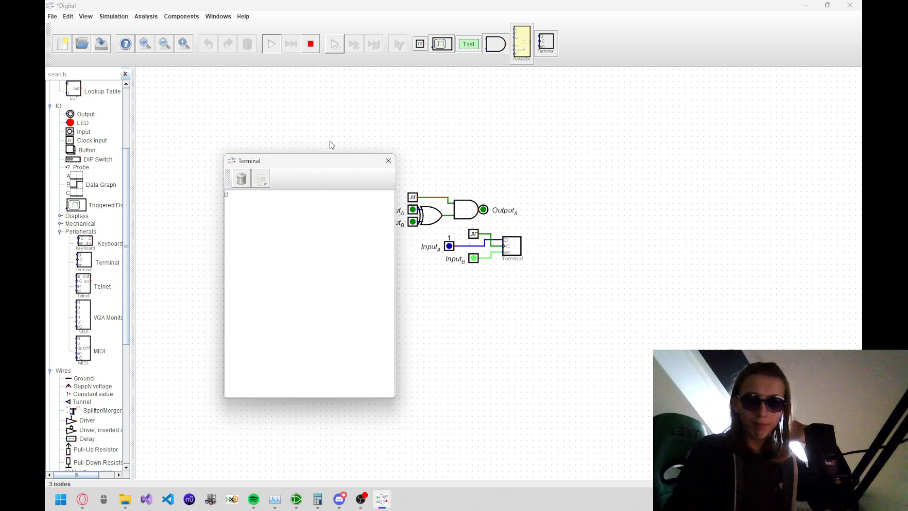
{"action": "left_click", "coordinate": [389, 160]}
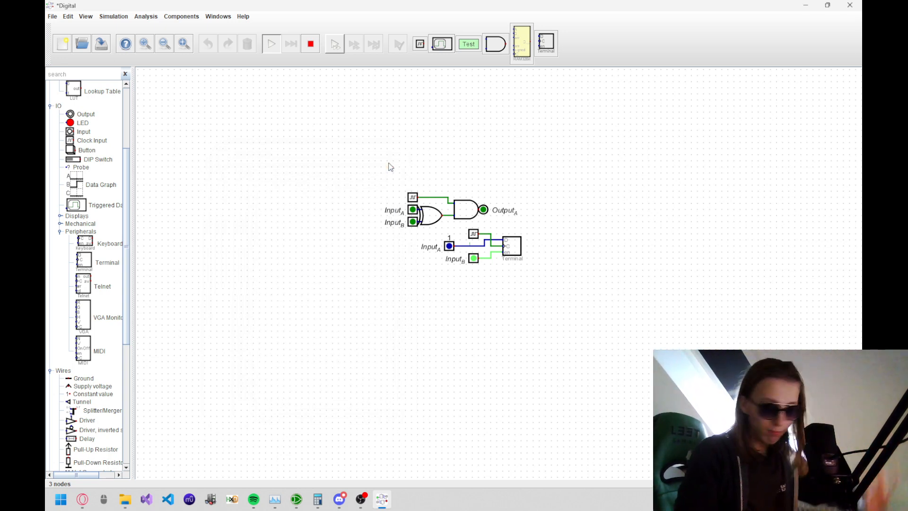
{"action": "key", "text": "Escape"}
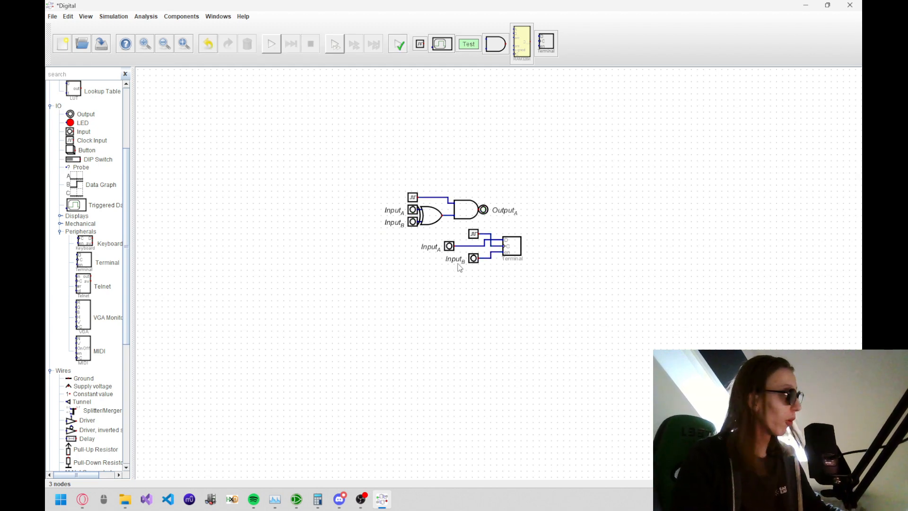
Step: Place a VGA Monitor below the Terminal and wire its C pin to the Terminal's clock line
{"action": "left_click", "coordinate": [107, 305]}
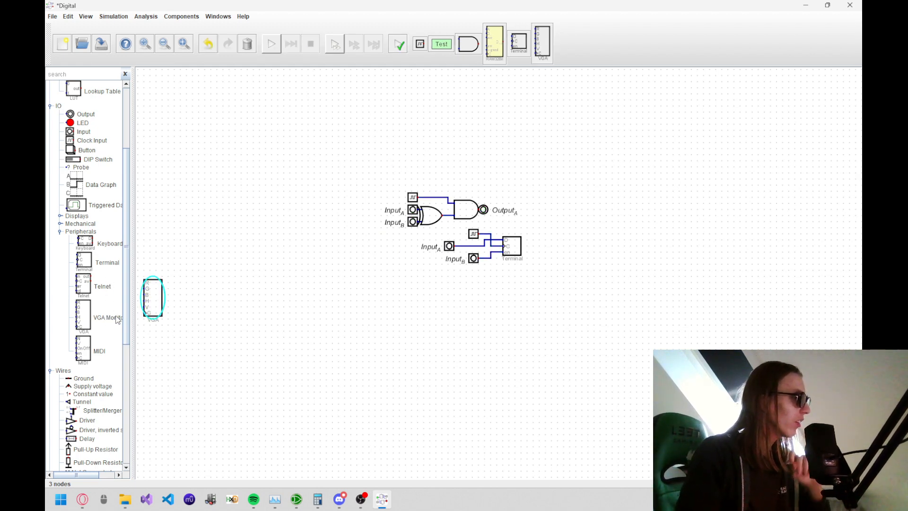
{"action": "left_click", "coordinate": [524, 318]}
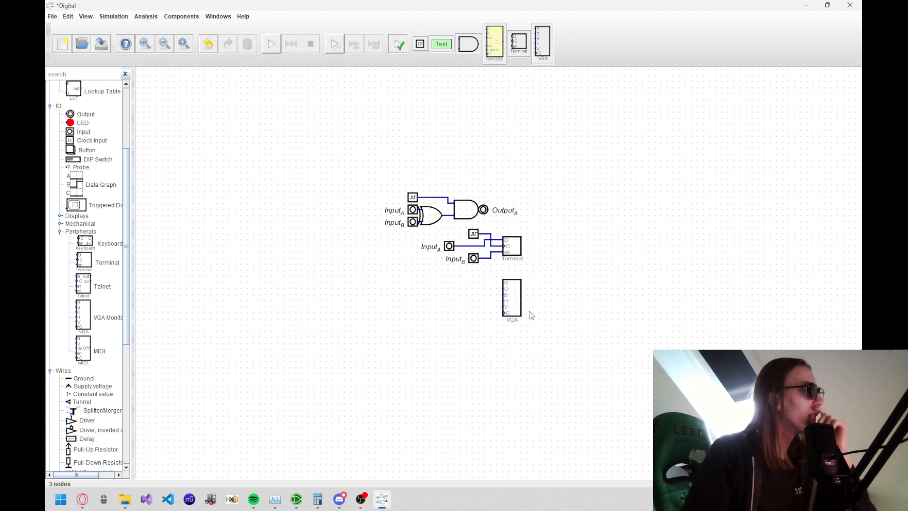
{"action": "left_click", "coordinate": [496, 249]}
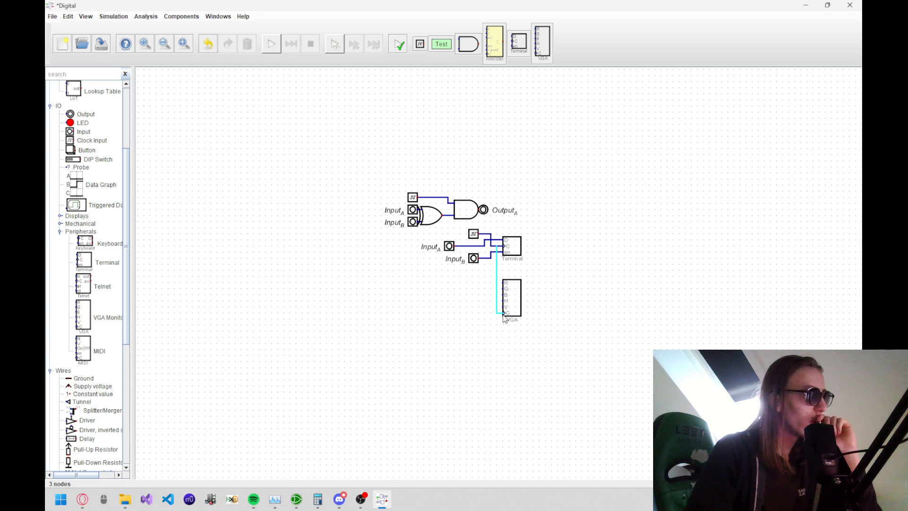
{"action": "left_click", "coordinate": [503, 314]}
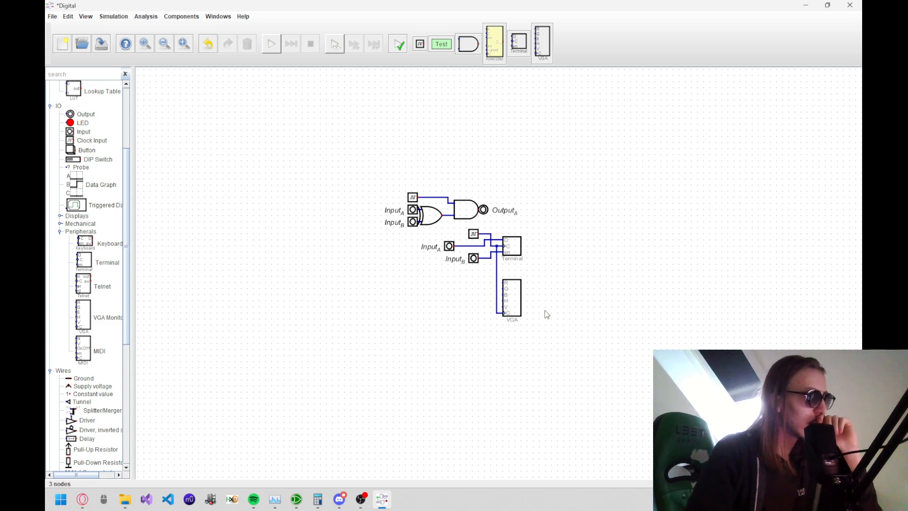
Step: Check the VGA Monitor's properties, look back through the Doc_English.pdf manual in the browser, and return to Digital
{"action": "right_click", "coordinate": [510, 289]}
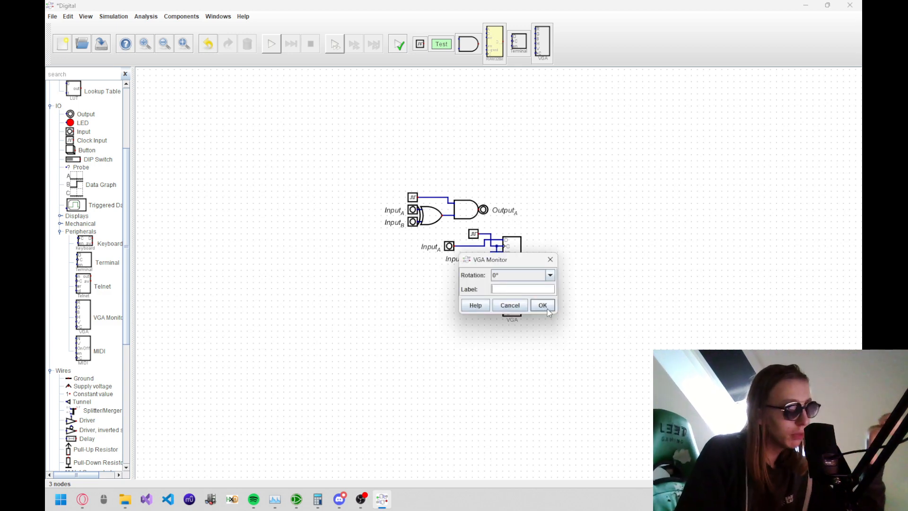
{"action": "left_click", "coordinate": [533, 307]}
{"action": "key", "text": "alt+Tab"}
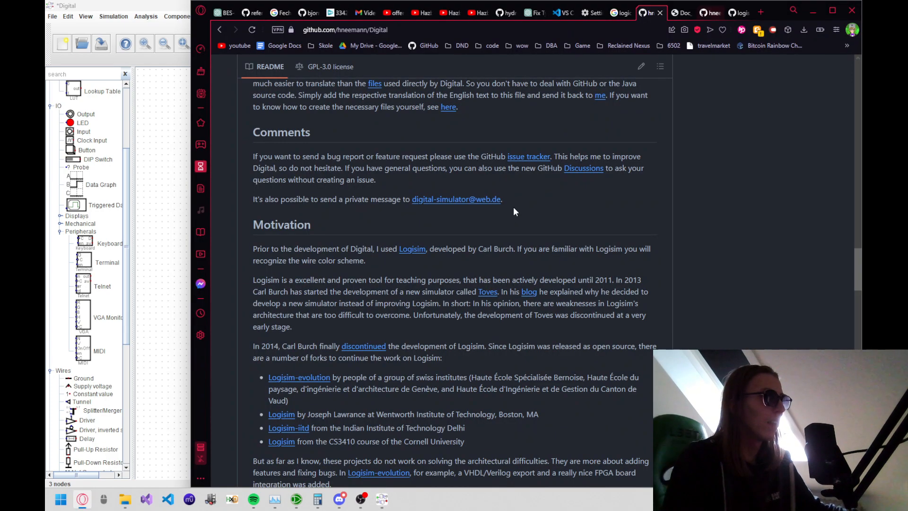
{"action": "key", "text": "ctrl+Tab"}
{"action": "key", "text": "ctrl+Tab"}
{"action": "key", "text": "ctrl+Tab"}
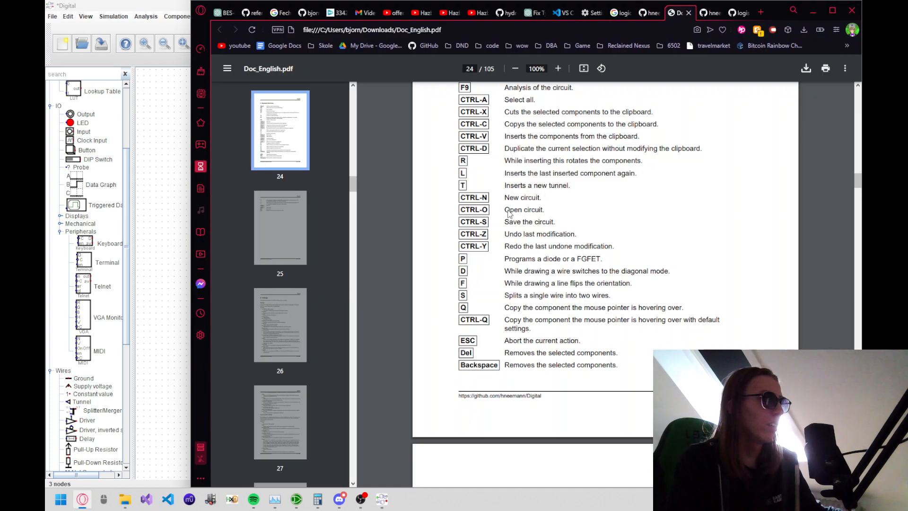
{"action": "scroll", "coordinate": [508, 214], "scroll_direction": "up", "scroll_amount": 20}
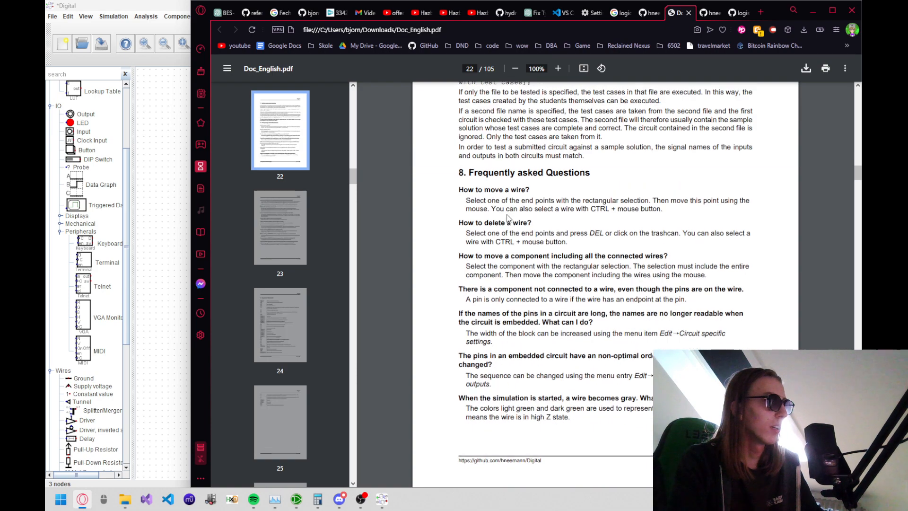
{"action": "scroll", "coordinate": [507, 217], "scroll_direction": "up", "scroll_amount": 20}
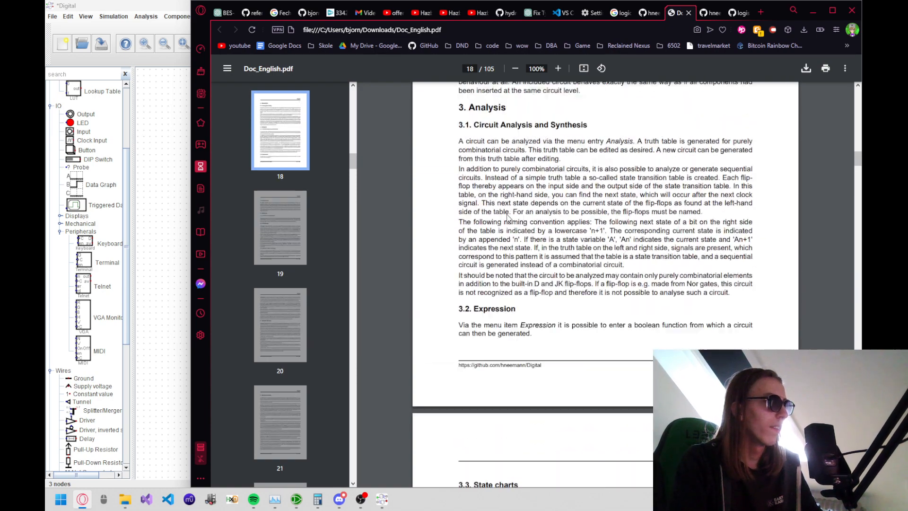
{"action": "scroll", "coordinate": [508, 217], "scroll_direction": "up", "scroll_amount": 20}
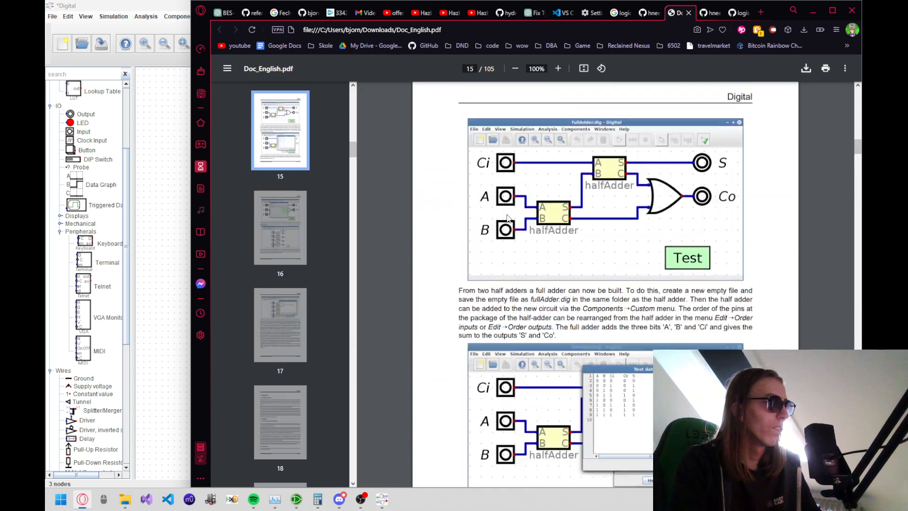
{"action": "scroll", "coordinate": [509, 223], "scroll_direction": "up", "scroll_amount": 20}
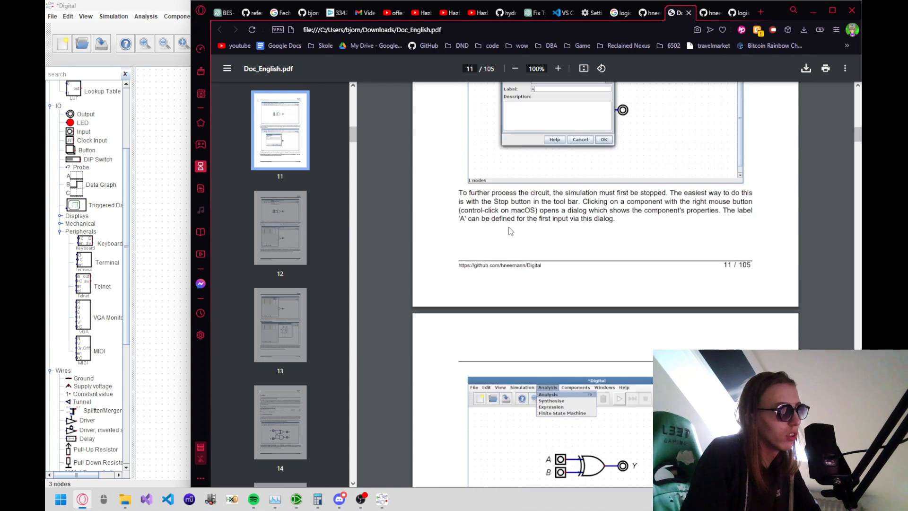
{"action": "scroll", "coordinate": [511, 231], "scroll_direction": "up", "scroll_amount": 18}
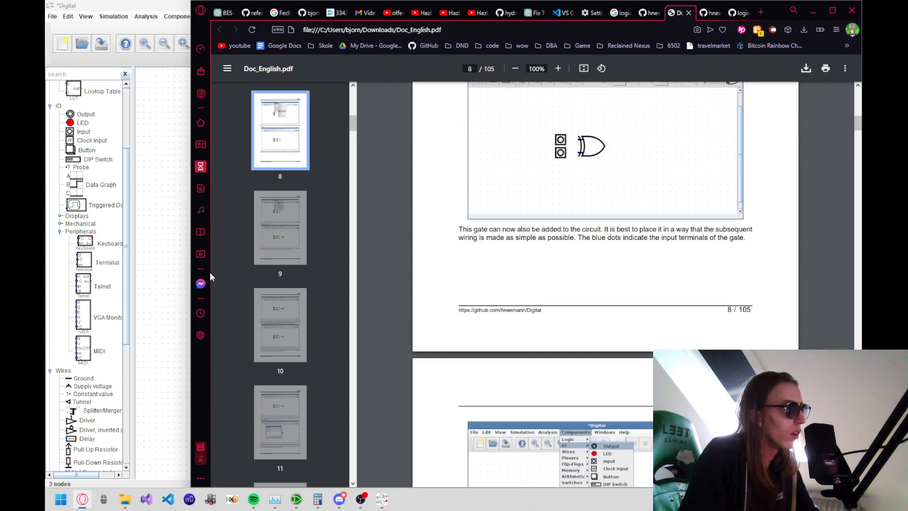
{"action": "left_click", "coordinate": [149, 267]}
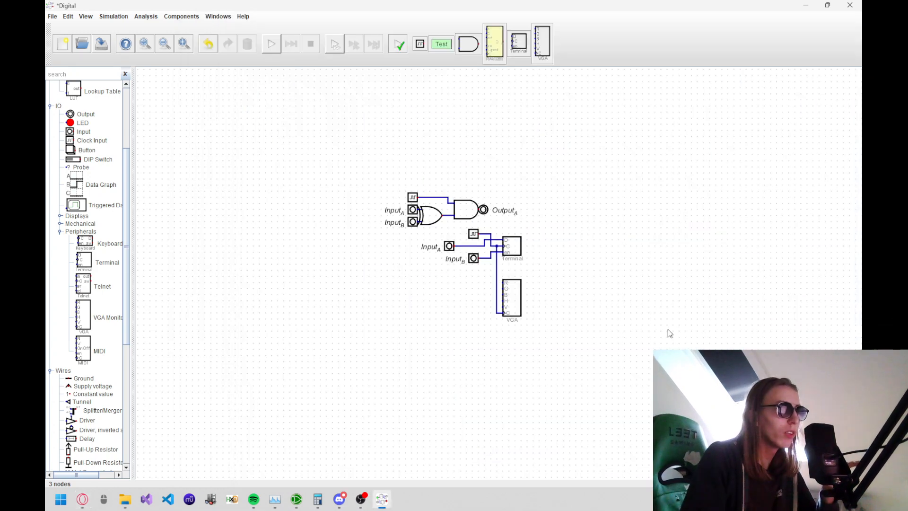
Step: Read the VGA Monitor's help text on its purpose and input pins, and close it
{"action": "right_click", "coordinate": [519, 299]}
{"action": "left_click", "coordinate": [492, 316]}
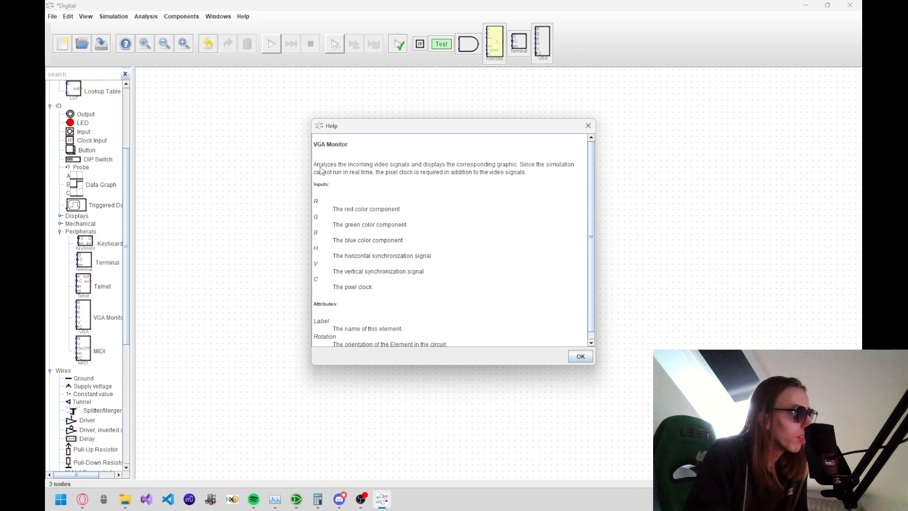
{"action": "left_click_drag", "start_coordinate": [317, 169], "coordinate": [389, 177]}
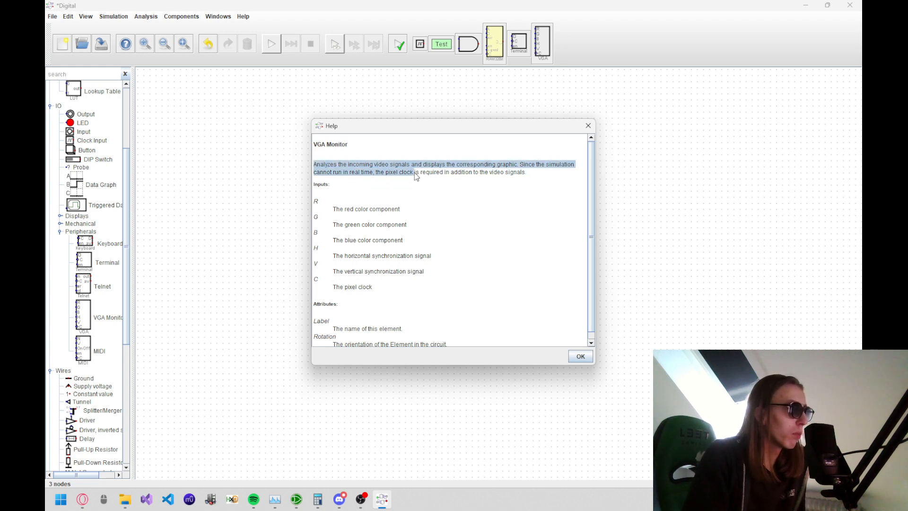
{"action": "left_click_drag", "start_coordinate": [417, 169], "coordinate": [517, 175]}
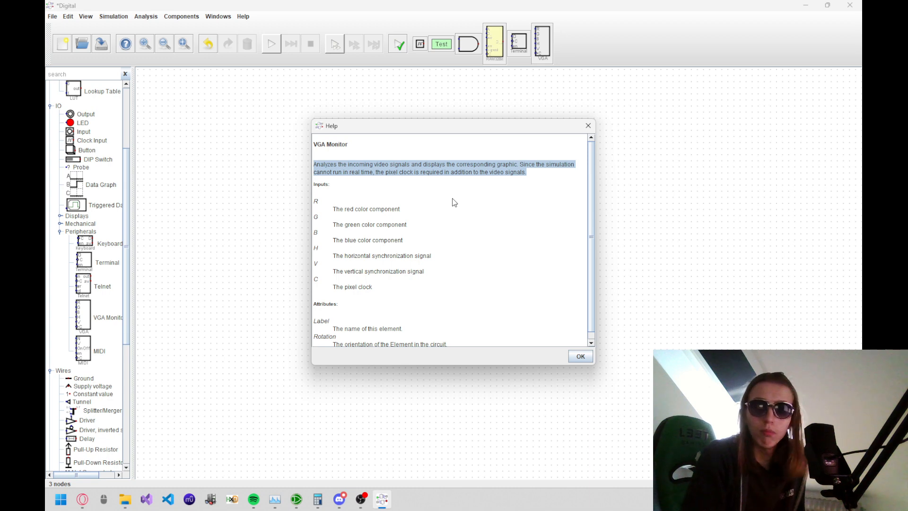
{"action": "left_click", "coordinate": [578, 355]}
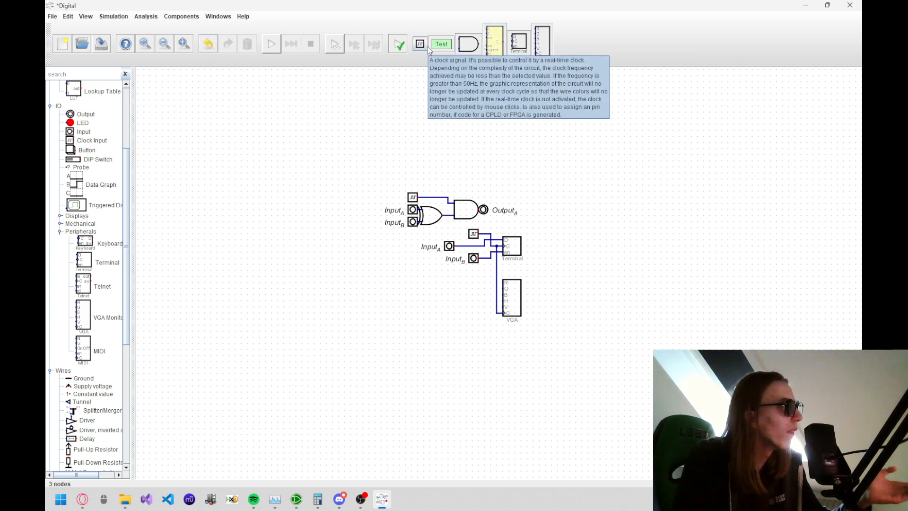
Step: Place an Input component beside the VGA Monitor, below the Terminal's Input B, and wire it to the R pin
{"action": "left_click", "coordinate": [147, 16]}
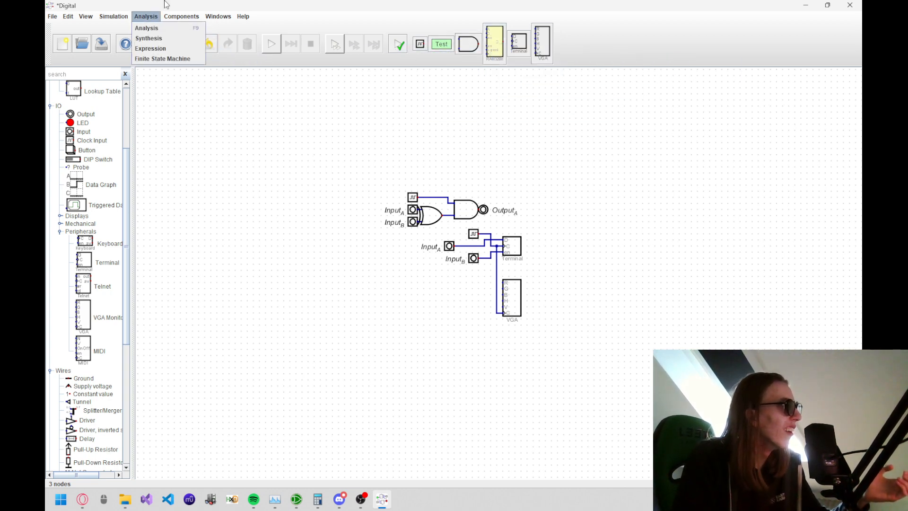
{"action": "mouse_move", "coordinate": [181, 17]}
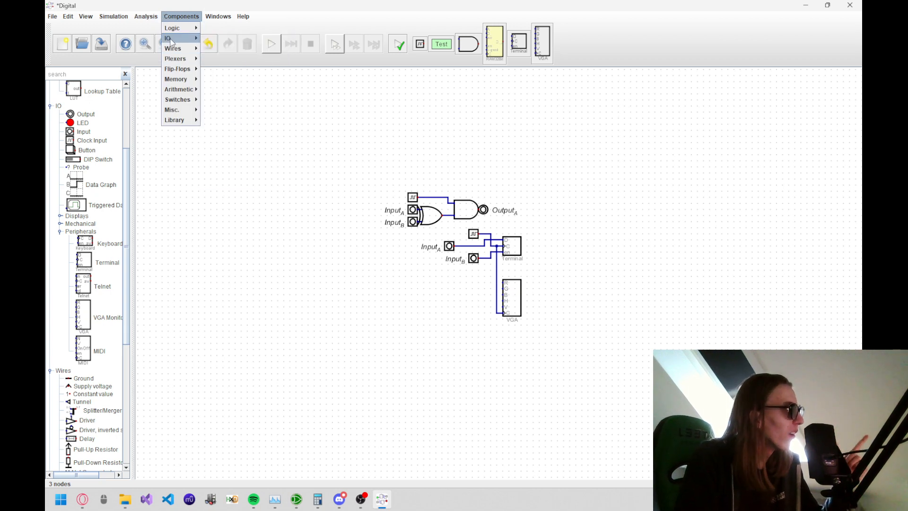
{"action": "mouse_move", "coordinate": [184, 40]}
{"action": "left_click", "coordinate": [229, 61]}
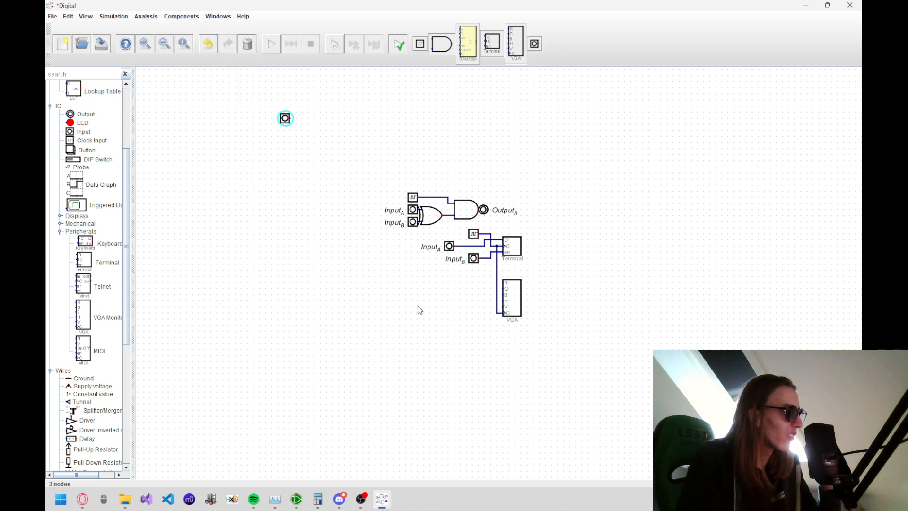
{"action": "left_click", "coordinate": [448, 282]}
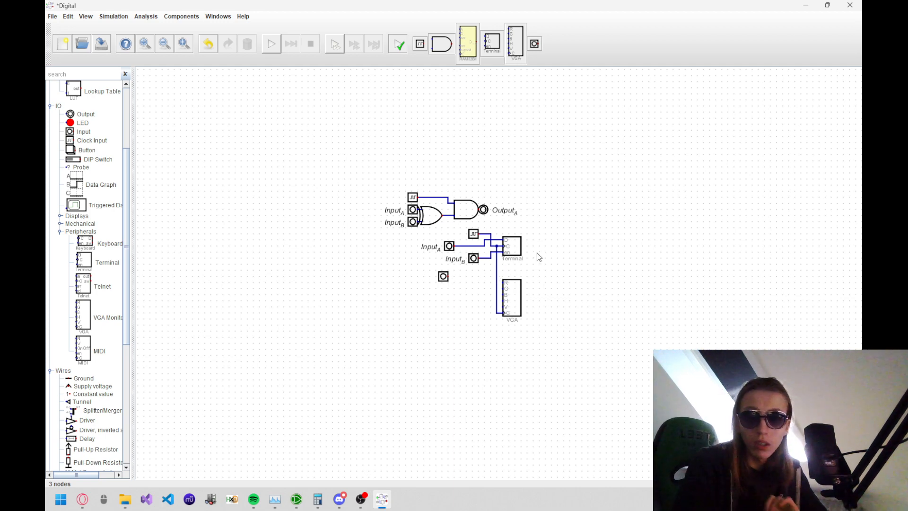
{"action": "left_click", "coordinate": [503, 282]}
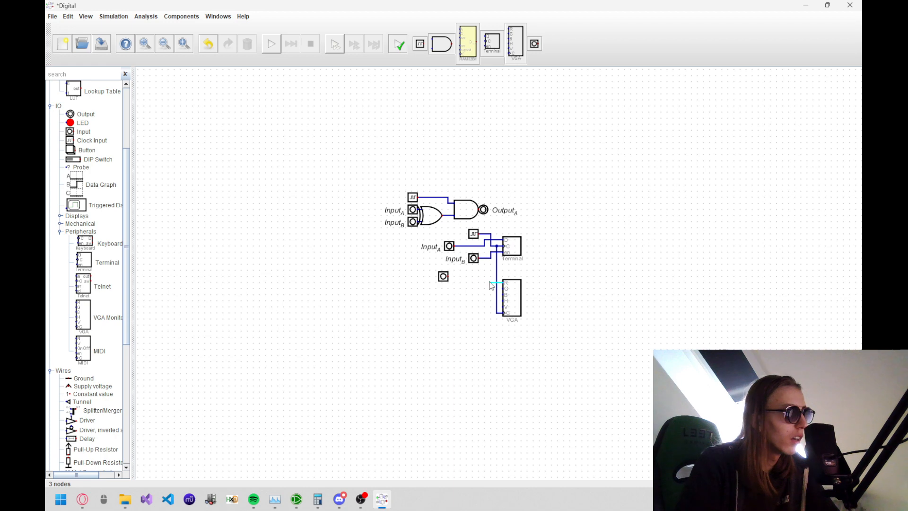
{"action": "right_click", "coordinate": [442, 276]}
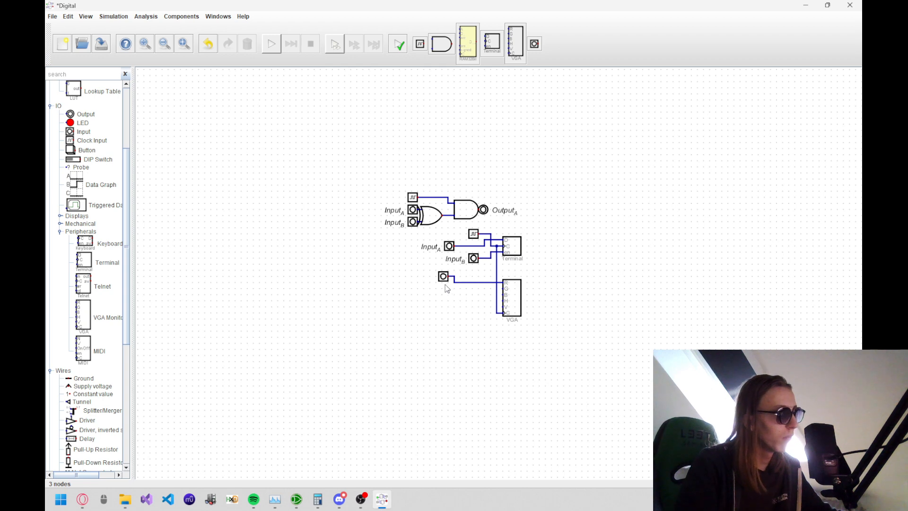
Step: Insert a second Input directly below the first one and wire it to the VGA Monitor's G pin
{"action": "key", "text": "l"}
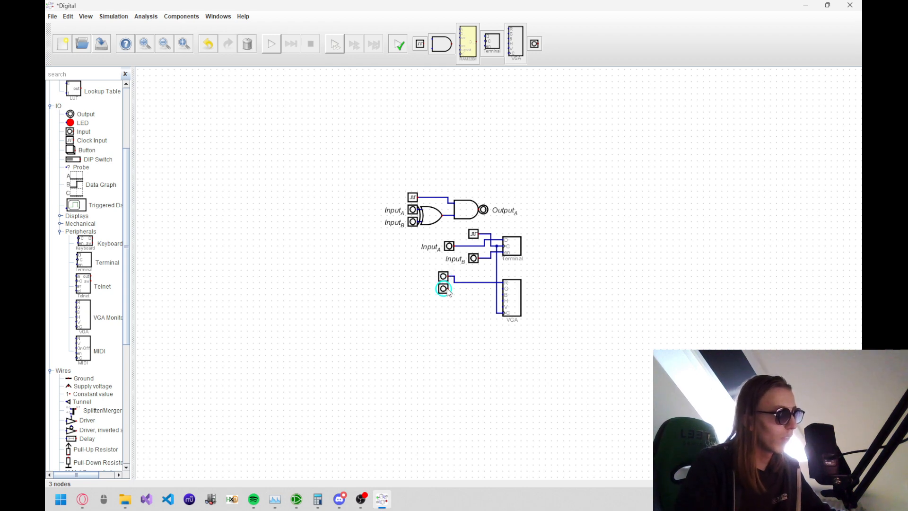
{"action": "left_click", "coordinate": [448, 292]}
{"action": "left_click", "coordinate": [448, 288]}
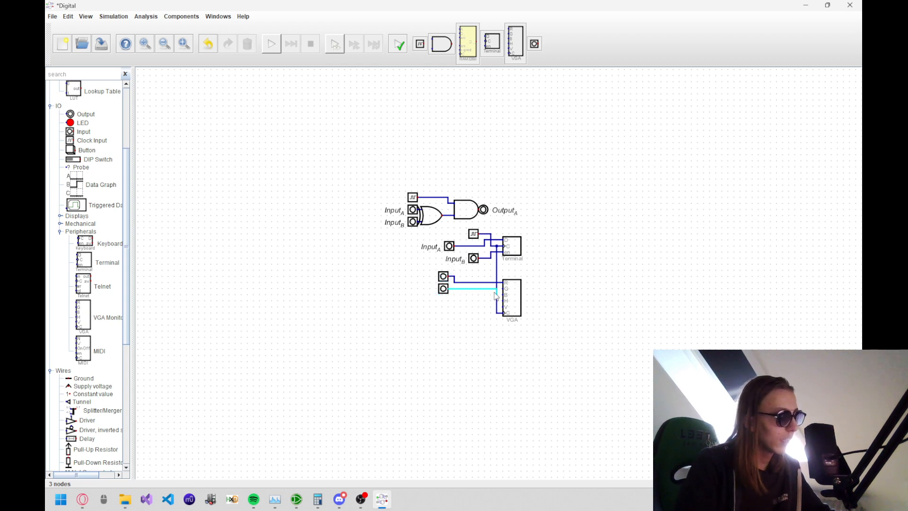
{"action": "left_click", "coordinate": [503, 288]}
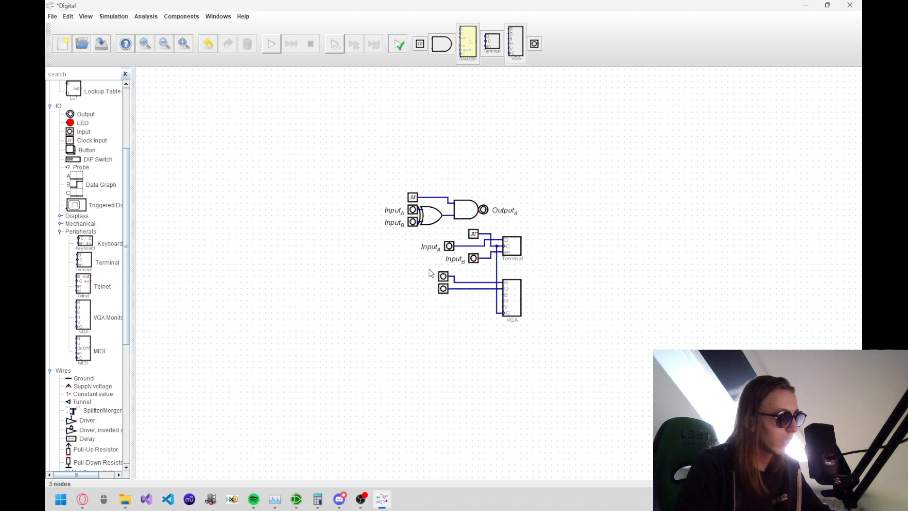
Step: Copy the two VGA inputs and paste the pair twice below them to form a column of six
{"action": "left_click_drag", "start_coordinate": [430, 269], "coordinate": [450, 306]}
{"action": "key", "text": "ctrl+c"}
{"action": "key", "text": "ctrl+v"}
{"action": "left_click", "coordinate": [449, 321]}
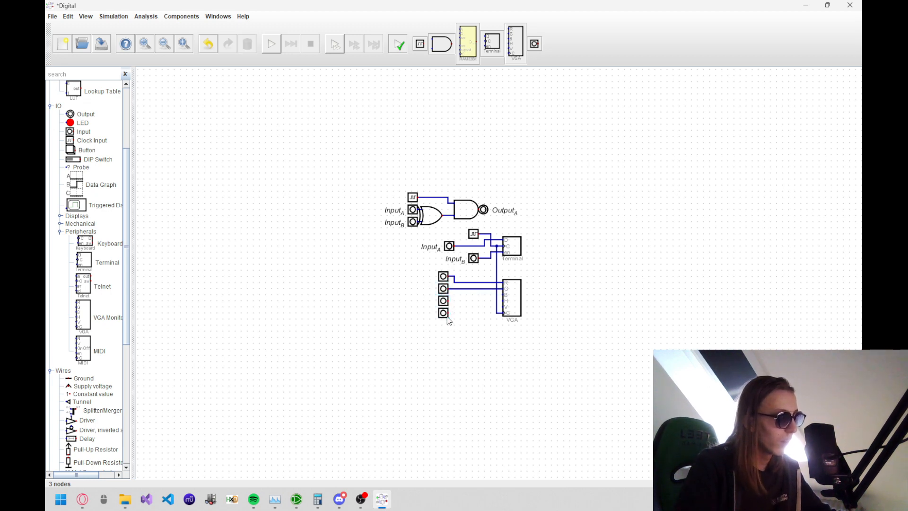
{"action": "key", "text": "ctrl+v"}
{"action": "left_click", "coordinate": [449, 346]}
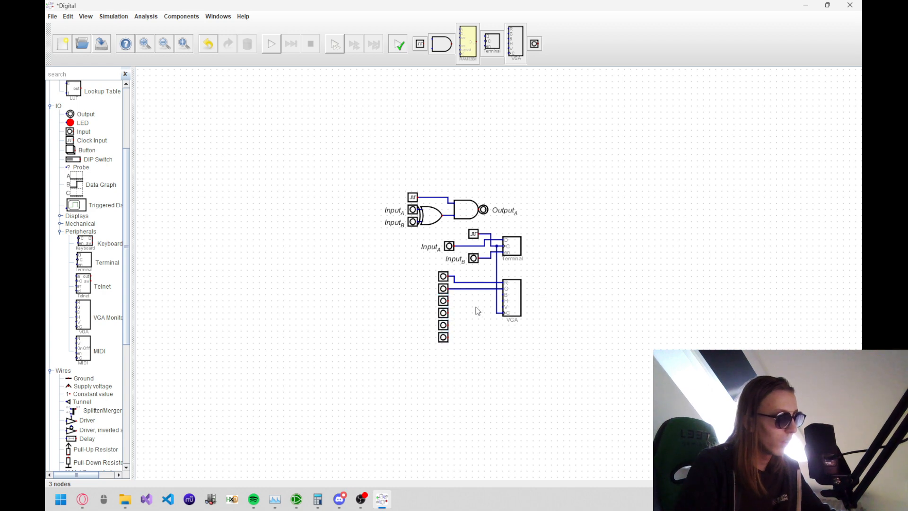
Step: Wire the third, fourth and fifth inputs to the VGA Monitor's B, H and V pins
{"action": "left_click", "coordinate": [503, 295]}
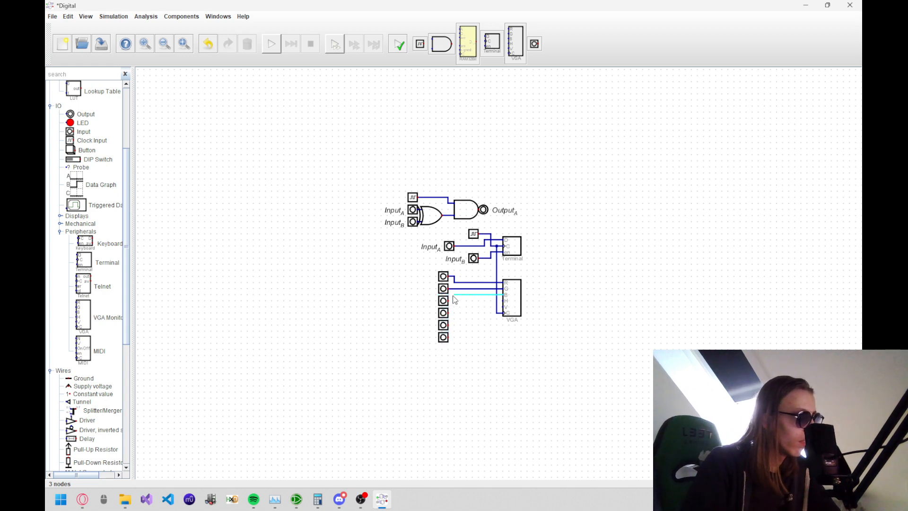
{"action": "left_click", "coordinate": [452, 301]}
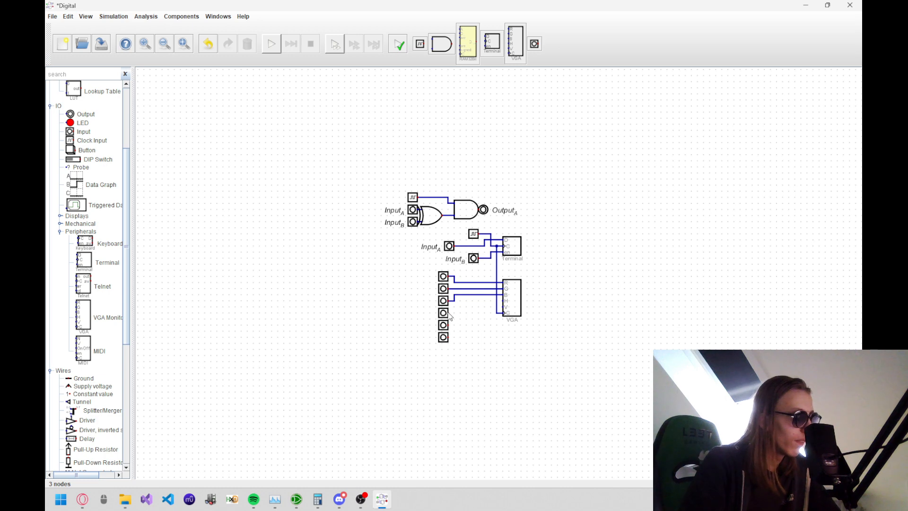
{"action": "left_click", "coordinate": [449, 313]}
{"action": "left_click", "coordinate": [461, 302]}
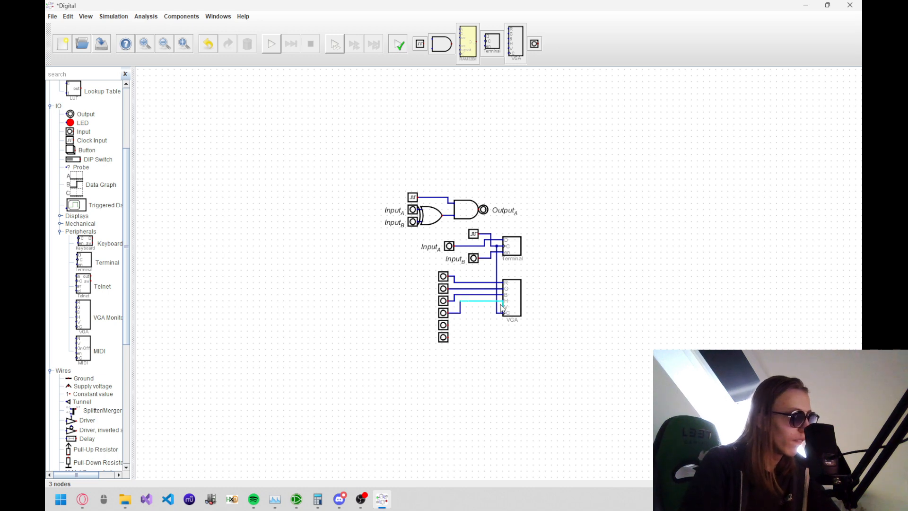
{"action": "left_click", "coordinate": [504, 307]}
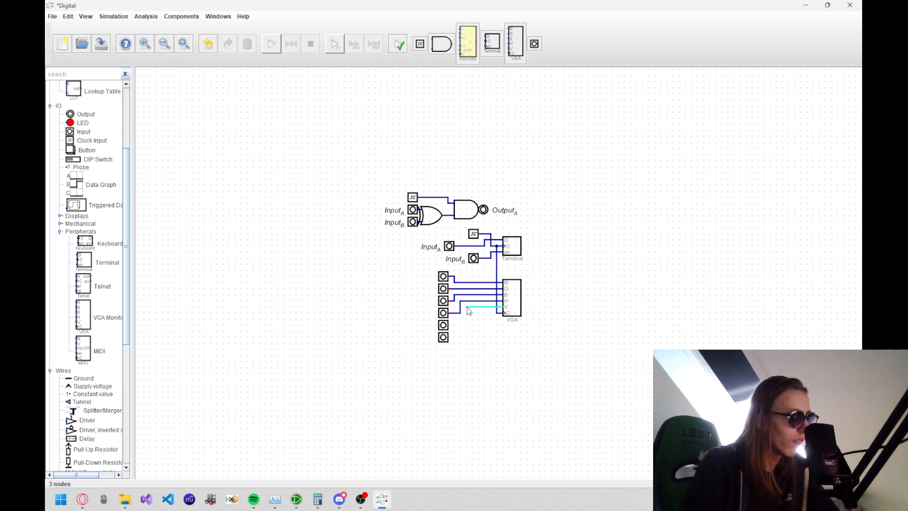
{"action": "left_click", "coordinate": [467, 308]}
{"action": "left_click", "coordinate": [449, 325]}
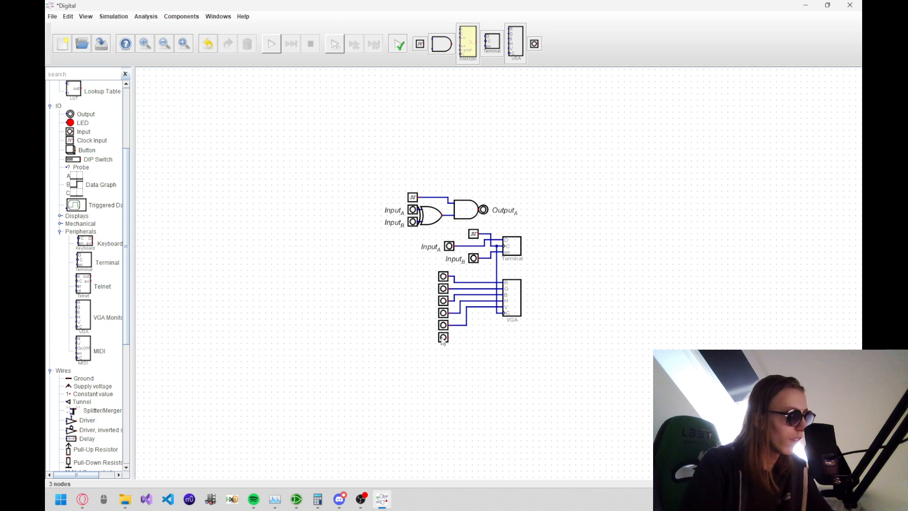
Step: Delete the unconnected sixth input at the bottom of the column and start the simulation
{"action": "left_click", "coordinate": [443, 337]}
{"action": "key", "text": "Delete"}
{"action": "key", "text": "space"}
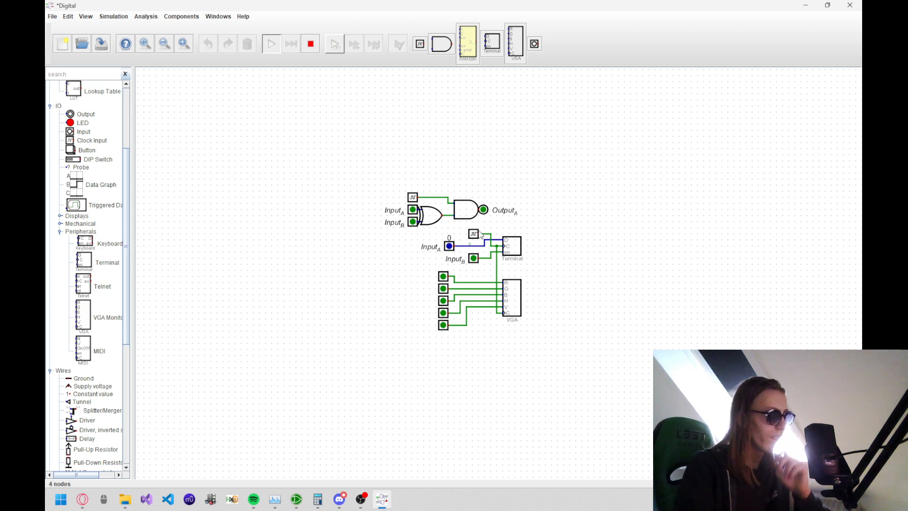
Step: Turn on all five VGA Monitor inputs in the simulation, and switch the H and V inputs back off
{"action": "left_click", "coordinate": [444, 277]}
{"action": "left_click", "coordinate": [443, 289]}
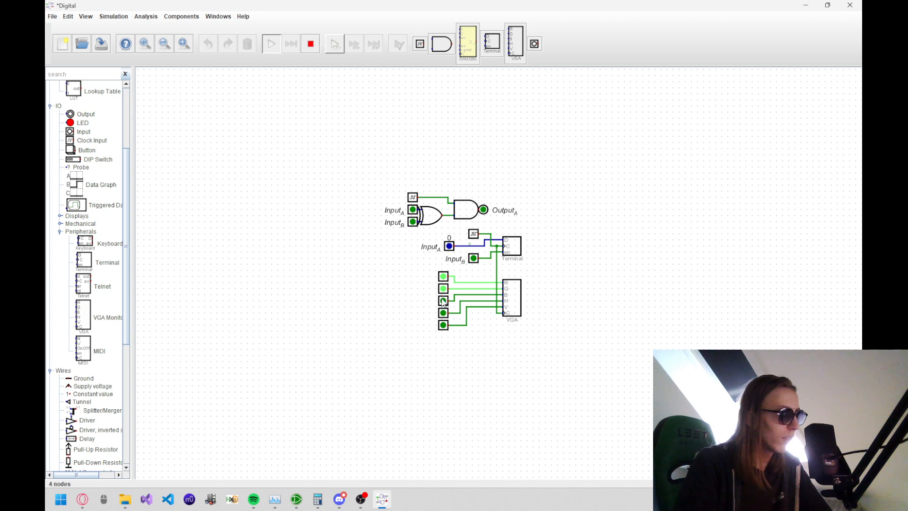
{"action": "left_click", "coordinate": [443, 301]}
{"action": "left_click", "coordinate": [443, 313]}
{"action": "left_click", "coordinate": [443, 325]}
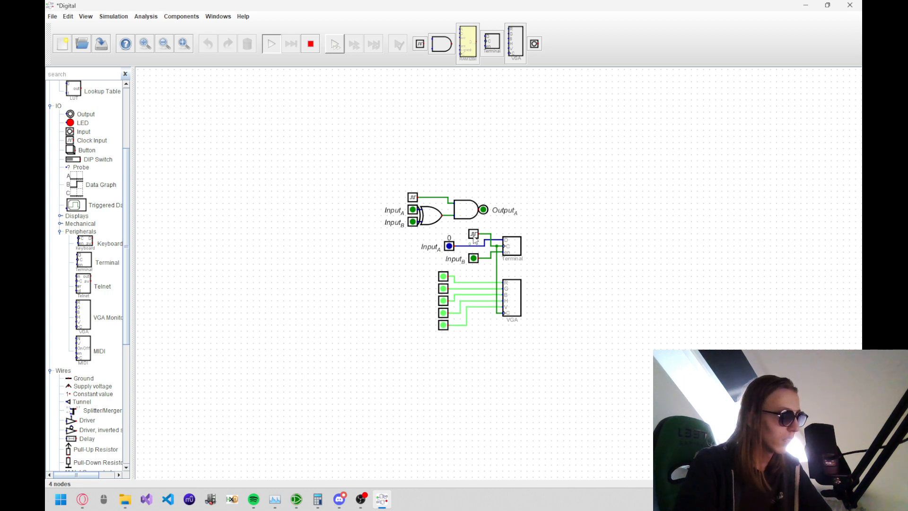
{"action": "left_click", "coordinate": [443, 313]}
{"action": "left_click", "coordinate": [443, 325]}
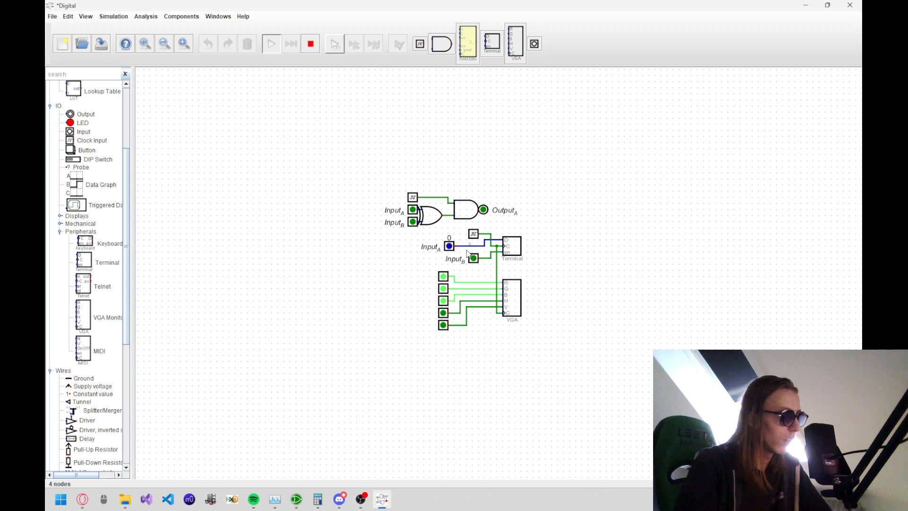
Step: Turn off the B, G and R inputs and turn on the H and V inputs of the VGA Monitor
{"action": "left_click", "coordinate": [443, 300]}
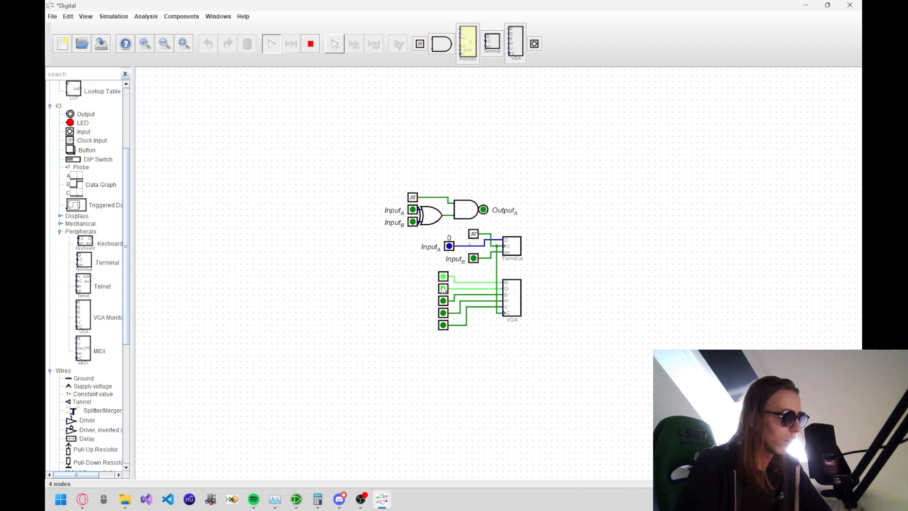
{"action": "left_click", "coordinate": [443, 288]}
{"action": "left_click", "coordinate": [443, 276]}
{"action": "left_click", "coordinate": [443, 313]}
{"action": "left_click", "coordinate": [443, 325]}
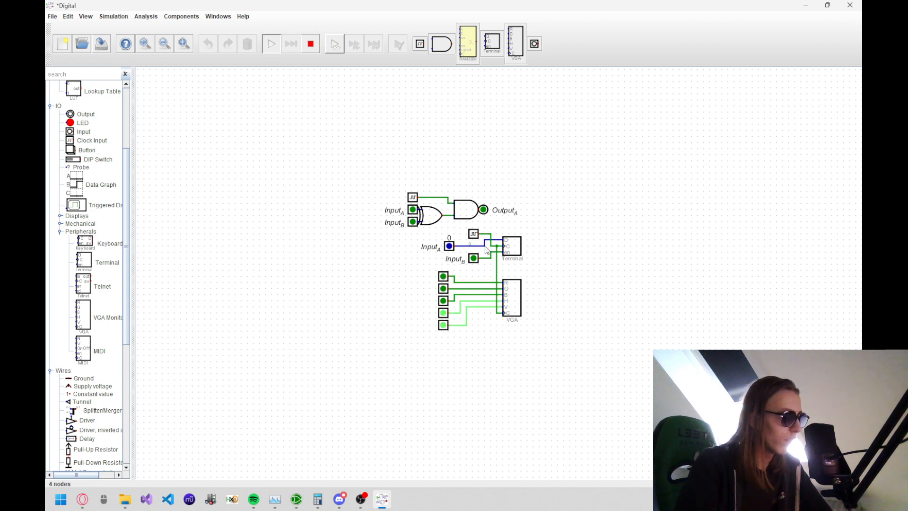
Step: Turn off the VGA Monitor's V and H inputs, switch V on and off once more, and stop the simulation
{"action": "left_click", "coordinate": [445, 325]}
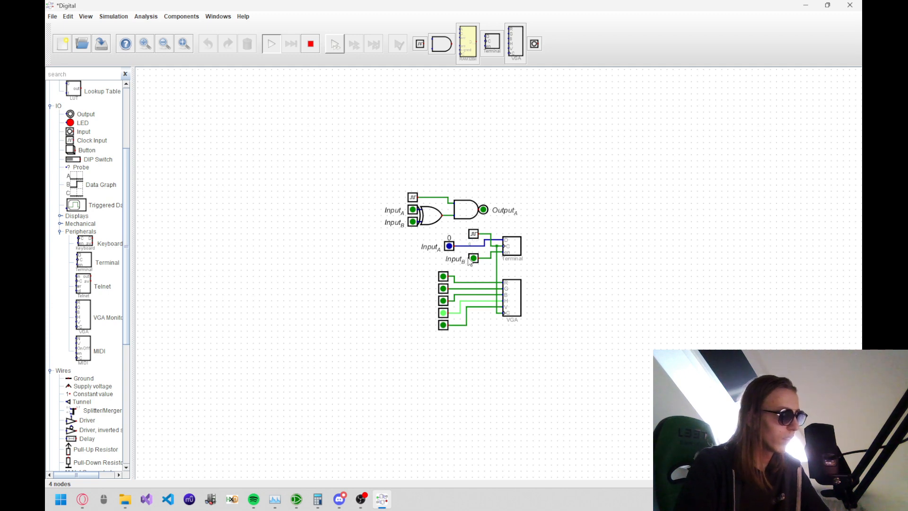
{"action": "left_click", "coordinate": [443, 312]}
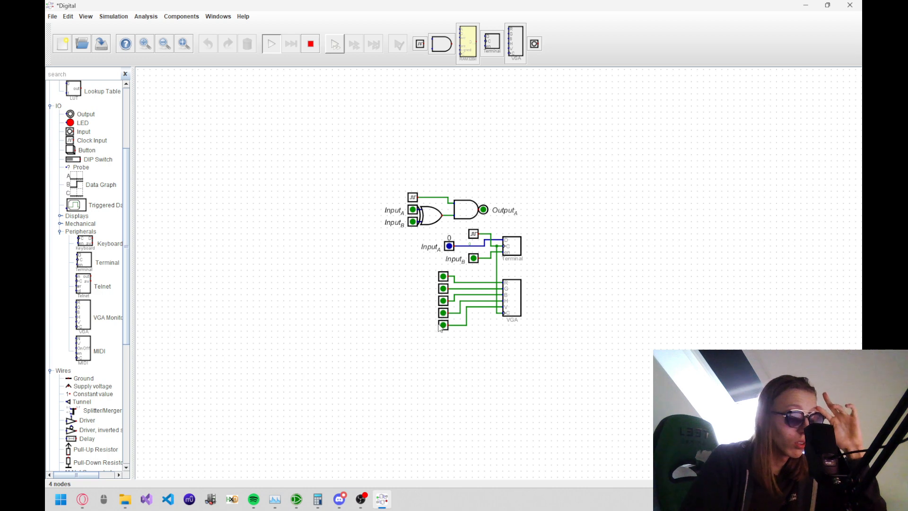
{"action": "left_click", "coordinate": [441, 326]}
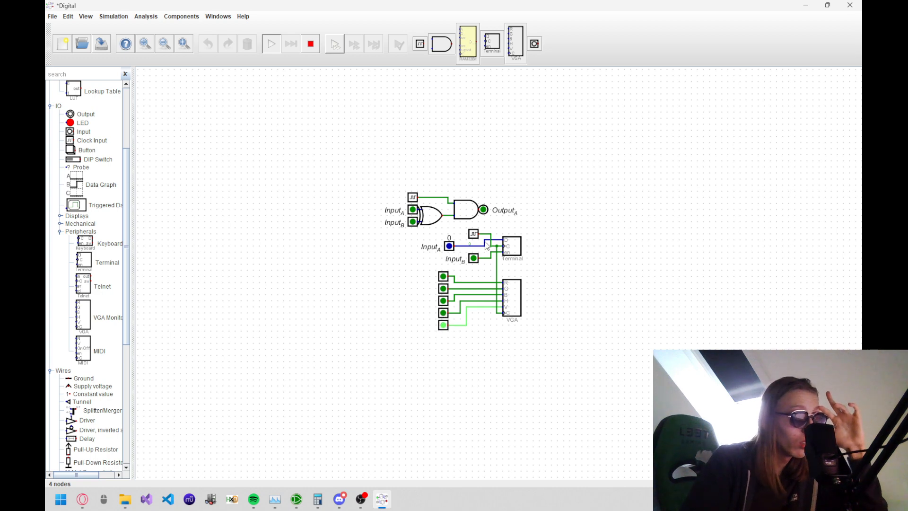
{"action": "left_click", "coordinate": [443, 325]}
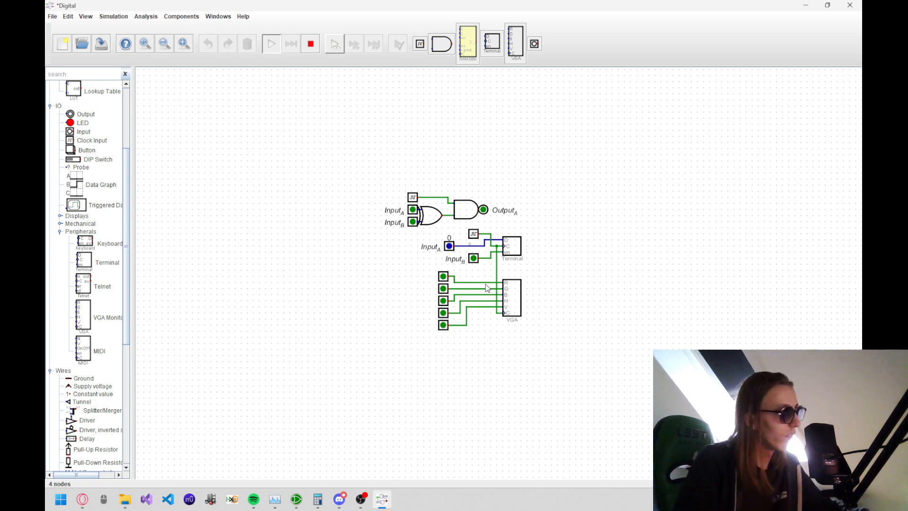
{"action": "key", "text": "space"}
{"action": "left_click", "coordinate": [442, 276]}
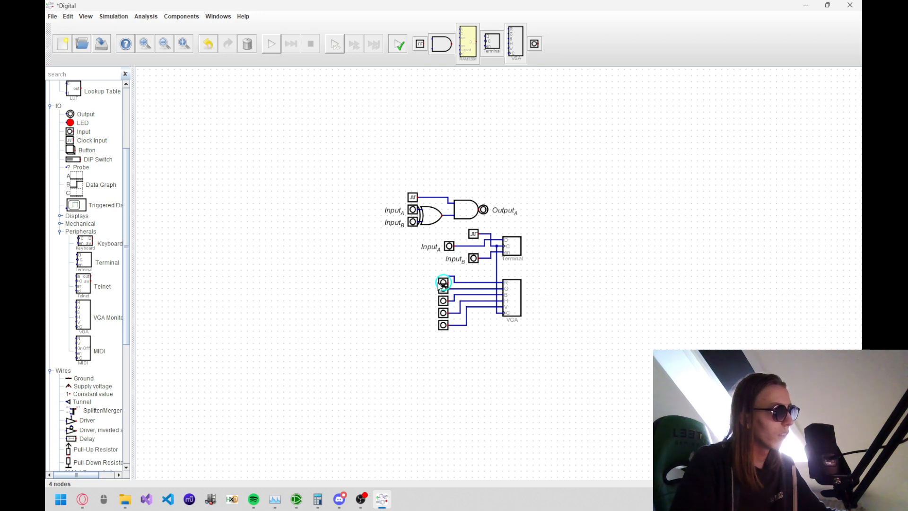
{"action": "left_click", "coordinate": [435, 275]}
{"action": "left_click", "coordinate": [436, 275]}
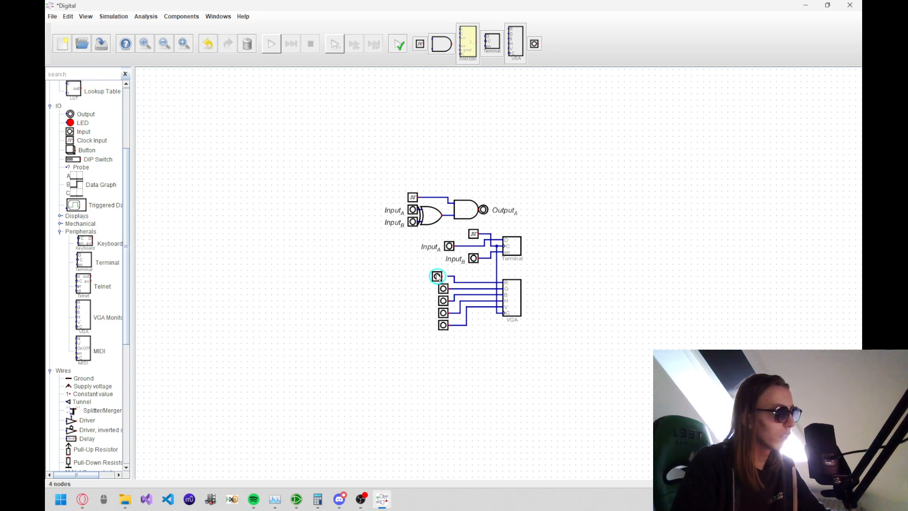
{"action": "left_click", "coordinate": [443, 276]}
Step: Set all five VGA Monitor inputs to 8 data bits with Small Shape enabled, and try to start the simulation
{"action": "left_click_drag", "start_coordinate": [426, 267], "coordinate": [453, 349]}
{"action": "right_click", "coordinate": [445, 321]}
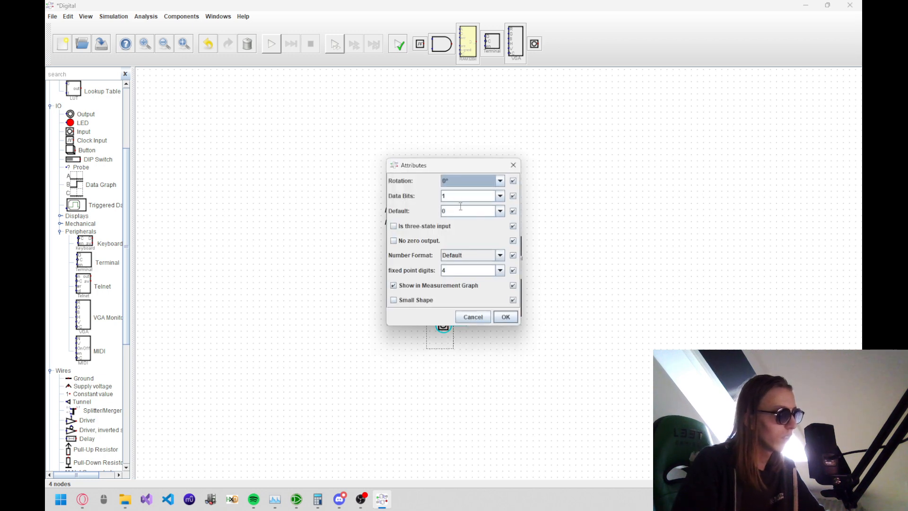
{"action": "left_click", "coordinate": [500, 200]}
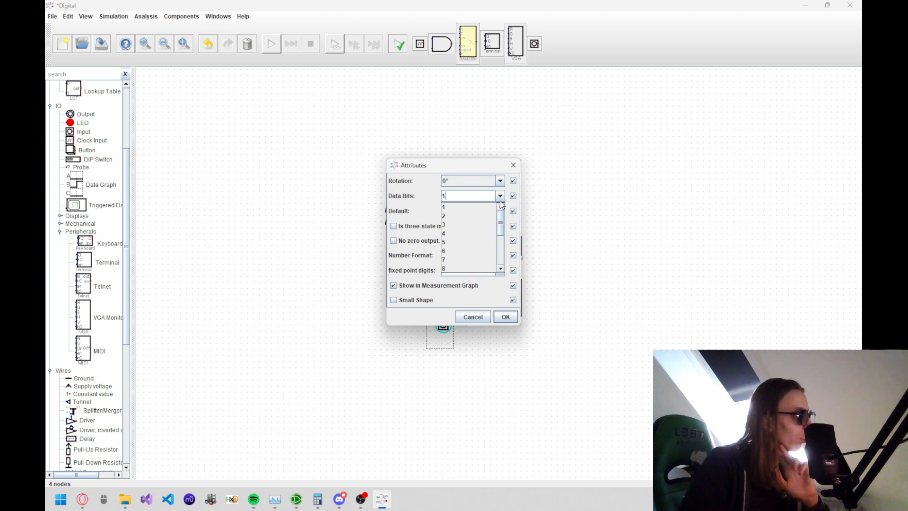
{"action": "left_click", "coordinate": [447, 268]}
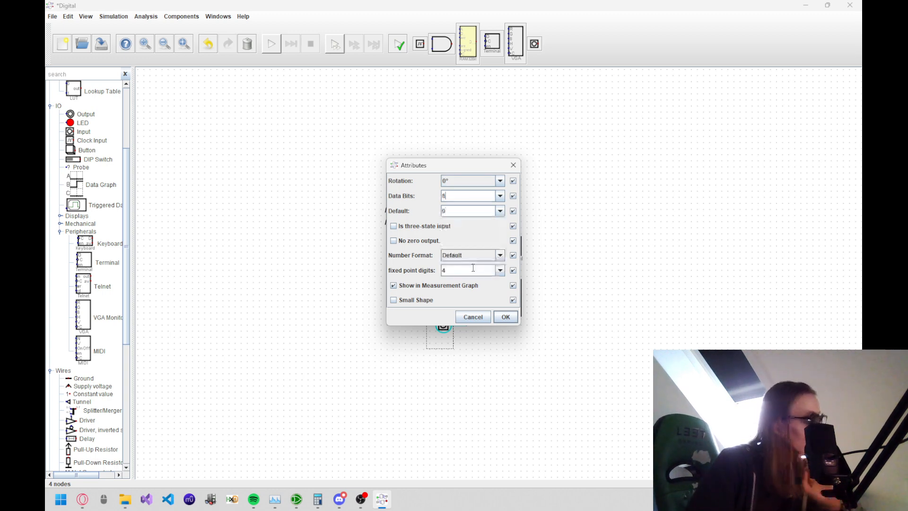
{"action": "left_click", "coordinate": [430, 241]}
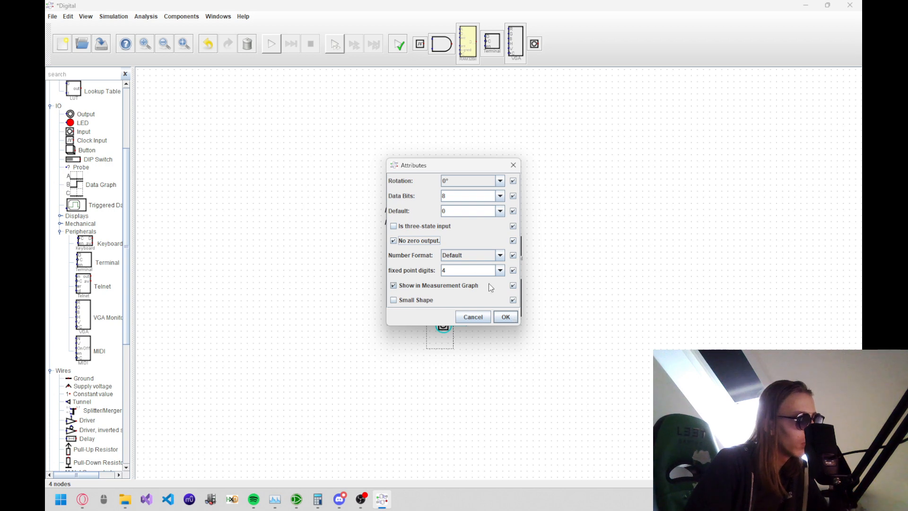
{"action": "left_click", "coordinate": [431, 242]}
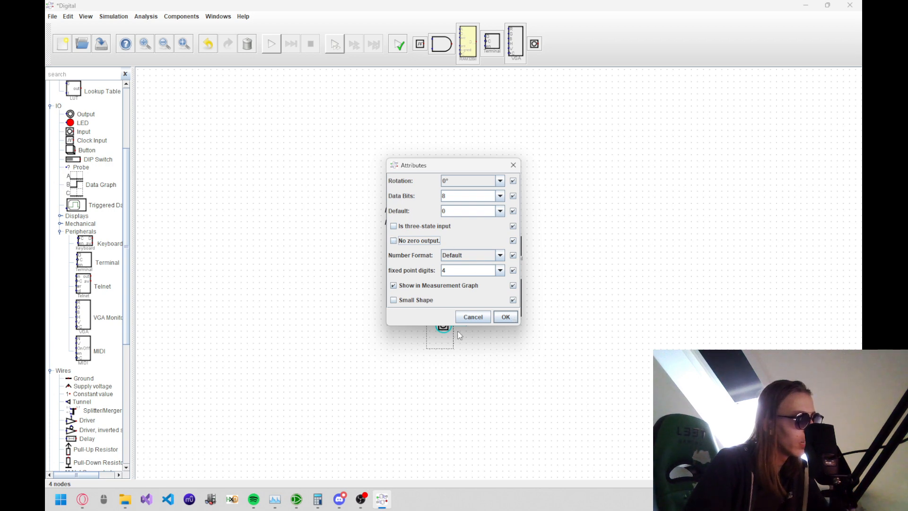
{"action": "left_click", "coordinate": [416, 303]}
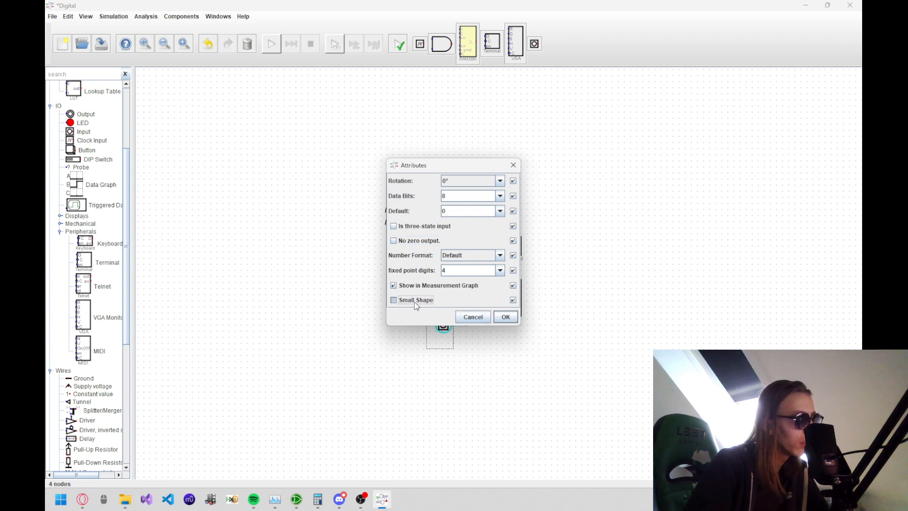
{"action": "left_click", "coordinate": [505, 317]}
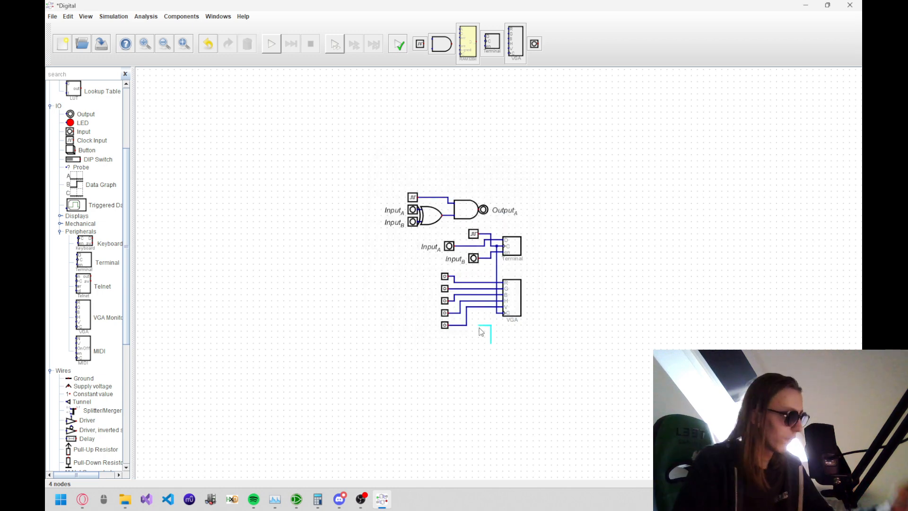
{"action": "key", "text": "space"}
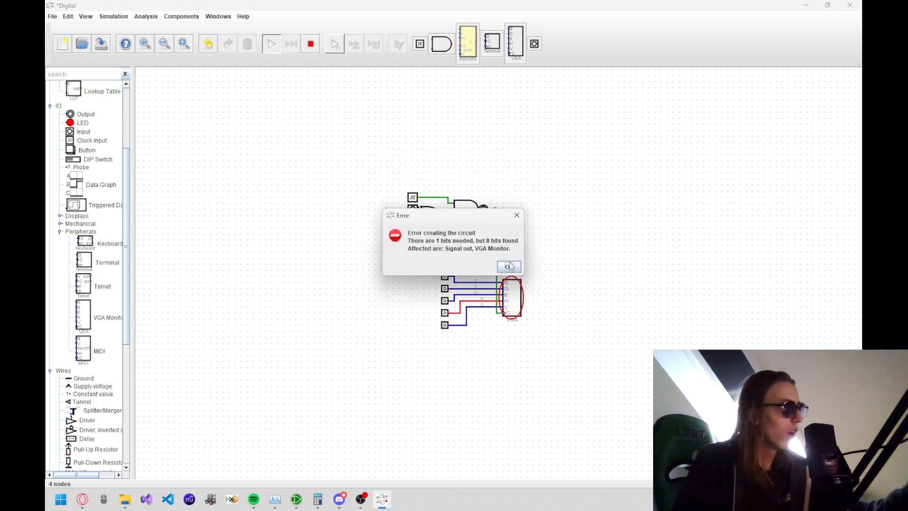
{"action": "left_click", "coordinate": [509, 267]}
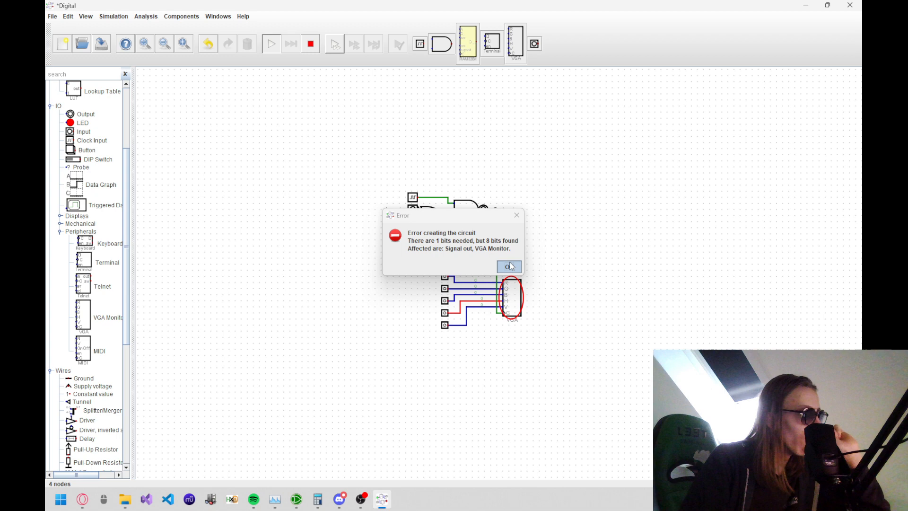
Step: Set the data bits of the VGA Monitor's H input to 1 and try to start the simulation
{"action": "right_click", "coordinate": [444, 313]}
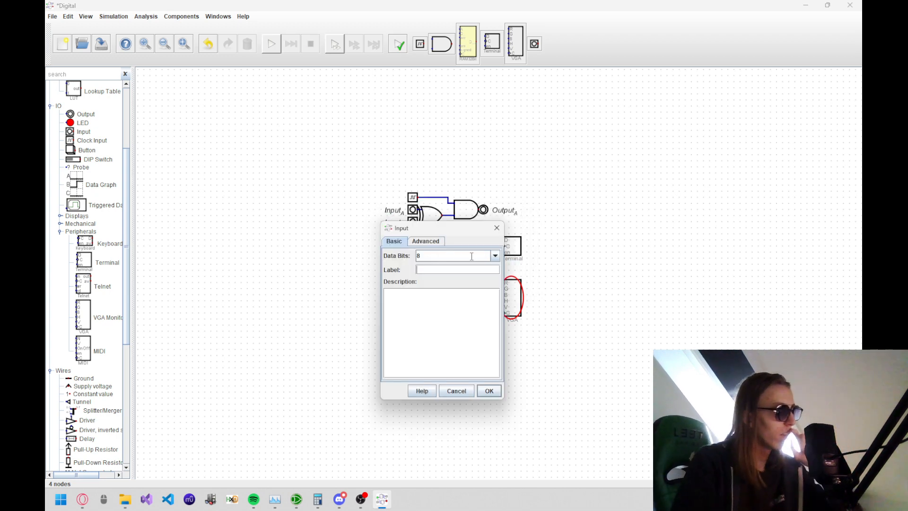
{"action": "left_click", "coordinate": [495, 257]}
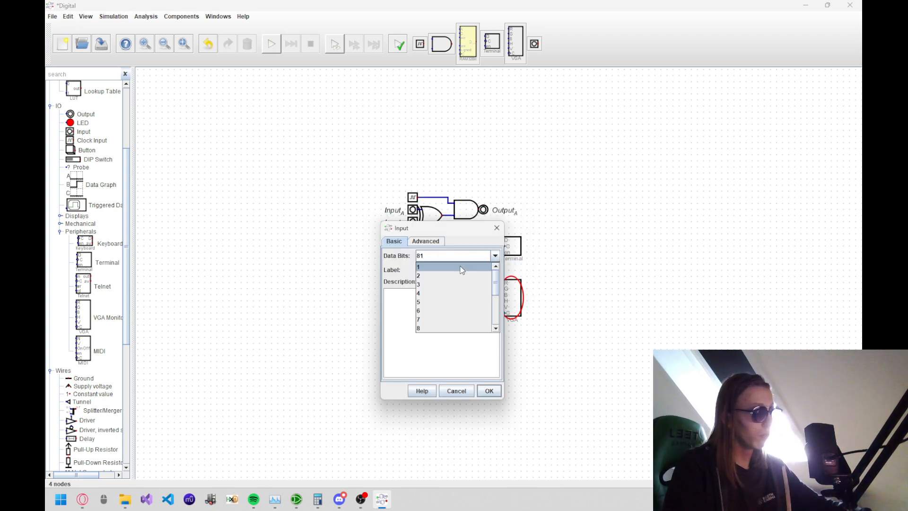
{"action": "left_click", "coordinate": [470, 266]}
{"action": "left_click", "coordinate": [490, 391]}
{"action": "key", "text": "space"}
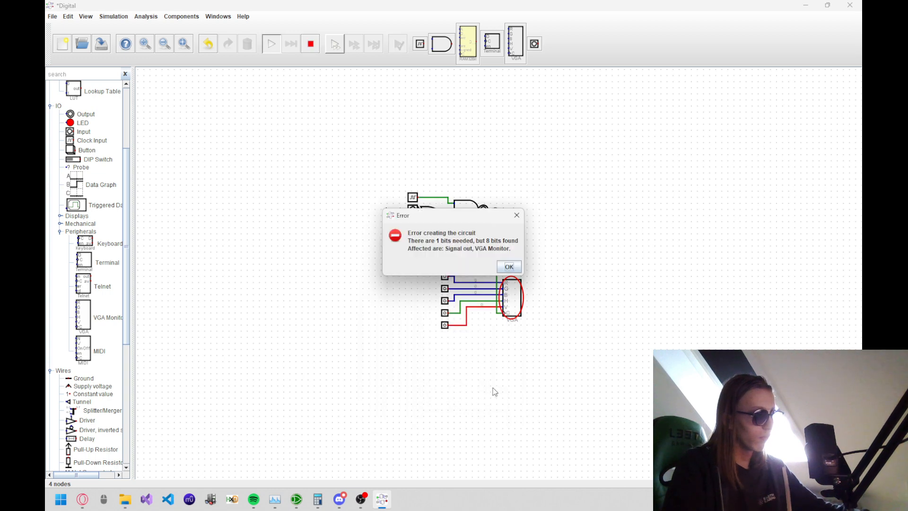
{"action": "key", "text": "Return"}
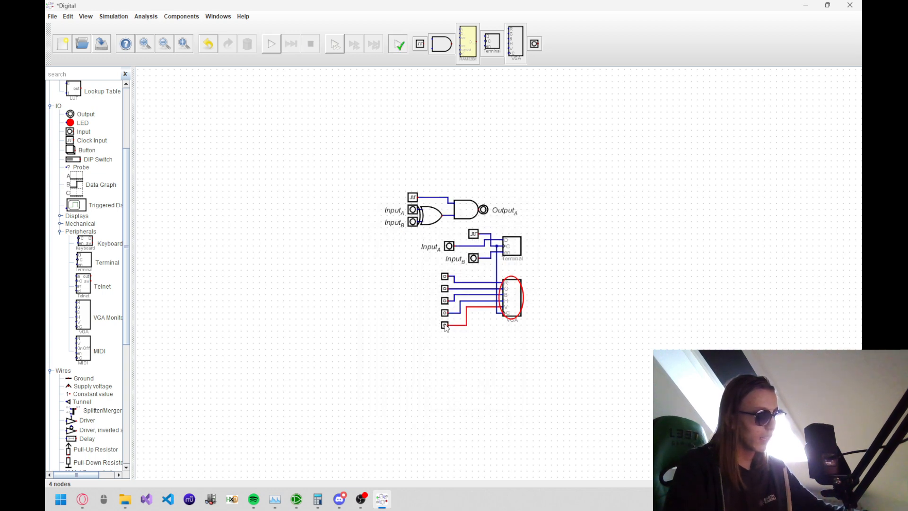
Step: Set the data bits of the VGA Monitor's V input to 1 and start the simulation
{"action": "left_click", "coordinate": [444, 325]}
{"action": "left_click", "coordinate": [498, 268]}
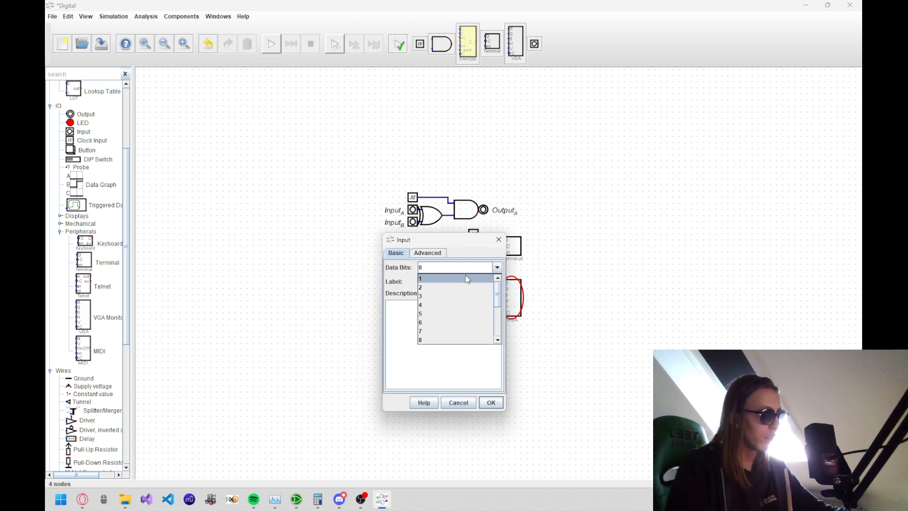
{"action": "left_click", "coordinate": [466, 279]}
{"action": "left_click", "coordinate": [491, 403]}
{"action": "key", "text": "space"}
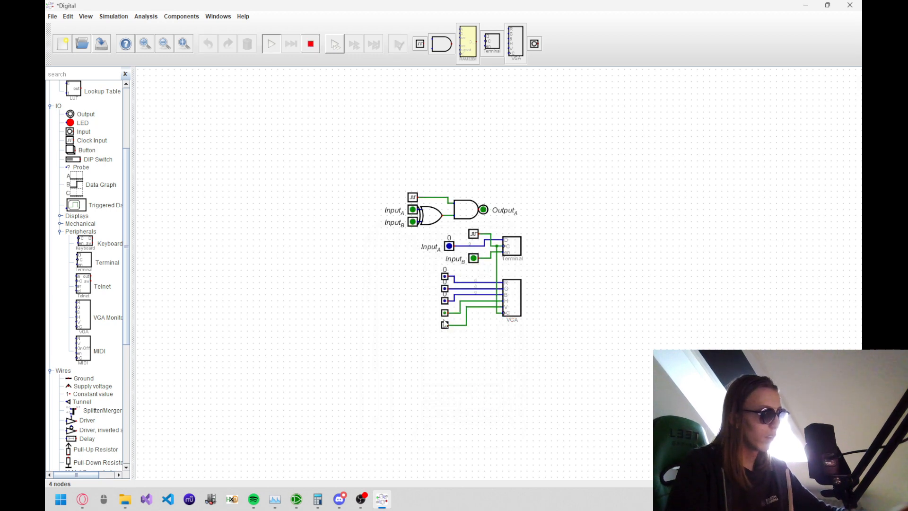
Step: Turn on the VGA Monitor's H and V inputs and set the R input's value to 255
{"action": "left_click", "coordinate": [445, 312]}
{"action": "left_click", "coordinate": [445, 325]}
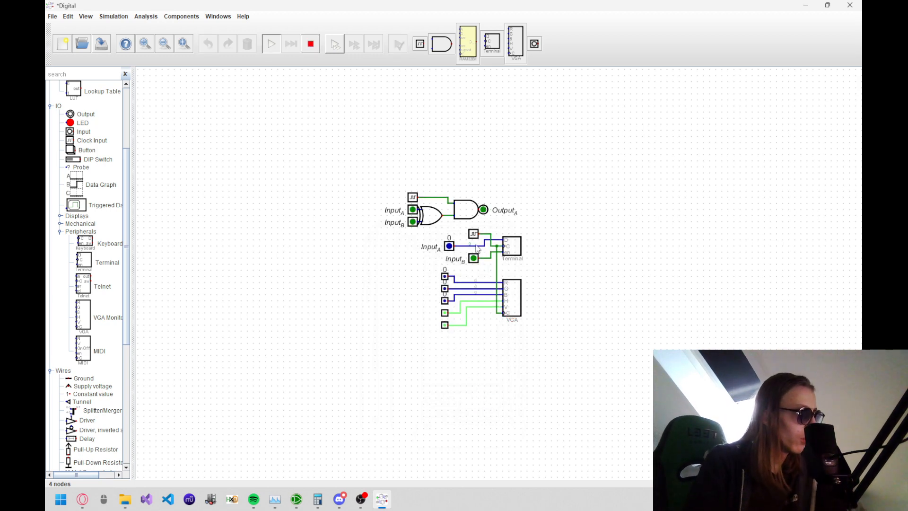
{"action": "left_click", "coordinate": [444, 277]}
{"action": "type", "text": "255"}
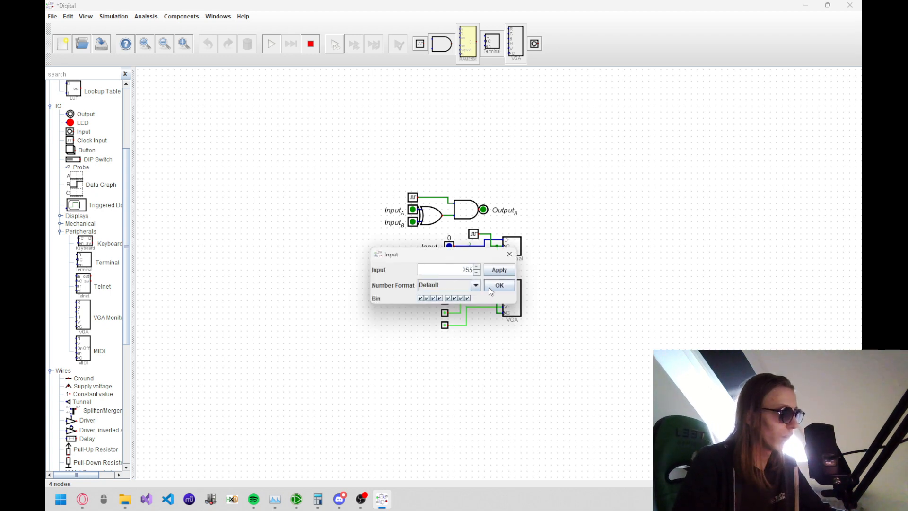
{"action": "left_click", "coordinate": [489, 287]}
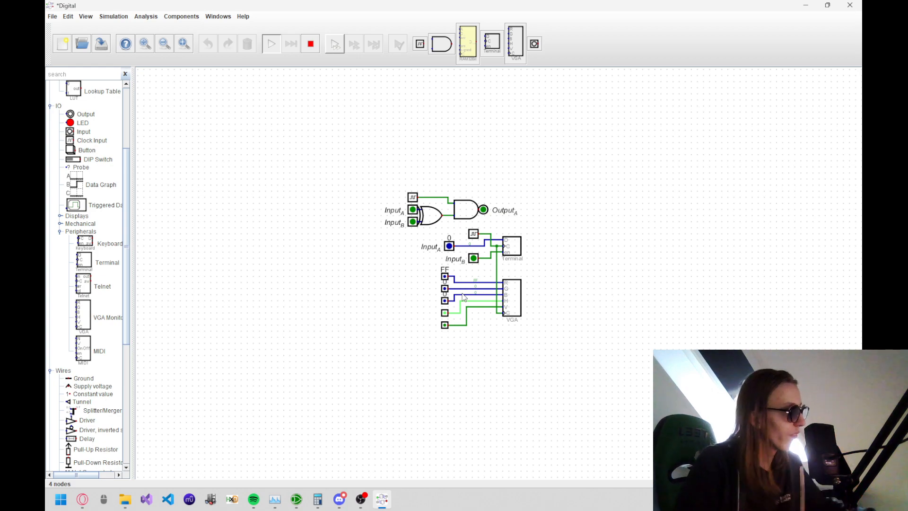
Step: Switch to Doc_English.pdf in the browser and go to section 5.4 VGA Monitor from the table of contents
{"action": "key", "text": "alt+Tab"}
{"action": "scroll", "coordinate": [477, 282], "scroll_direction": "up", "scroll_amount": 5}
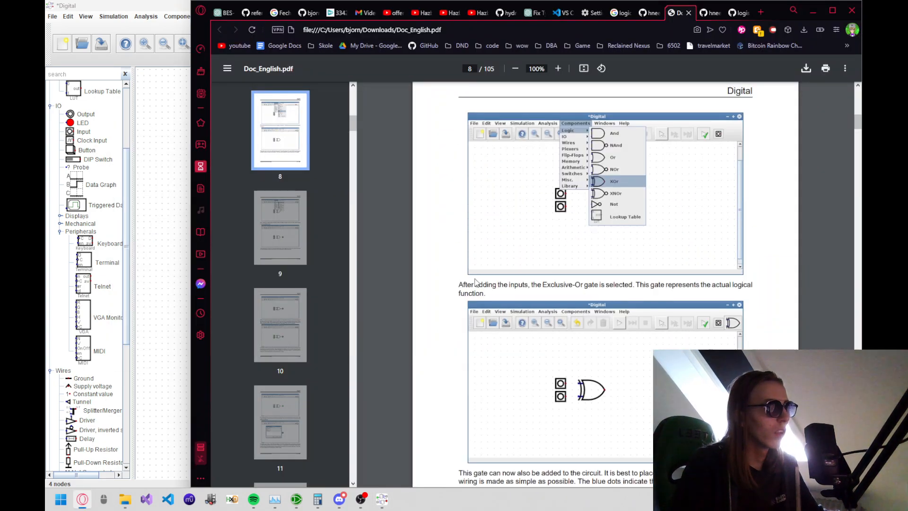
{"action": "scroll", "coordinate": [477, 282], "scroll_direction": "up", "scroll_amount": 15}
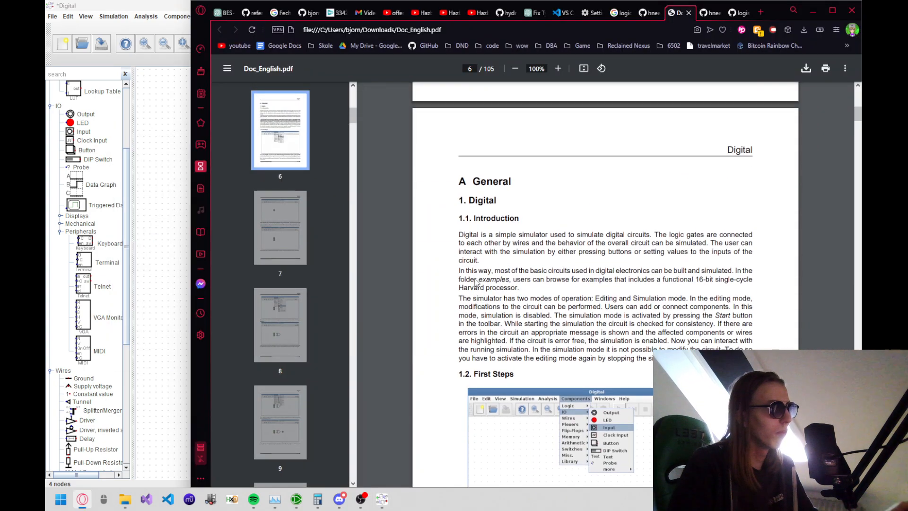
{"action": "scroll", "coordinate": [477, 282], "scroll_direction": "up", "scroll_amount": 12}
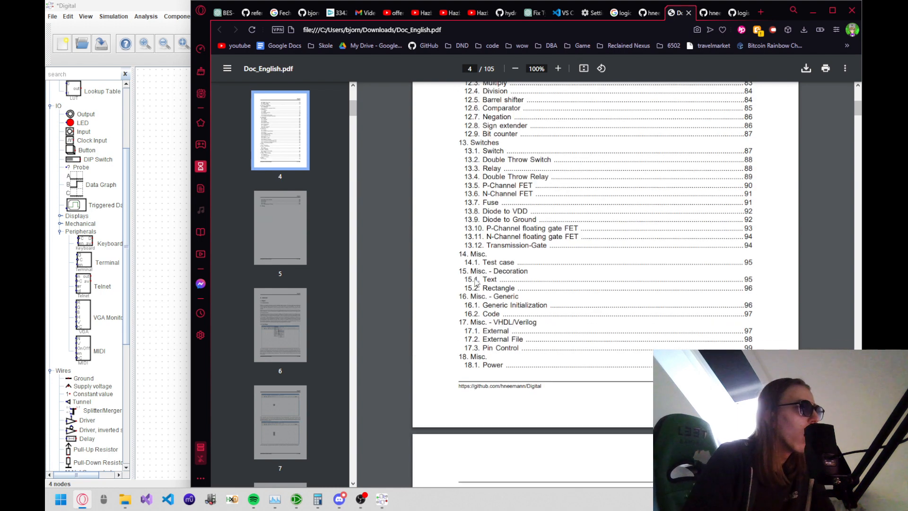
{"action": "scroll", "coordinate": [477, 282], "scroll_direction": "down", "scroll_amount": 3}
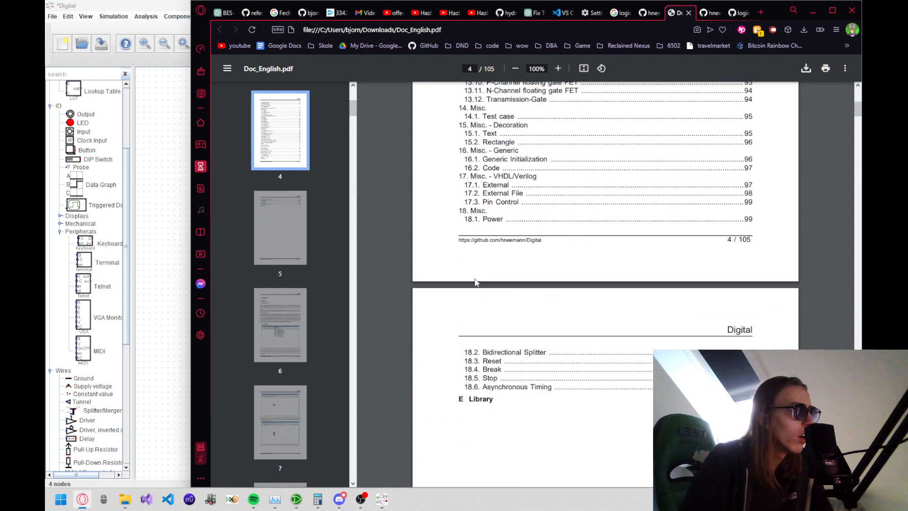
{"action": "scroll", "coordinate": [476, 282], "scroll_direction": "up", "scroll_amount": 3}
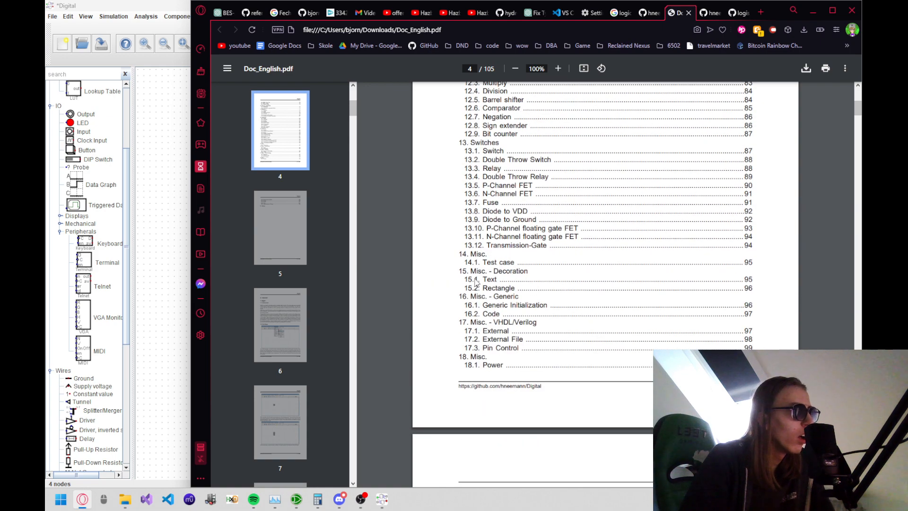
{"action": "scroll", "coordinate": [476, 283], "scroll_direction": "up", "scroll_amount": 4}
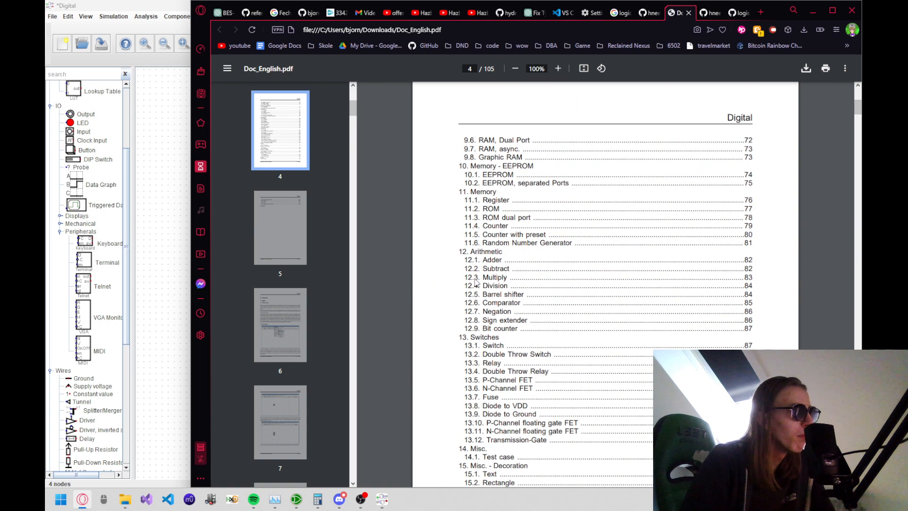
{"action": "scroll", "coordinate": [476, 283], "scroll_direction": "up", "scroll_amount": 5}
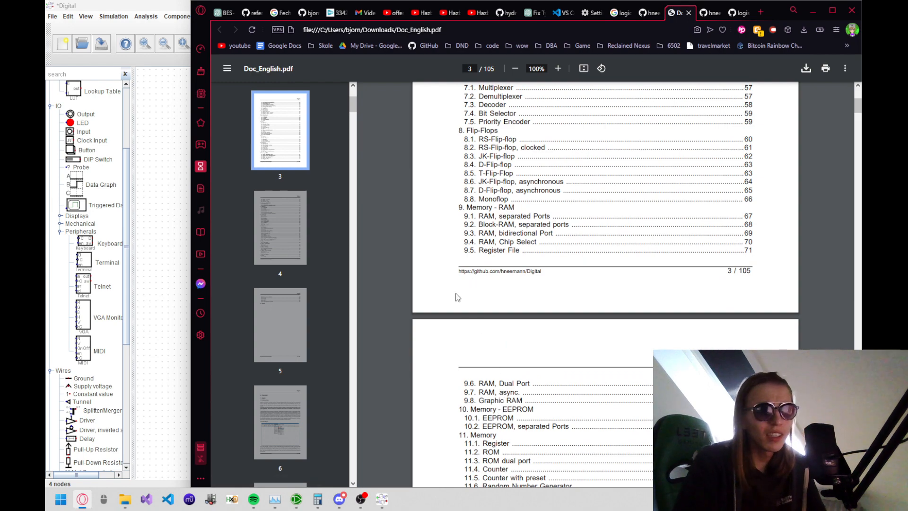
{"action": "scroll", "coordinate": [502, 405], "scroll_direction": "up", "scroll_amount": 3}
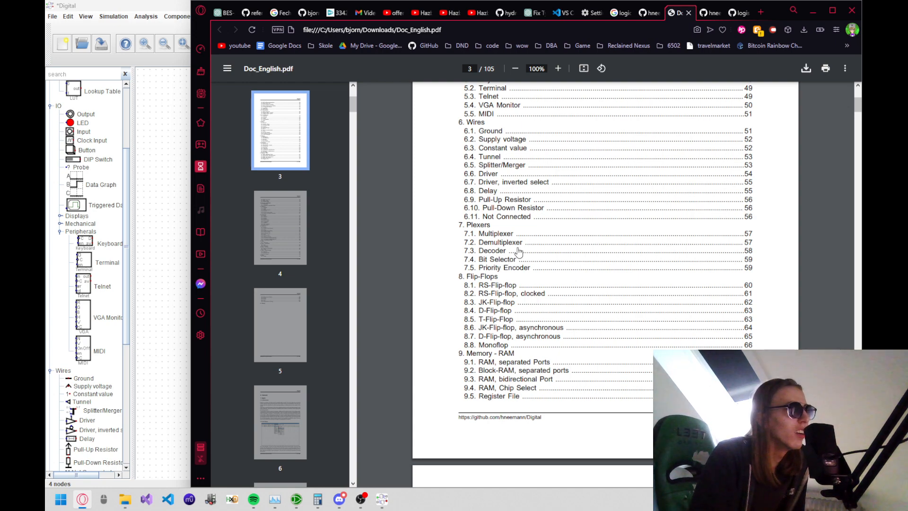
{"action": "scroll", "coordinate": [508, 297], "scroll_direction": "up", "scroll_amount": 3}
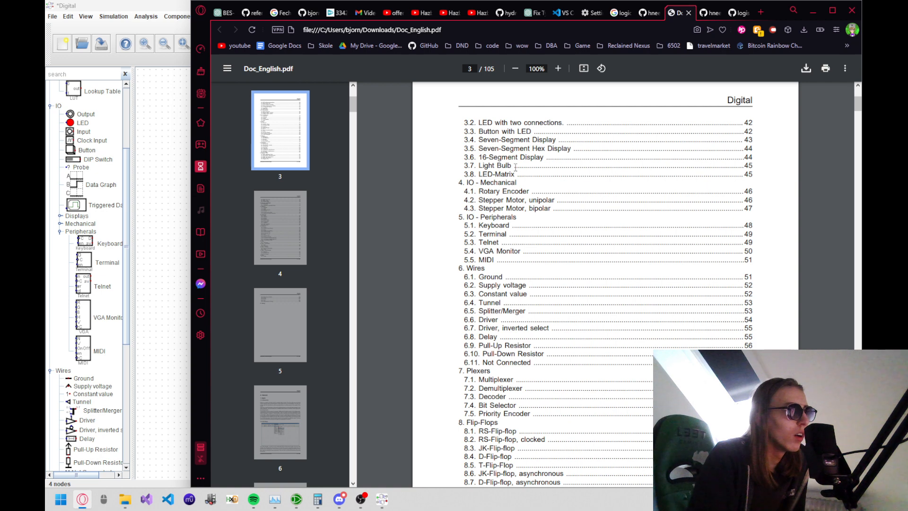
{"action": "left_click", "coordinate": [498, 256]}
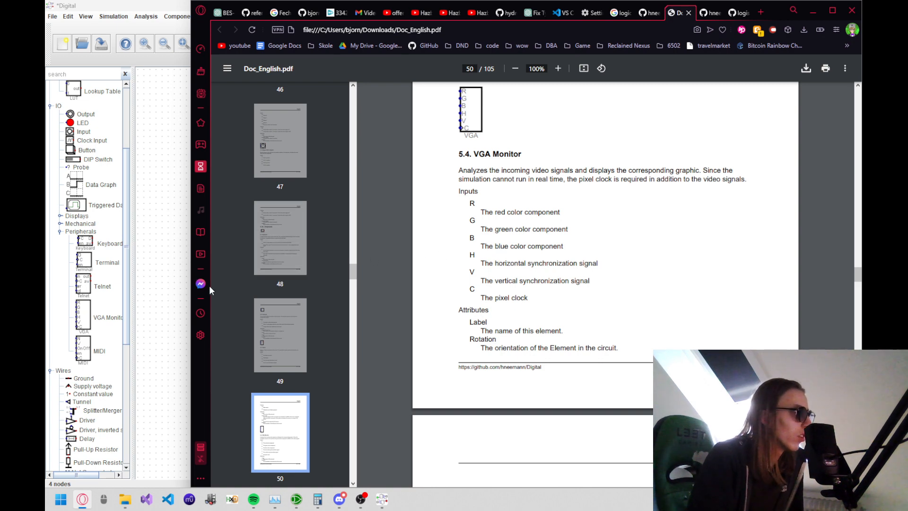
Step: Search the web for "vga monitor" in a new browser tab and look through the results
{"action": "left_click", "coordinate": [762, 15]}
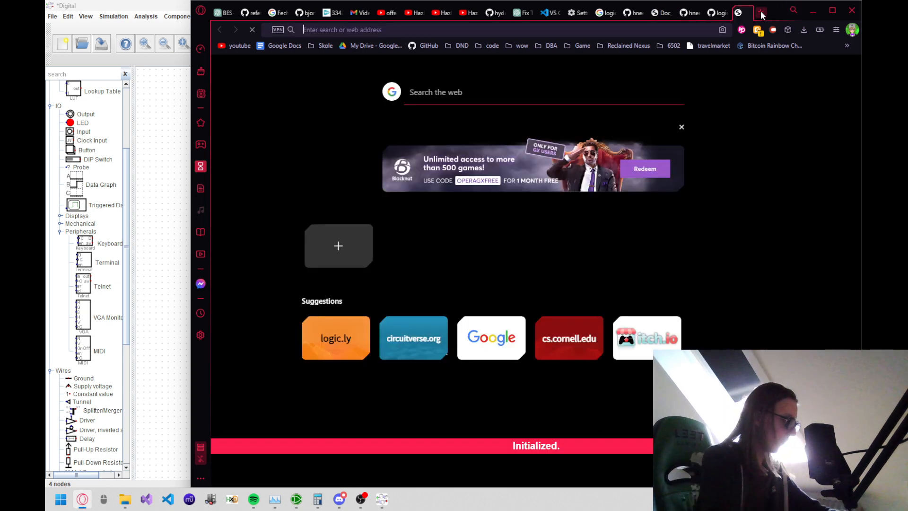
{"action": "type", "text": "cg"}
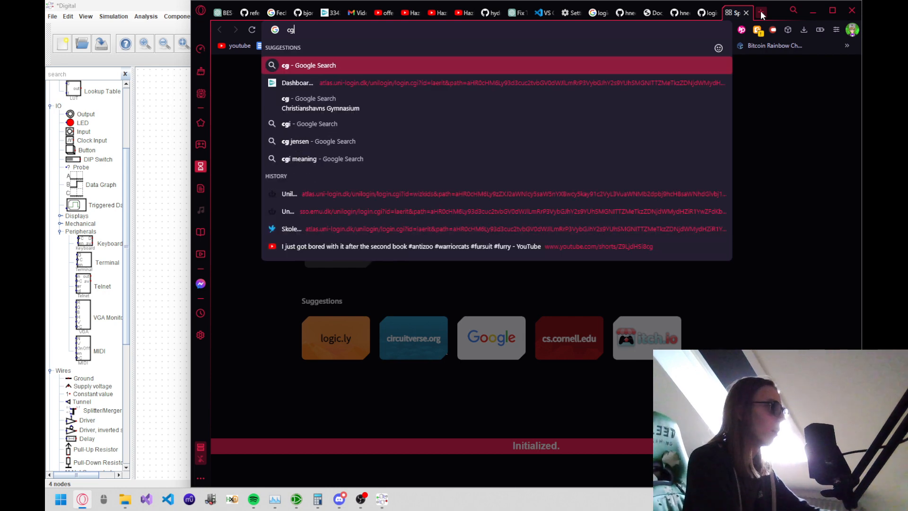
{"action": "key", "text": "BackSpace"}
{"action": "key", "text": "BackSpace"}
{"action": "type", "text": "vga "}
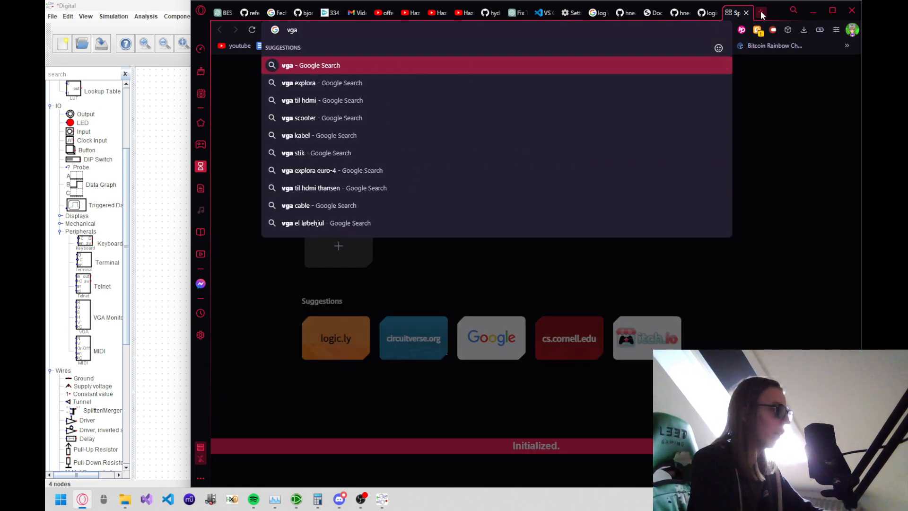
{"action": "type", "text": "vo"}
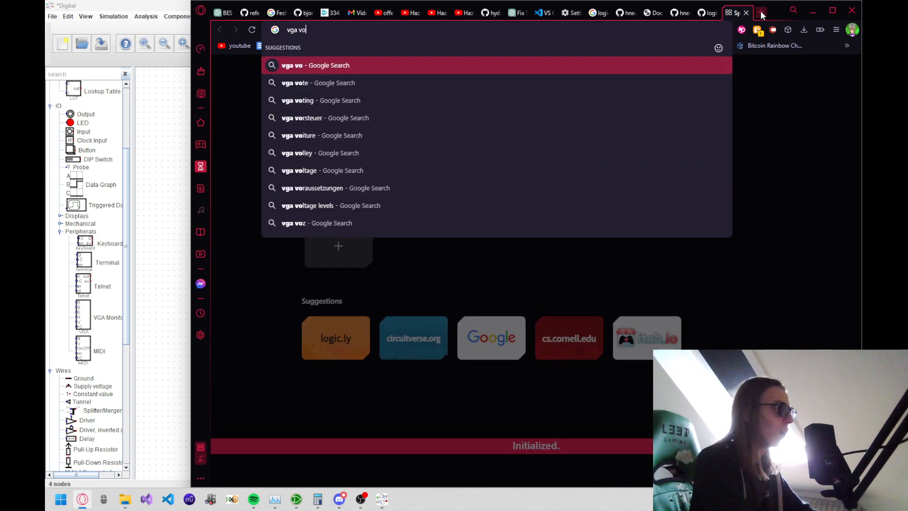
{"action": "key", "text": "BackSpace"}
{"action": "key", "text": "BackSpace"}
{"action": "type", "text": "mon"}
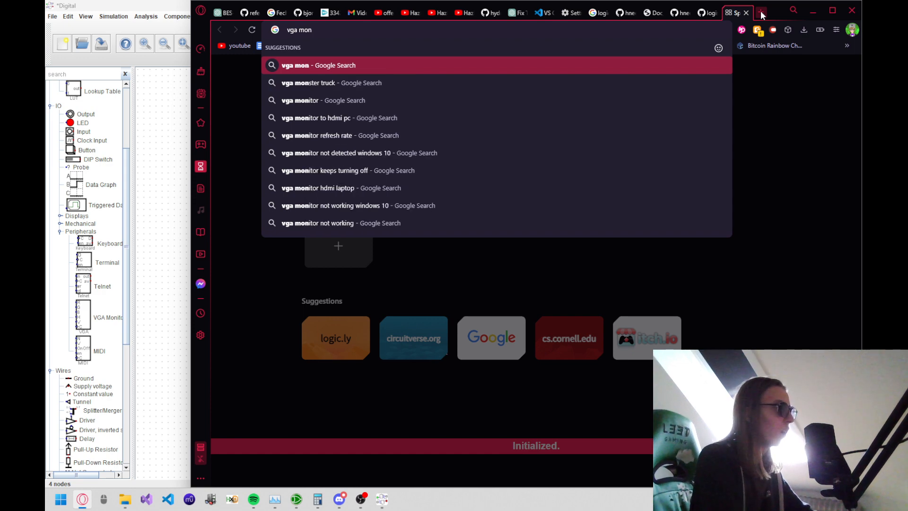
{"action": "key", "text": "Down"}
{"action": "key", "text": "Down"}
{"action": "key", "text": "Return"}
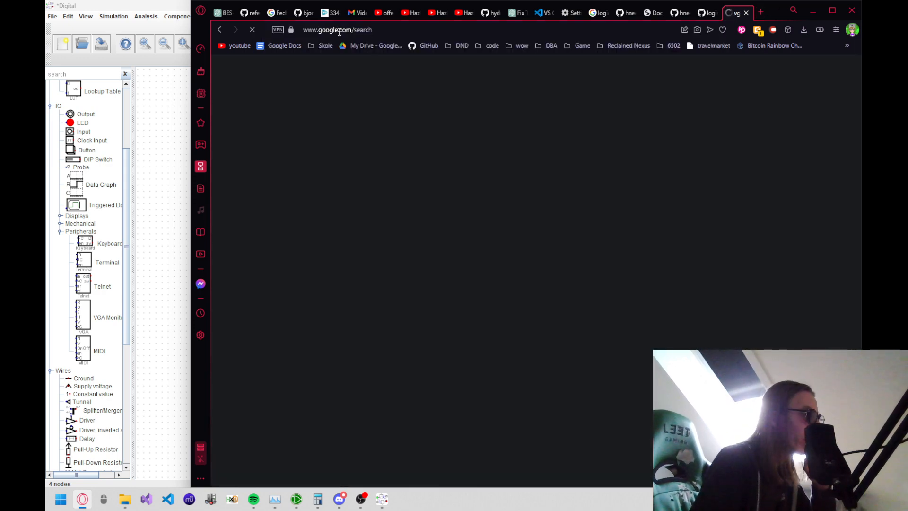
{"action": "scroll", "coordinate": [350, 79], "scroll_direction": "down", "scroll_amount": 1}
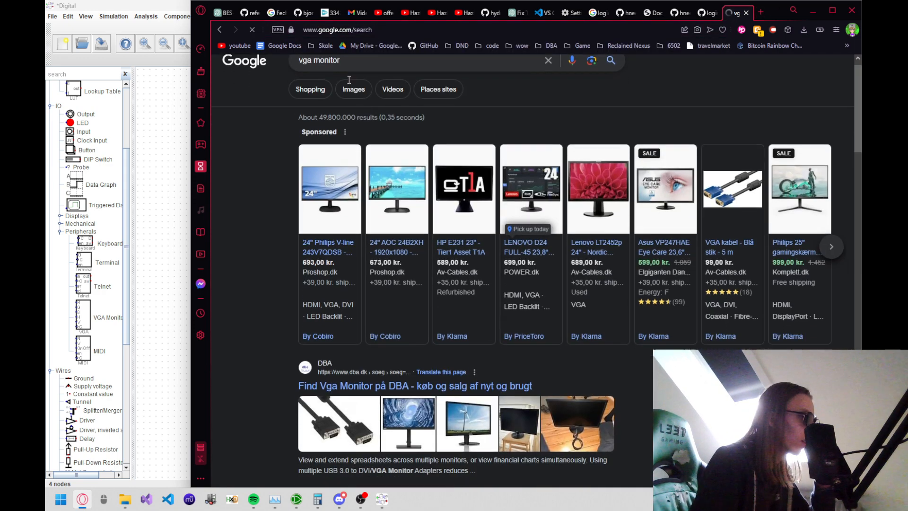
{"action": "scroll", "coordinate": [349, 79], "scroll_direction": "down", "scroll_amount": 8}
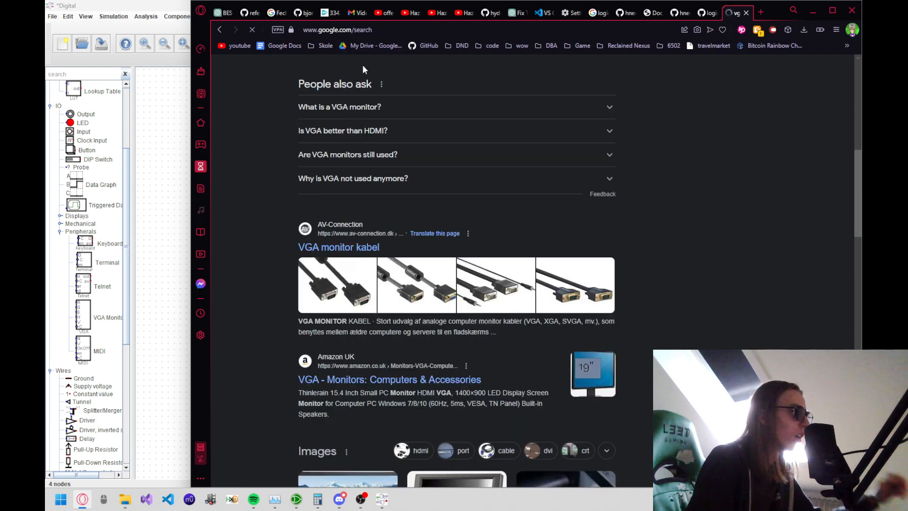
{"action": "scroll", "coordinate": [362, 66], "scroll_direction": "up", "scroll_amount": 9}
Step: Refine the web search to "vga monitor spec"
{"action": "left_click", "coordinate": [366, 77]}
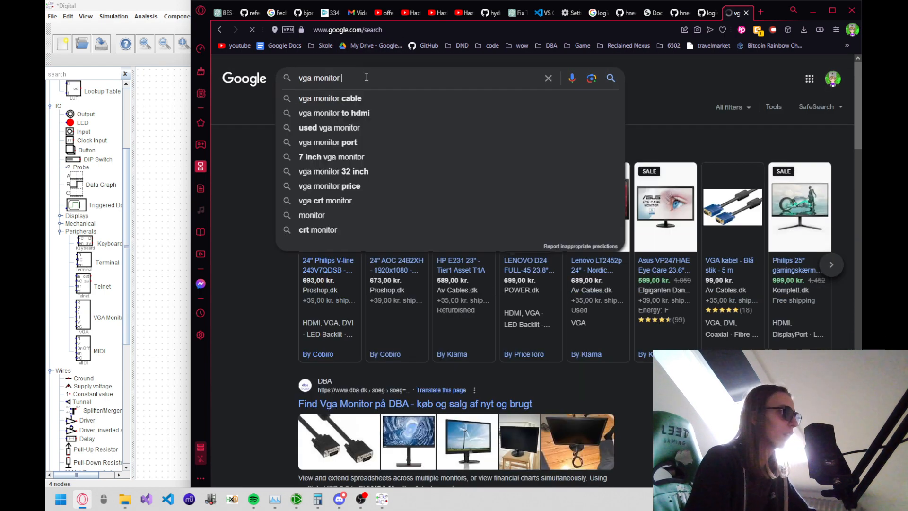
{"action": "type", "text": "sp"}
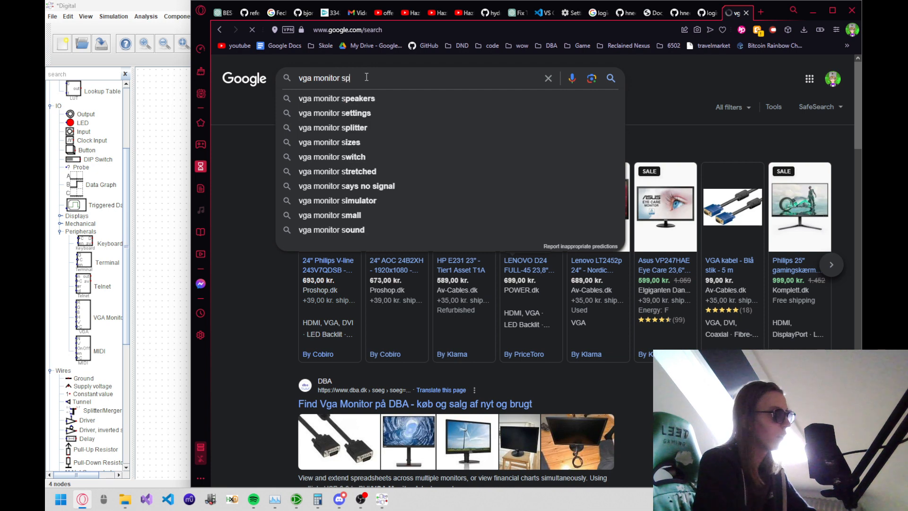
{"action": "type", "text": "ec"}
{"action": "key", "text": "Return"}
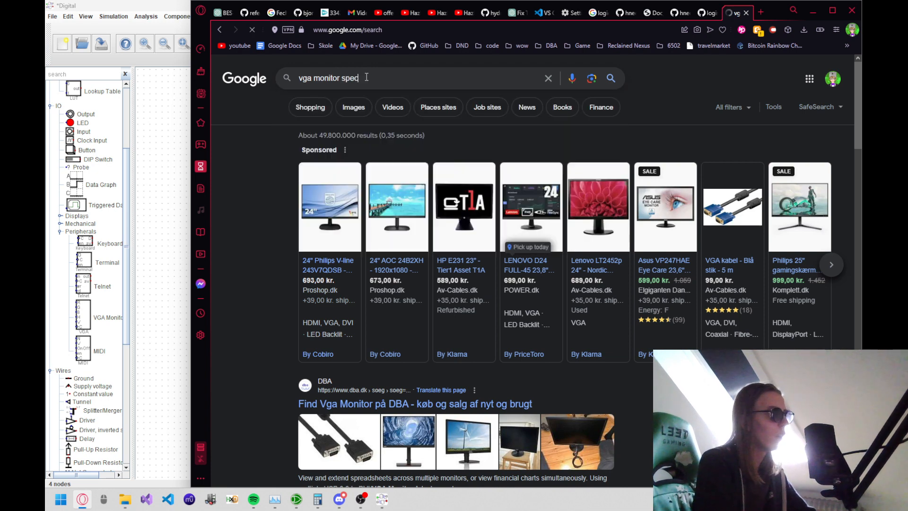
Step: Open the Wikipedia article Video Graphics Array in a new tab and read from its introduction through to the Technical details section
{"action": "scroll", "coordinate": [373, 195], "scroll_direction": "down", "scroll_amount": 4}
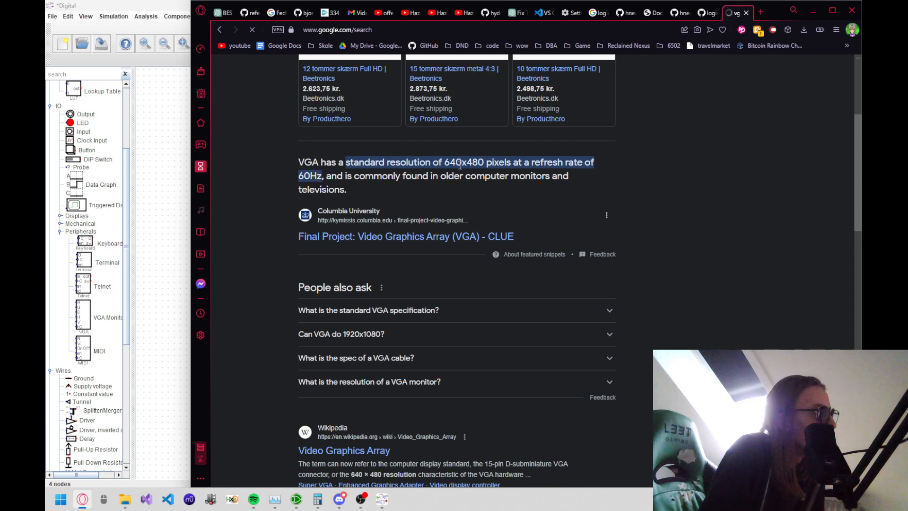
{"action": "scroll", "coordinate": [460, 166], "scroll_direction": "down", "scroll_amount": 4}
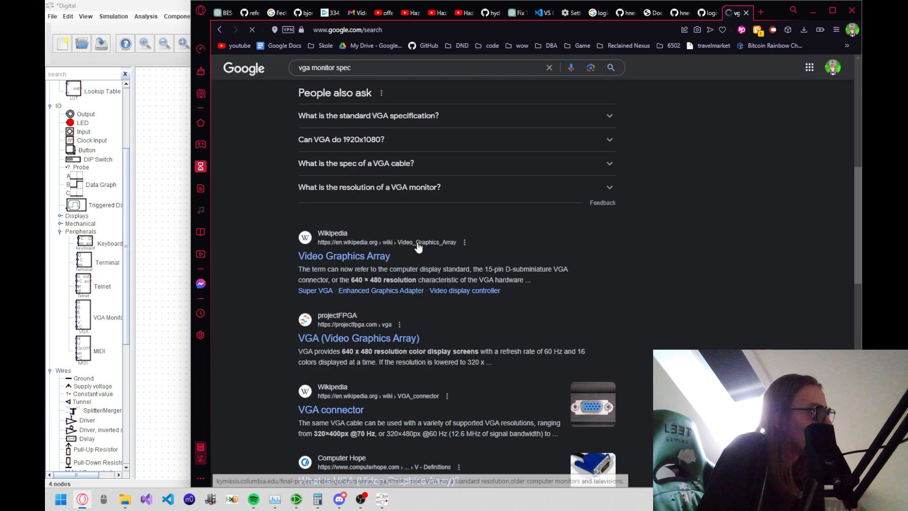
{"action": "middle_click", "coordinate": [340, 254]}
{"action": "left_click", "coordinate": [736, 14]}
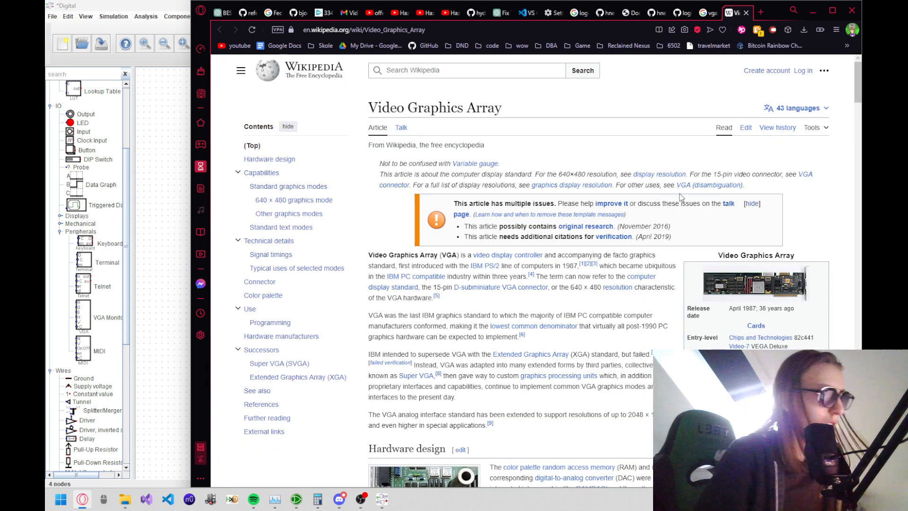
{"action": "scroll", "coordinate": [677, 201], "scroll_direction": "down", "scroll_amount": 2}
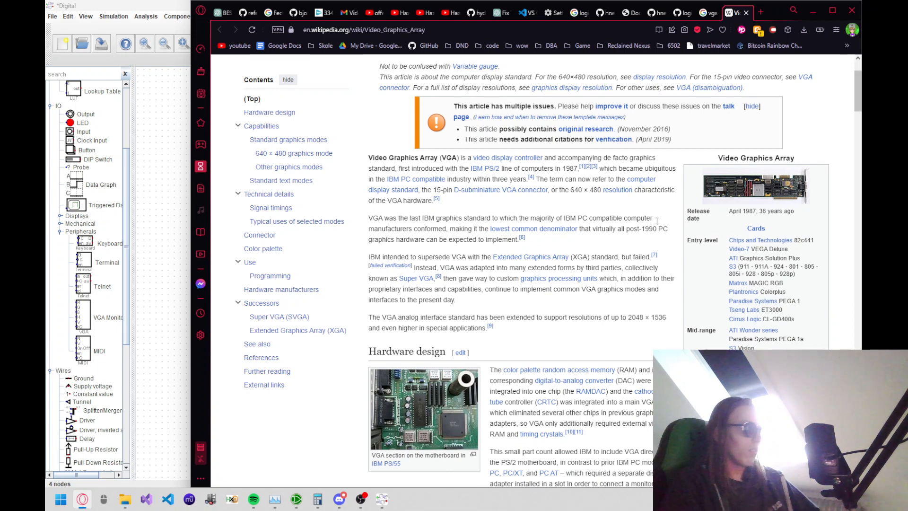
{"action": "scroll", "coordinate": [568, 166], "scroll_direction": "down", "scroll_amount": 3}
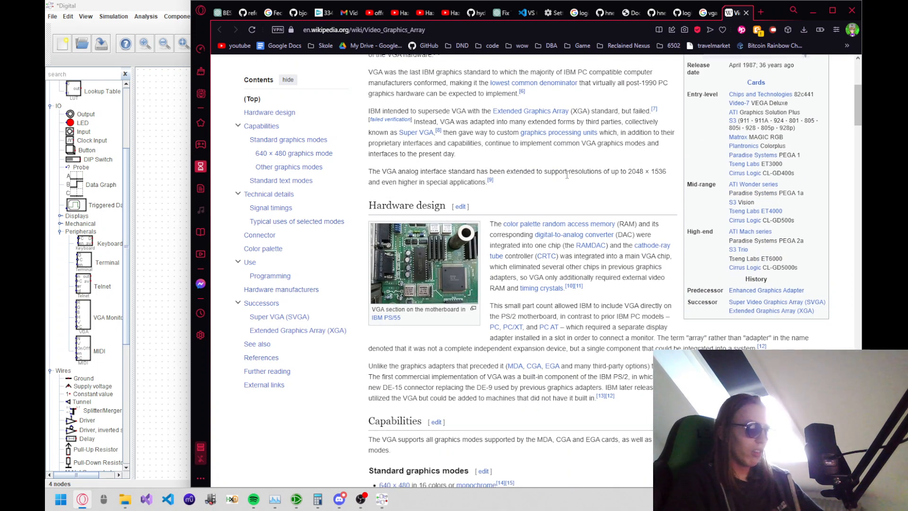
{"action": "scroll", "coordinate": [567, 175], "scroll_direction": "down", "scroll_amount": 4}
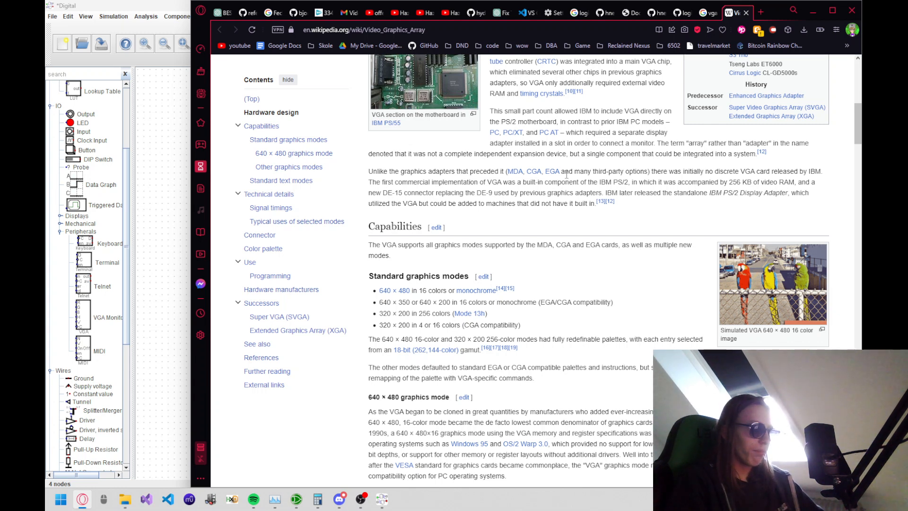
{"action": "scroll", "coordinate": [566, 175], "scroll_direction": "down", "scroll_amount": 3}
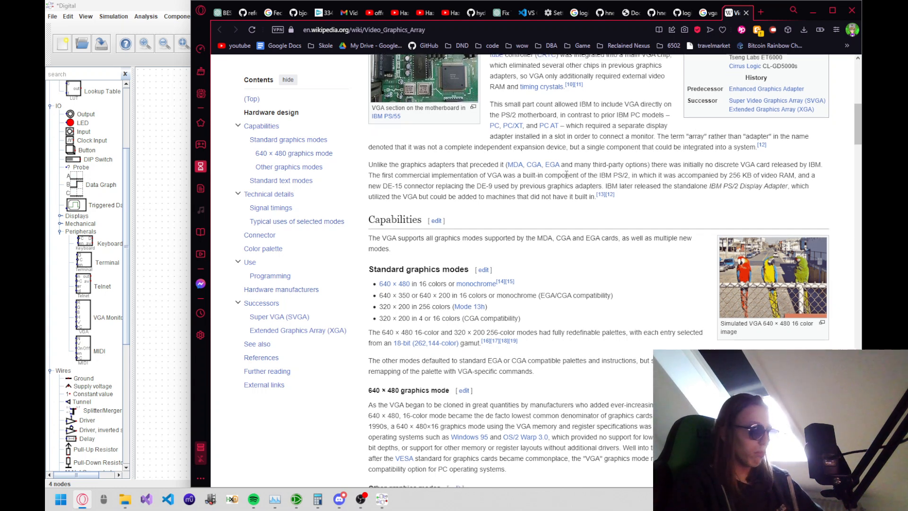
{"action": "scroll", "coordinate": [568, 178], "scroll_direction": "down", "scroll_amount": 7}
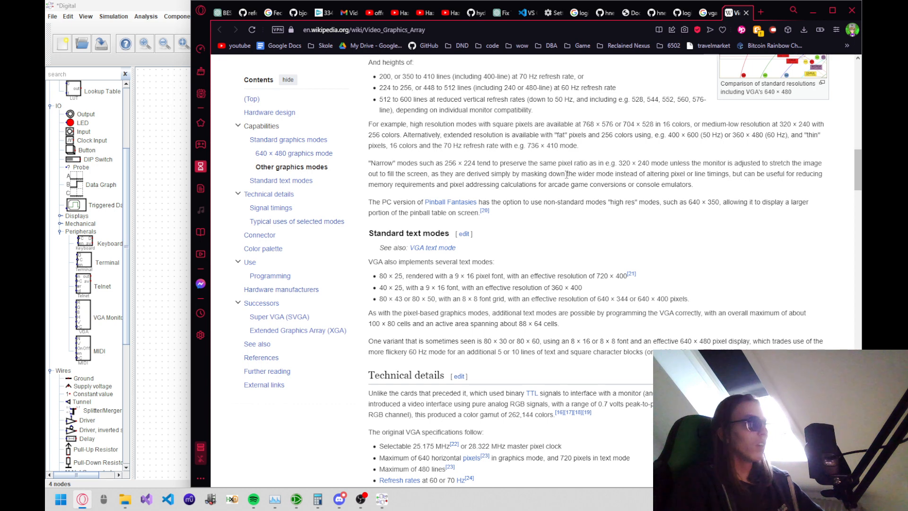
Step: Switch back to Digital and turn on Input_B, the Terminal's enable input
{"action": "key", "text": "alt+Tab"}
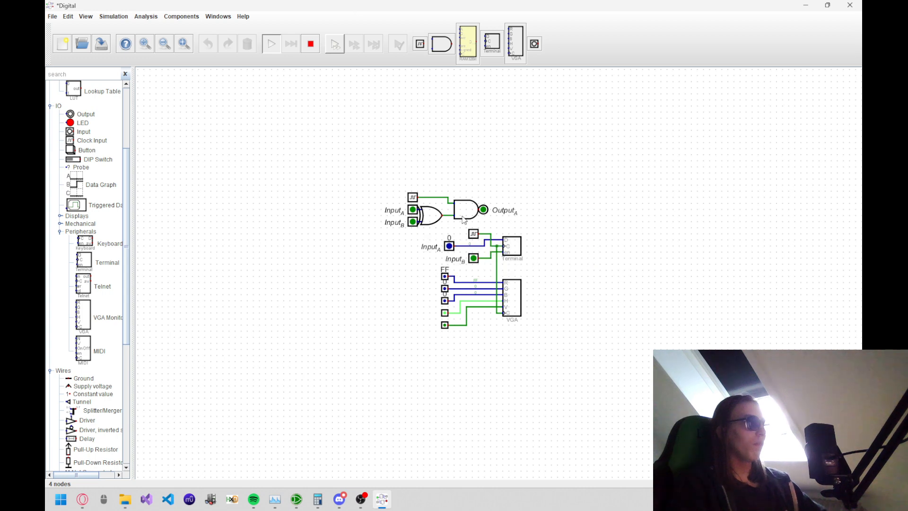
{"action": "left_click", "coordinate": [449, 245]}
{"action": "left_click", "coordinate": [502, 251]}
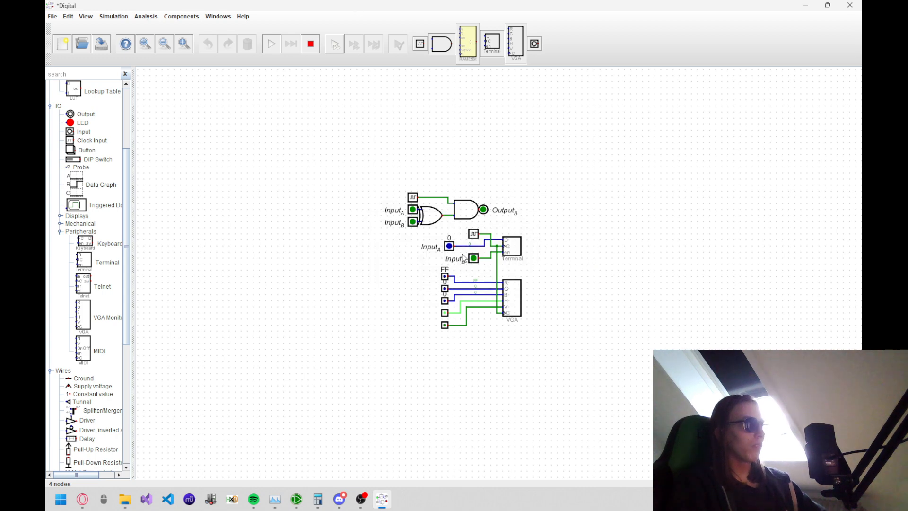
{"action": "left_click", "coordinate": [475, 258]}
Step: Try to set the Terminal's Input_A to the letter A using the ASCII number format
{"action": "left_click", "coordinate": [452, 244]}
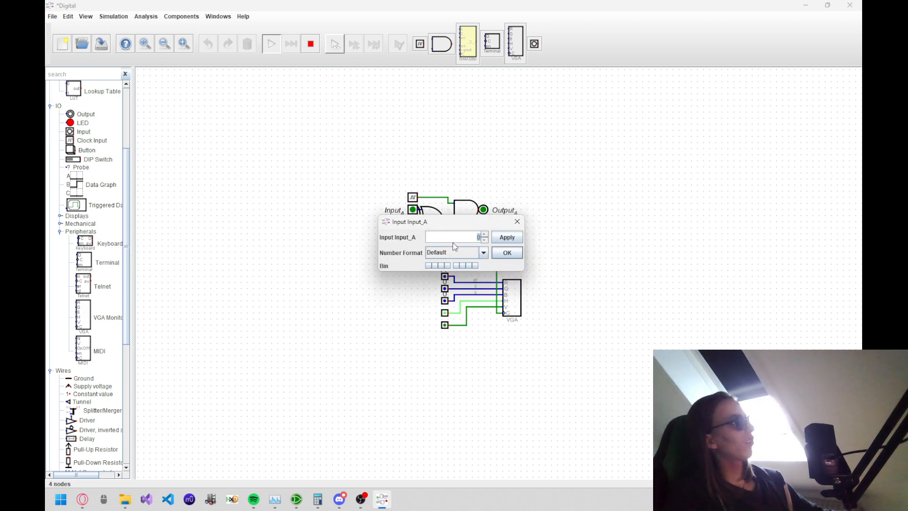
{"action": "left_click", "coordinate": [456, 253]}
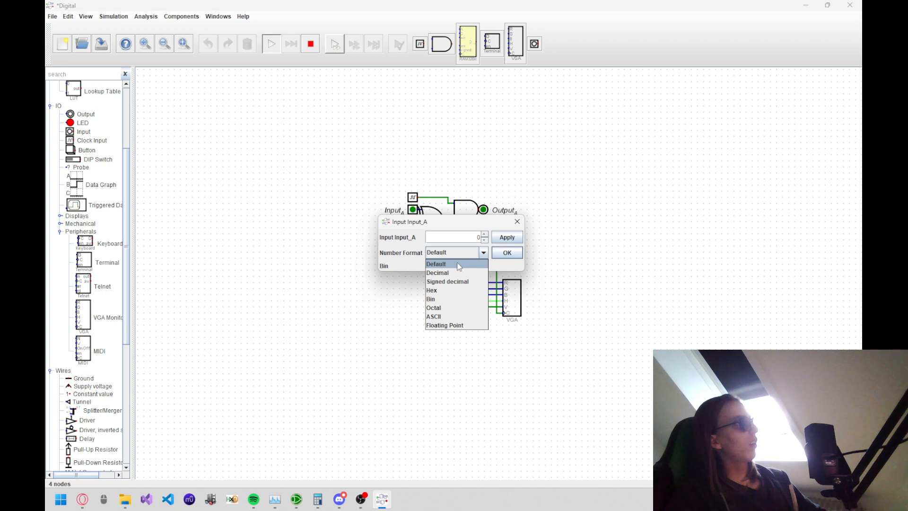
{"action": "left_click", "coordinate": [456, 316]}
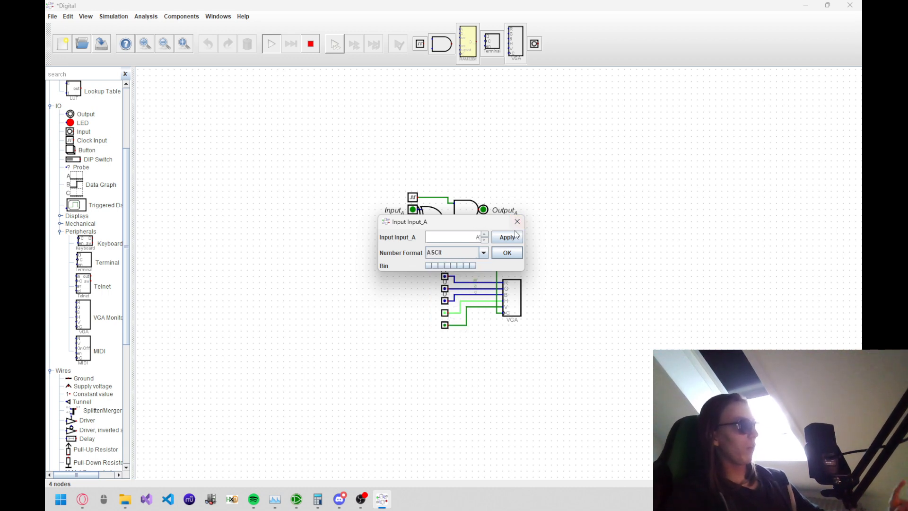
{"action": "left_click", "coordinate": [511, 253]}
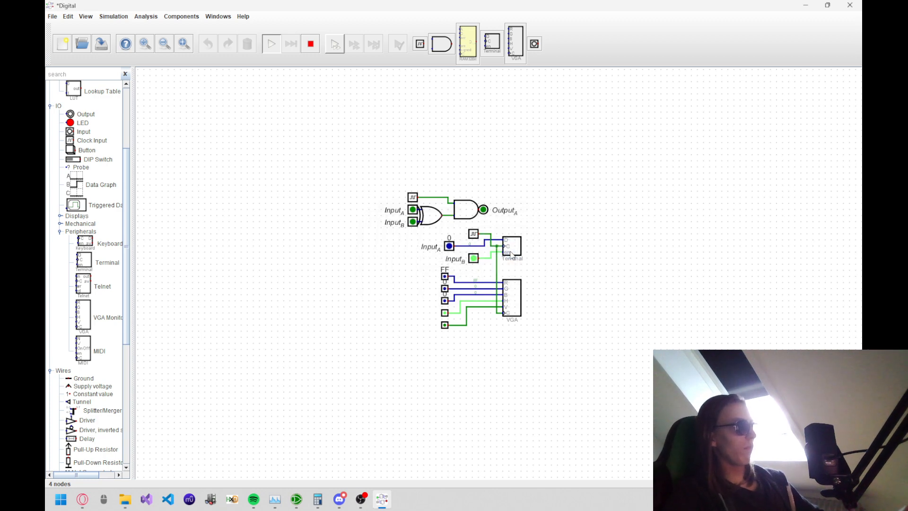
{"action": "left_click", "coordinate": [450, 247]}
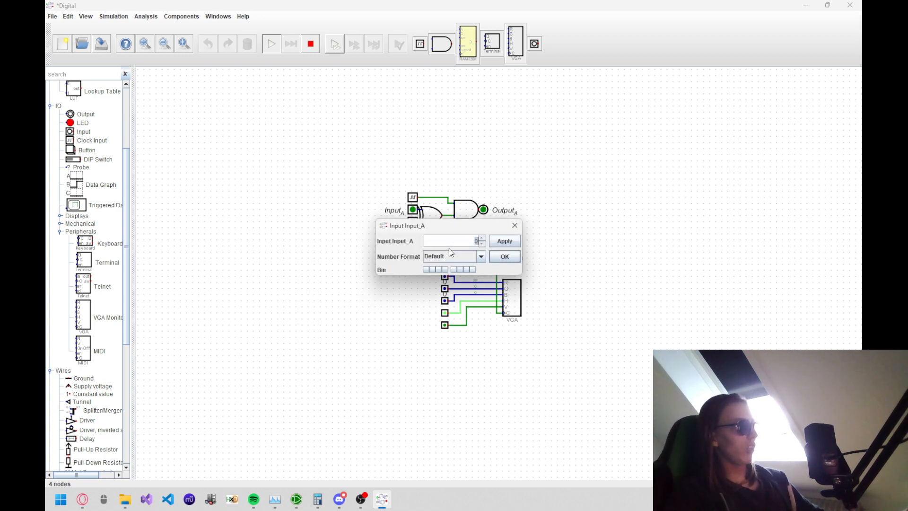
{"action": "left_click", "coordinate": [474, 252]}
{"action": "left_click", "coordinate": [452, 318]}
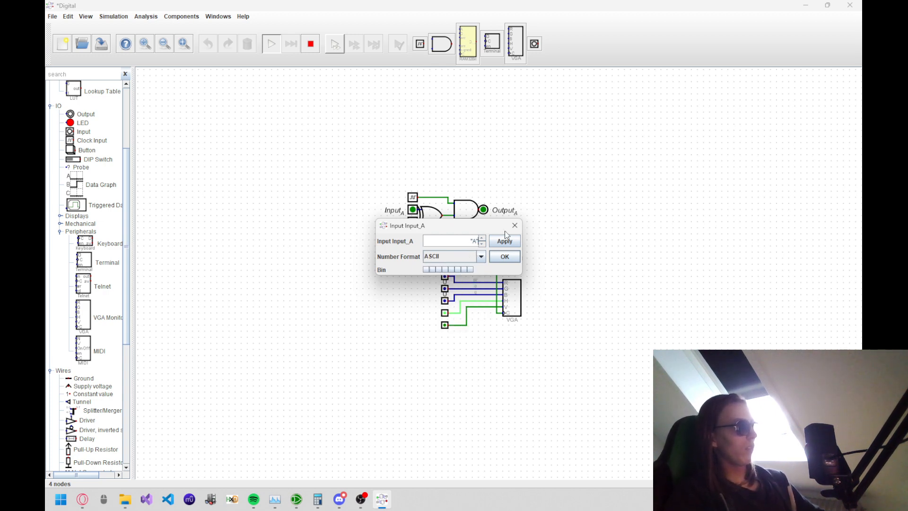
{"action": "left_click", "coordinate": [508, 257]}
Step: Set the Terminal's Input_A number format to ASCII and its value to 'A'
{"action": "left_click", "coordinate": [450, 250]}
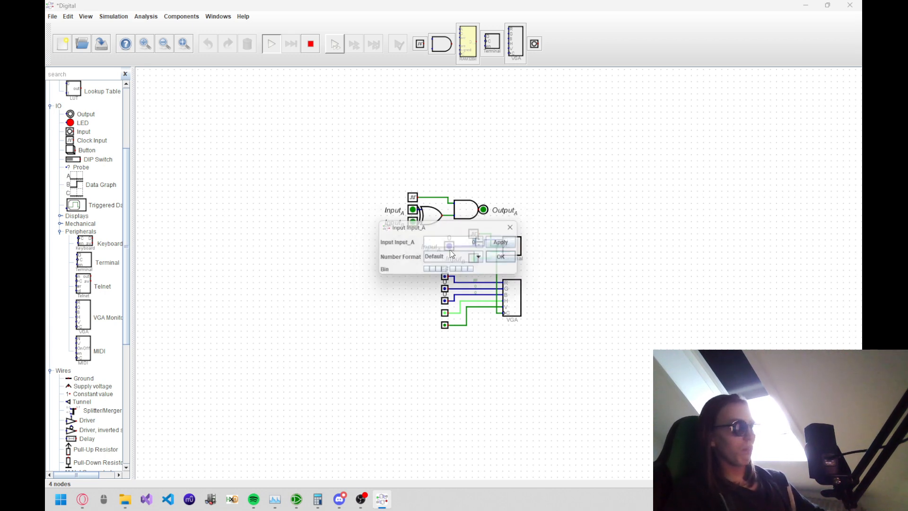
{"action": "left_click", "coordinate": [484, 260]}
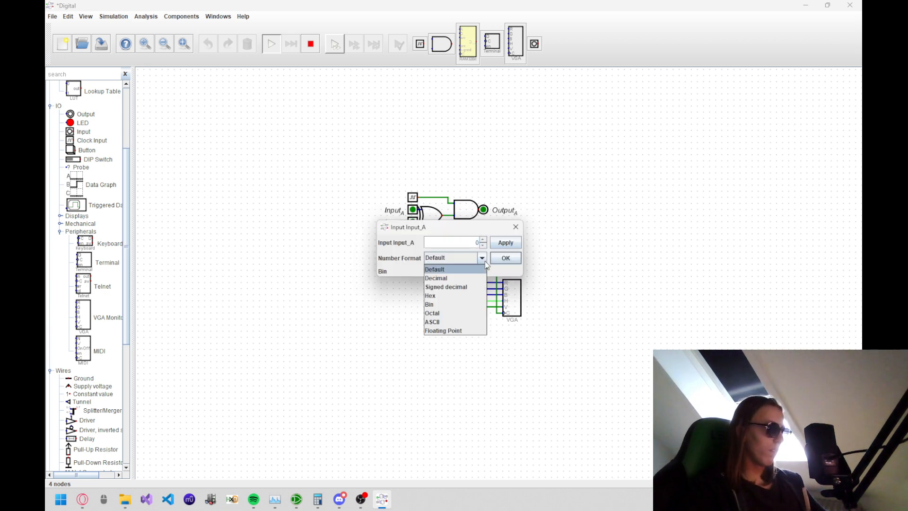
{"action": "left_click", "coordinate": [445, 321]}
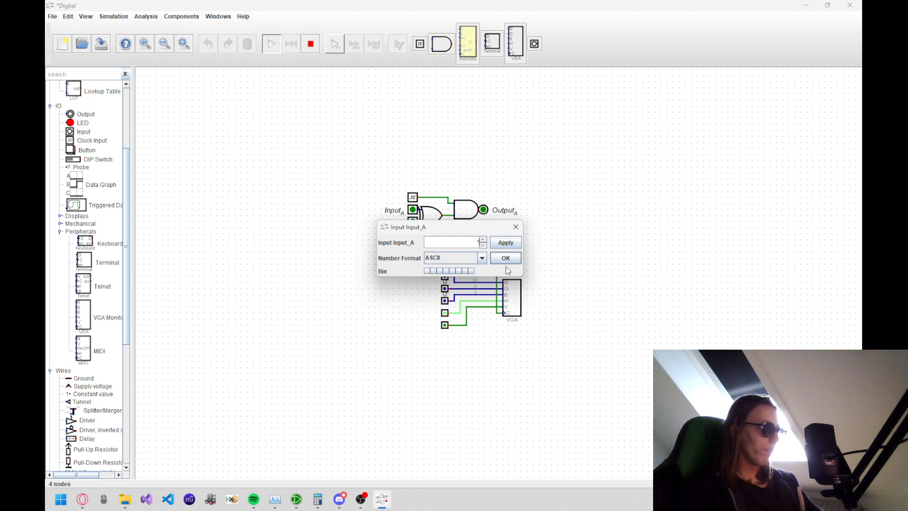
{"action": "left_click", "coordinate": [483, 240]}
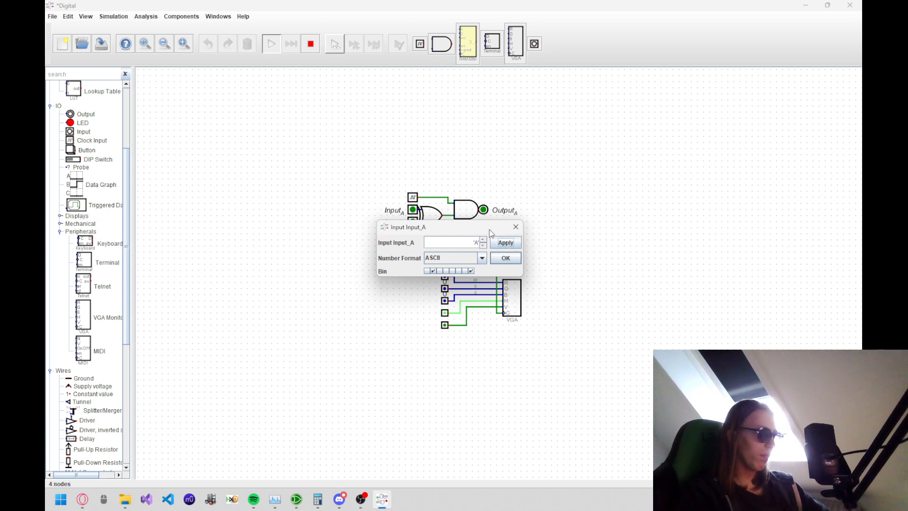
Step: Trigger the Terminal's clock input to print the letter, placing the Input_A dialog and the Terminal window clear of the circuit
{"action": "left_click_drag", "start_coordinate": [489, 229], "coordinate": [284, 221]}
{"action": "left_click", "coordinate": [370, 251]}
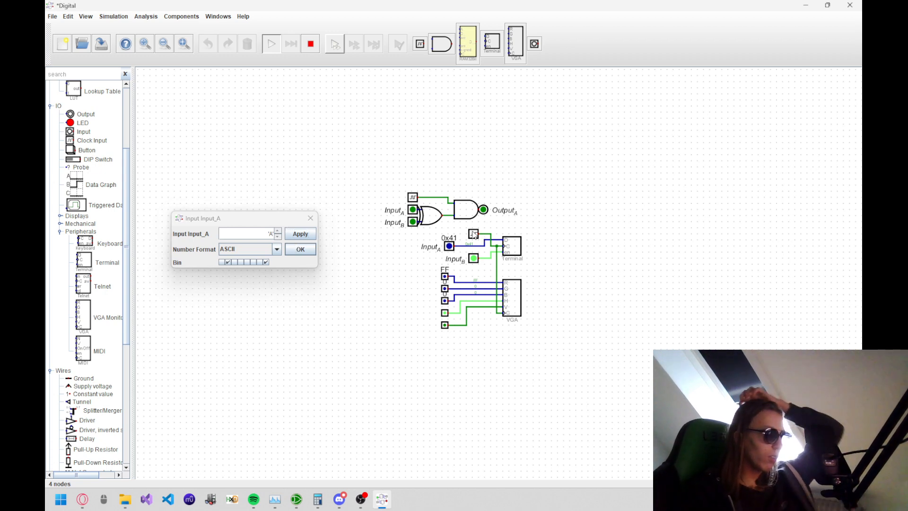
{"action": "left_click_drag", "start_coordinate": [308, 166], "coordinate": [700, 128]}
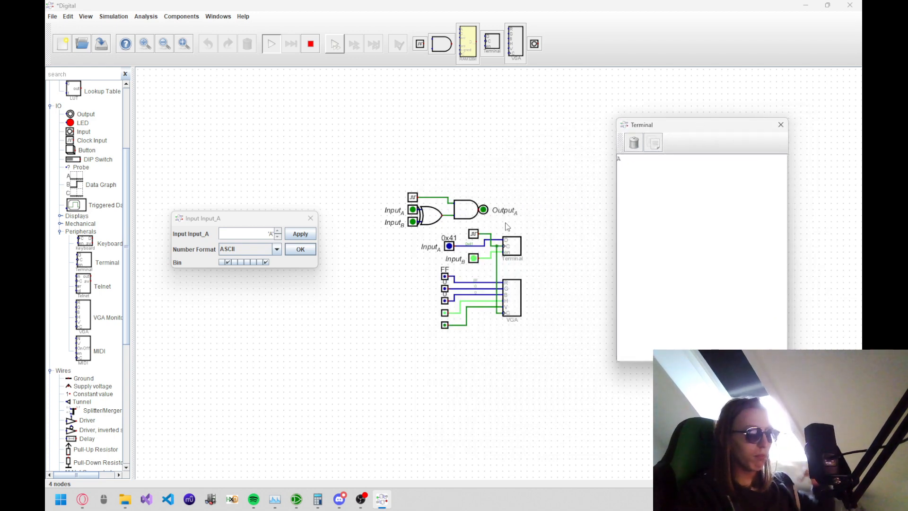
Step: Change the Terminal's Input_A value to the ASCII character 'B'
{"action": "left_click", "coordinate": [277, 236]}
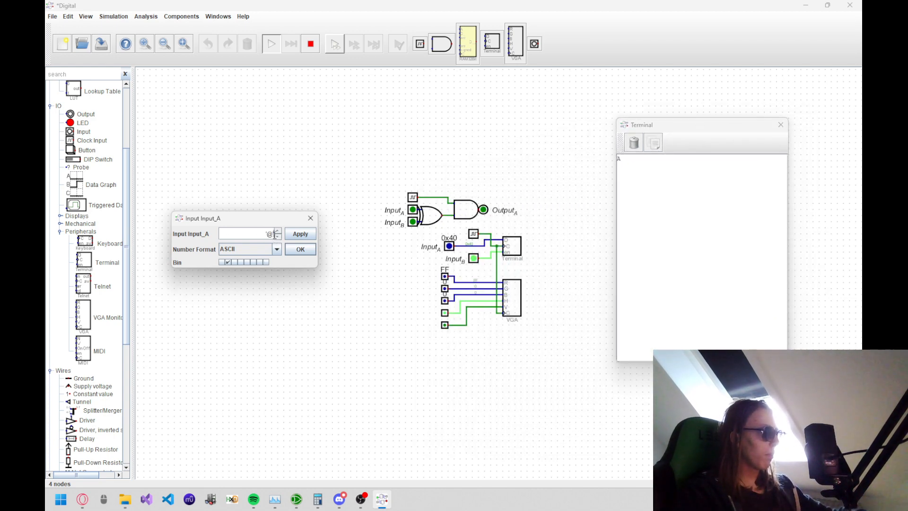
{"action": "left_click", "coordinate": [277, 231]}
{"action": "left_click", "coordinate": [277, 231]}
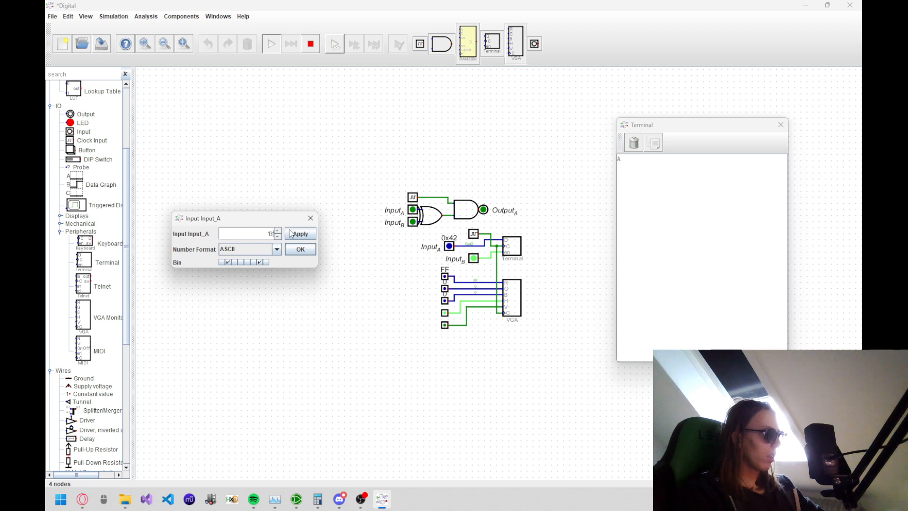
Step: Apply the ASCII 'B' value, trigger the Terminal's clock input to print it, and close the Input_A dialog and Terminal window
{"action": "left_click", "coordinate": [300, 234]}
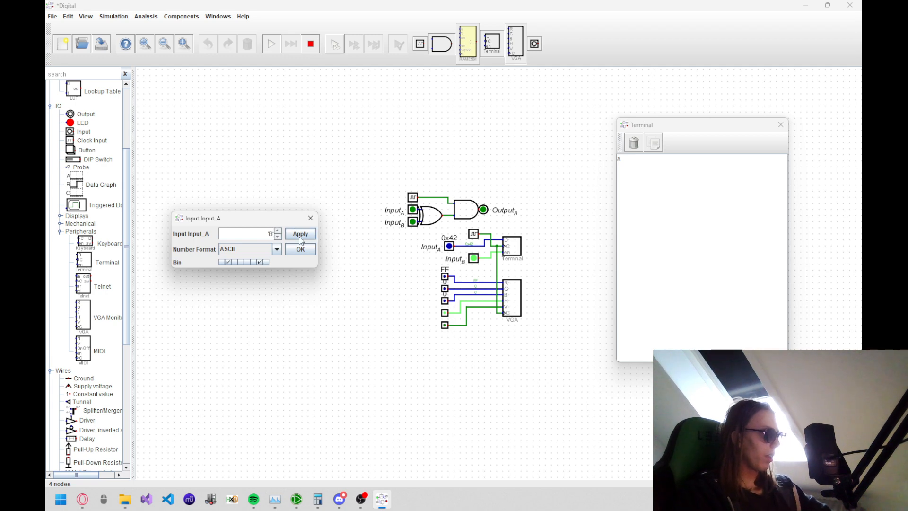
{"action": "left_click", "coordinate": [474, 235]}
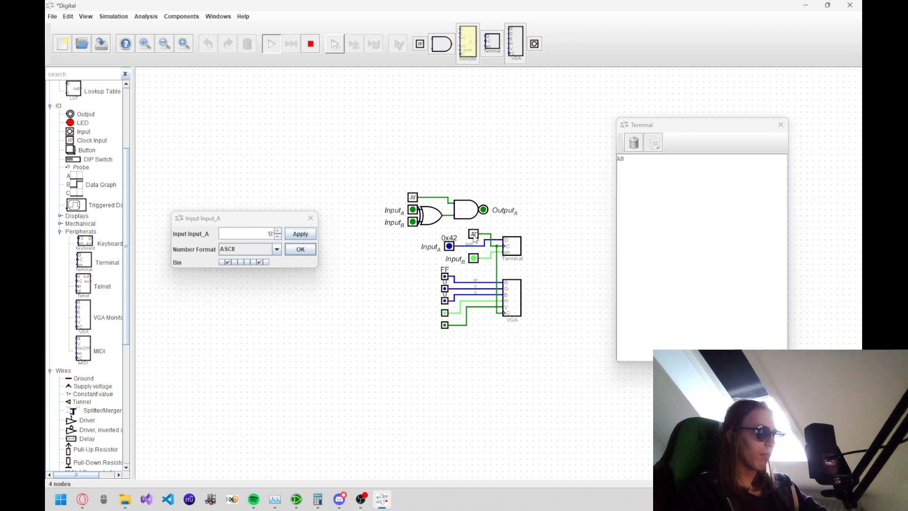
{"action": "left_click", "coordinate": [299, 250]}
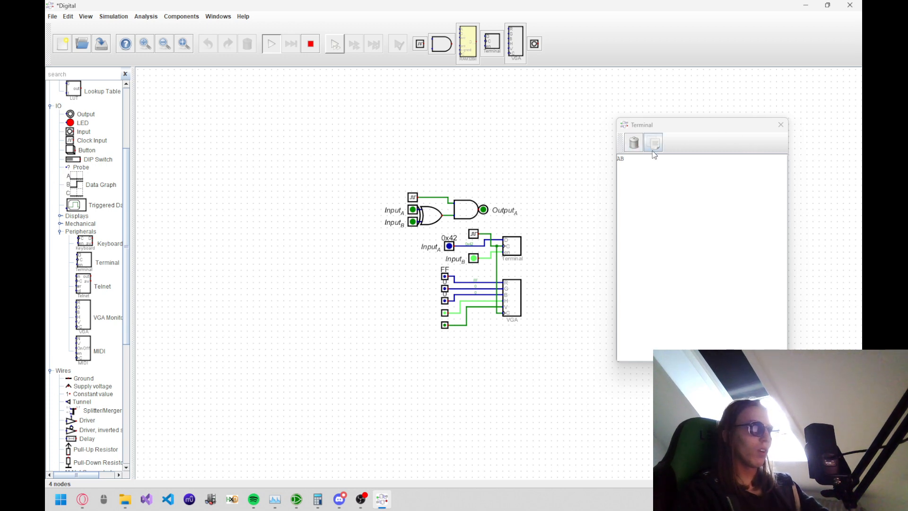
{"action": "left_click", "coordinate": [780, 126]}
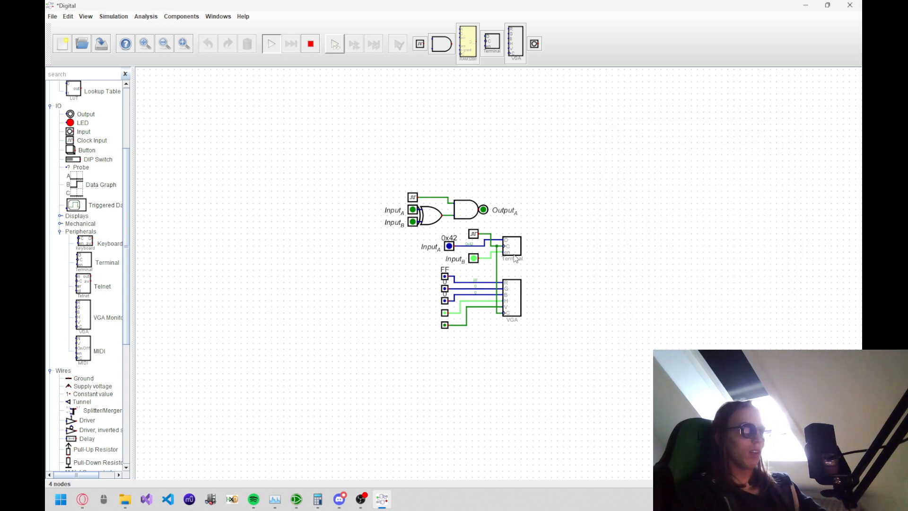
Step: Stop the simulation and delete the VGA Monitor together with its five inputs and connecting wires
{"action": "right_click", "coordinate": [515, 301]}
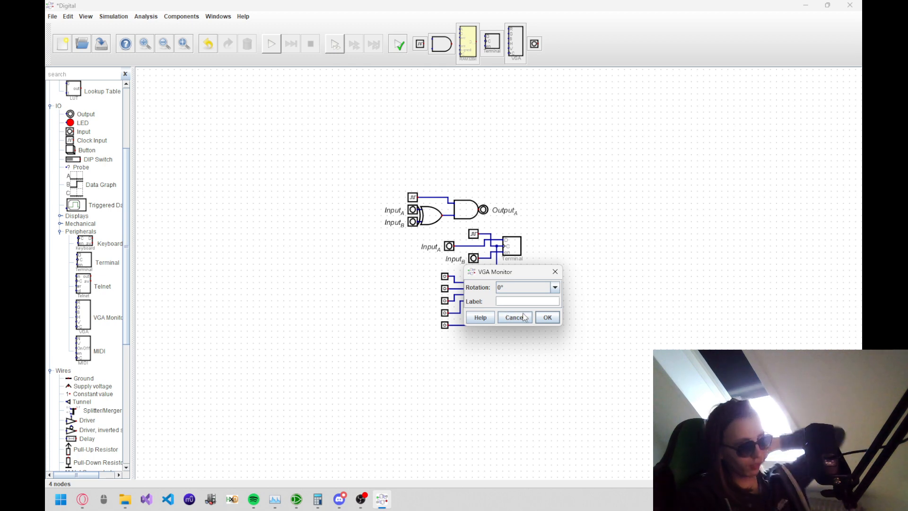
{"action": "left_click", "coordinate": [524, 317]}
{"action": "left_click_drag", "start_coordinate": [536, 340], "coordinate": [381, 271]}
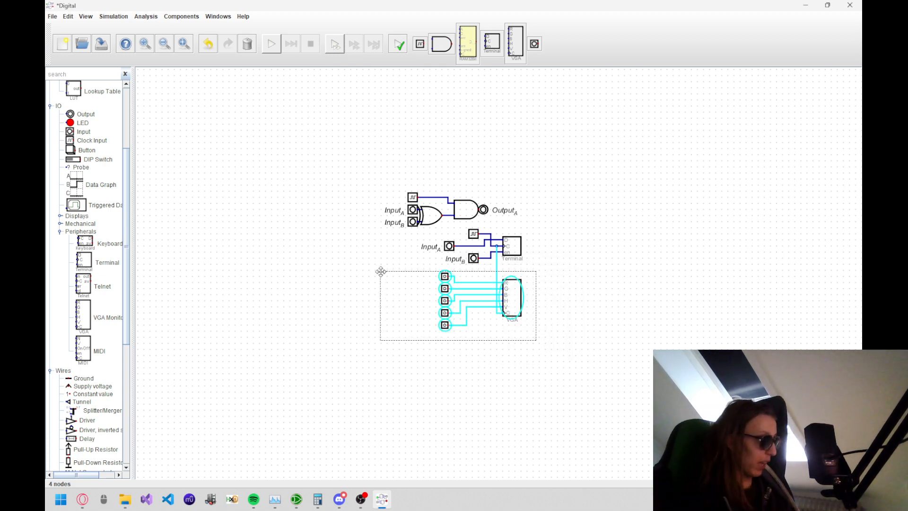
{"action": "key", "text": "Delete"}
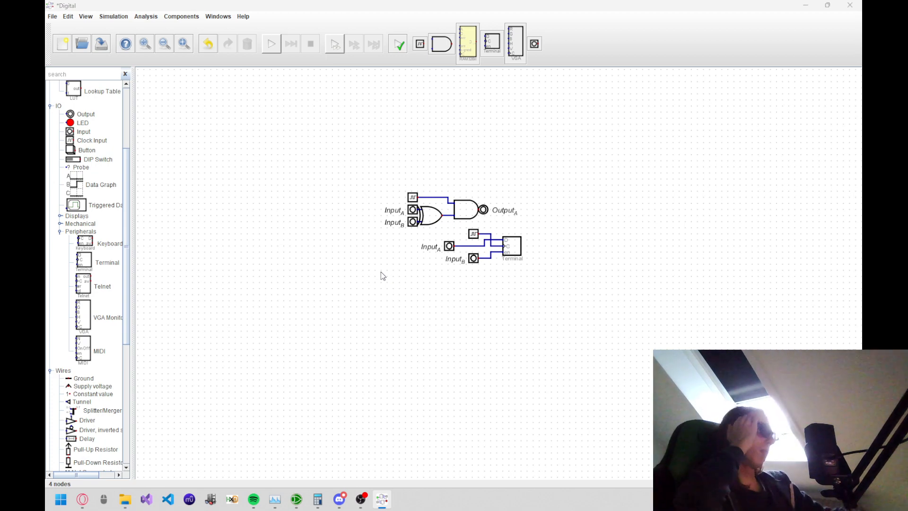
Step: Review the VGA Monitor input descriptions and the following MIDI section in Doc_English.pdf in the browser, and return to Digital
{"action": "key", "text": "alt+Tab"}
{"action": "key", "text": "ctrl+Tab"}
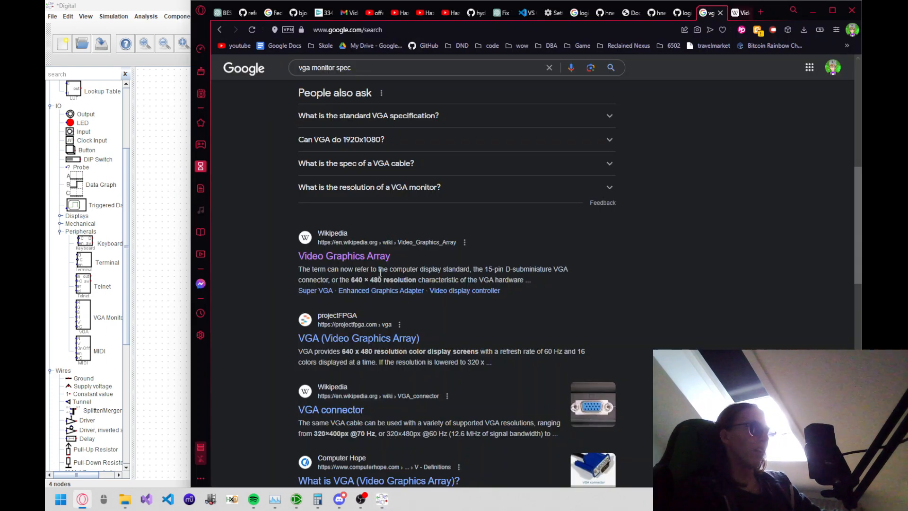
{"action": "key", "text": "ctrl+Tab"}
{"action": "key", "text": "ctrl+Tab"}
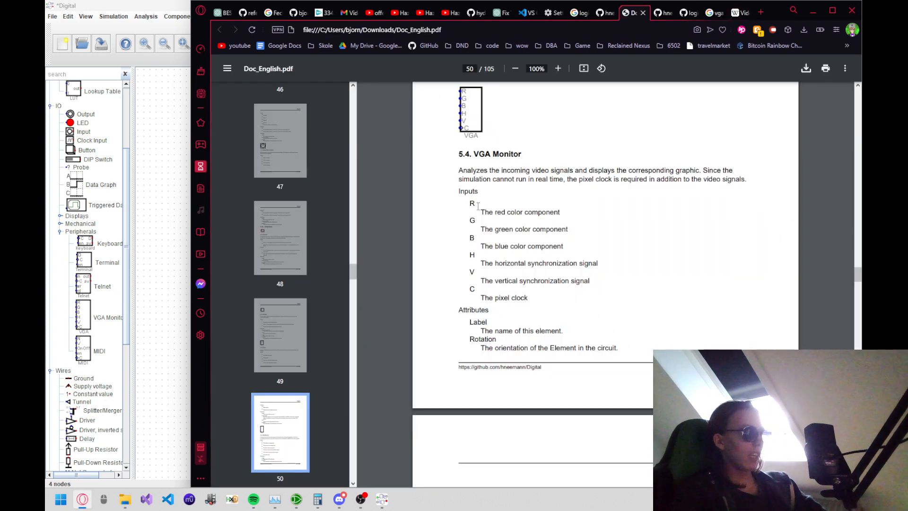
{"action": "left_click_drag", "start_coordinate": [479, 211], "coordinate": [557, 217]}
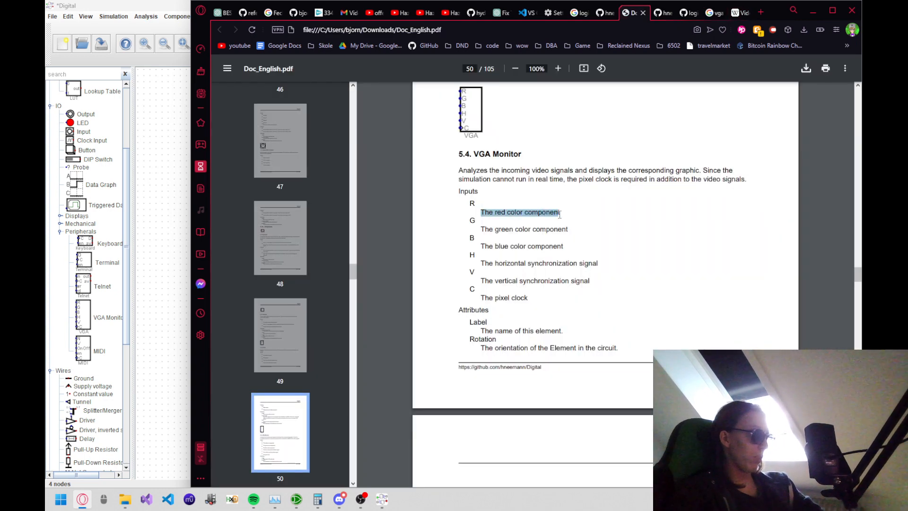
{"action": "left_click", "coordinate": [561, 215]}
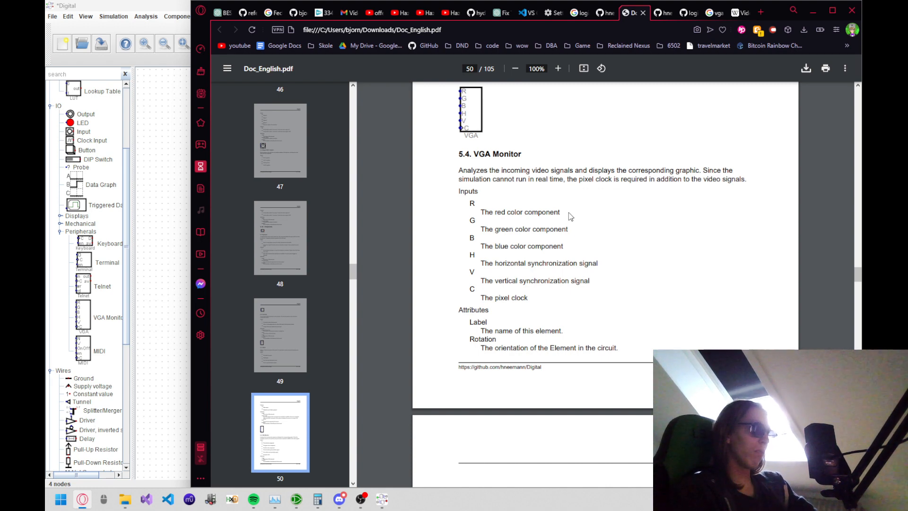
{"action": "scroll", "coordinate": [571, 216], "scroll_direction": "down", "scroll_amount": 5}
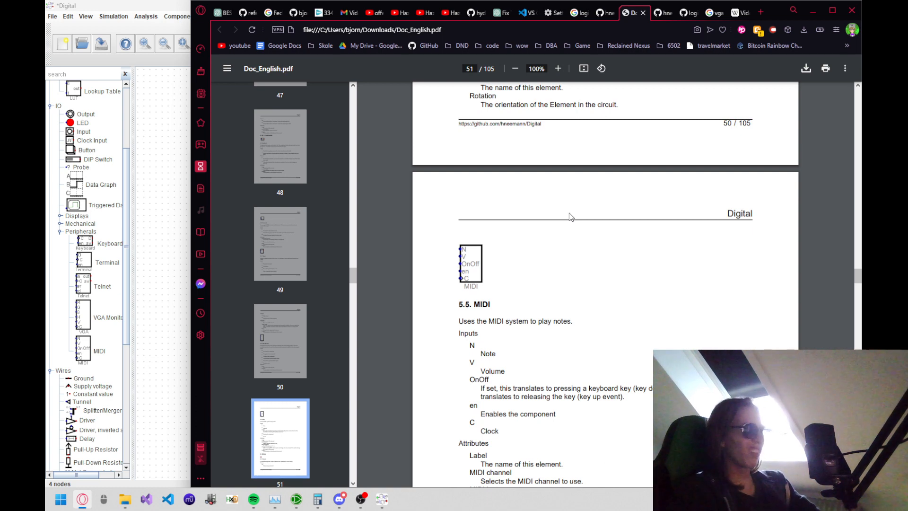
{"action": "scroll", "coordinate": [564, 237], "scroll_direction": "up", "scroll_amount": 3}
{"action": "left_click", "coordinate": [161, 221]}
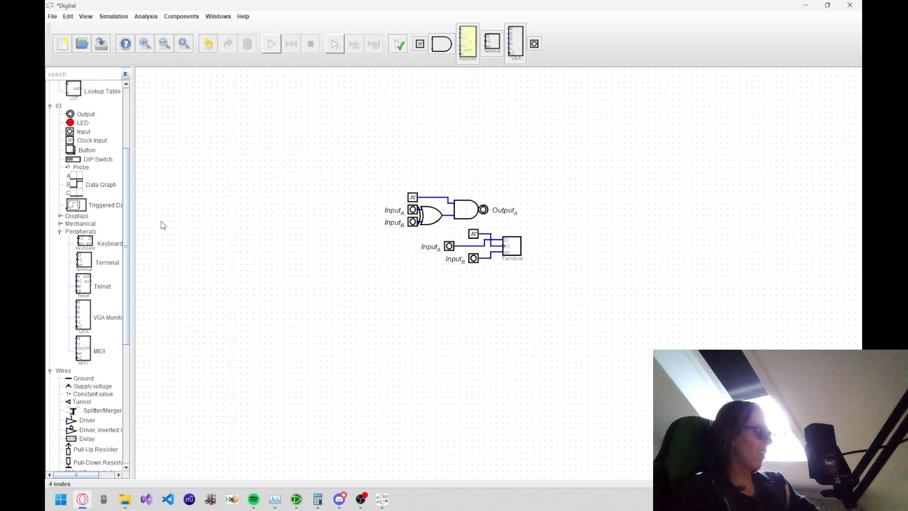
Step: Place a Keyboard component from the peripherals below the Terminal, leaving its properties at their defaults
{"action": "left_click", "coordinate": [85, 242]}
{"action": "left_click", "coordinate": [483, 296]}
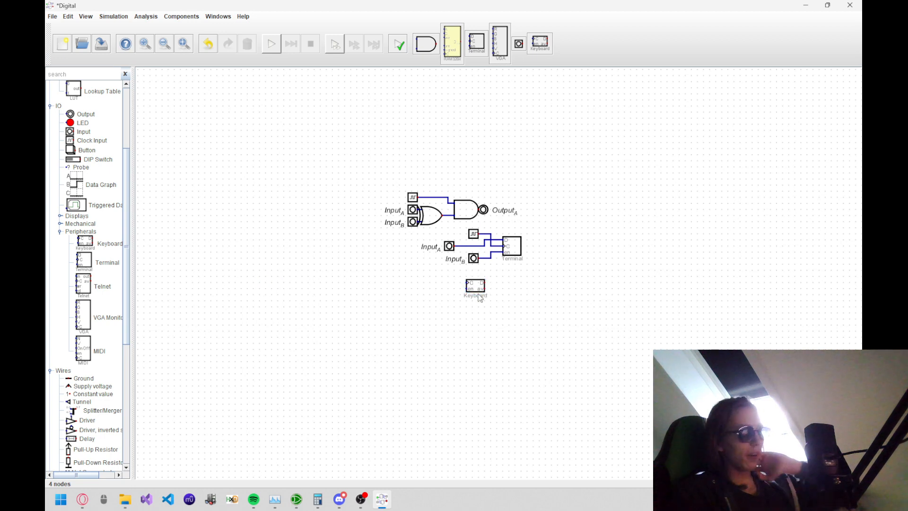
{"action": "right_click", "coordinate": [478, 285]}
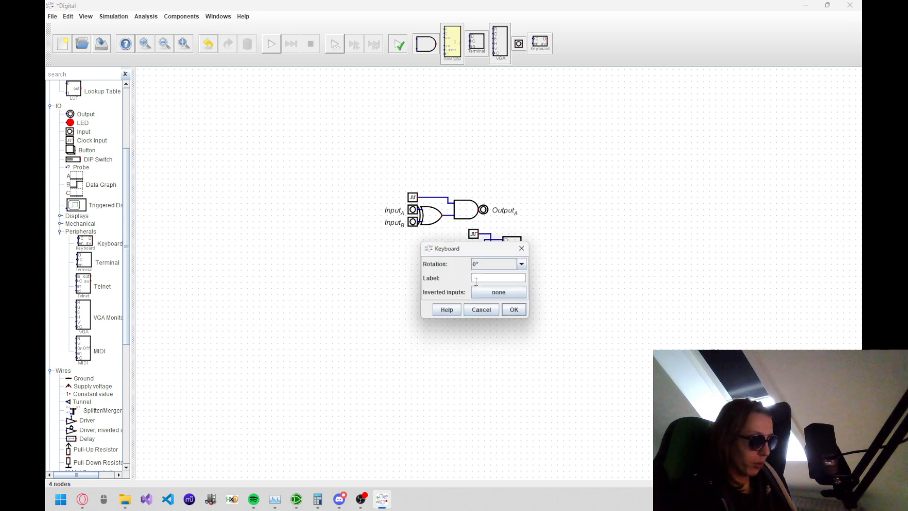
{"action": "left_click", "coordinate": [483, 310]}
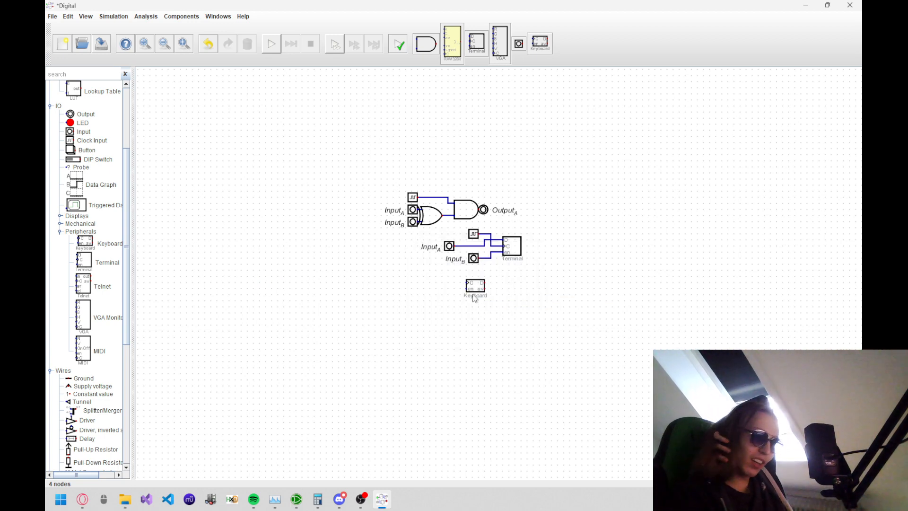
Step: Read the Keyboard component's help on its clock and enable inputs and its D and av outputs
{"action": "right_click", "coordinate": [474, 289]}
{"action": "left_click", "coordinate": [451, 307]}
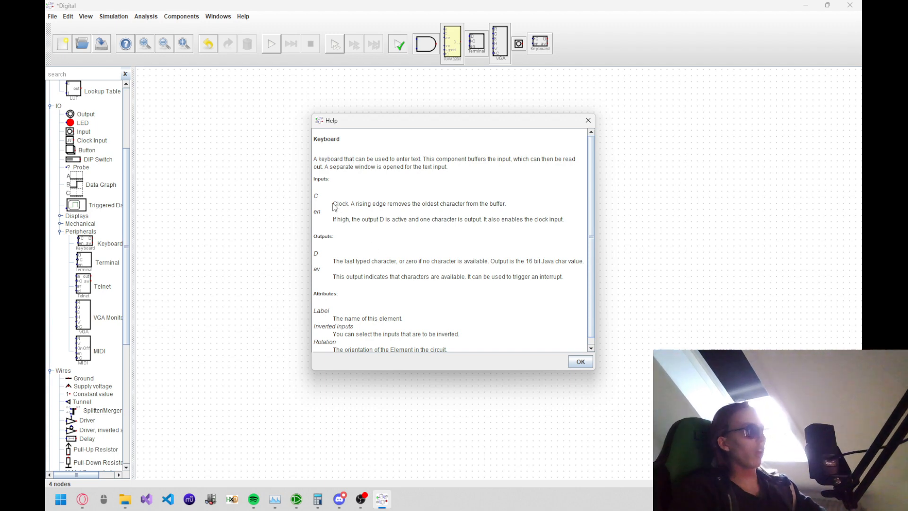
{"action": "left_click_drag", "start_coordinate": [334, 205], "coordinate": [494, 207]}
{"action": "left_click", "coordinate": [395, 209]}
{"action": "left_click", "coordinate": [491, 210]}
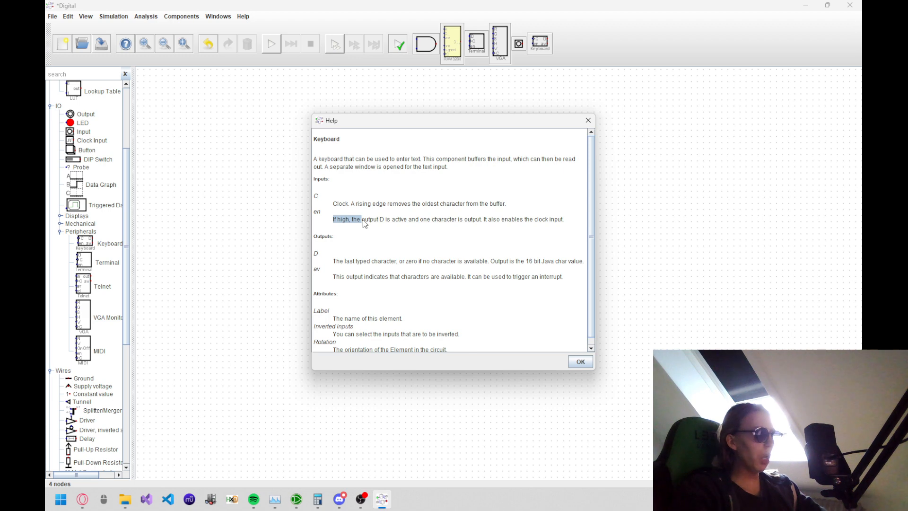
{"action": "left_click_drag", "start_coordinate": [363, 220], "coordinate": [389, 221]}
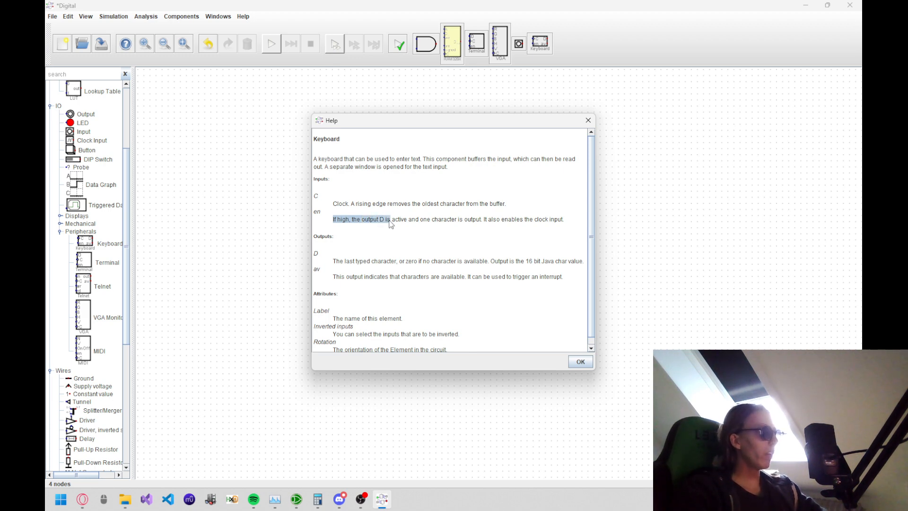
{"action": "left_click_drag", "start_coordinate": [391, 224], "coordinate": [556, 223]}
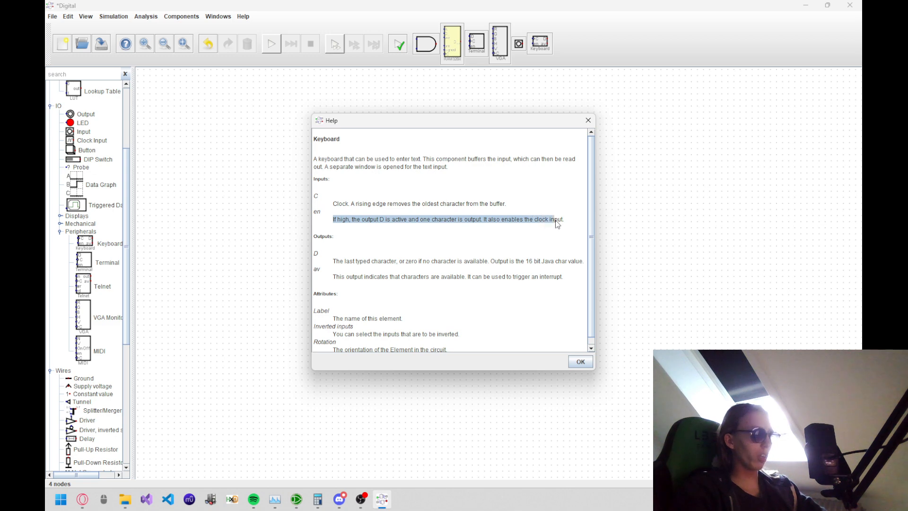
{"action": "left_click", "coordinate": [401, 264]}
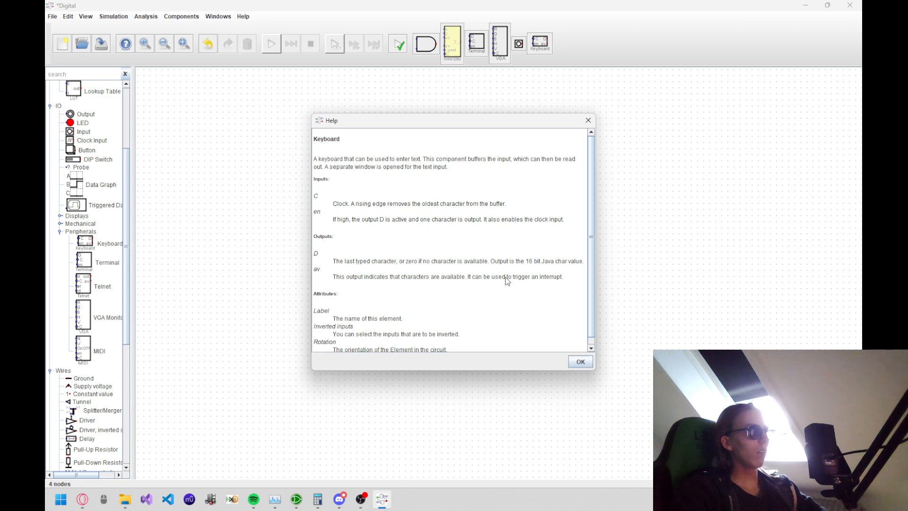
{"action": "left_click_drag", "start_coordinate": [491, 261], "coordinate": [586, 263]}
{"action": "left_click", "coordinate": [586, 264]}
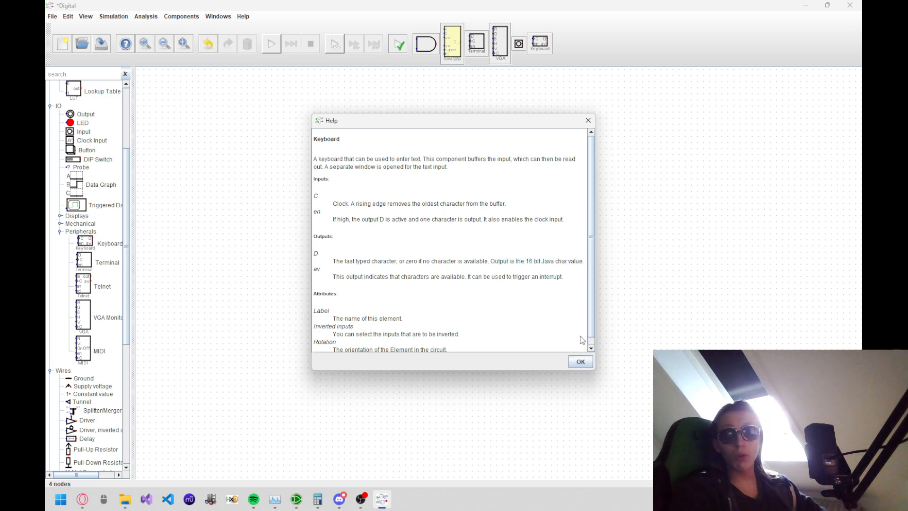
{"action": "left_click", "coordinate": [581, 361]}
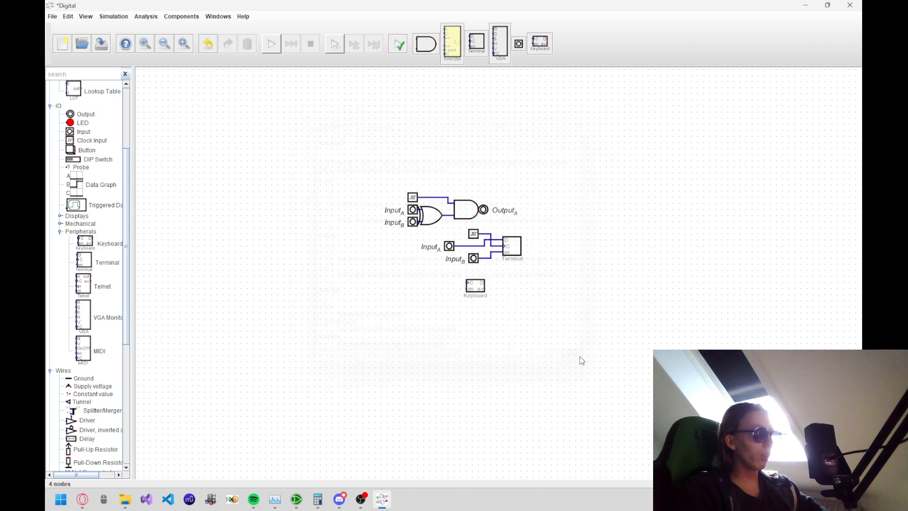
Step: Move the Keyboard to the lower left of the Terminal and place the Terminal's clock input to the left of the Keyboard
{"action": "left_click_drag", "start_coordinate": [479, 290], "coordinate": [403, 272]}
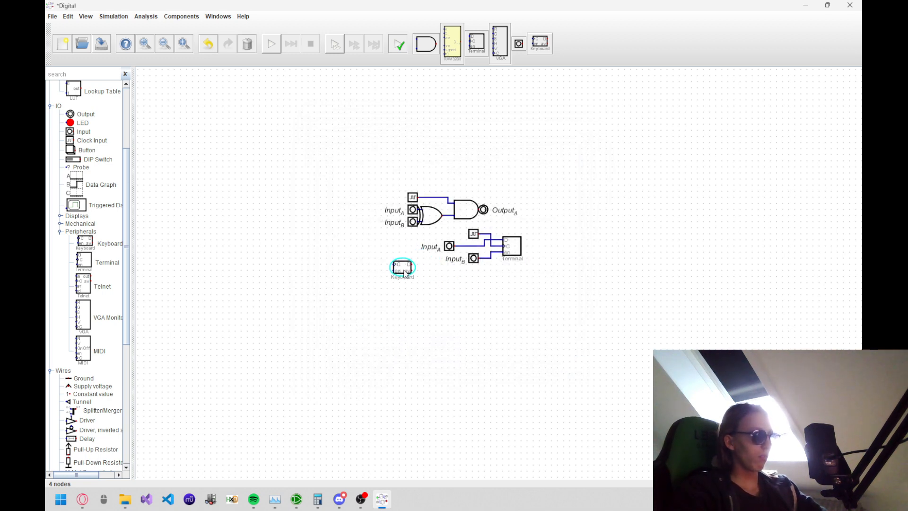
{"action": "left_click_drag", "start_coordinate": [474, 231], "coordinate": [381, 239]}
{"action": "left_click", "coordinate": [483, 229]}
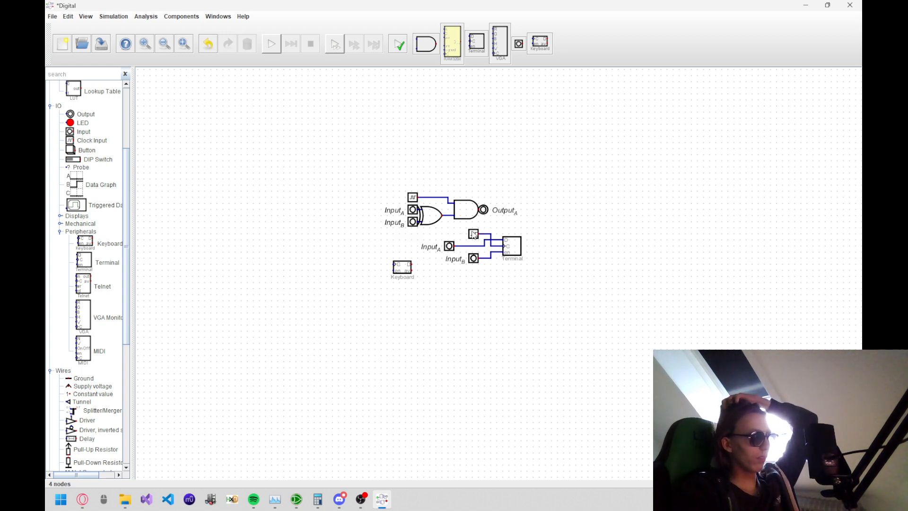
{"action": "left_click_drag", "start_coordinate": [474, 234], "coordinate": [359, 268]}
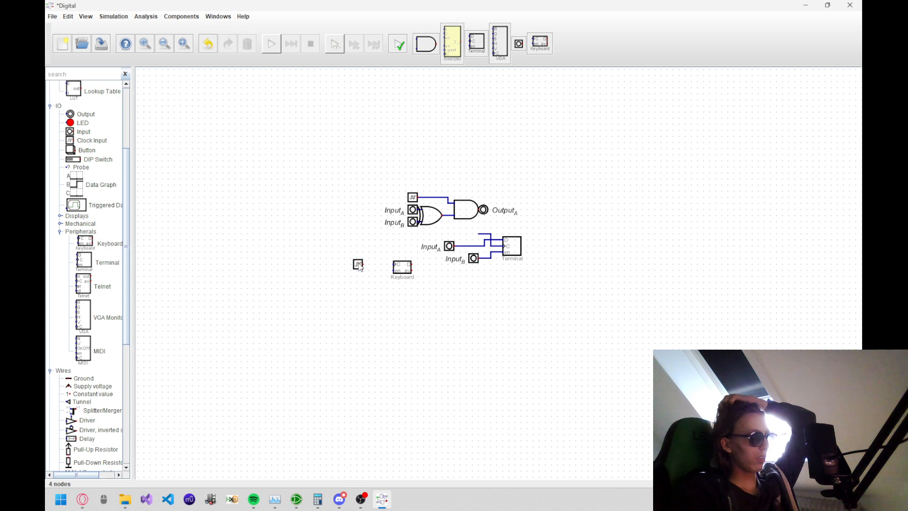
Step: Wire the clock input to the Keyboard's C input and branch it over to the Terminal's existing clock wire
{"action": "left_click", "coordinate": [363, 265]}
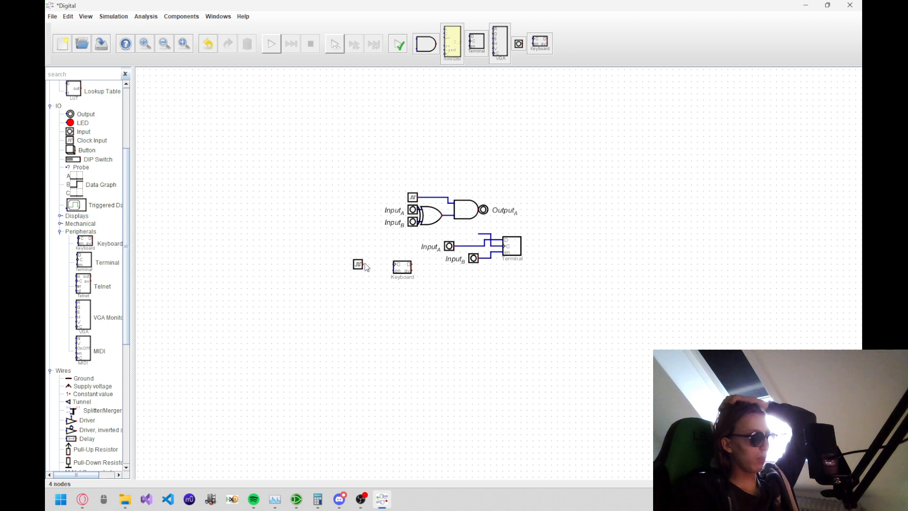
{"action": "left_click", "coordinate": [396, 264]}
{"action": "left_click", "coordinate": [397, 264]}
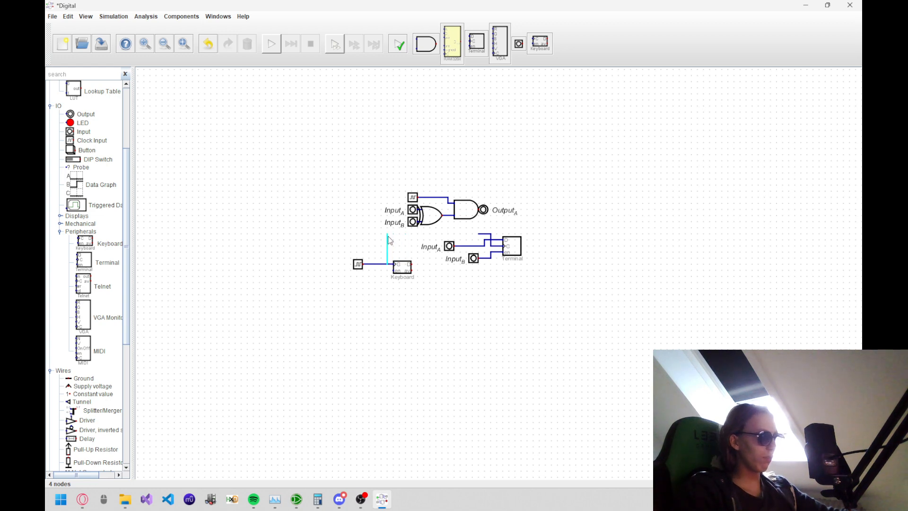
{"action": "left_click", "coordinate": [388, 234]}
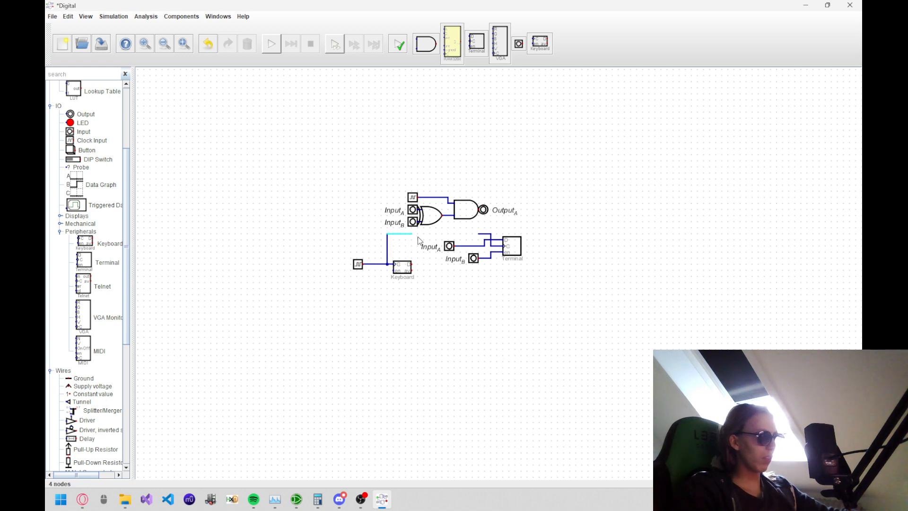
{"action": "left_click", "coordinate": [480, 233]}
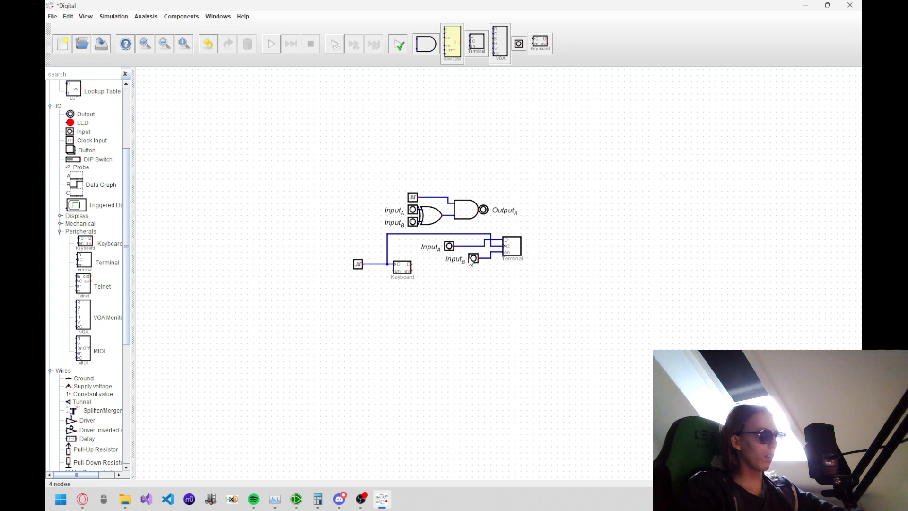
Step: Move Input_B below the clock input, wire it to the enable inputs of the Keyboard and Terminal, and delete the leftover wire stub
{"action": "left_click_drag", "start_coordinate": [473, 259], "coordinate": [357, 291]}
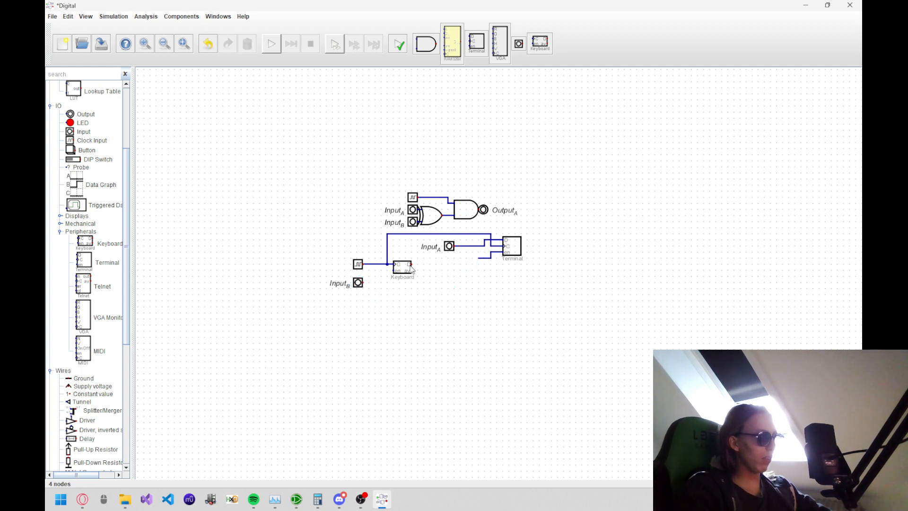
{"action": "left_click", "coordinate": [364, 283]}
{"action": "left_click", "coordinate": [375, 283]}
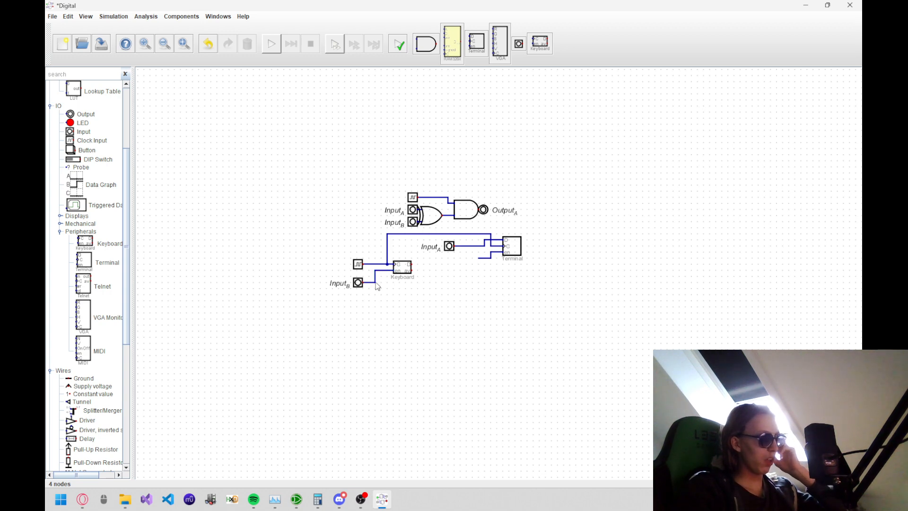
{"action": "left_click", "coordinate": [488, 261]}
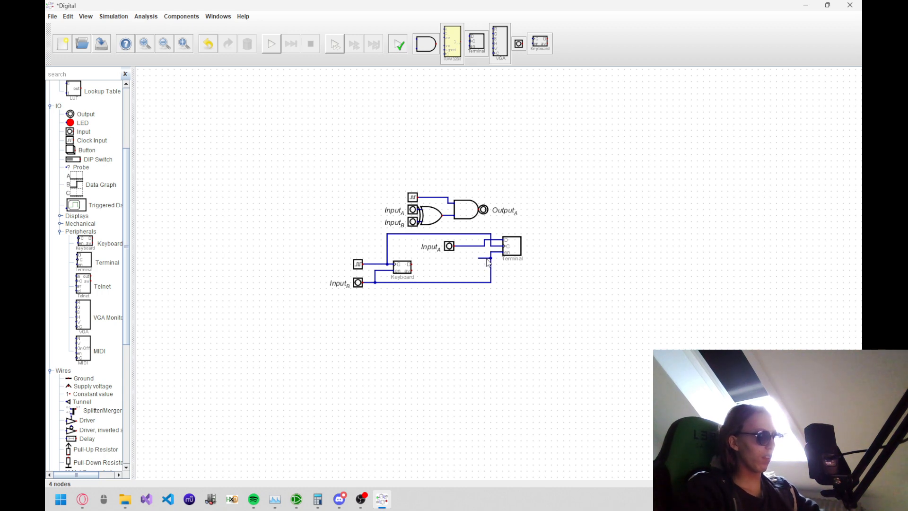
{"action": "left_click_drag", "start_coordinate": [490, 252], "coordinate": [400, 240]}
{"action": "key", "text": "Delete"}
{"action": "left_click", "coordinate": [453, 247]}
{"action": "left_click", "coordinate": [453, 264]}
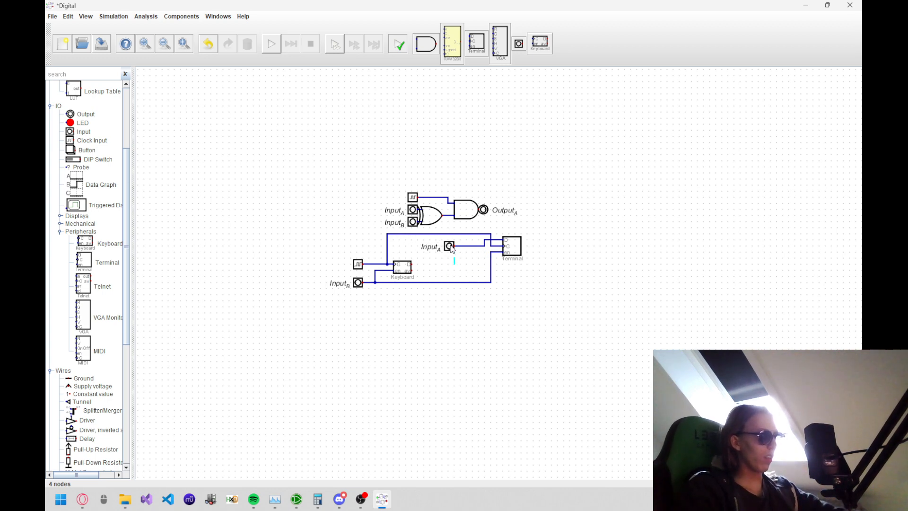
{"action": "left_click", "coordinate": [452, 245]}
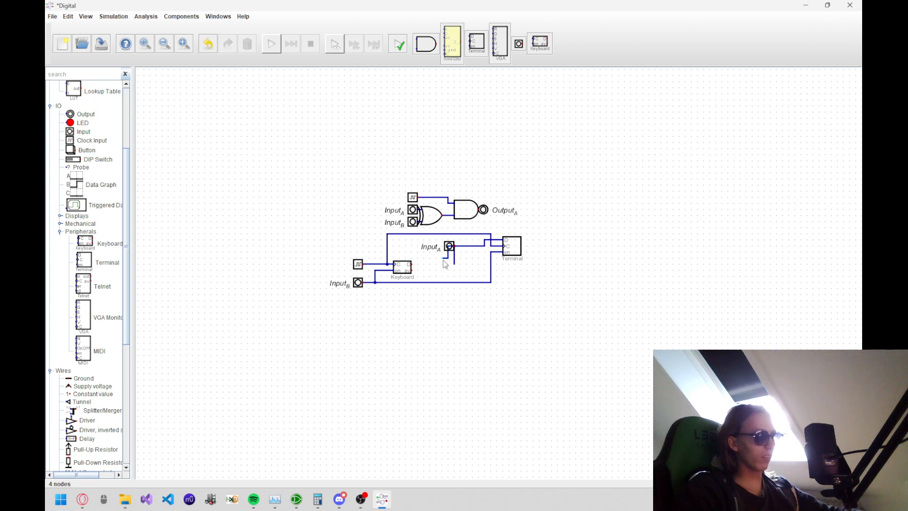
{"action": "key", "text": "ctrl+z"}
Step: Delete Input_A beside the Terminal and the wire running from Input_B to the Terminal's enable input
{"action": "left_click", "coordinate": [449, 246]}
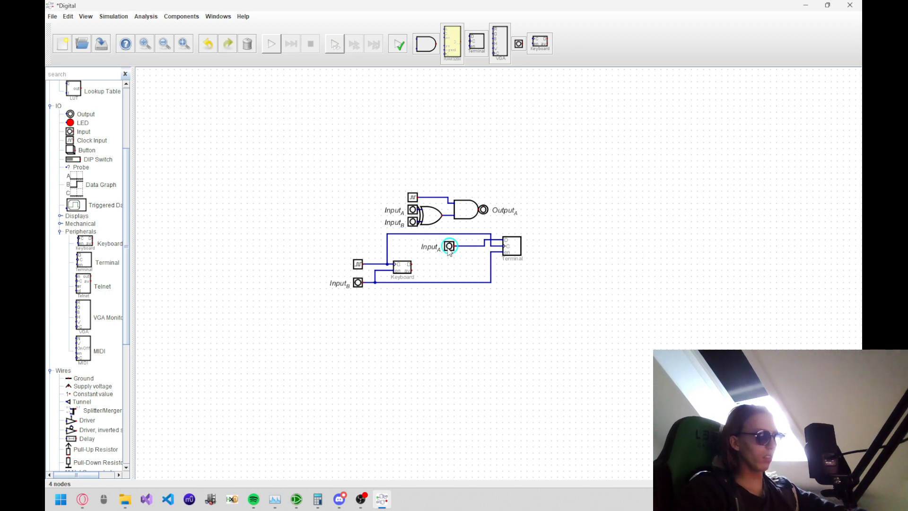
{"action": "key", "text": "Delete"}
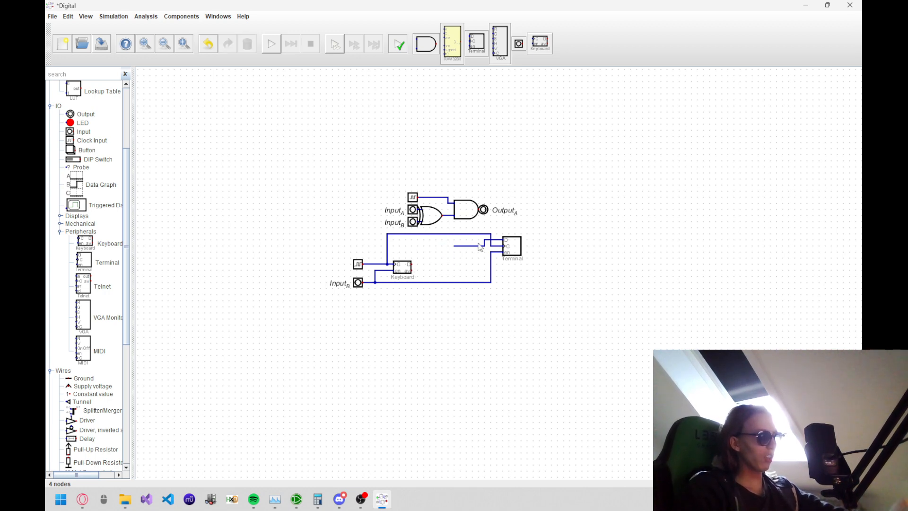
{"action": "left_click_drag", "start_coordinate": [481, 250], "coordinate": [477, 294]}
{"action": "key", "text": "Delete"}
{"action": "key", "text": "Delete"}
Step: Wire the Keyboard's av output to the Terminal's enable input and its D output to the open wire at the Terminal's D input
{"action": "left_click", "coordinate": [503, 252]}
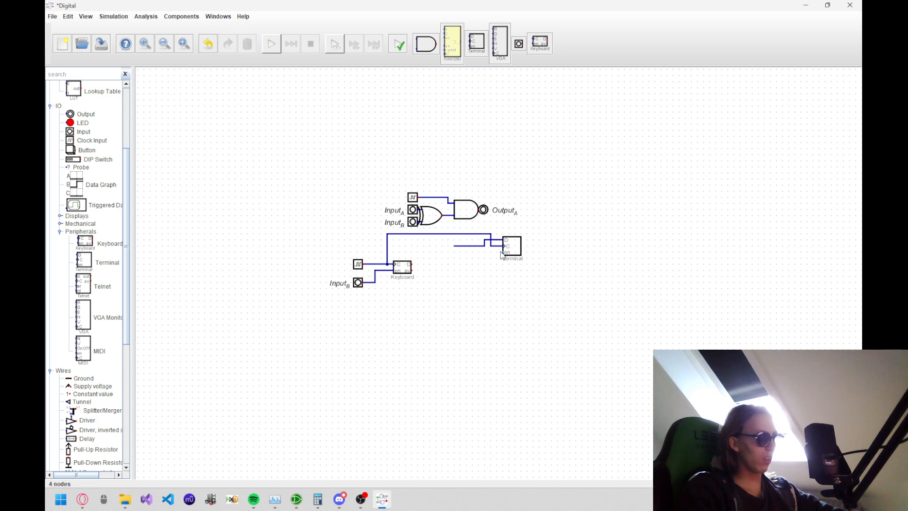
{"action": "left_click", "coordinate": [461, 271]}
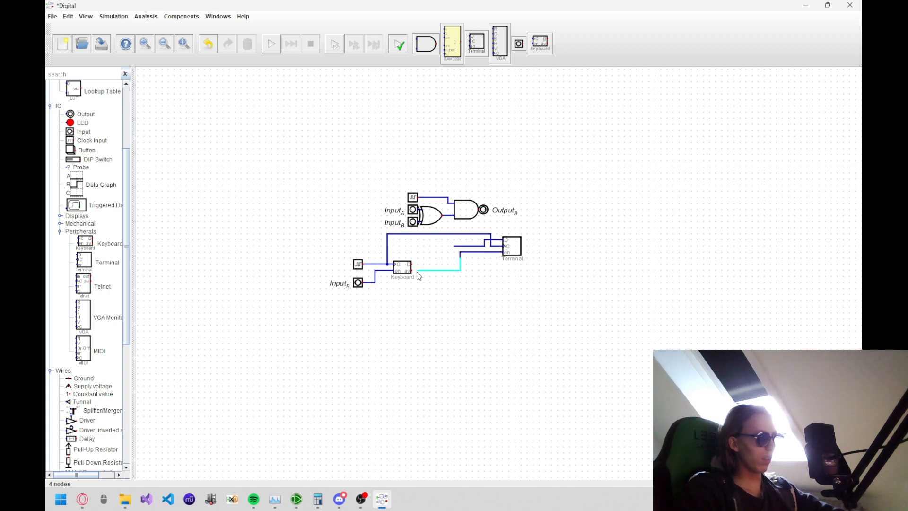
{"action": "left_click", "coordinate": [411, 271]}
{"action": "left_click", "coordinate": [411, 263]}
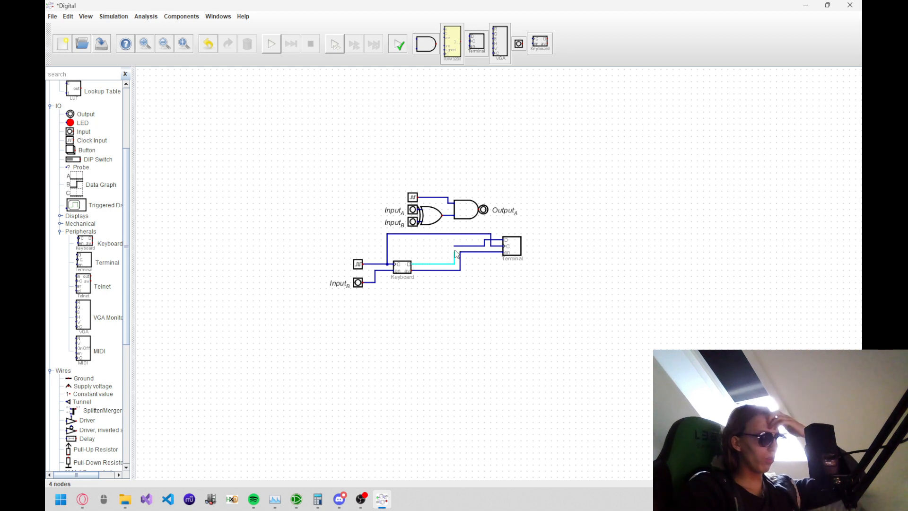
{"action": "left_click", "coordinate": [454, 247]}
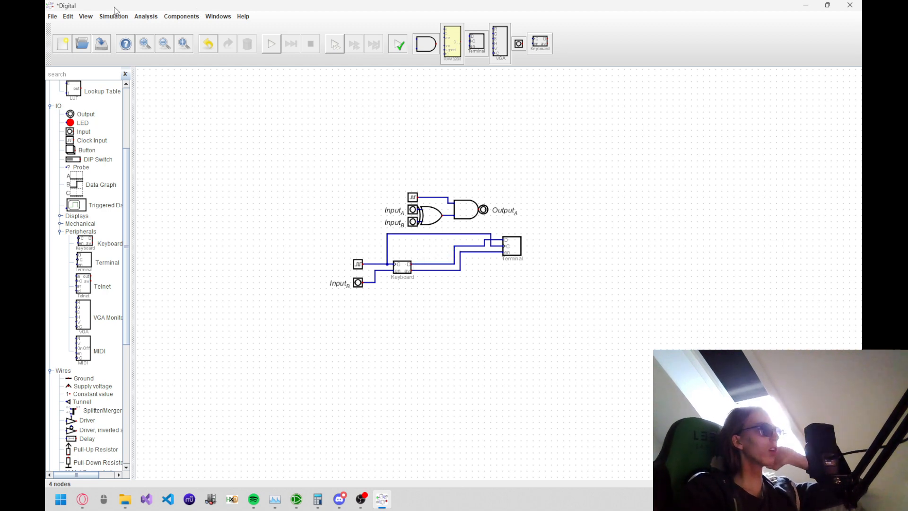
Step: Start the simulation, move the Keyboard window clear of the circuit and enter "acc" in it
{"action": "key", "text": "space"}
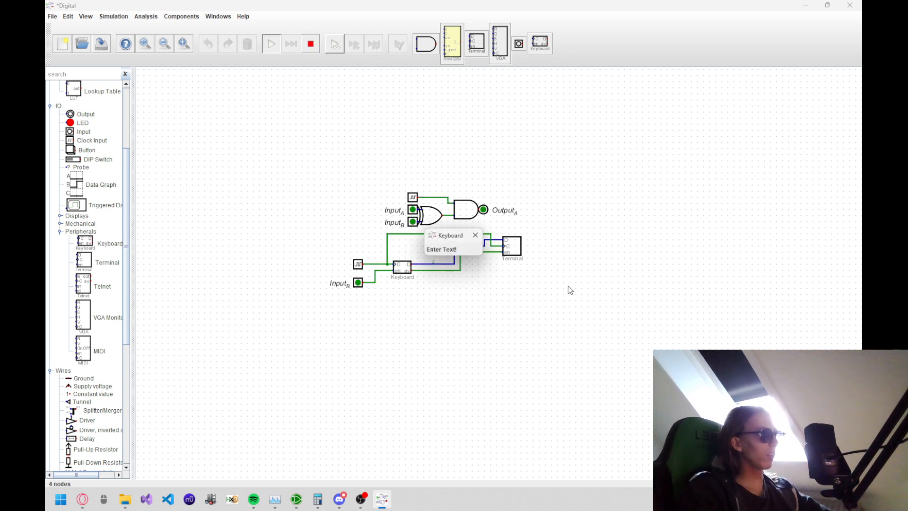
{"action": "left_click_drag", "start_coordinate": [447, 237], "coordinate": [265, 226]}
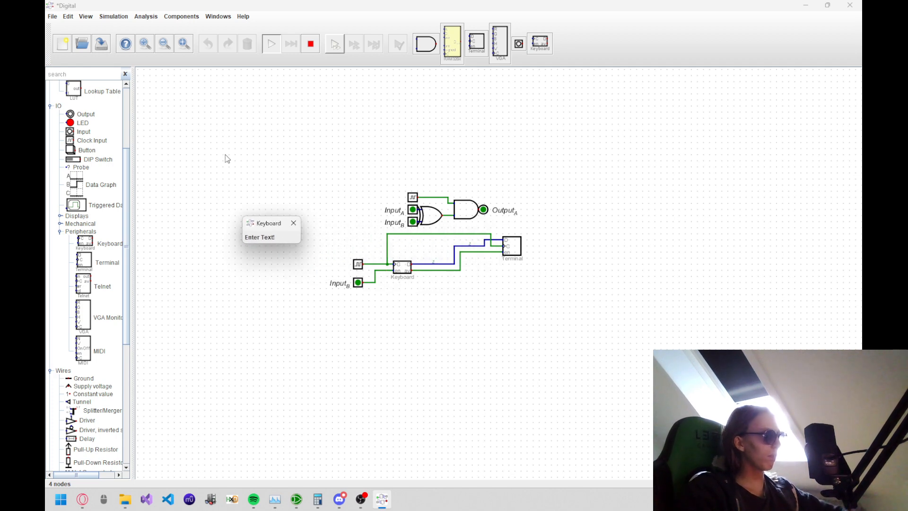
{"action": "type", "text": "acc"}
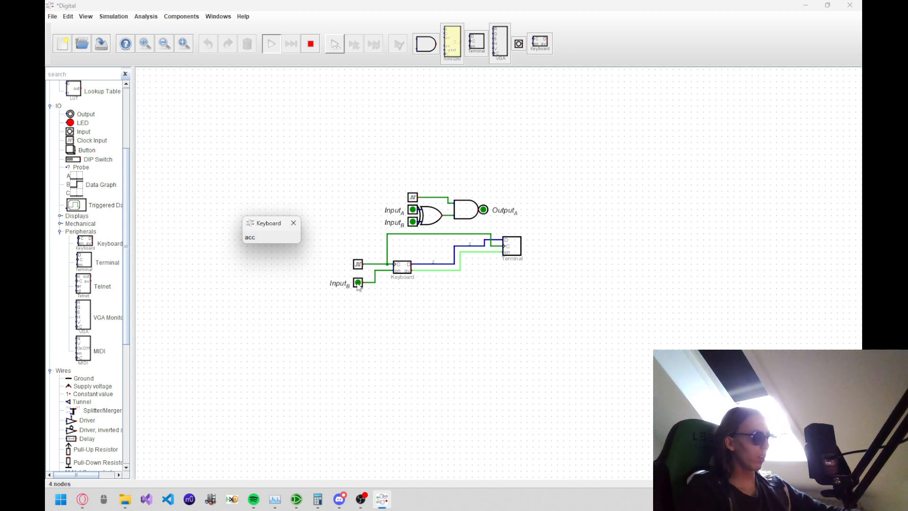
{"action": "left_click", "coordinate": [349, 304]}
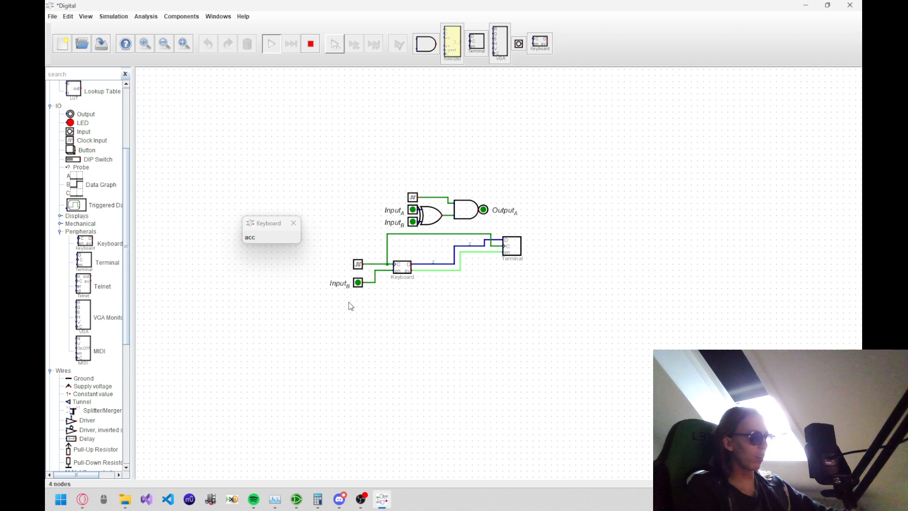
Step: Toggle the shared clock input with Input_B off and move the Terminal window farther away from the circuit
{"action": "left_click", "coordinate": [360, 265]}
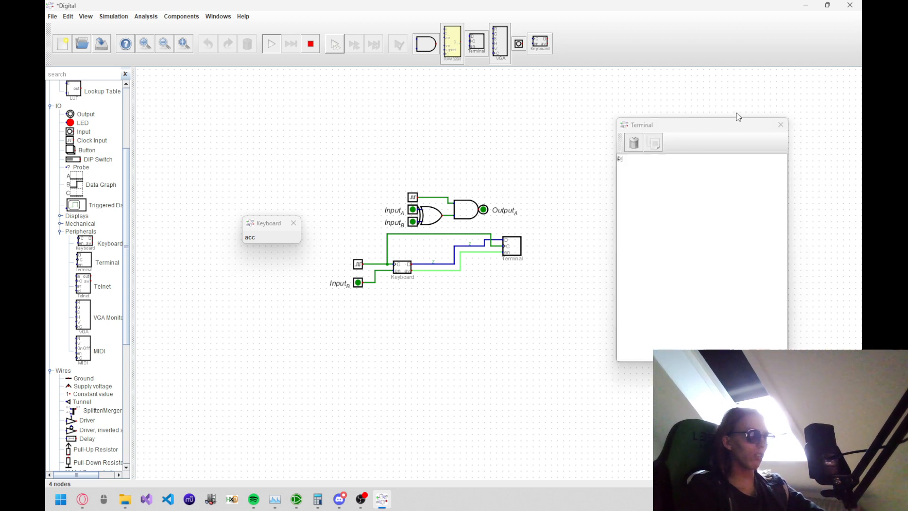
{"action": "left_click_drag", "start_coordinate": [736, 122], "coordinate": [758, 112]}
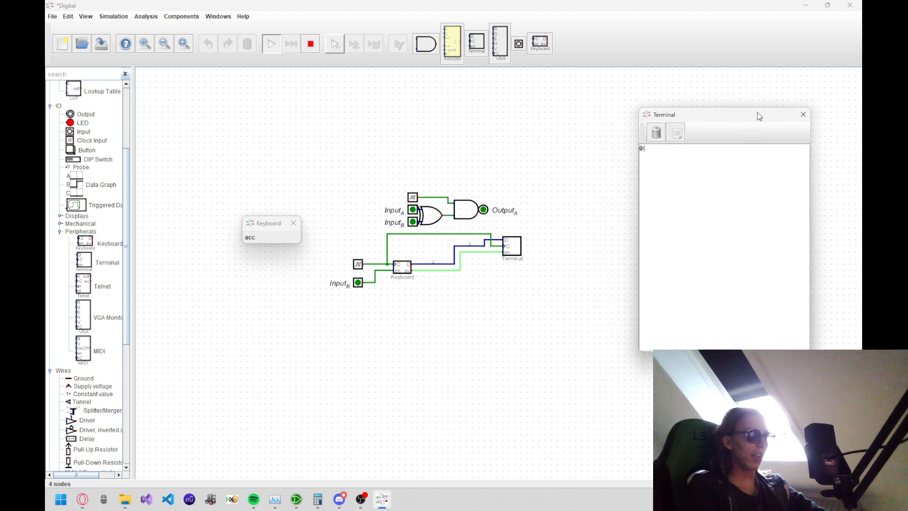
{"action": "left_click", "coordinate": [563, 245]}
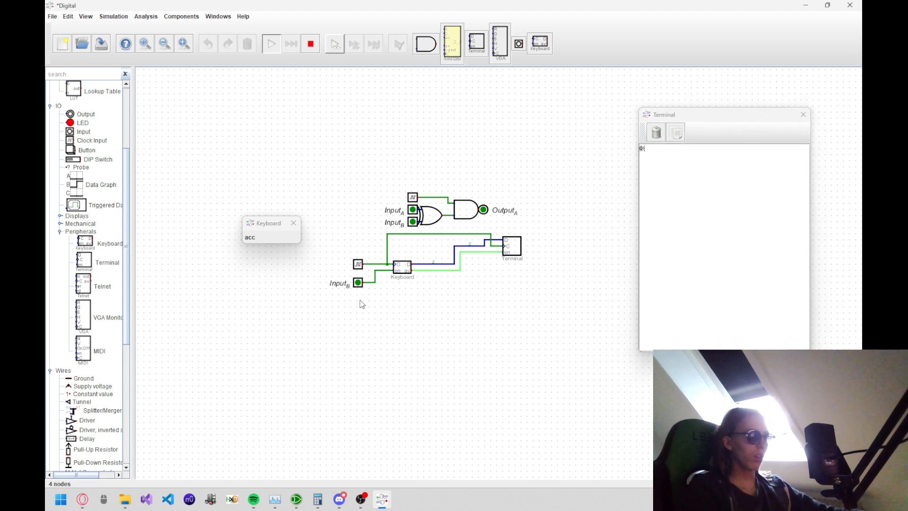
Step: Switch Input_B on and toggle the shared clock repeatedly to send the Keyboard's buffered characters to the Terminal
{"action": "left_click", "coordinate": [358, 282]}
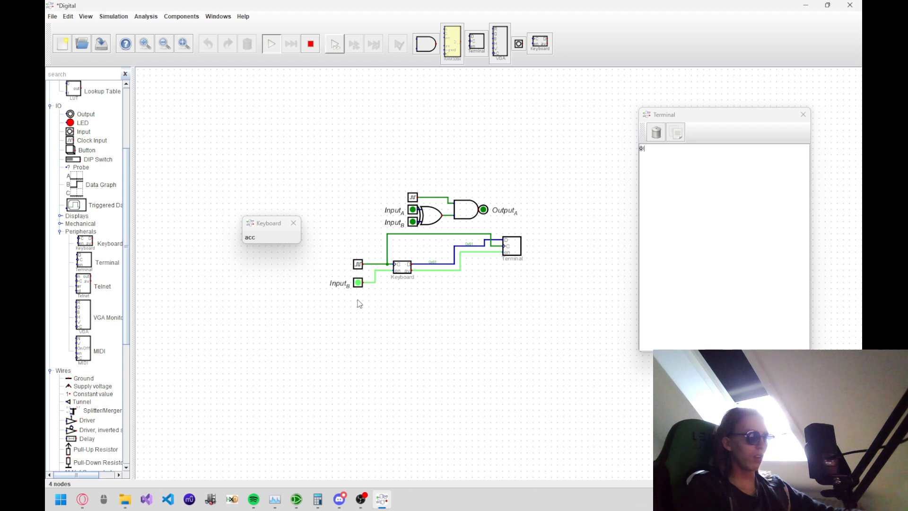
{"action": "left_click", "coordinate": [358, 264]}
{"action": "left_click", "coordinate": [358, 264]}
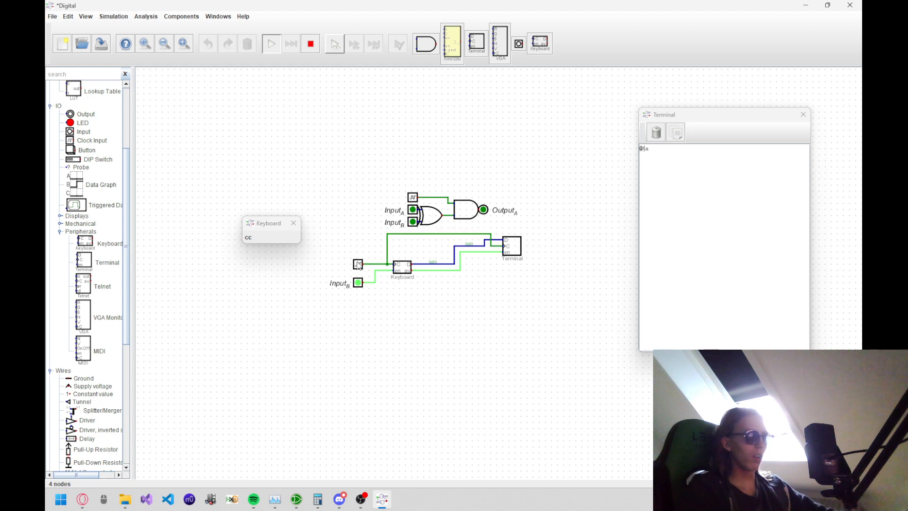
{"action": "left_click", "coordinate": [358, 264]}
{"action": "left_click", "coordinate": [358, 265]}
{"action": "left_click", "coordinate": [358, 265]}
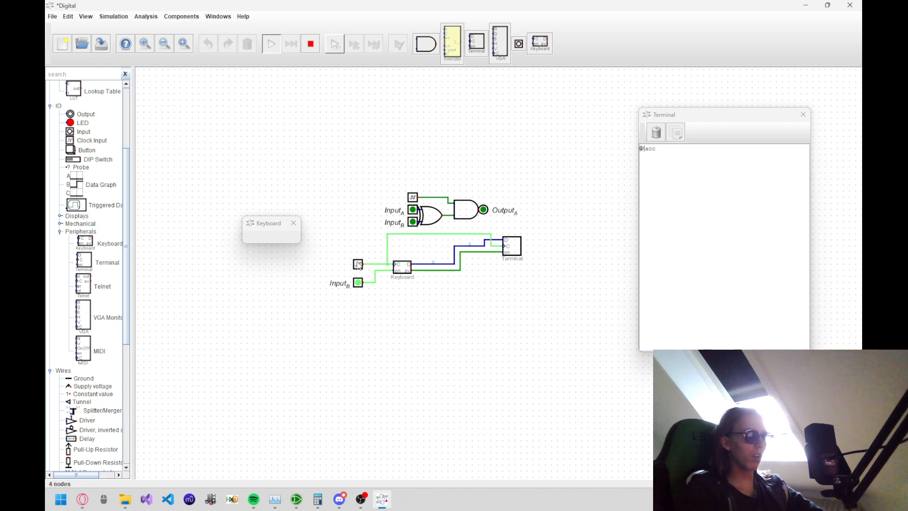
{"action": "left_click", "coordinate": [358, 264]}
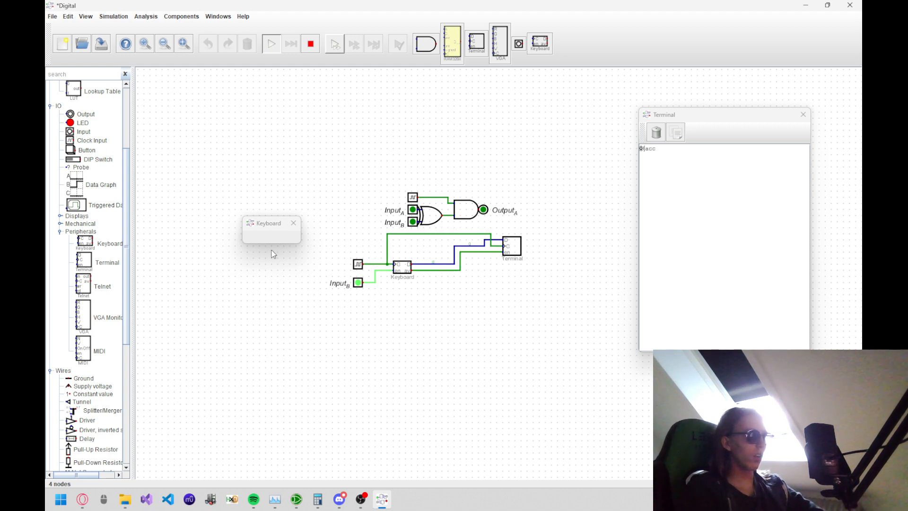
{"action": "left_click", "coordinate": [364, 268]}
{"action": "left_click", "coordinate": [364, 268]}
{"action": "left_click", "coordinate": [364, 268]}
{"action": "left_click", "coordinate": [364, 268]}
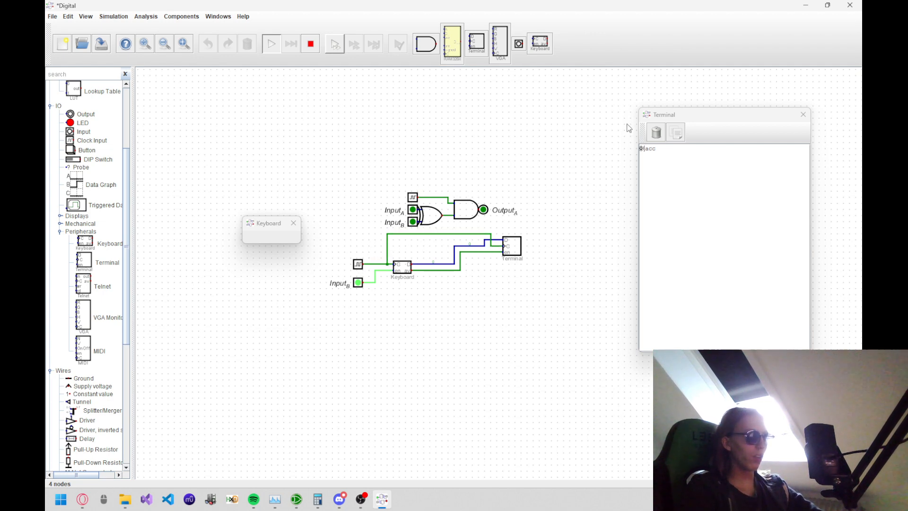
Step: Clear the Terminal and enter "hh", a line break and "ello world" in the Keyboard window
{"action": "left_click", "coordinate": [662, 136]}
{"action": "left_click", "coordinate": [279, 239]}
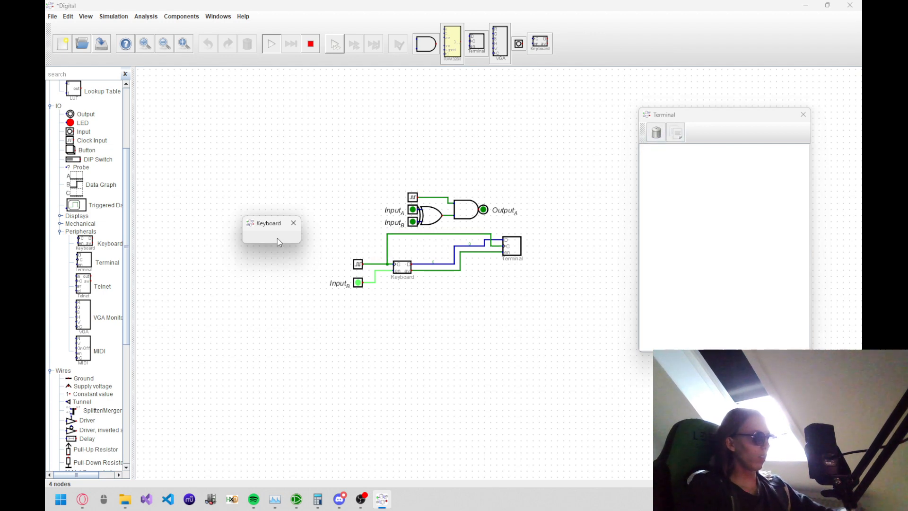
{"action": "type", "text": "hh"}
{"action": "key", "text": "Return"}
{"action": "type", "text": "e"}
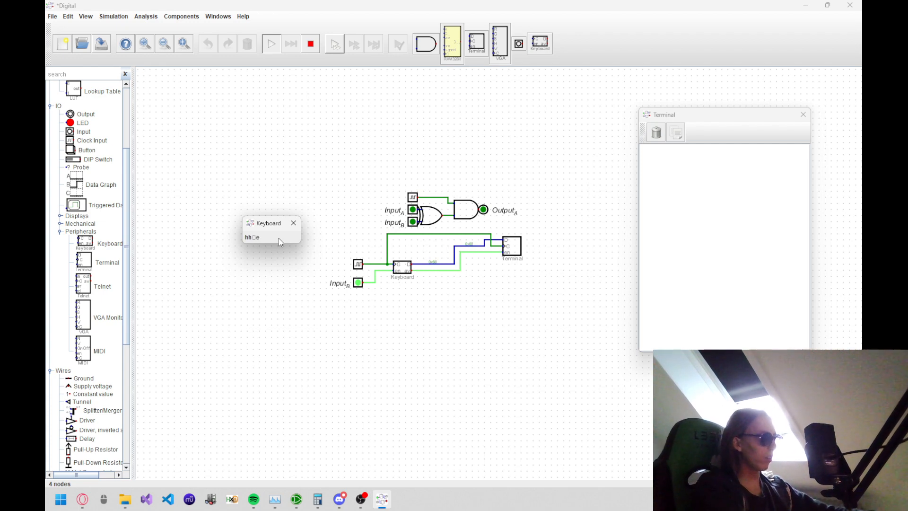
{"action": "type", "text": "llo world"}
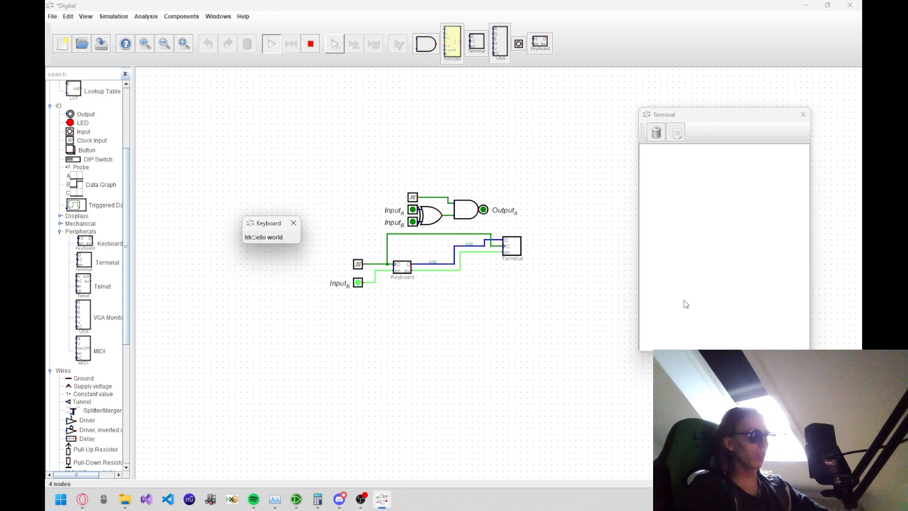
{"action": "left_click", "coordinate": [542, 327]}
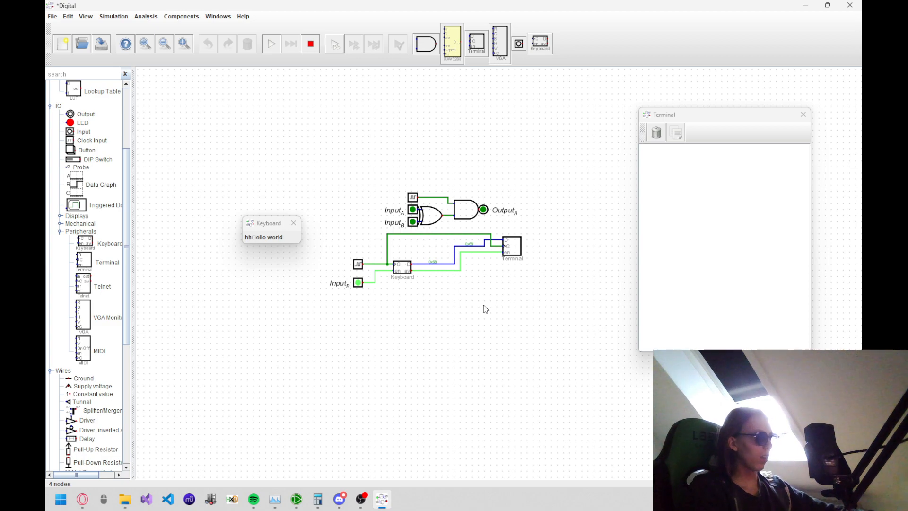
Step: Switch to Doc_English.pdf in the browser, read the Keyboard Shortcuts section on page 24, and return to Digital
{"action": "key", "text": "alt+Tab"}
{"action": "scroll", "coordinate": [500, 296], "scroll_direction": "up", "scroll_amount": 20}
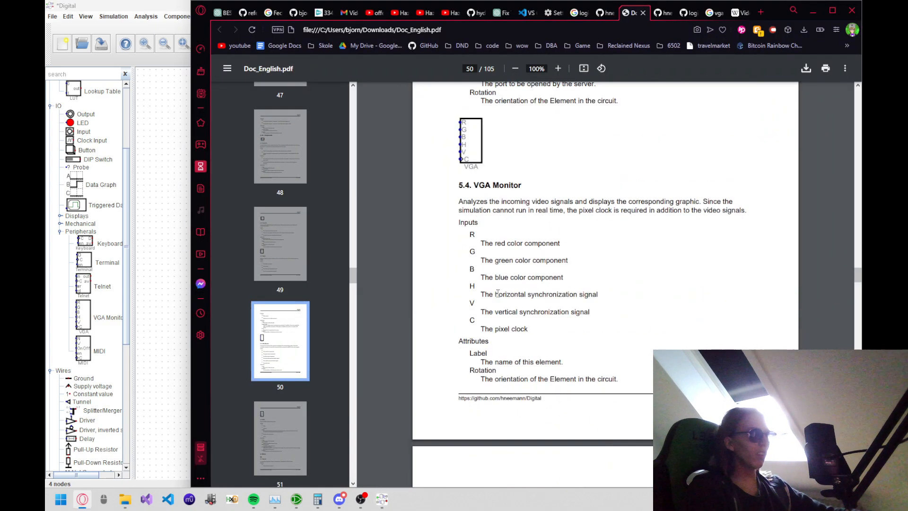
{"action": "scroll", "coordinate": [507, 111], "scroll_direction": "up", "scroll_amount": 20}
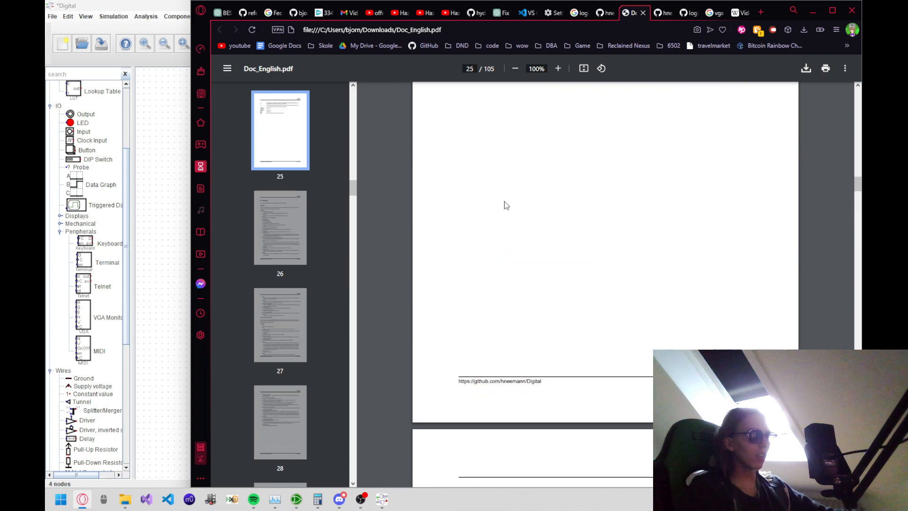
{"action": "scroll", "coordinate": [502, 209], "scroll_direction": "up", "scroll_amount": 5}
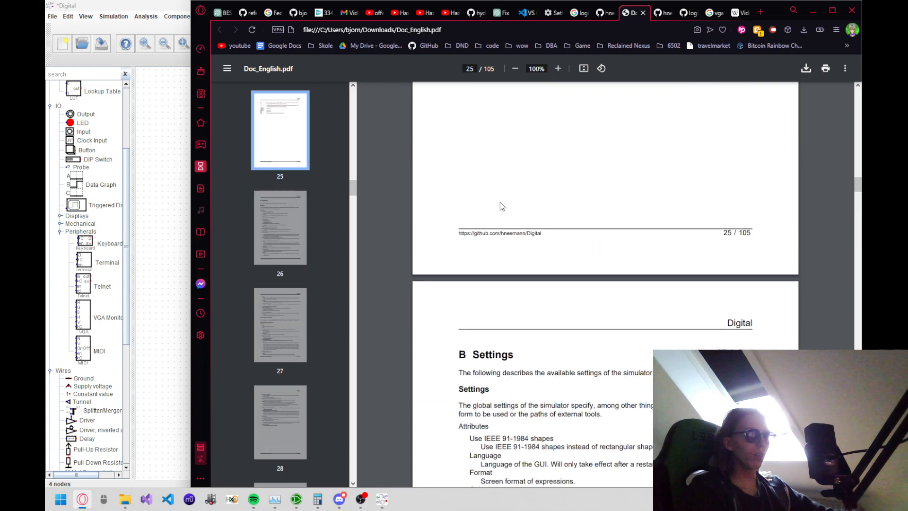
{"action": "scroll", "coordinate": [502, 205], "scroll_direction": "up", "scroll_amount": 4}
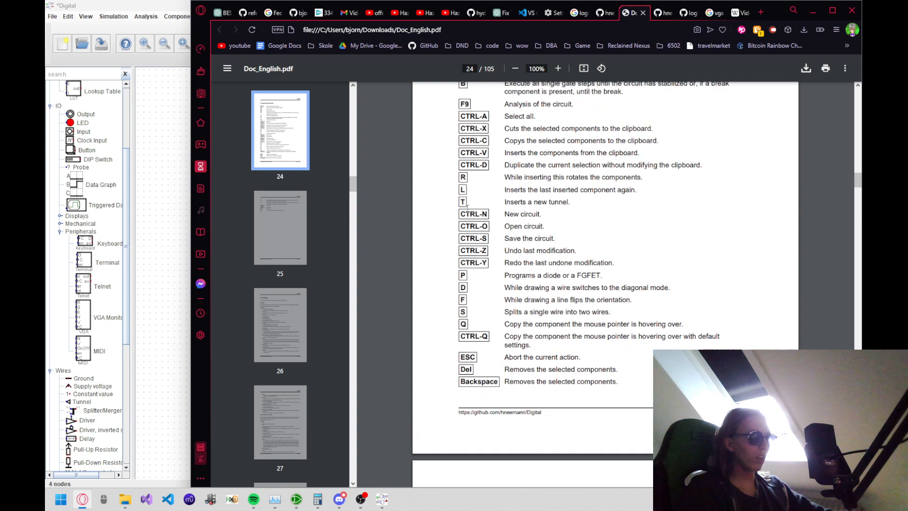
{"action": "scroll", "coordinate": [467, 209], "scroll_direction": "up", "scroll_amount": 3}
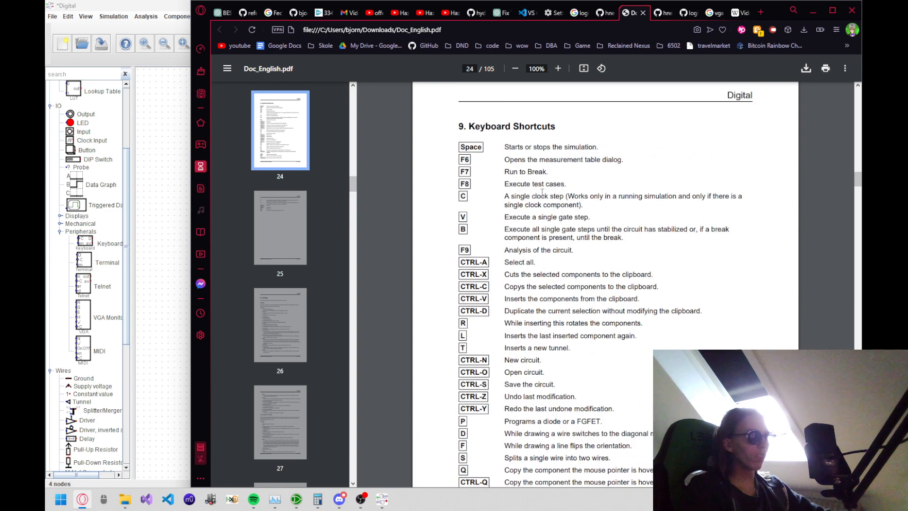
{"action": "key", "text": "alt+Tab"}
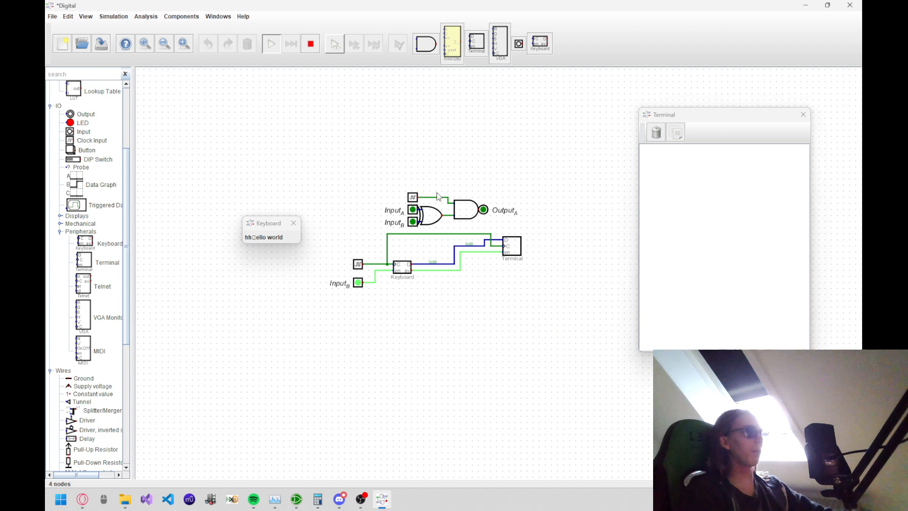
Step: Stop the simulation, replace the AND gate's separate clock input with a branch from the shared clock wire, and restart the simulation
{"action": "key", "text": "space"}
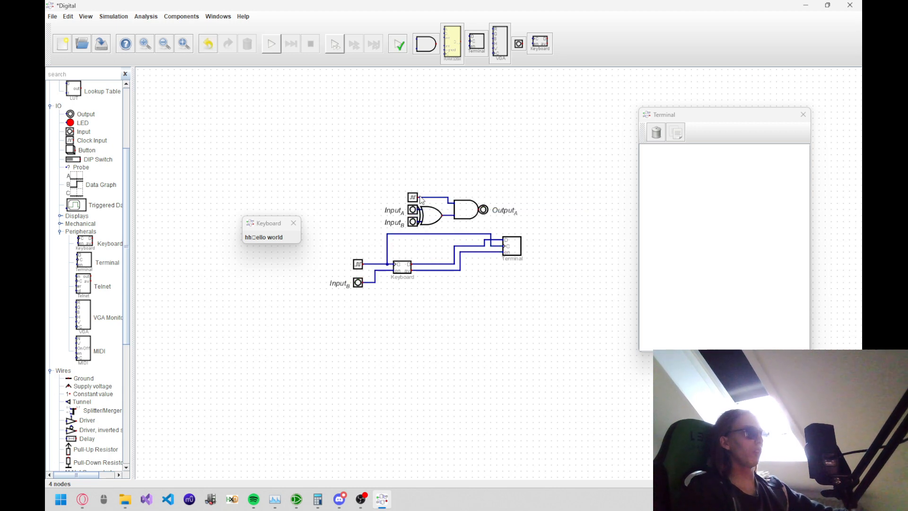
{"action": "left_click", "coordinate": [412, 198]}
{"action": "key", "text": "Delete"}
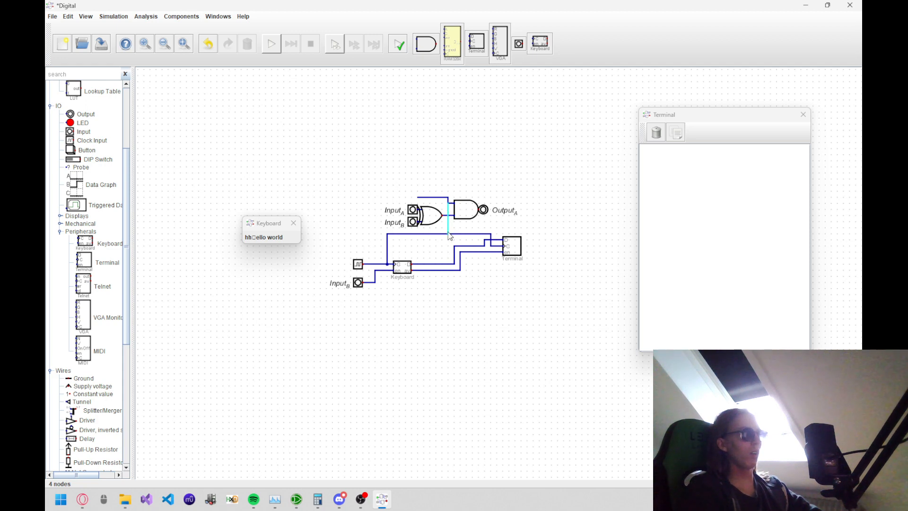
{"action": "left_click_drag", "start_coordinate": [412, 176], "coordinate": [443, 198]}
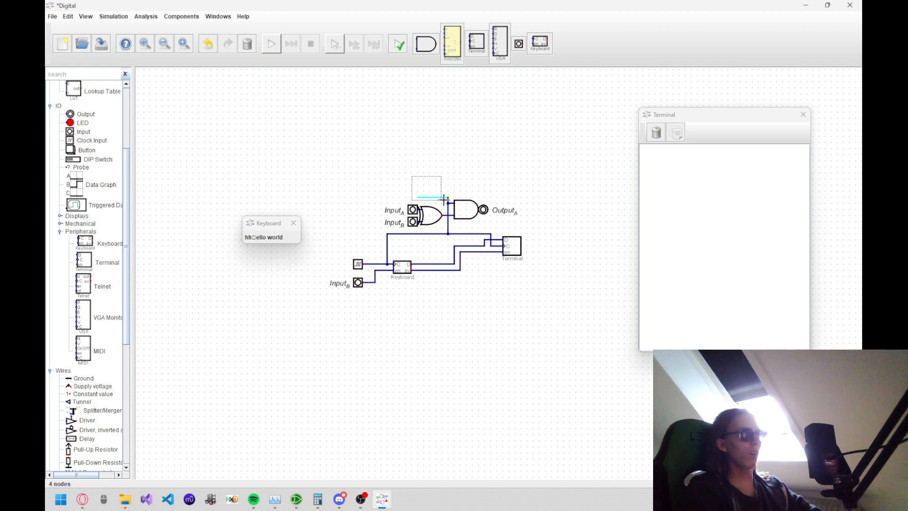
{"action": "key", "text": "Delete"}
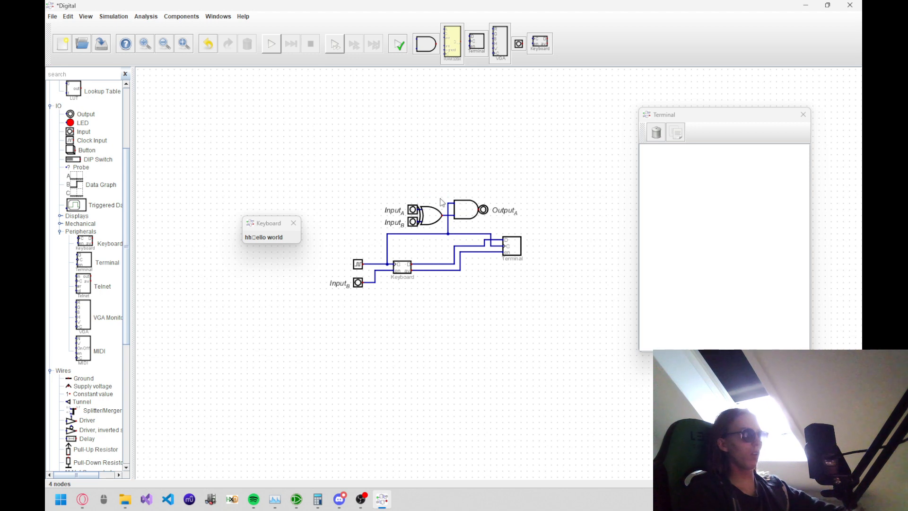
{"action": "key", "text": "space"}
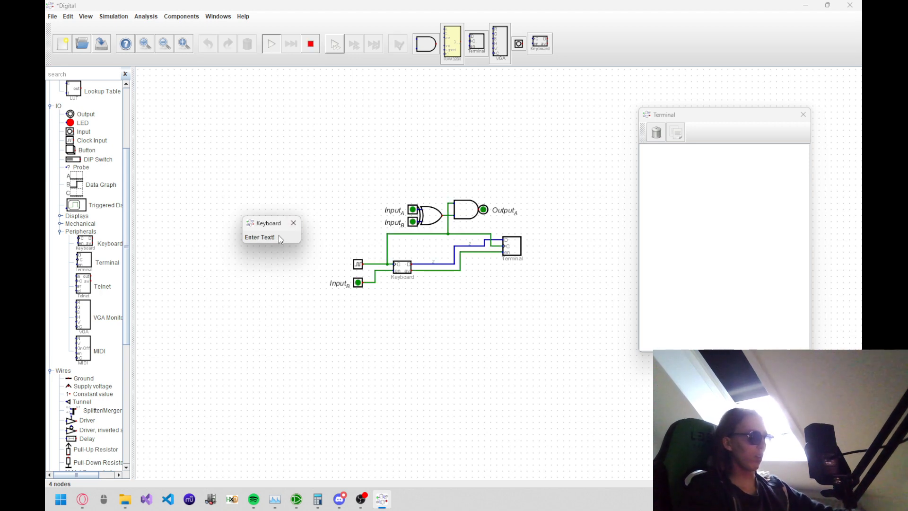
Step: Enter "Hello World" in the Keyboard window, send it to the Terminal with Input_B on and the clock toggling, and enter "test"
{"action": "type", "text": "Hello World"}
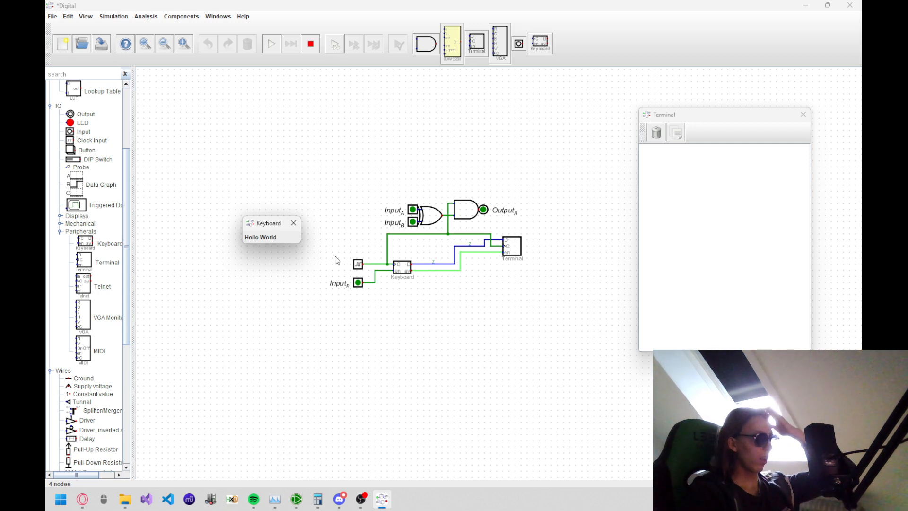
{"action": "left_click", "coordinate": [358, 282]}
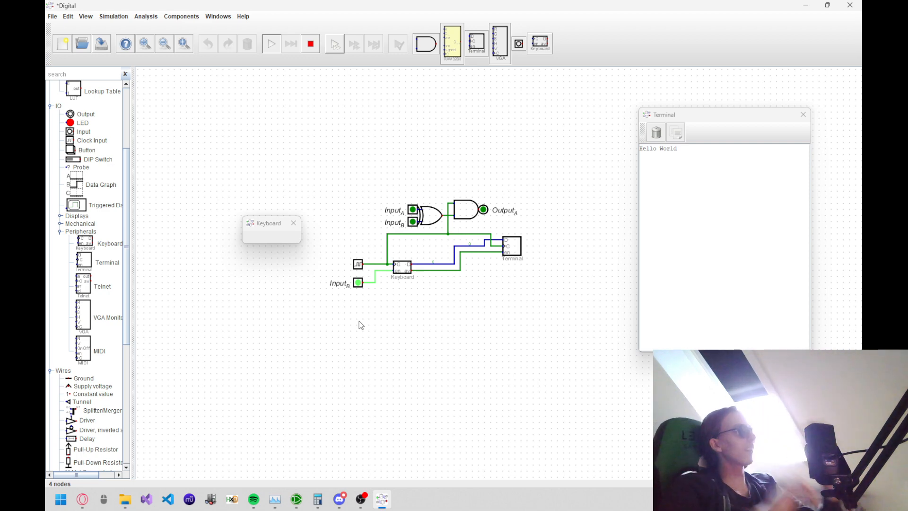
{"action": "left_click", "coordinate": [280, 238]}
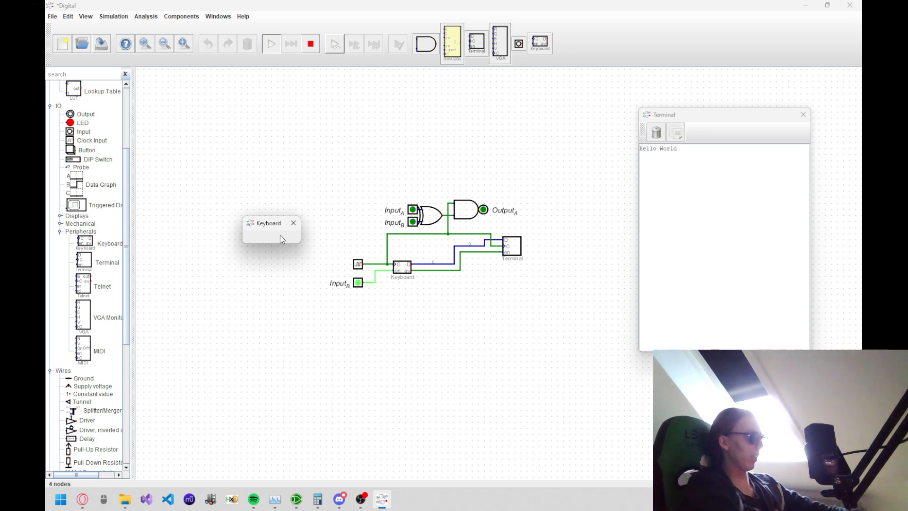
{"action": "type", "text": "test"}
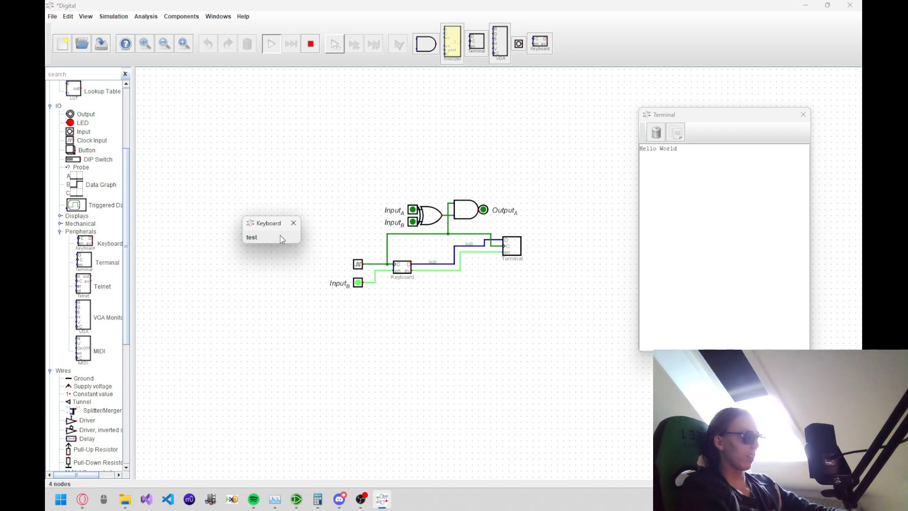
Step: Stop and restart the simulation, and toggle the shared clock while the Keyboard's Input_B is off
{"action": "left_click", "coordinate": [347, 195]}
{"action": "key", "text": "space"}
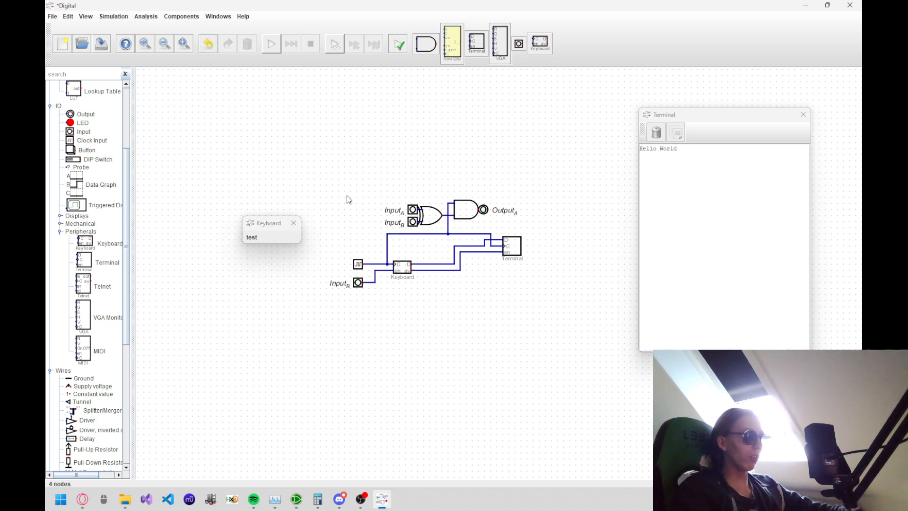
{"action": "key", "text": "space"}
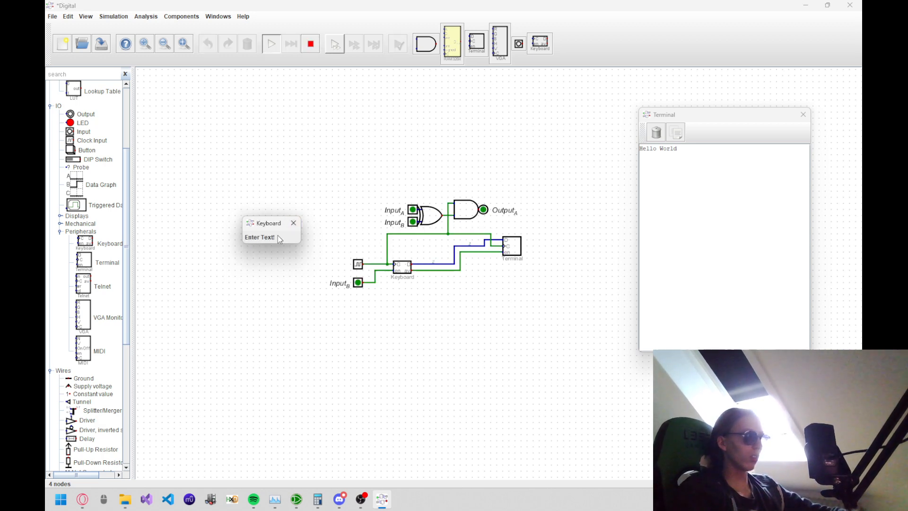
{"action": "left_click", "coordinate": [423, 167]}
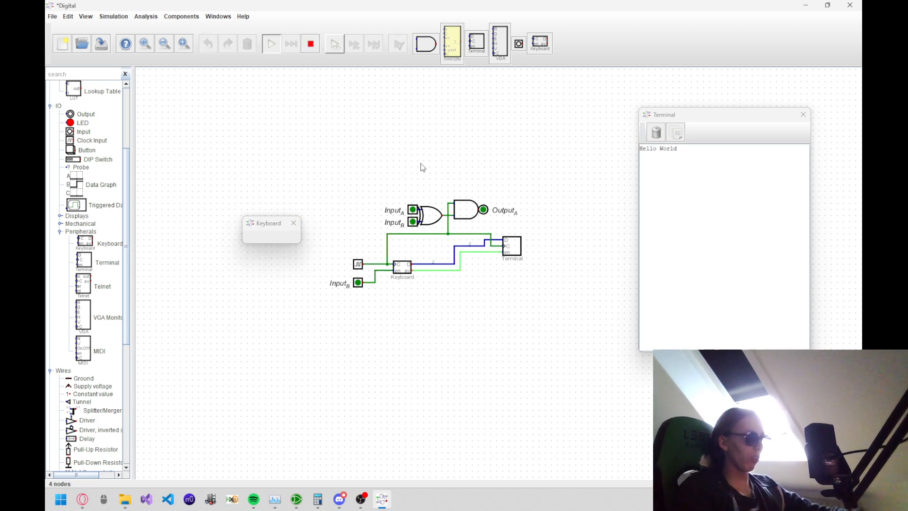
{"action": "key", "text": "c"}
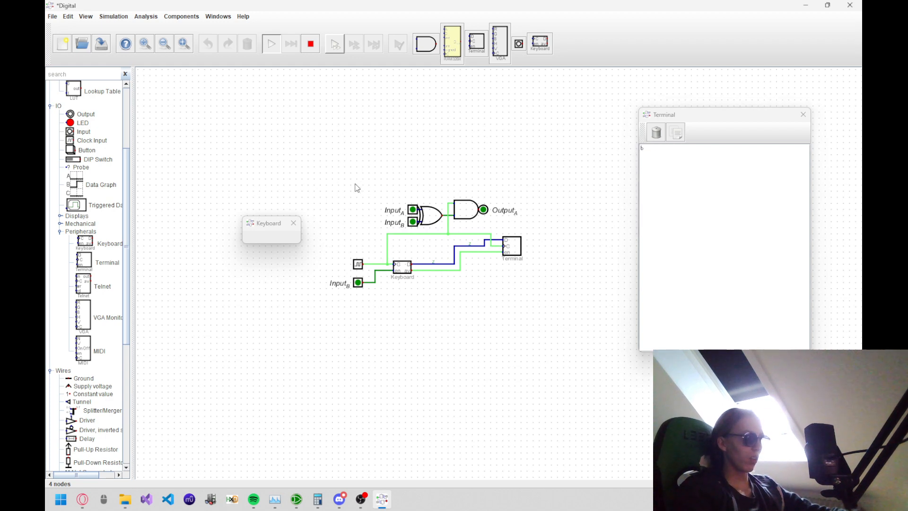
Step: Enter "tsets" in the Keyboard window, toggle the clock with Input_B off, and switch Input_B on to send the characters to the Terminal
{"action": "left_click", "coordinate": [284, 237]}
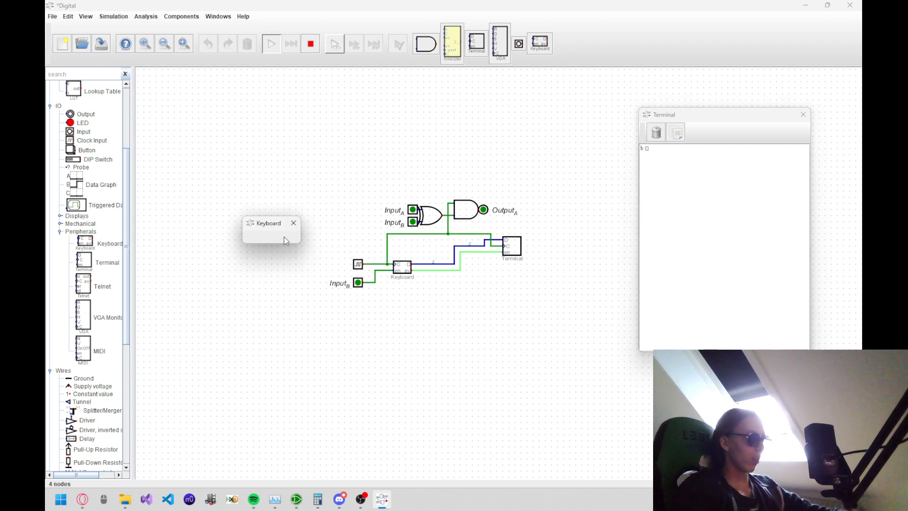
{"action": "type", "text": "tsets"}
{"action": "left_click", "coordinate": [370, 168]}
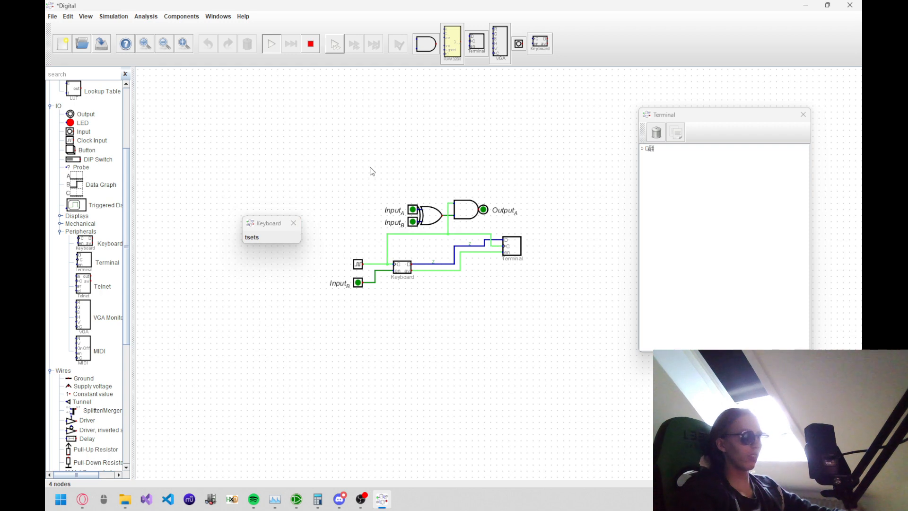
{"action": "left_click", "coordinate": [358, 284]}
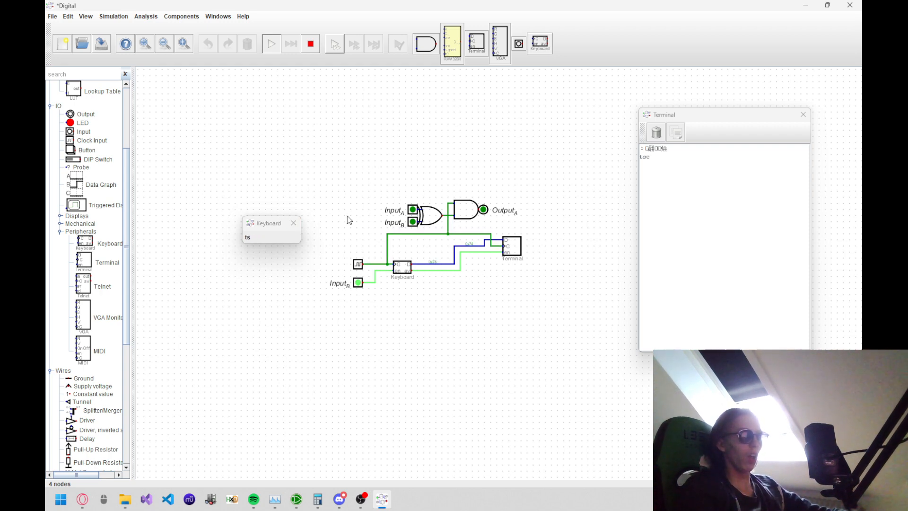